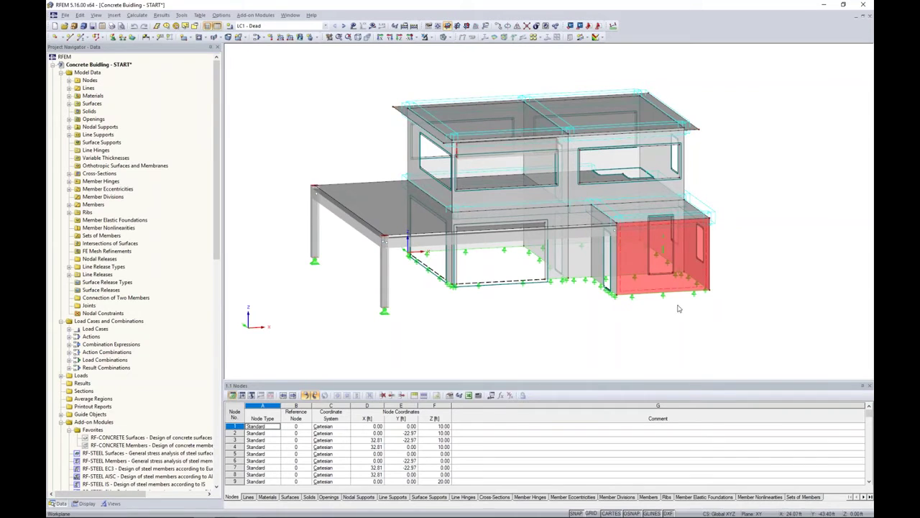
Step: Review the line release along roof edge line 71, including its release type definition with translational and rotational releases
left_click(601, 309)
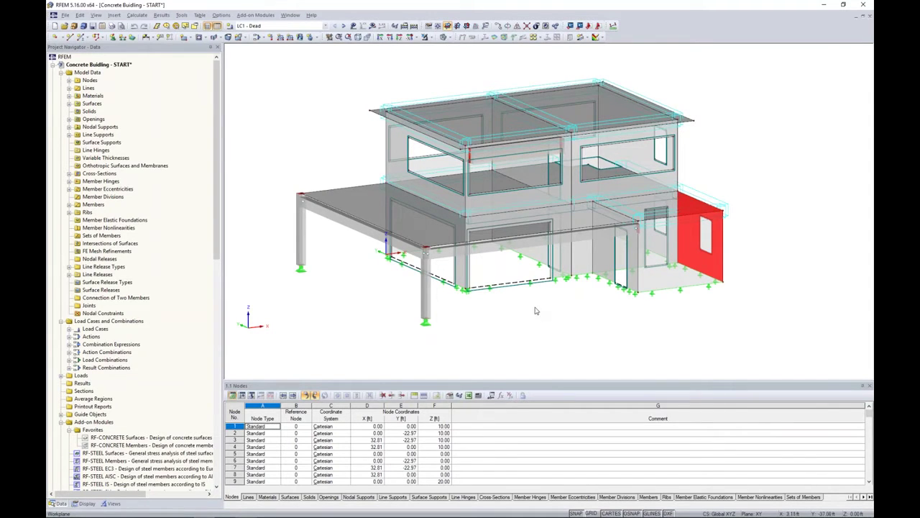
middle_click_drag(540, 314, 488, 322)
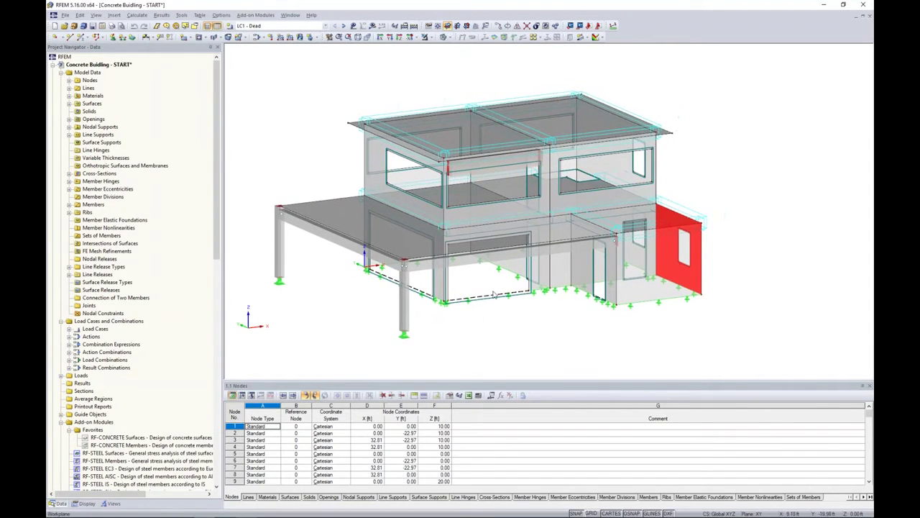
left_click(556, 331)
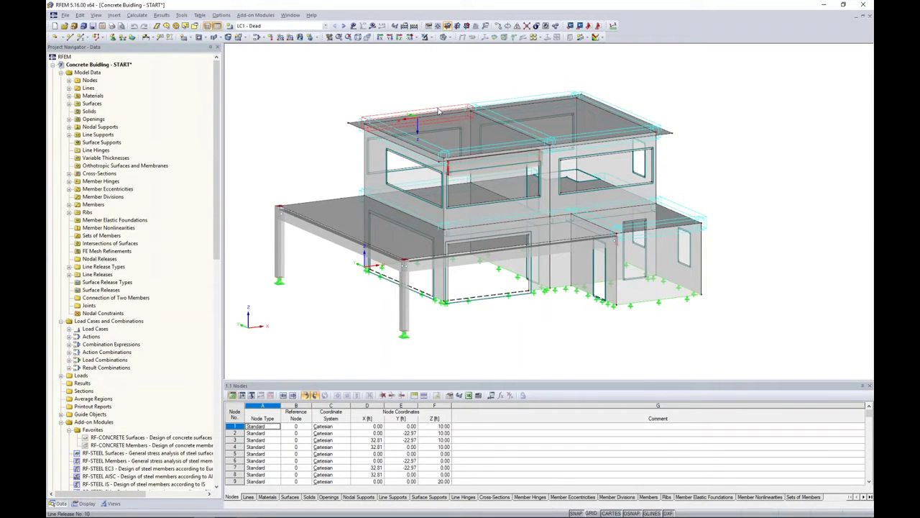
double_click(438, 112)
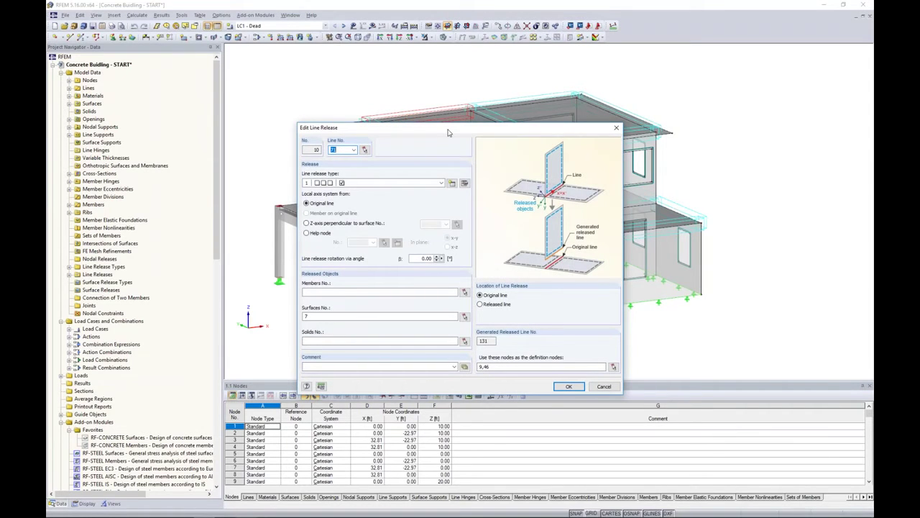
left_click_drag(447, 133, 417, 164)
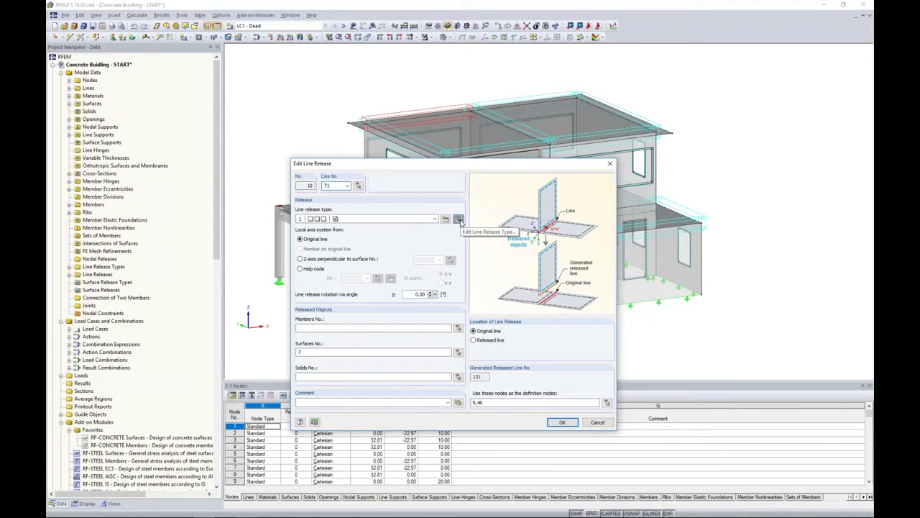
left_click(458, 219)
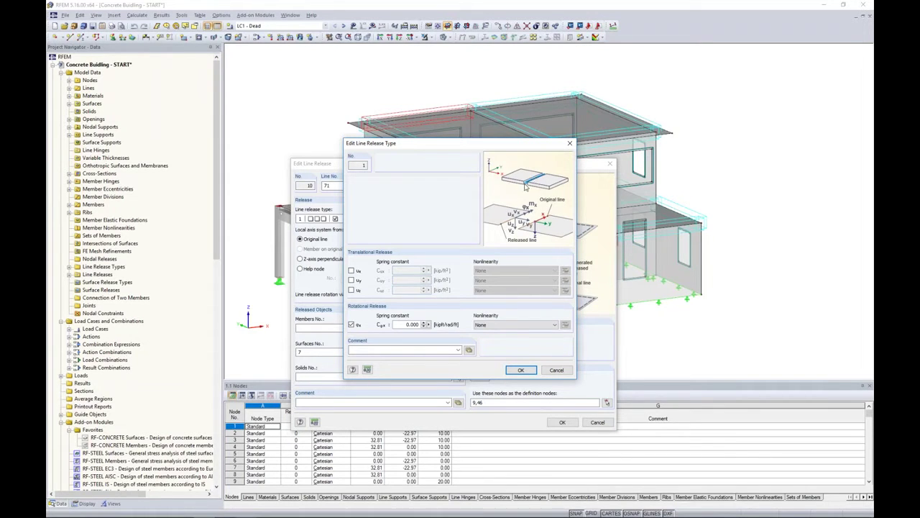
left_click(556, 370)
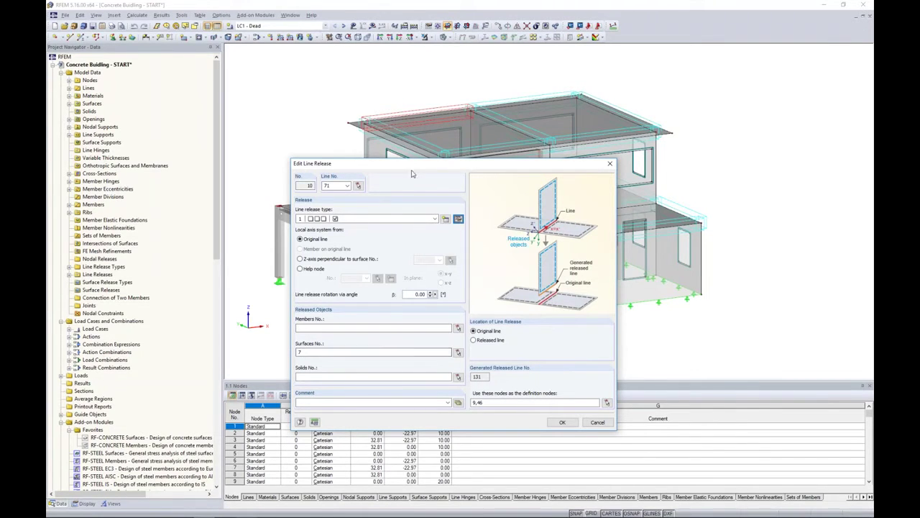
left_click_drag(414, 164, 436, 212)
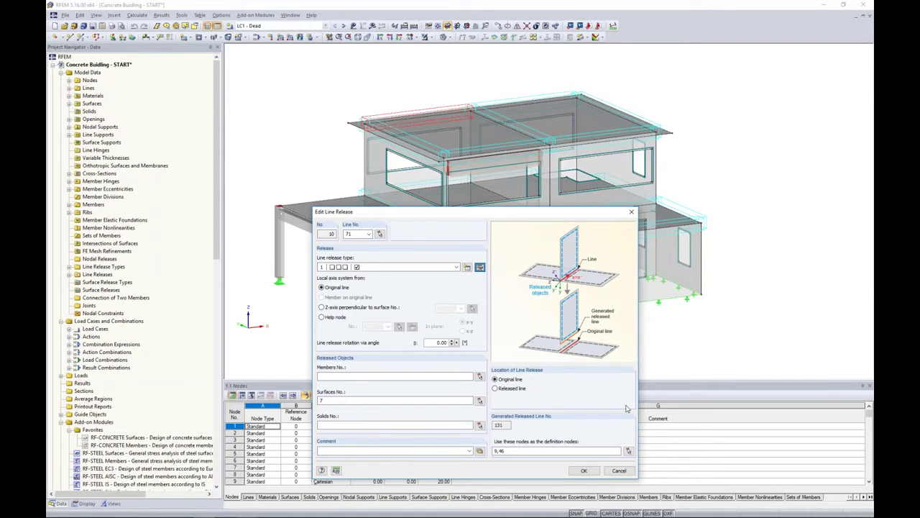
left_click(585, 470)
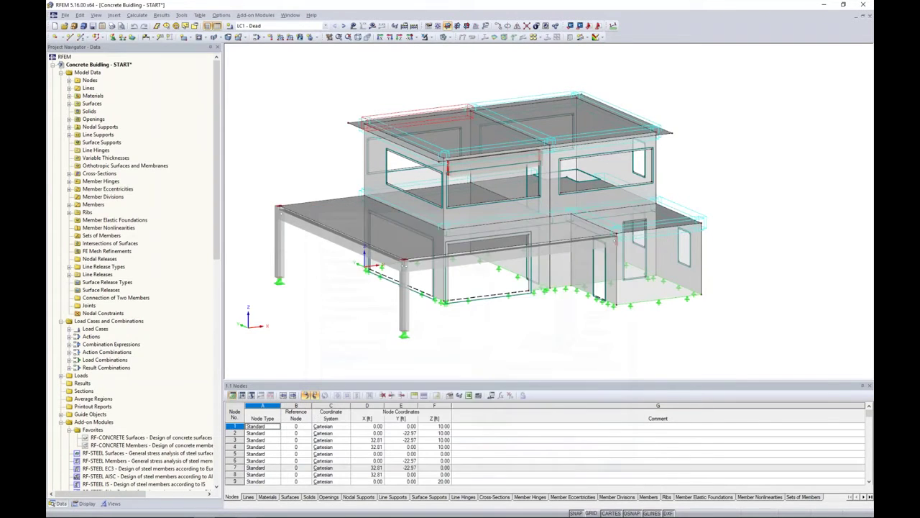
Step: Hide the line releases in the model display and color the graphics according to member type
left_click(86, 504)
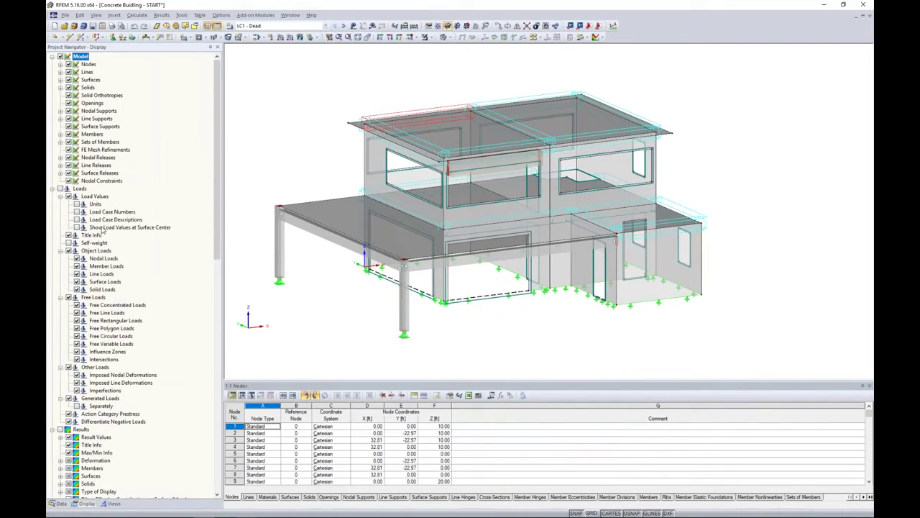
left_click(69, 165)
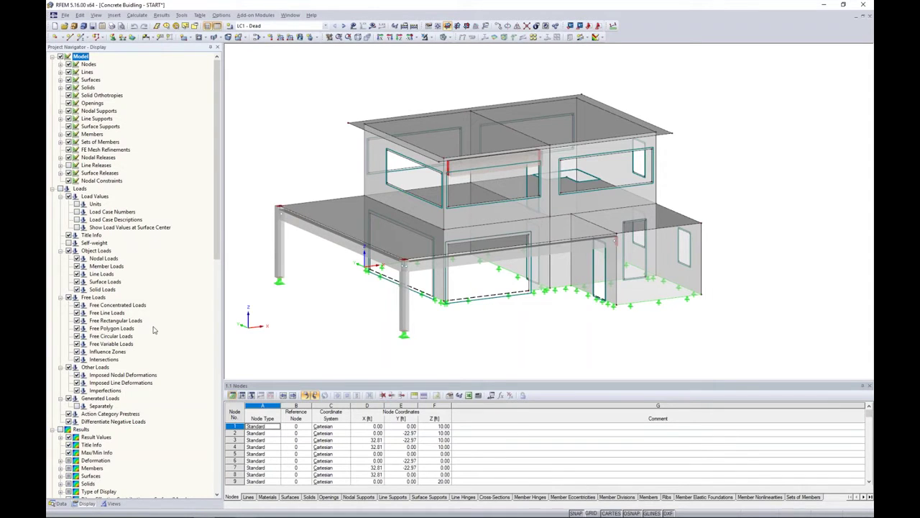
scroll(153, 330, "down", 20)
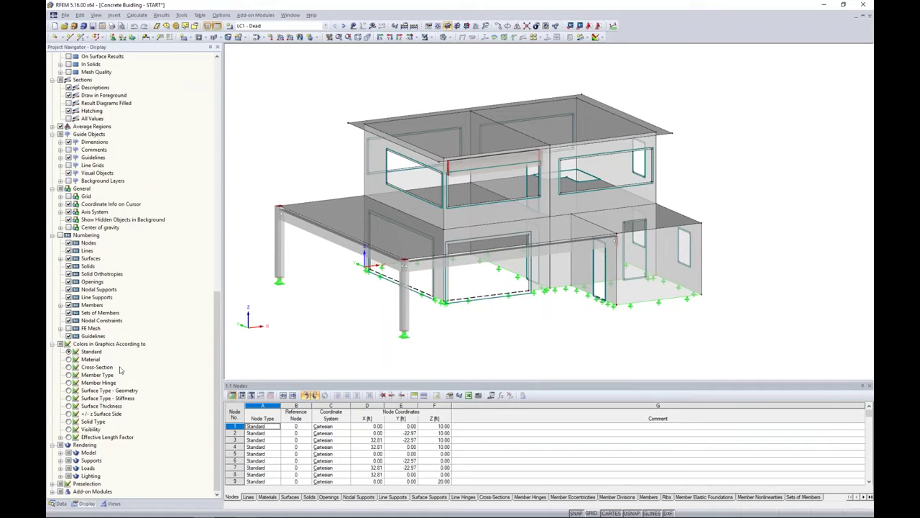
left_click(68, 374)
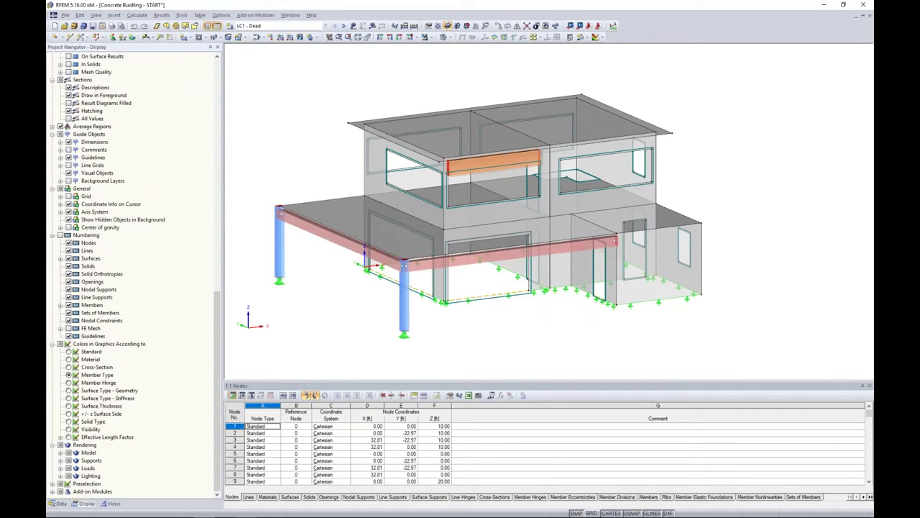
Step: Review the properties of the front carport column and the member types available for it, leaving without changes
mouse_move(661, 346)
middle_mouse_down("ctrl")
mouse_move(645, 345)
mouse_move(660, 333)
middle_mouse_up("ctrl")
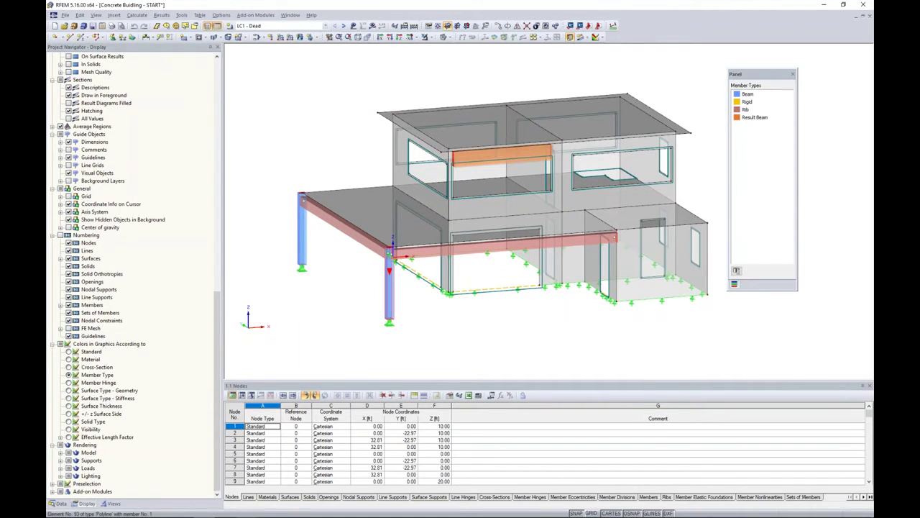
double_click(392, 240)
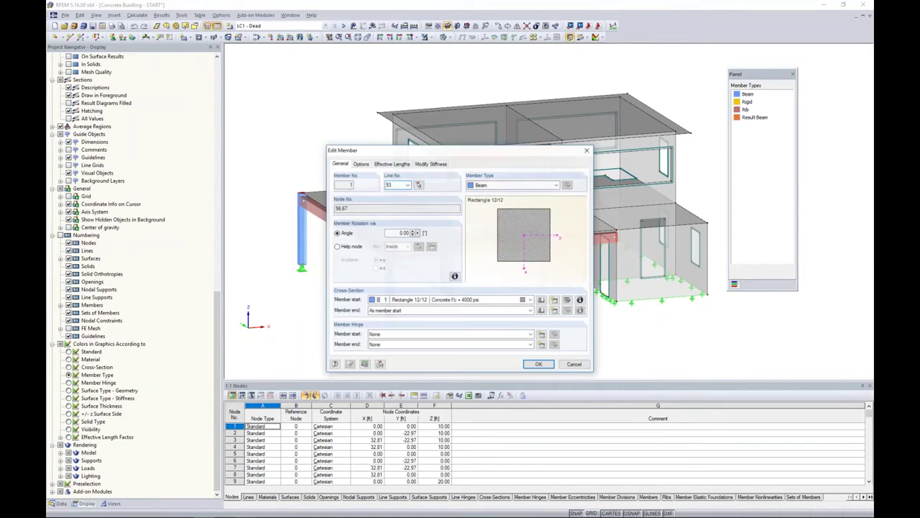
left_click(513, 185)
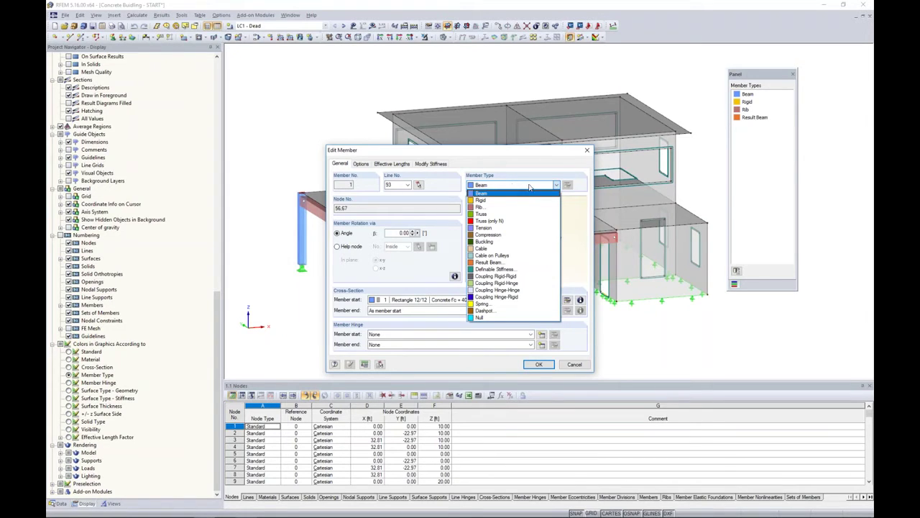
left_click(540, 156)
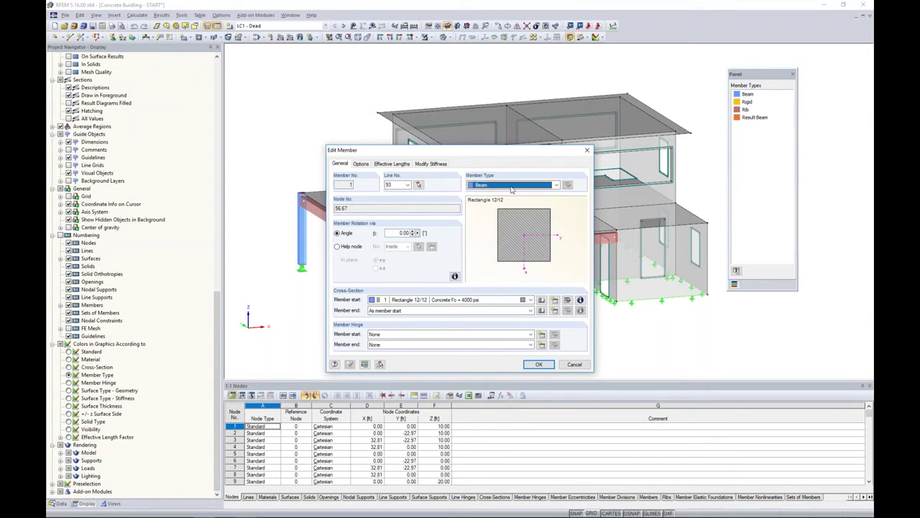
left_click(574, 364)
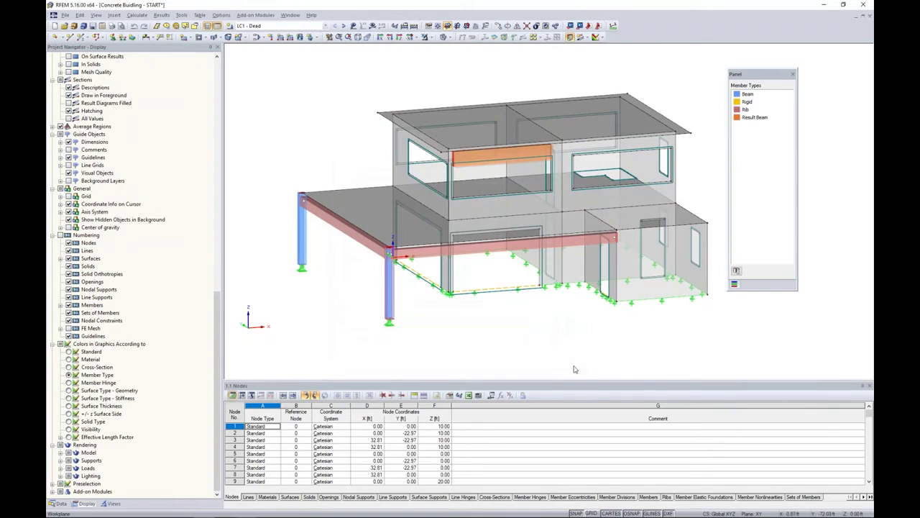
Step: Review the rib settings of the carport edge beam between the two columns, including the integration widths on both sides
mouse_move(360, 241)
double_click(358, 235)
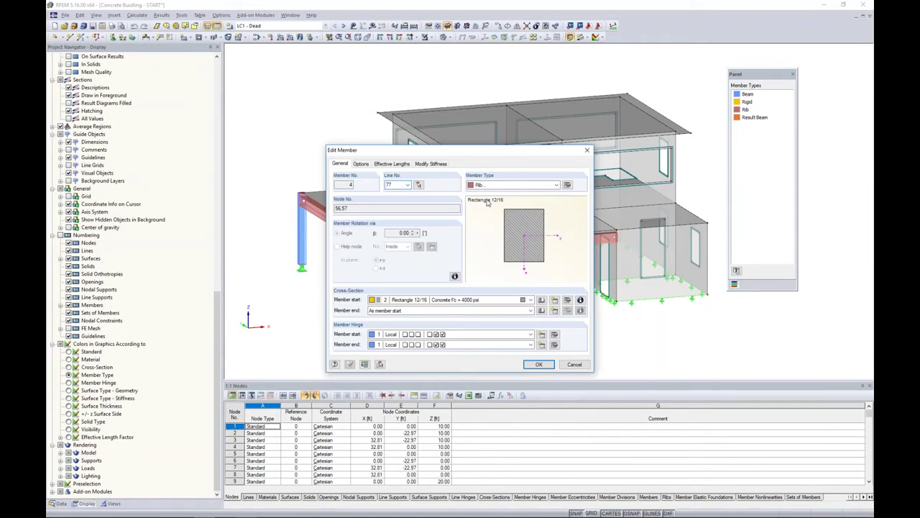
left_click(567, 185)
left_click_drag(549, 148, 553, 213)
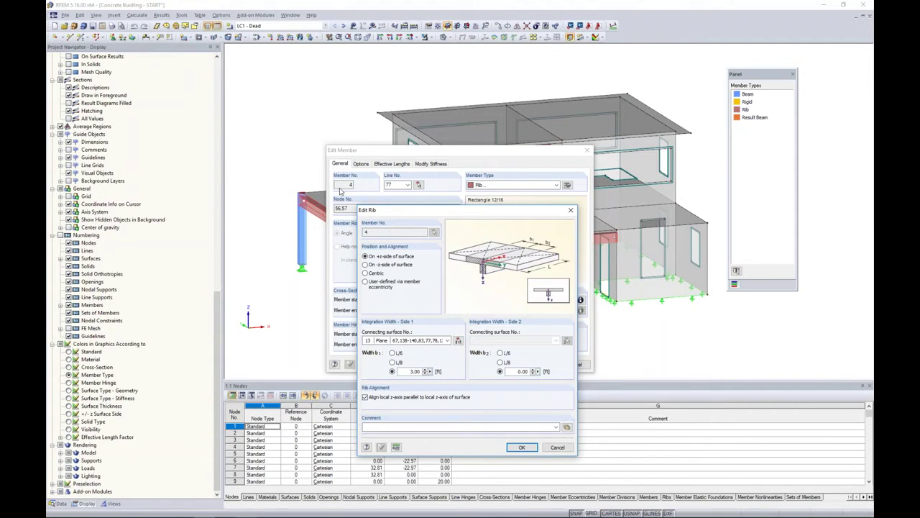
double_click(411, 371)
double_click(523, 371)
left_click(550, 448)
left_click(573, 365)
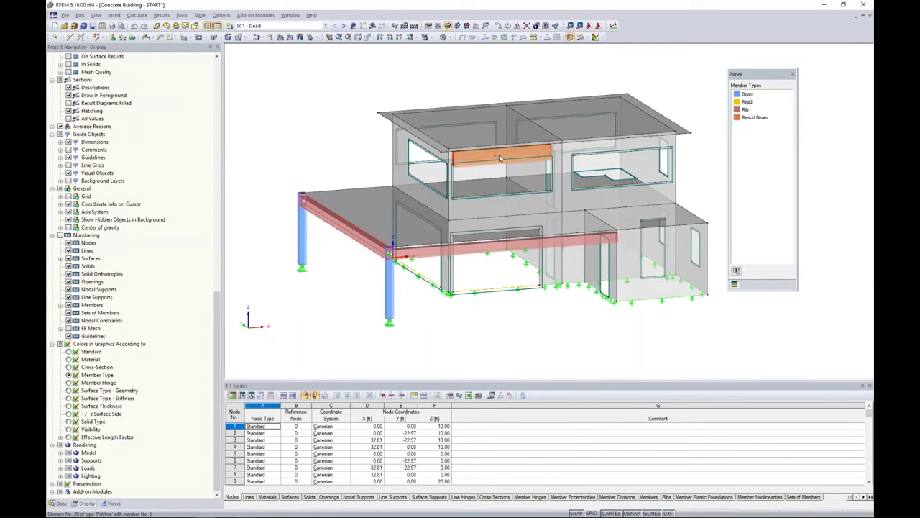
Step: Examine the result beam above the upper-floor window: its supporting wall surface, force integration parameters and cross-section
mouse_move(501, 157)
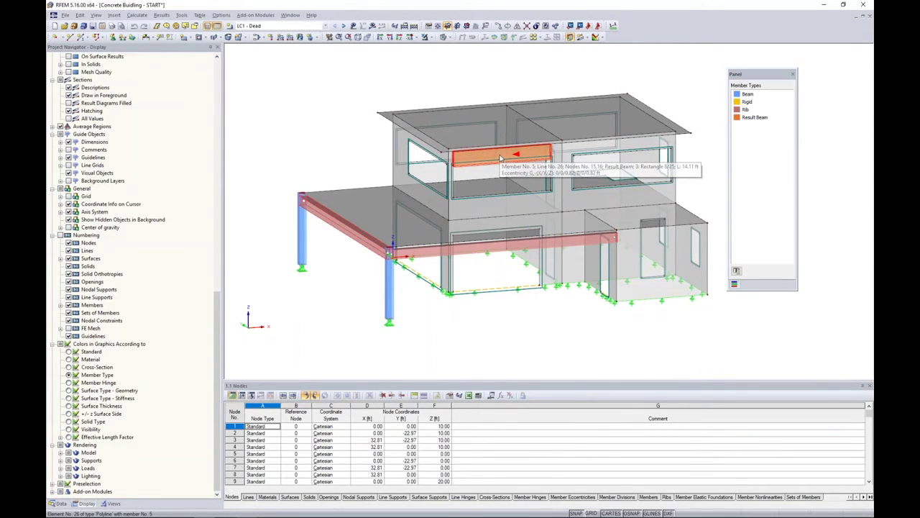
scroll(501, 158, "up", 3)
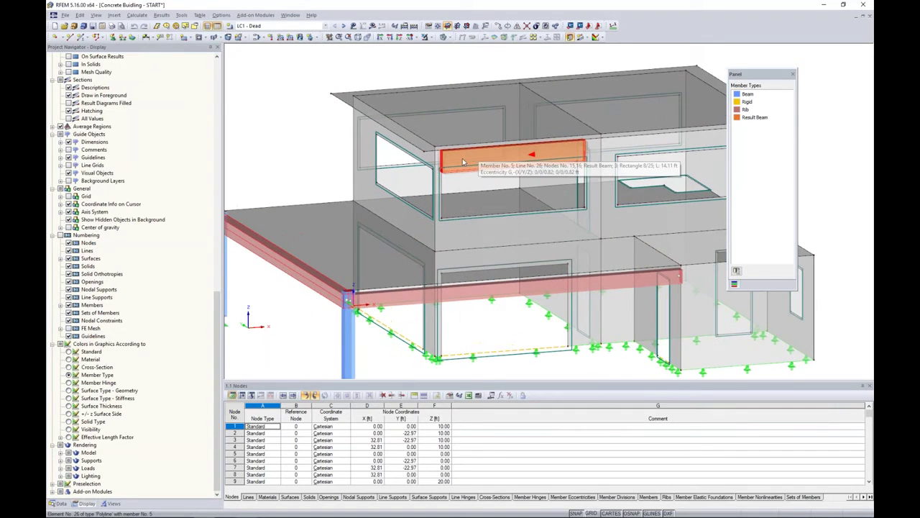
middle_click_drag(468, 199, 481, 182, "ctrl")
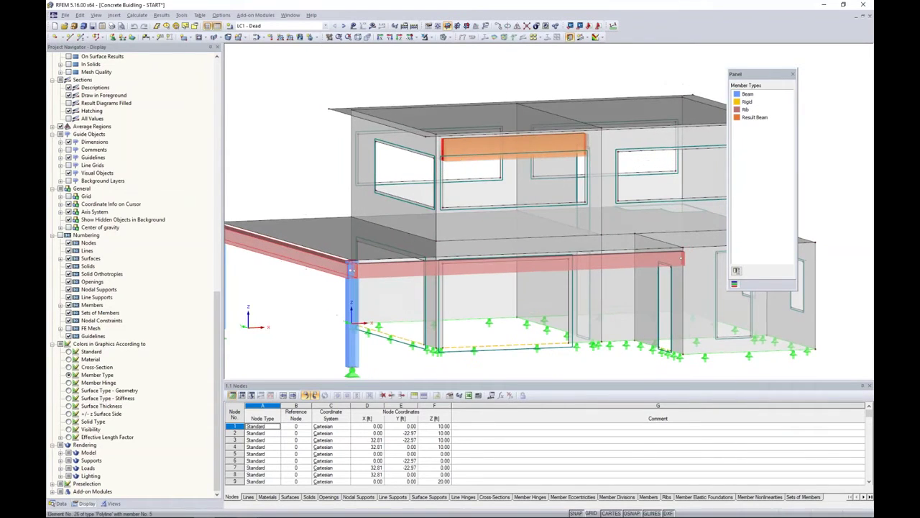
left_click(468, 230)
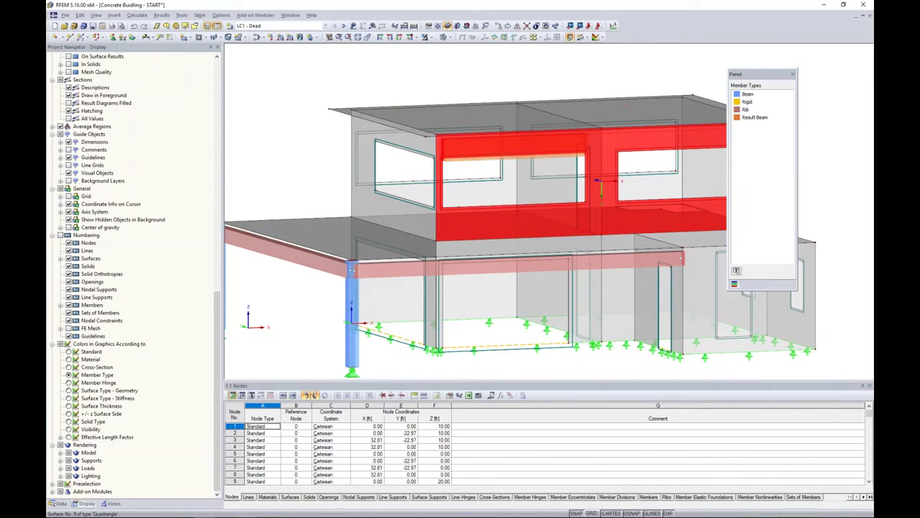
left_click(451, 78)
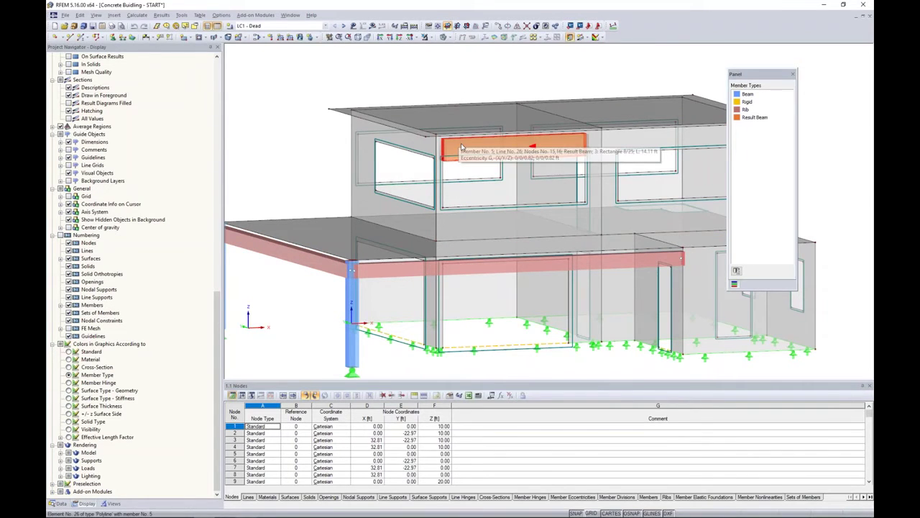
double_click(459, 148)
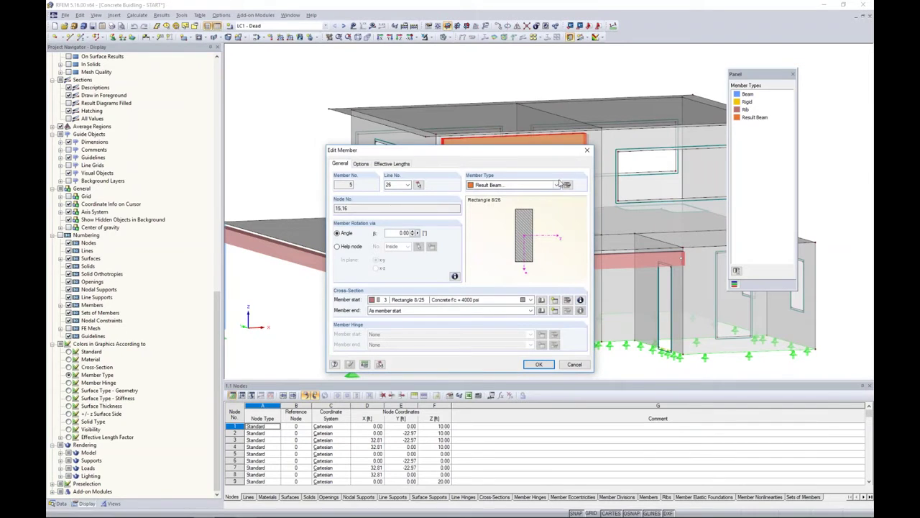
left_click(566, 185)
left_click_drag(550, 140, 564, 208)
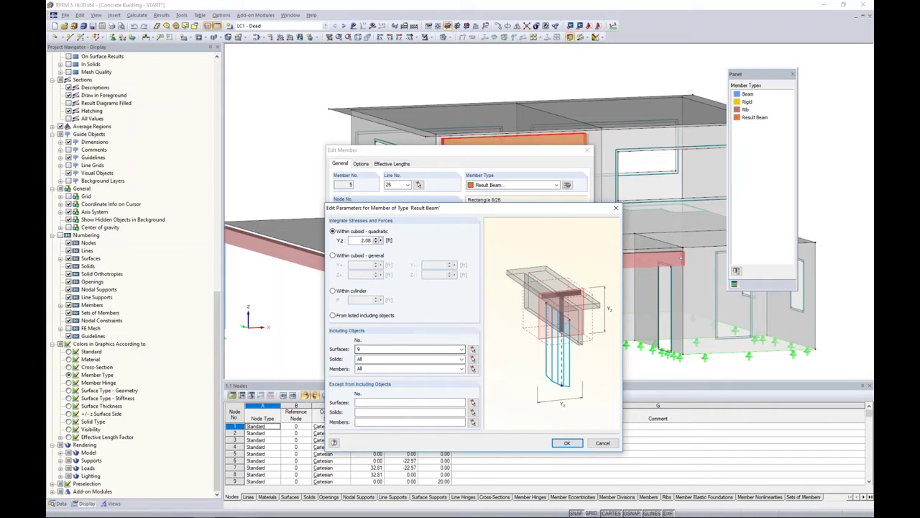
left_click(600, 443)
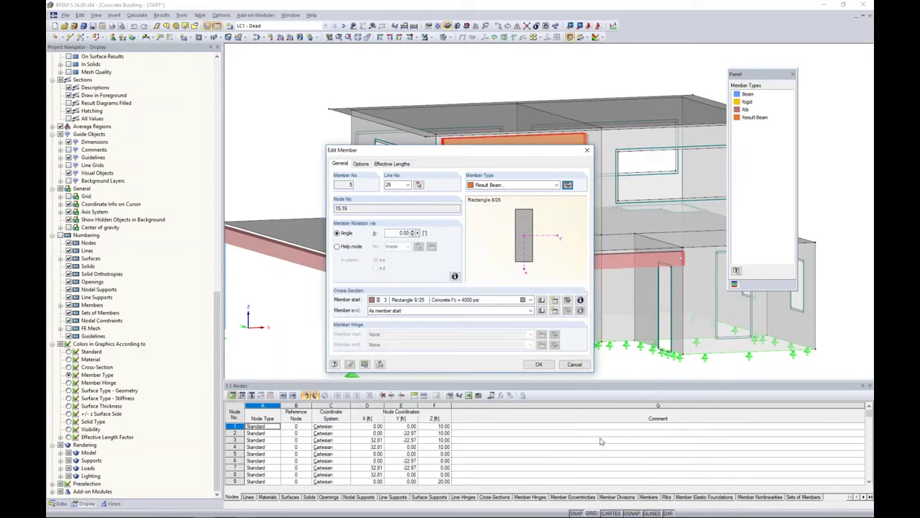
left_click(573, 365)
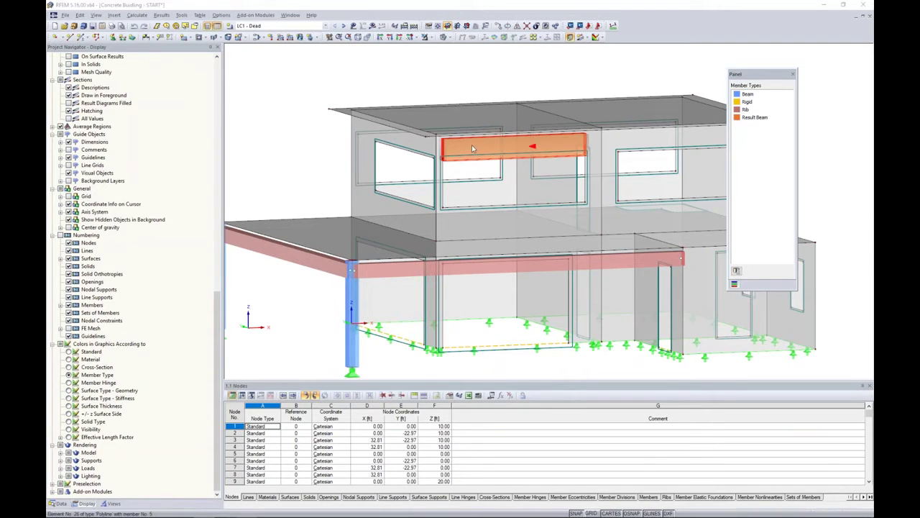
double_click(472, 144)
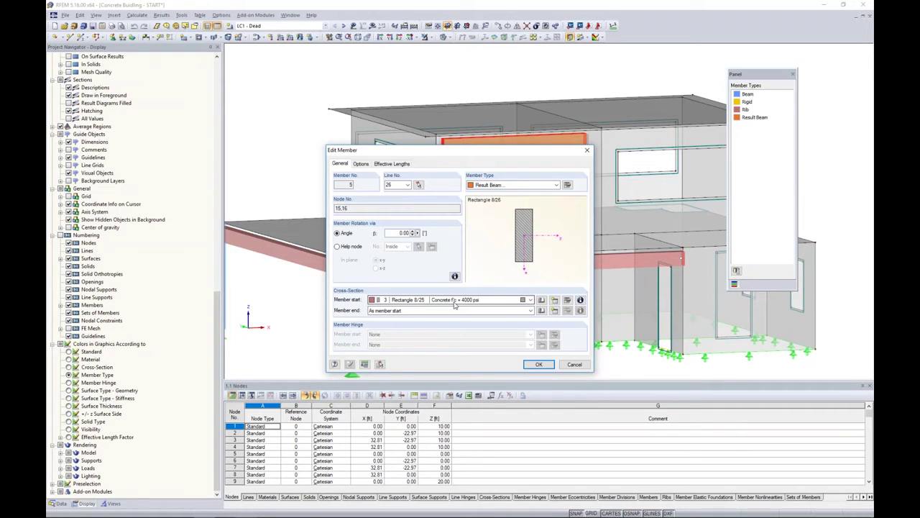
left_click(573, 364)
Step: Move the member type color legend clear of the model and show the whole building
scroll(375, 151, "down", 3)
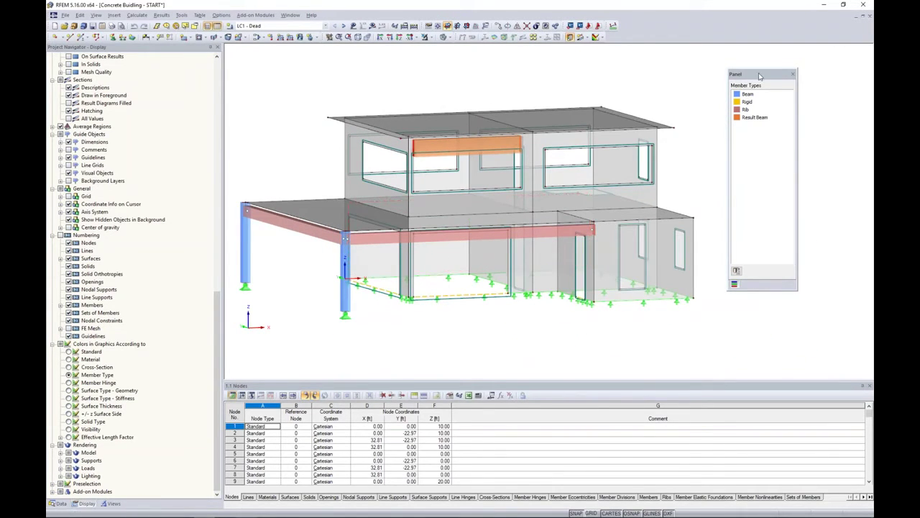
left_click_drag(767, 79, 796, 69)
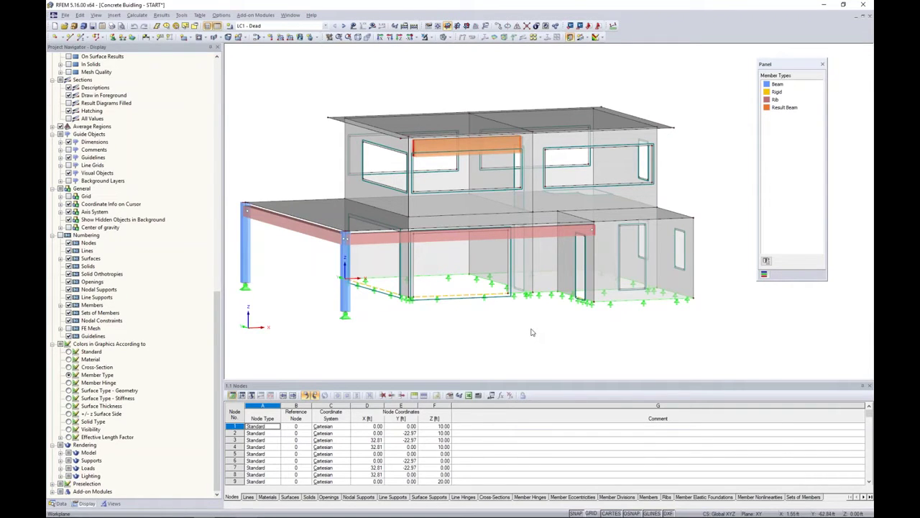
mouse_move(522, 333)
middle_mouse_down("ctrl")
mouse_move(495, 331)
mouse_move(520, 341)
middle_mouse_up("ctrl")
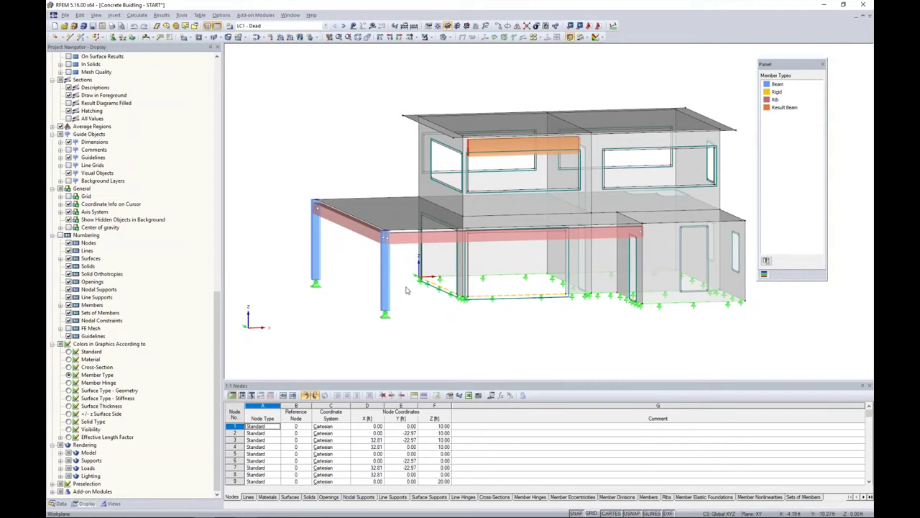
middle_click_drag(408, 299, 410, 284, "ctrl")
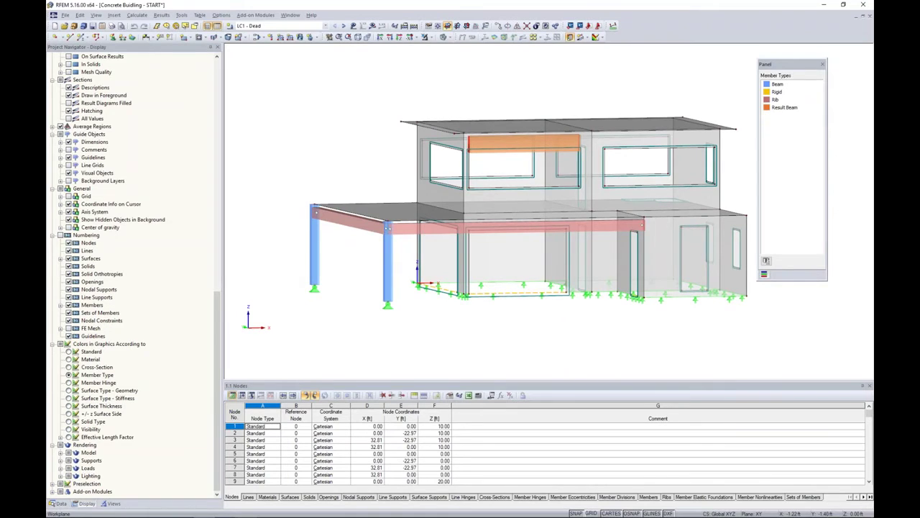
Step: Modify the stiffness of both carport columns according to ACI 318-14 Table 6.6.3.1.1(a) with component type Columns
left_click_drag(404, 266, 293, 251)
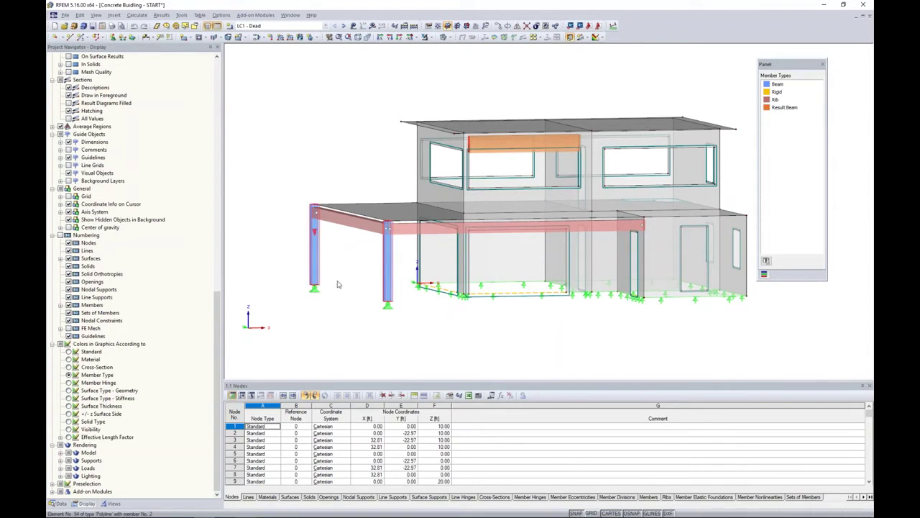
double_click(391, 274)
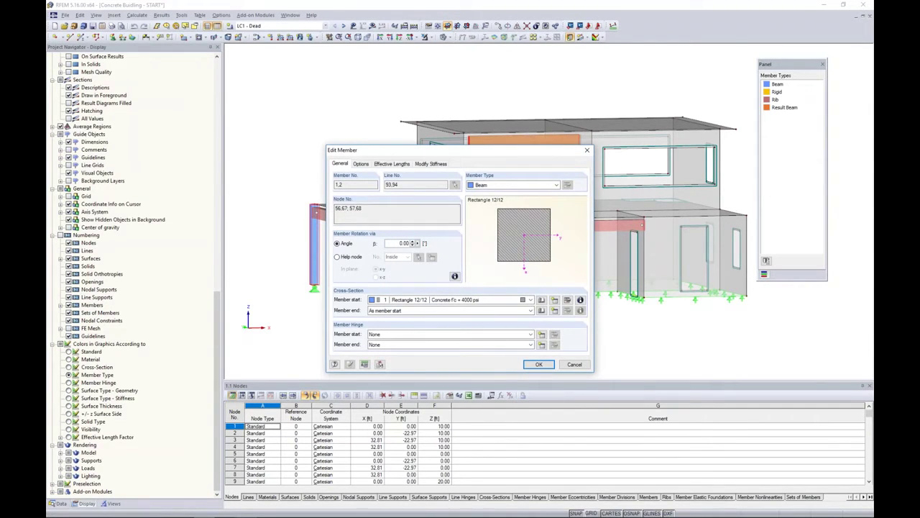
left_click(430, 164)
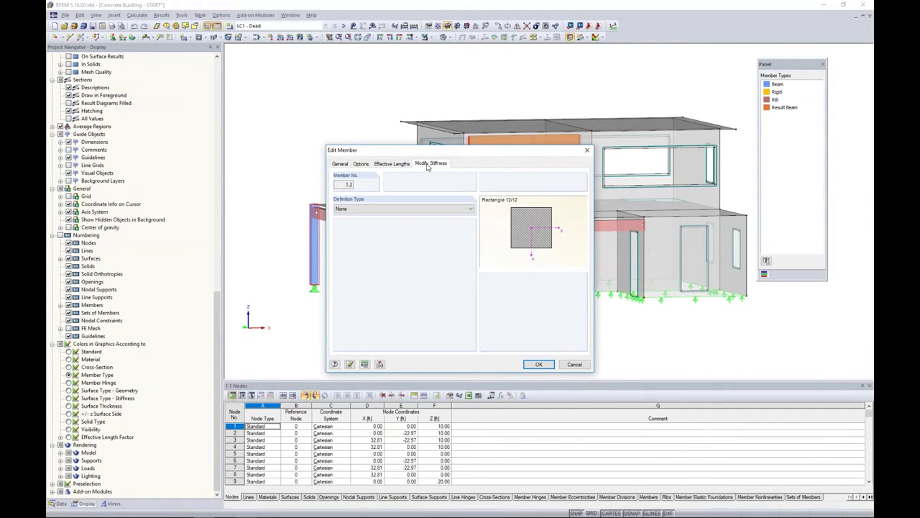
left_click(436, 208)
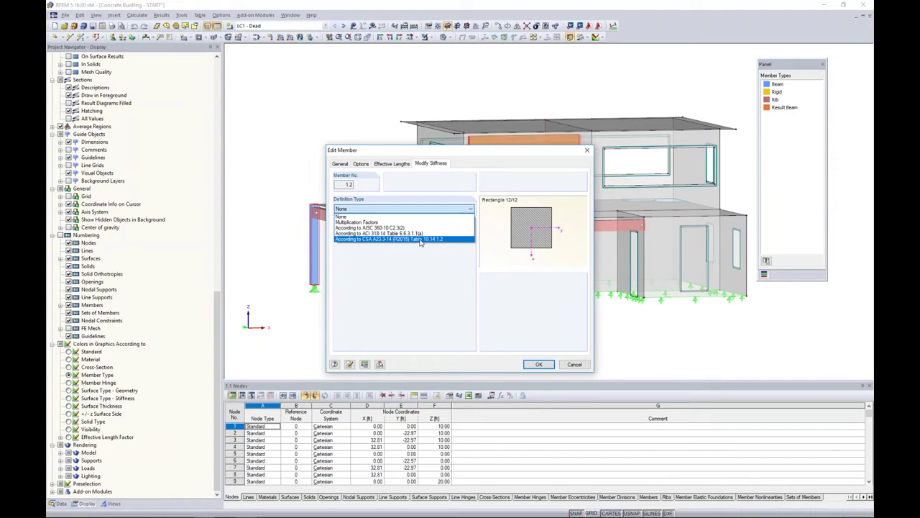
left_click(417, 234)
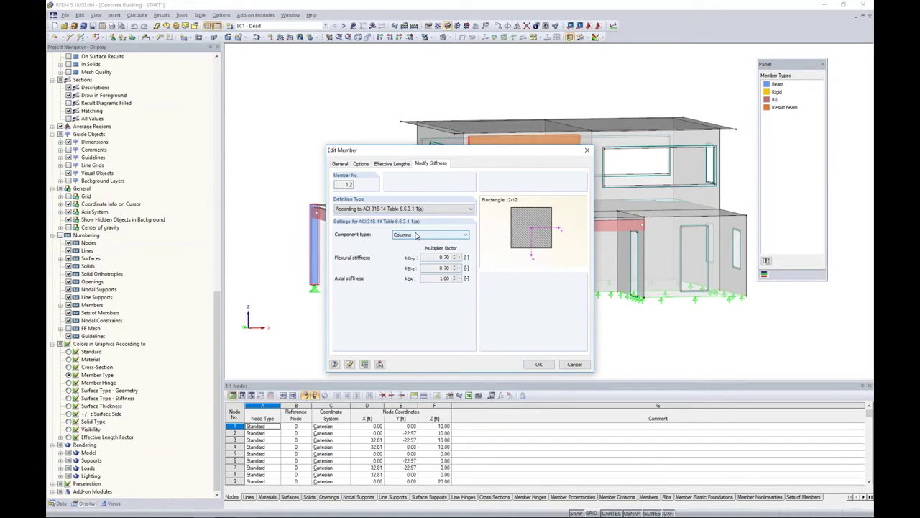
left_click(417, 238)
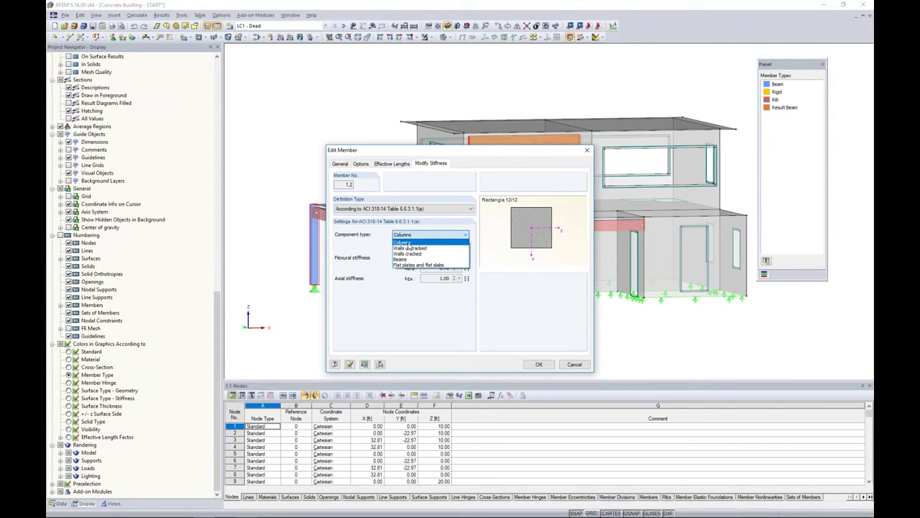
left_click(408, 244)
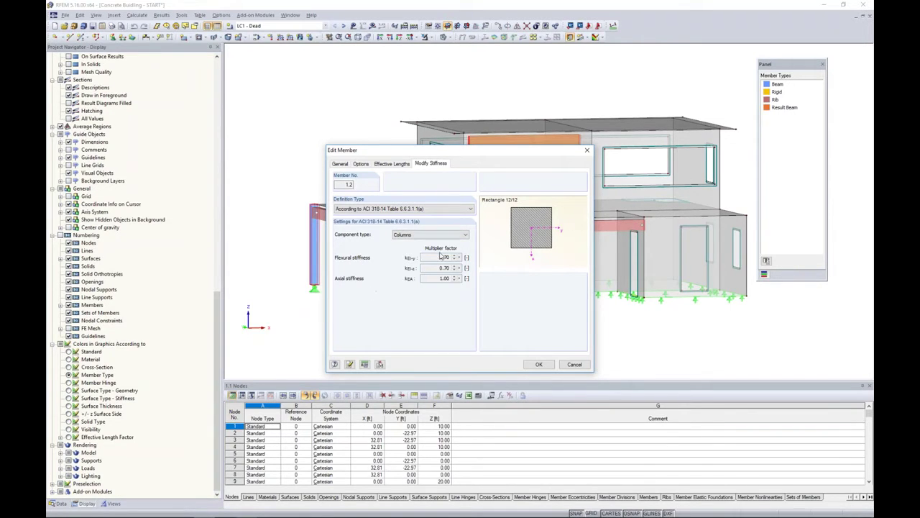
left_click(539, 364)
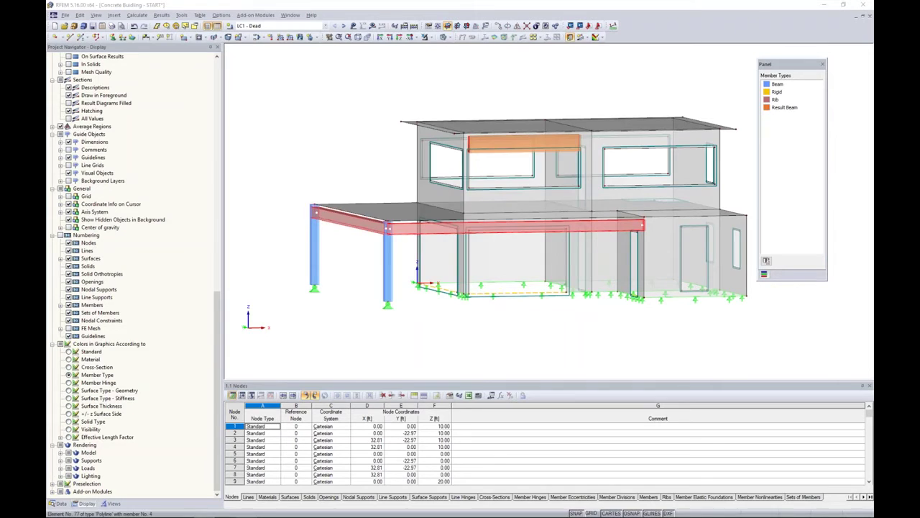
Step: Modify the stiffness of both carport rib members according to ACI 318-14 Table 6.6.3.1.1(a) with component type Beams
double_click(380, 222)
left_click(419, 209)
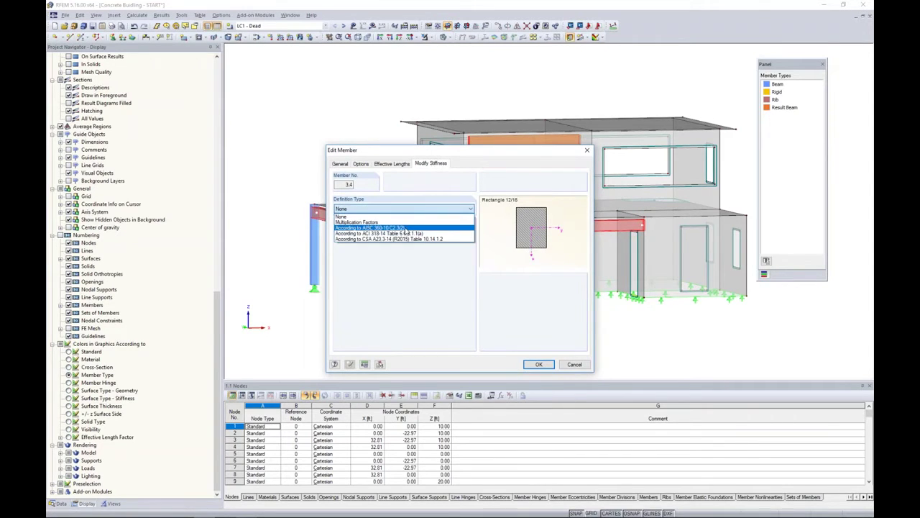
left_click(403, 237)
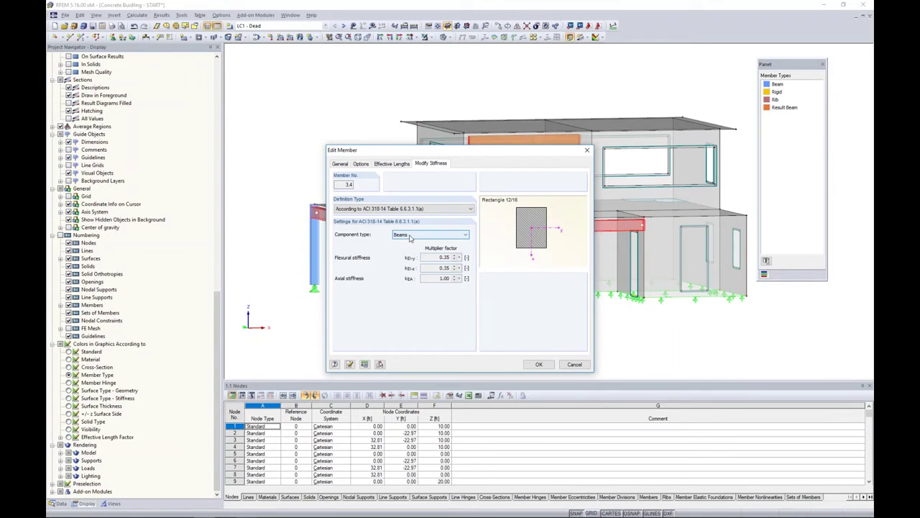
left_click(534, 364)
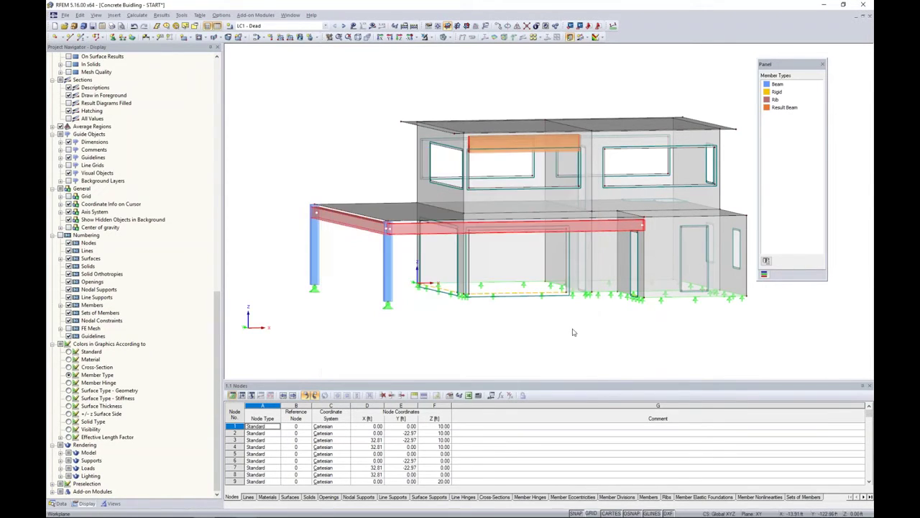
Step: Modify the stiffness of the roof and floor slab surfaces according to ACI 318-14 Table 6.6.3.1.1(a) as Flat plates and flat slabs
middle_click_drag(572, 335, 610, 369, "ctrl")
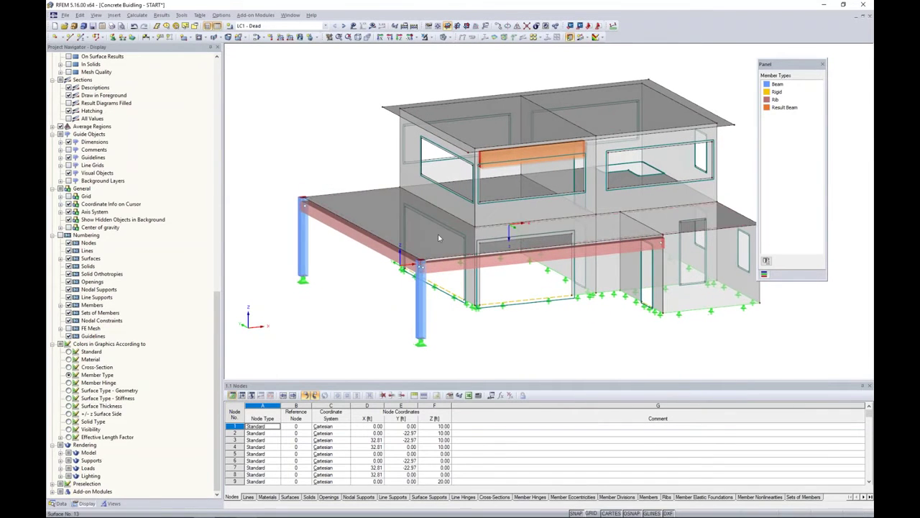
left_click(464, 191, "ctrl")
left_click(476, 127, "ctrl")
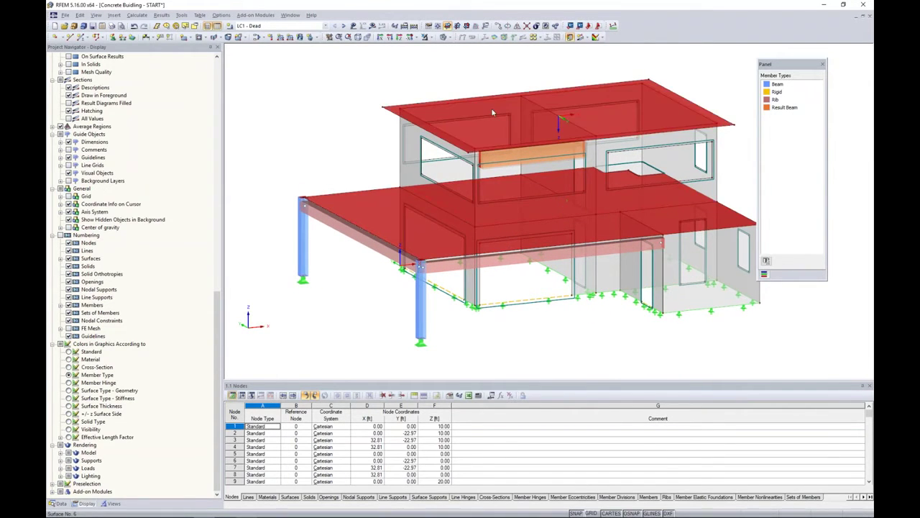
right_click(378, 216)
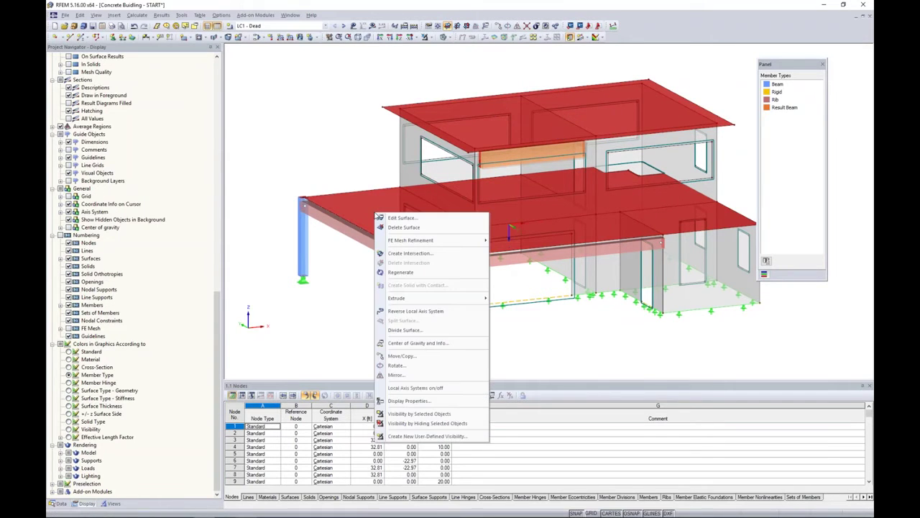
left_click(397, 217)
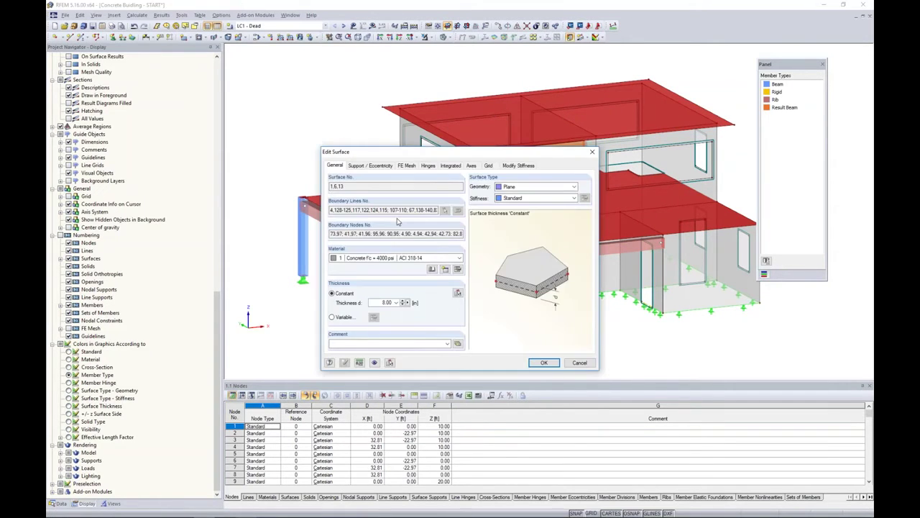
left_click(518, 166)
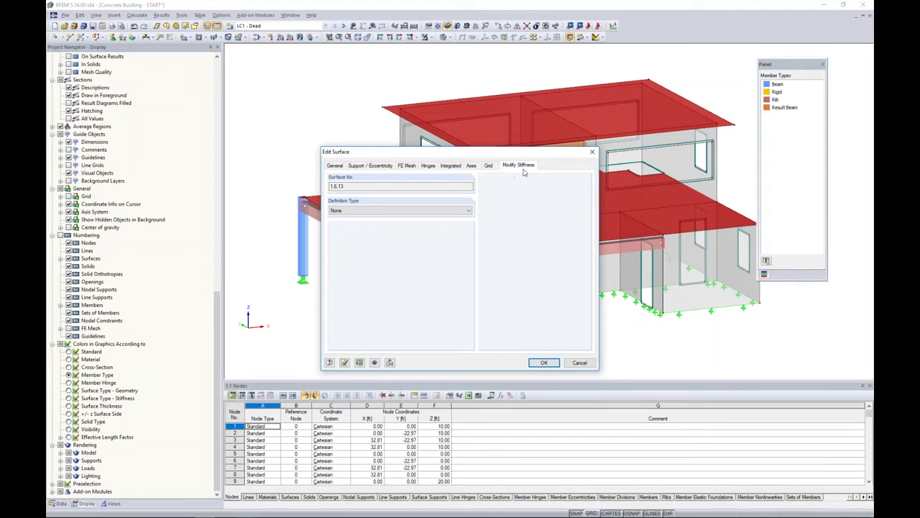
left_click(413, 211)
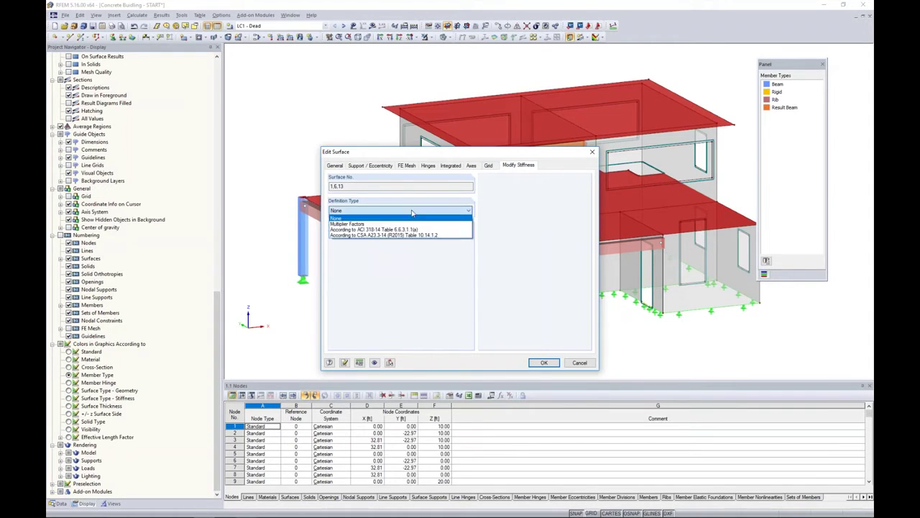
left_click(405, 230)
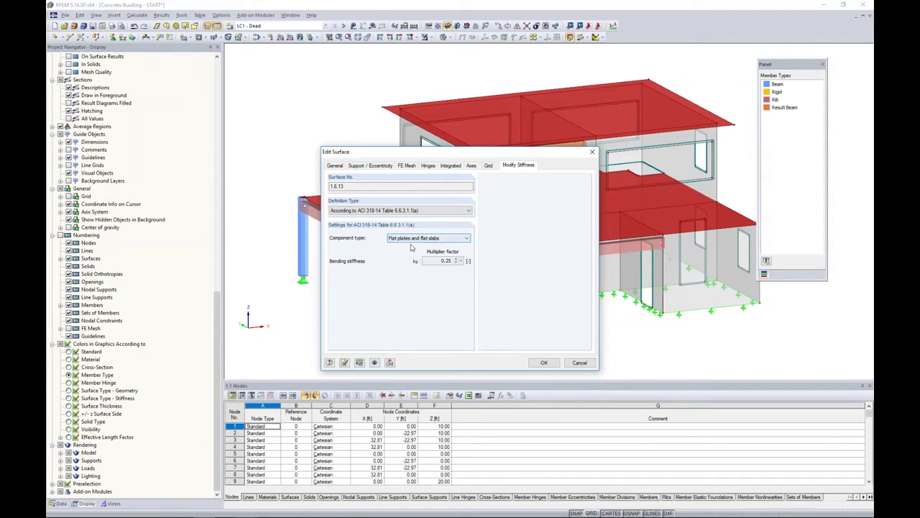
left_click(541, 362)
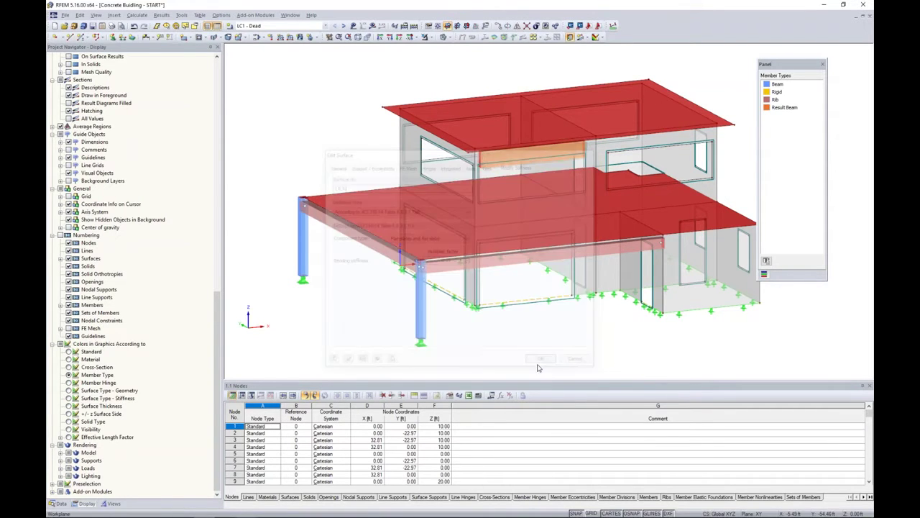
Step: Modify the stiffness of all wall surfaces together according to ACI 318-14 Table 6.6.3.1.1(a) with component type Walls uncracked
middle_click_drag(537, 340, 498, 279, "ctrl")
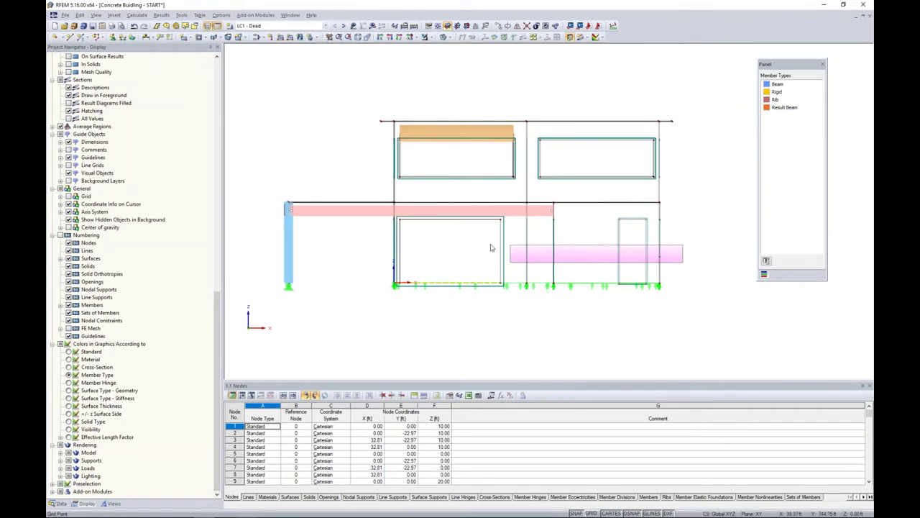
left_click(403, 237)
left_click_drag(608, 168, 367, 156, "ctrl")
middle_click_drag(328, 155, 407, 185, "ctrl")
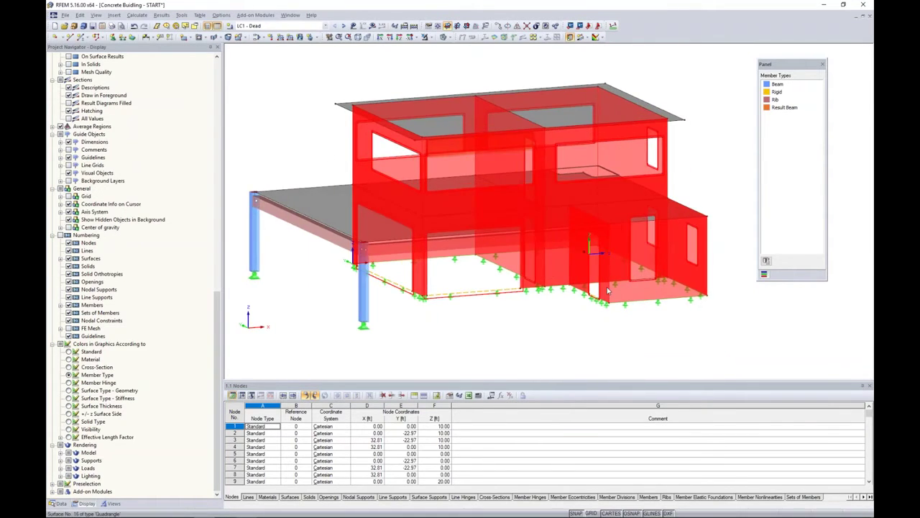
right_click(618, 292)
mouse_move(624, 297)
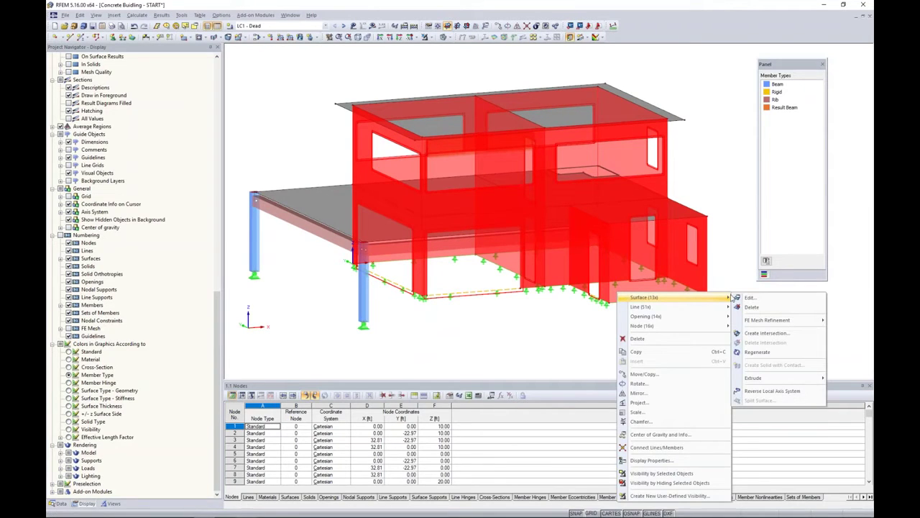
left_click(739, 298)
left_click(520, 166)
left_click(445, 210)
left_click(432, 230)
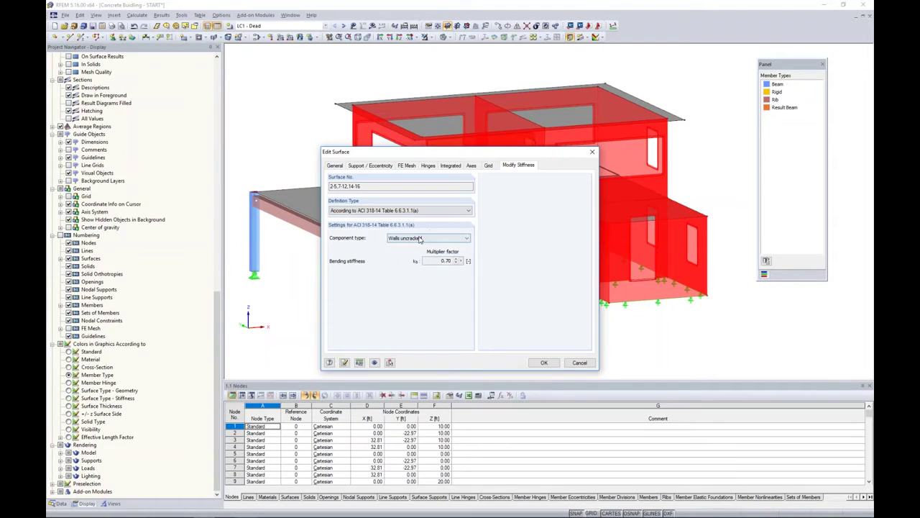
left_click(421, 238)
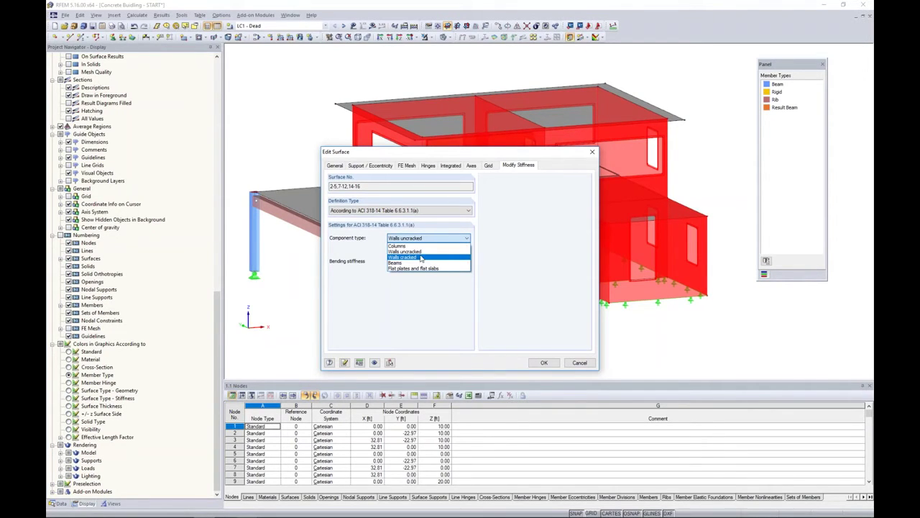
left_click(414, 251)
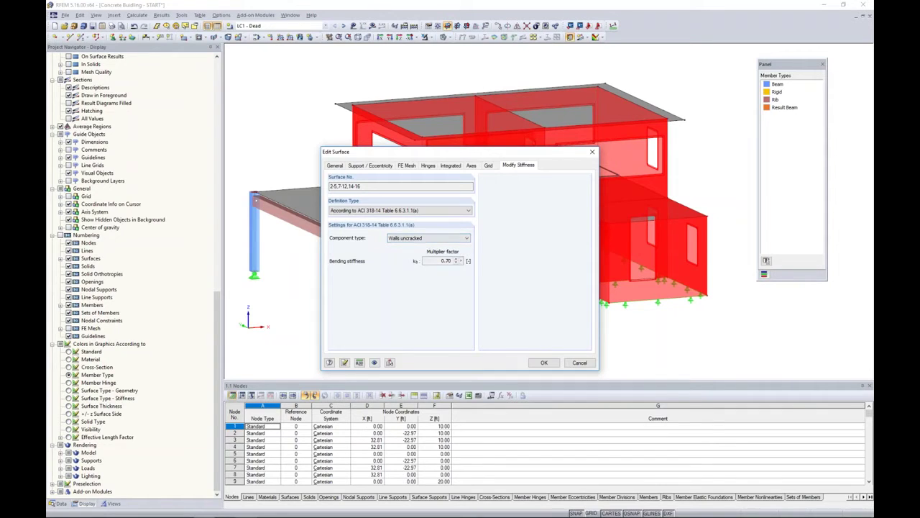
left_click(543, 362)
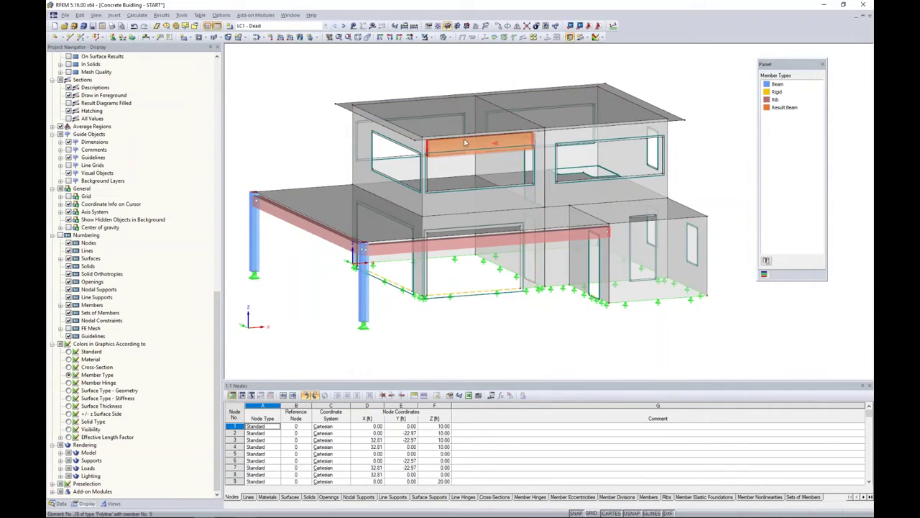
Step: Check the result beam above the upper-floor window for stiffness modification options, leaving its properties unchanged
mouse_move(458, 148)
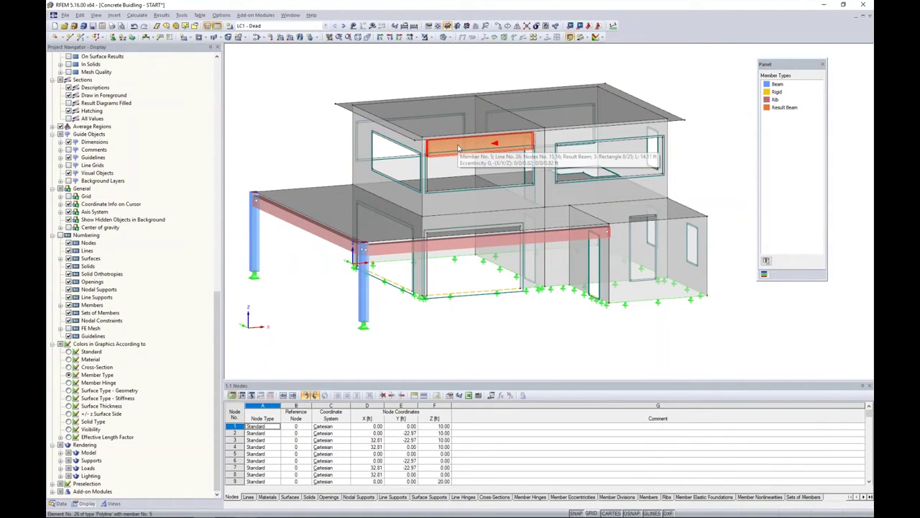
mouse_move(448, 200)
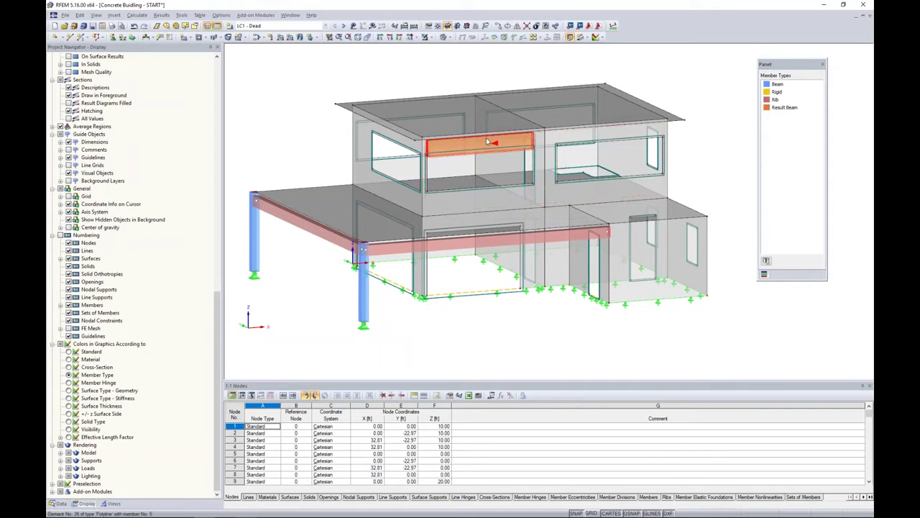
mouse_move(485, 142)
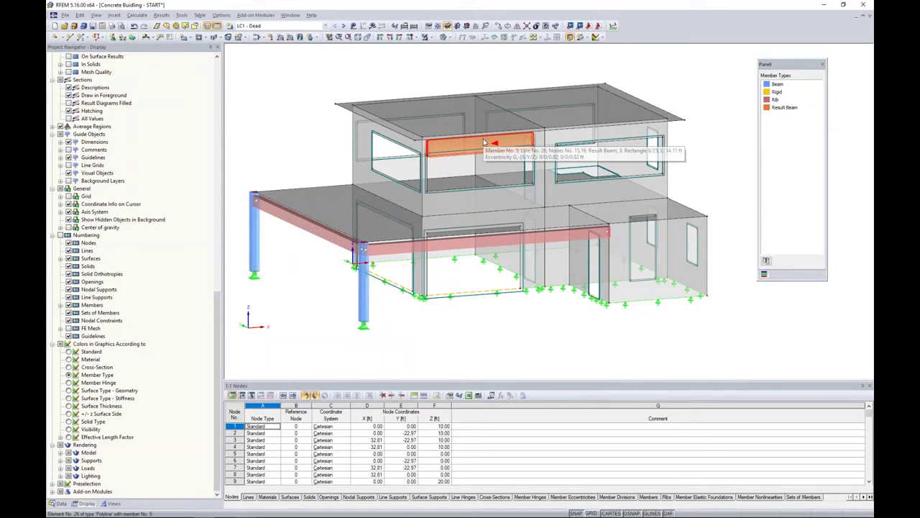
double_click(482, 143)
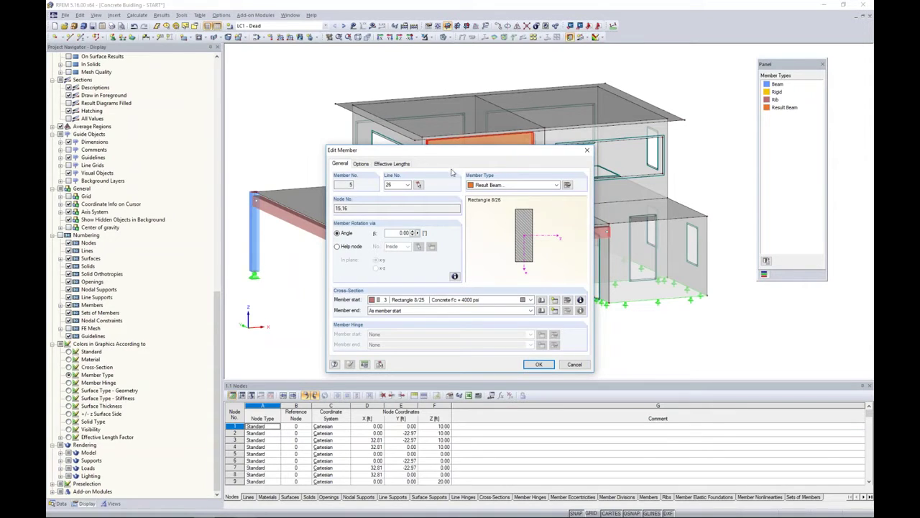
left_click(573, 364)
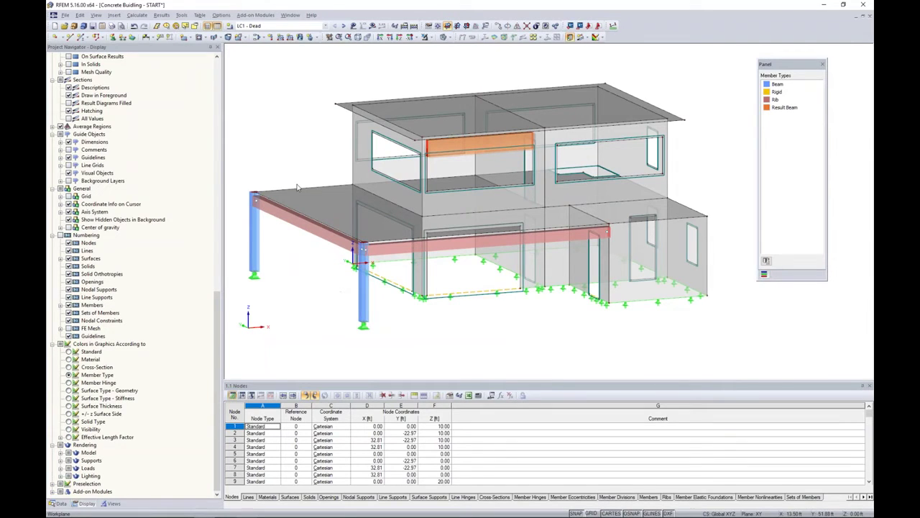
Step: Regenerate the FE mesh from the mesh settings and display the meshed model as a wireframe
left_click(138, 15)
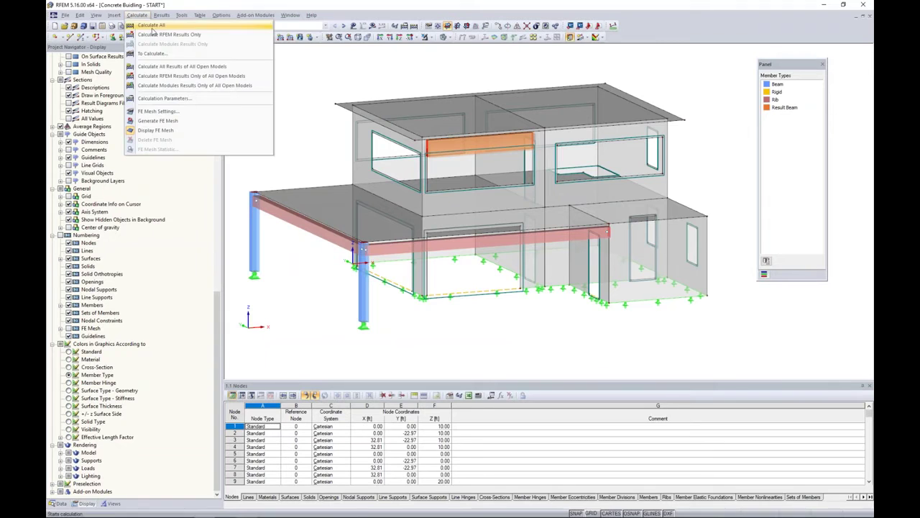
left_click(148, 113)
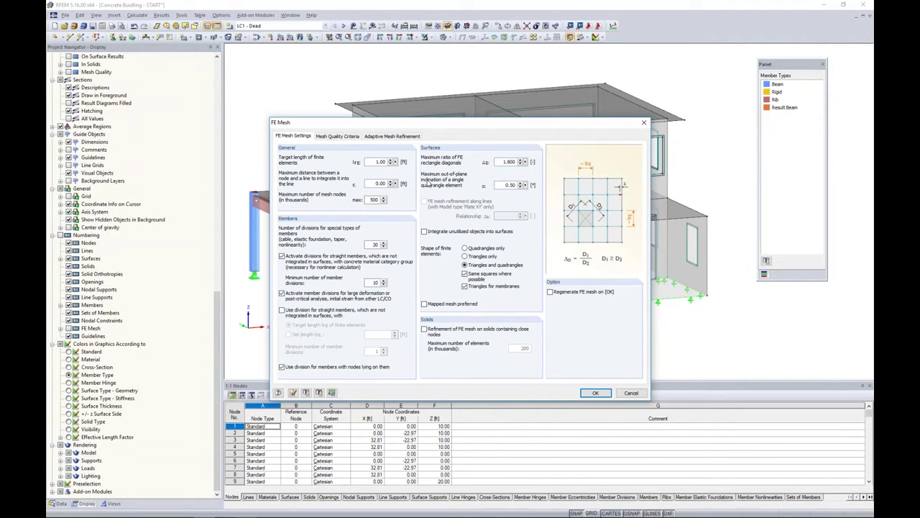
left_click(550, 292)
left_click(596, 392)
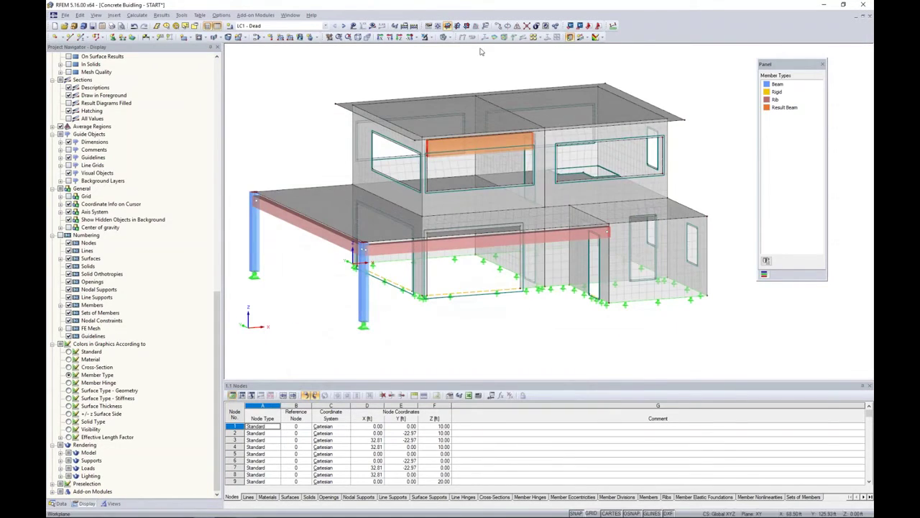
left_click(443, 37)
left_click(454, 52)
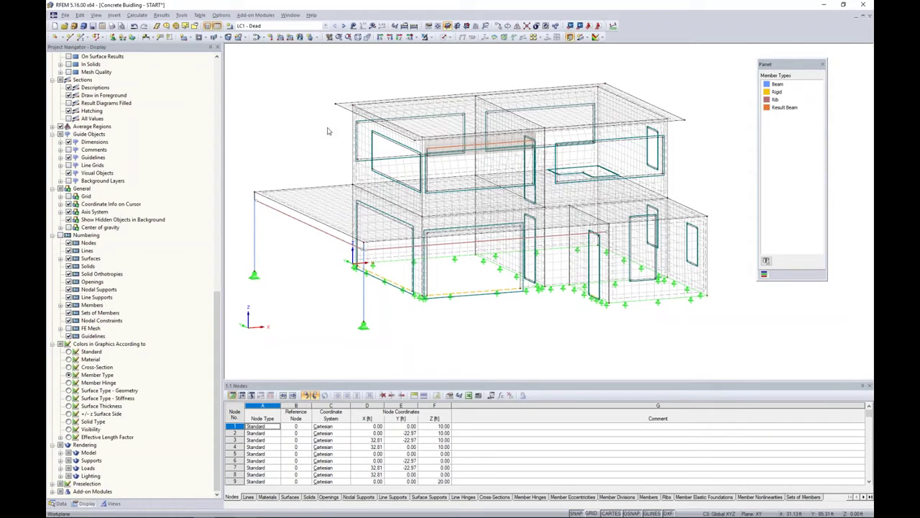
Step: Bring up the project data tree, display the model as solid transparent, and move the member types legend off the building
left_click(60, 503)
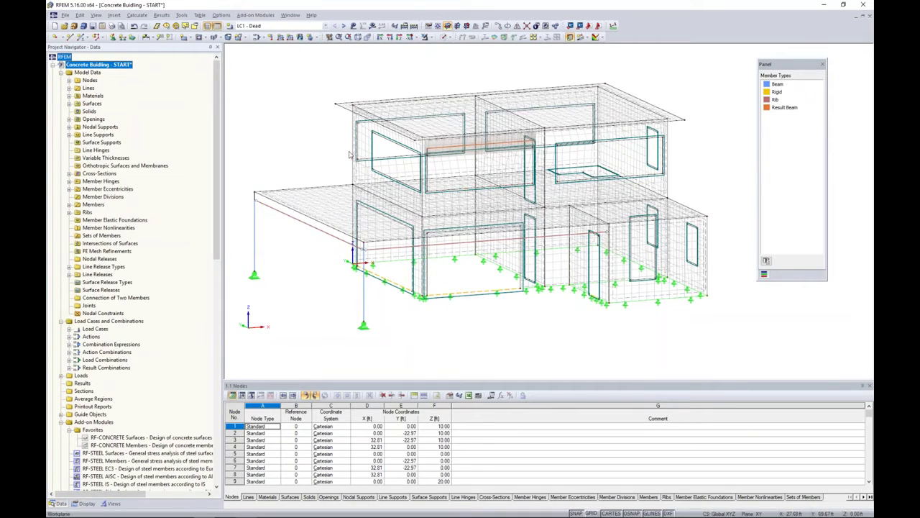
left_click(299, 139)
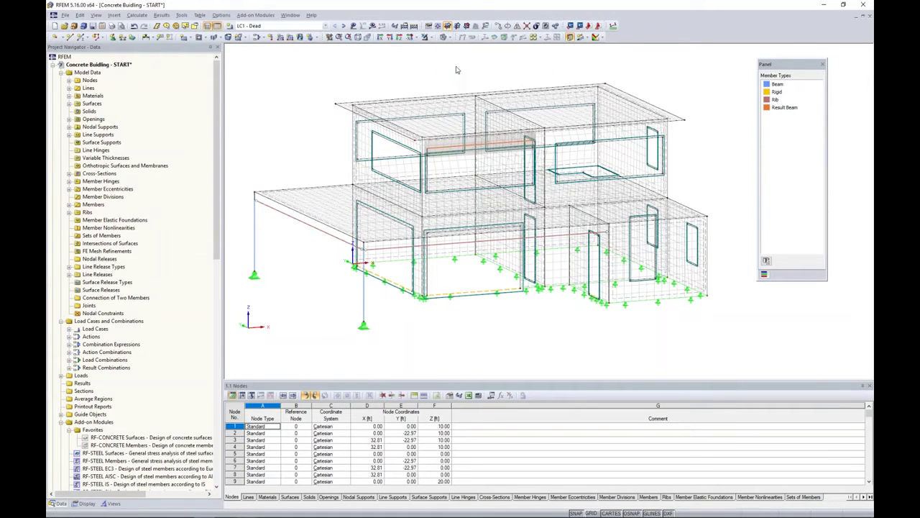
middle_click_drag(398, 85, 420, 92)
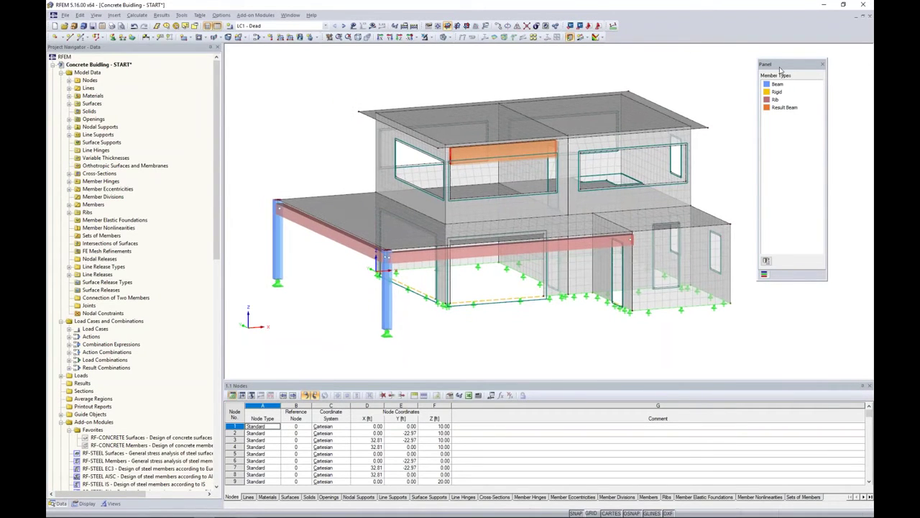
left_click_drag(786, 69, 811, 63)
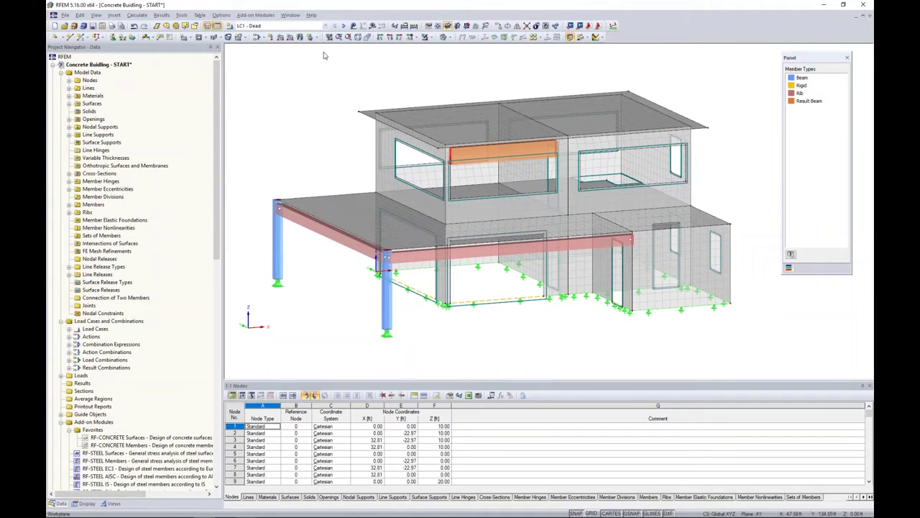
Step: Display load case LC1 - Dead and examine the surface loads on the roof and floor slabs
left_click(325, 26)
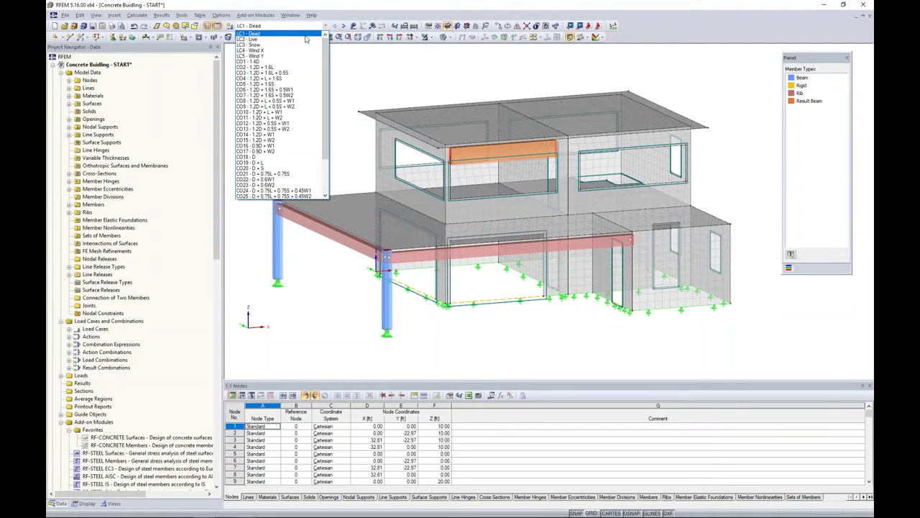
left_click(305, 35)
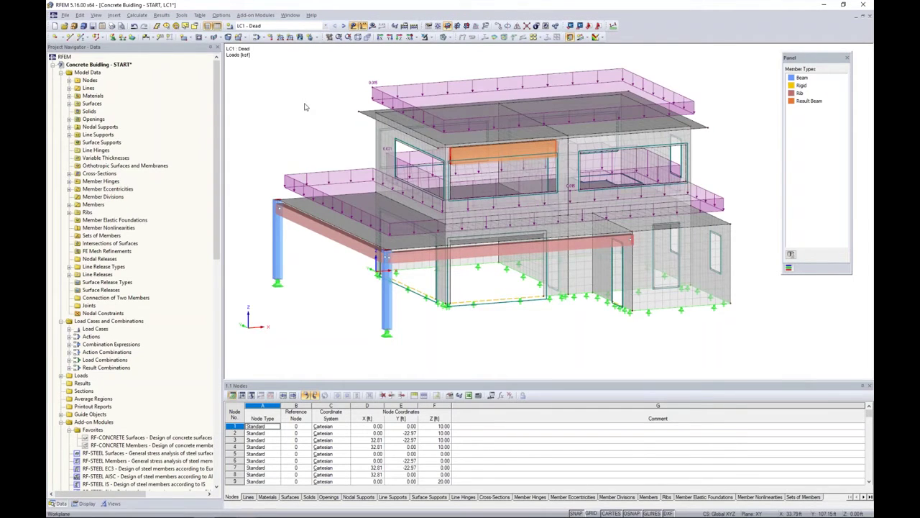
scroll(304, 106, "down", 1)
middle_click_drag(305, 107, 300, 132)
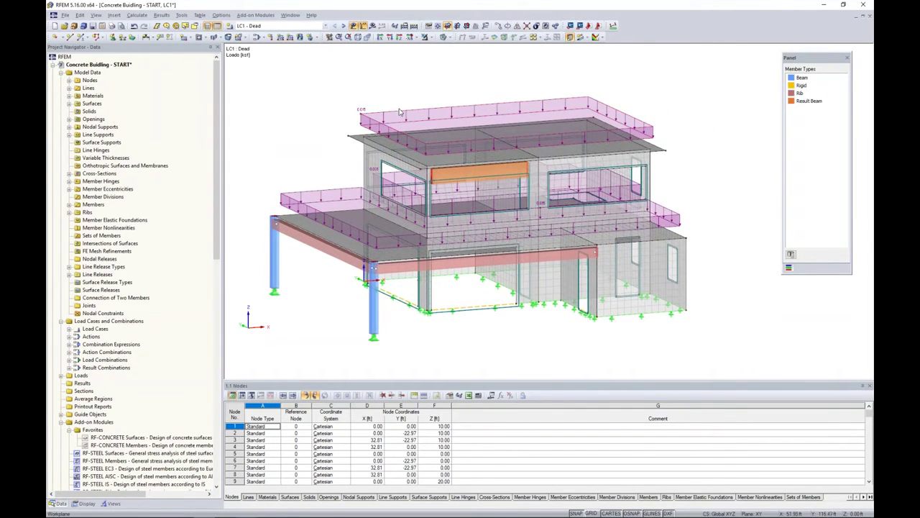
mouse_move(396, 114)
Step: Review the surface loads of load cases LC2 - Live and LC3 - Snow on the building
left_click(344, 26)
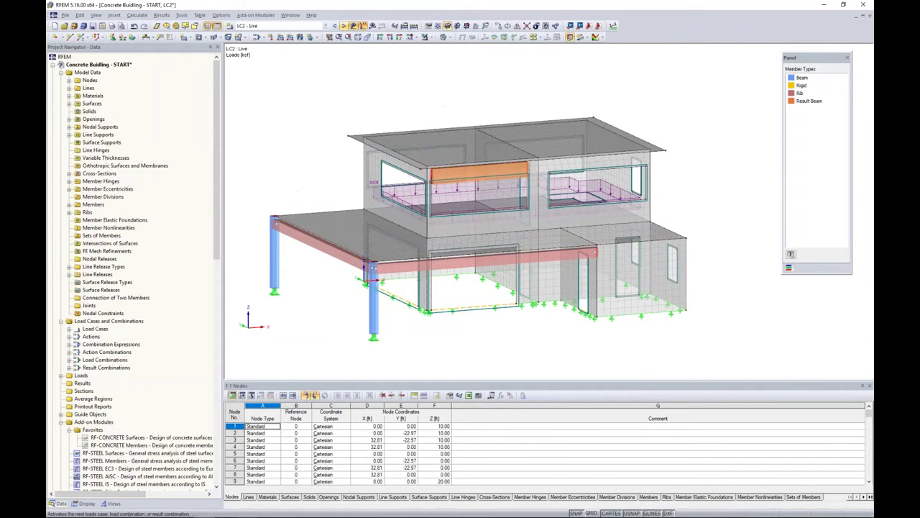
middle_click_drag(339, 113, 364, 113, "ctrl")
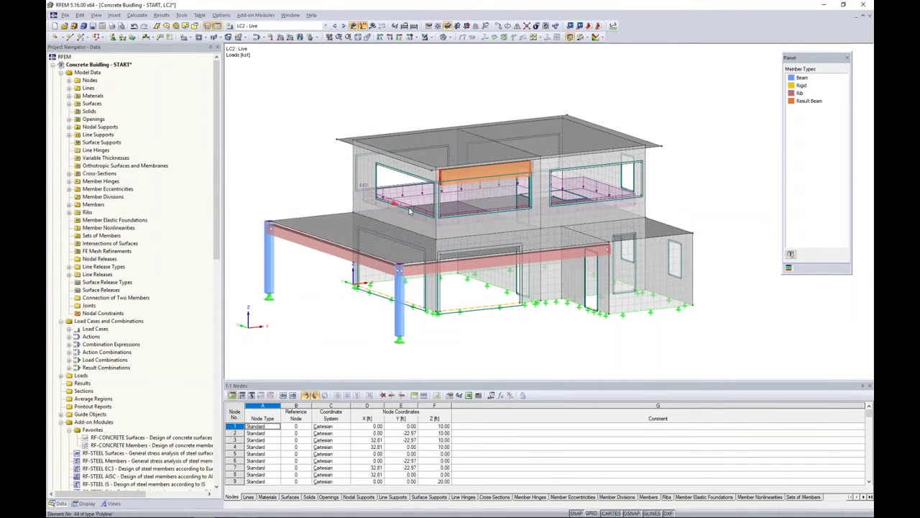
left_click(344, 26)
middle_click_drag(378, 138, 362, 144, "ctrl")
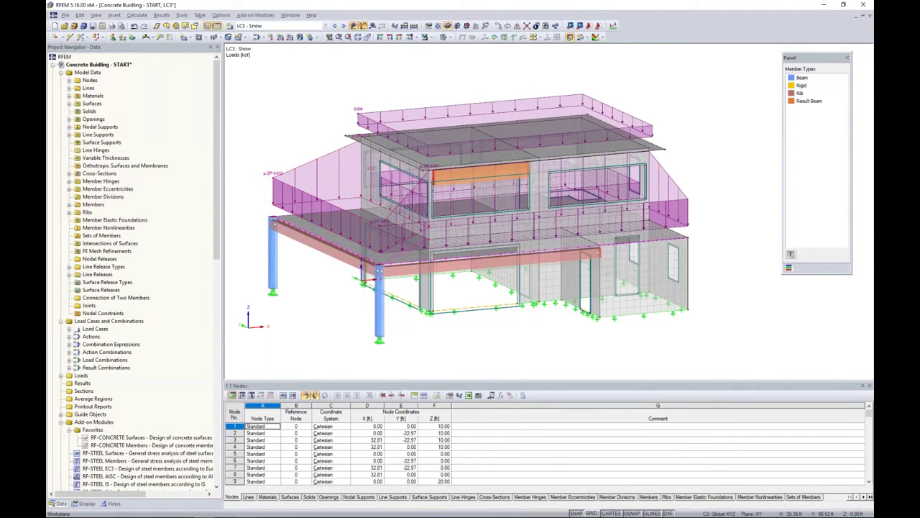
middle_click_drag(308, 138, 293, 125, "ctrl")
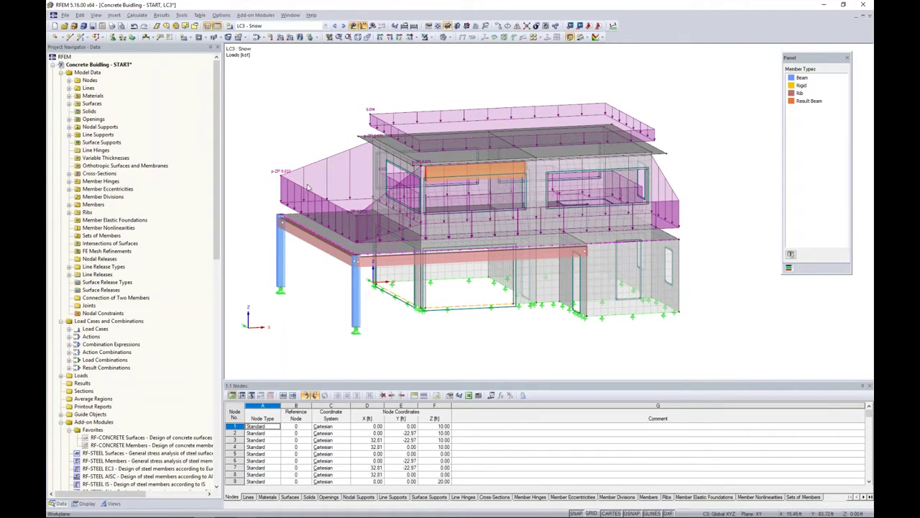
Step: Review the wind loads of load cases LC4 - Wind X and LC5 - Wind Y from several sides of the building
left_click(344, 26)
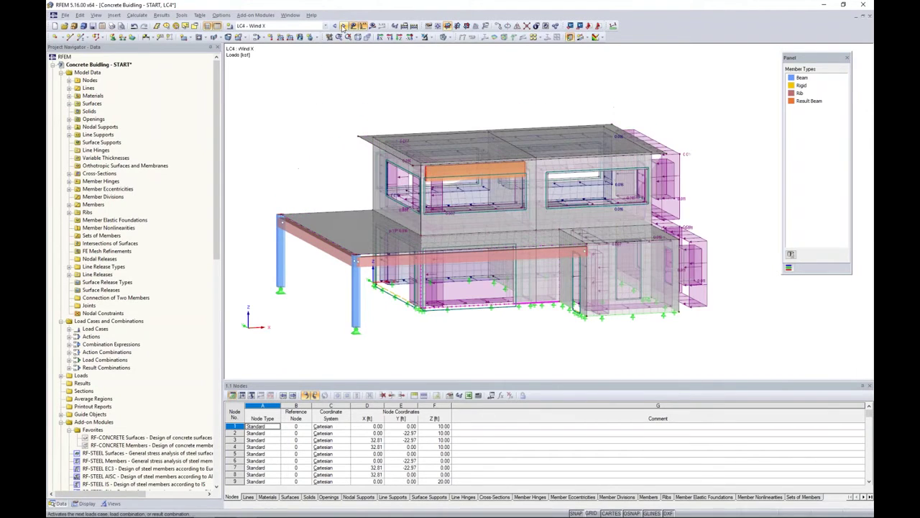
middle_click_drag(749, 323, 672, 326, "ctrl")
middle_click_drag(722, 298, 635, 304, "ctrl")
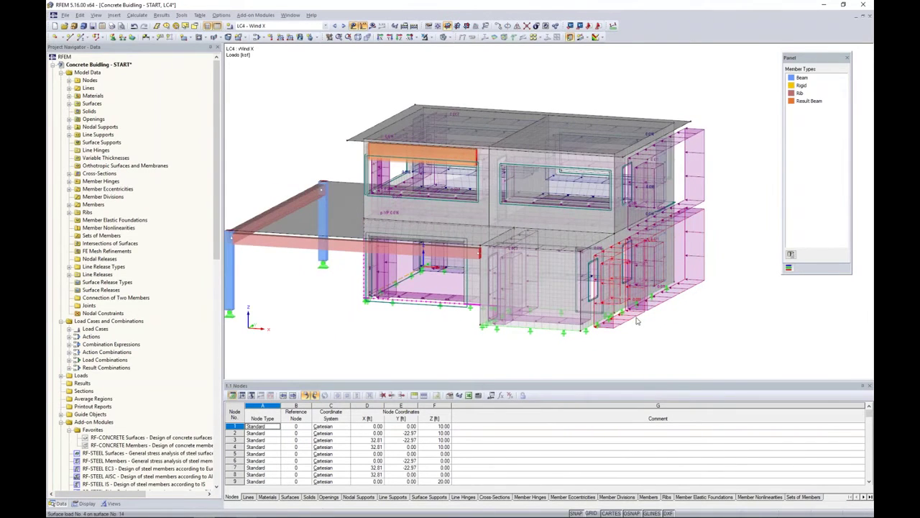
middle_click_drag(339, 322, 380, 318, "ctrl")
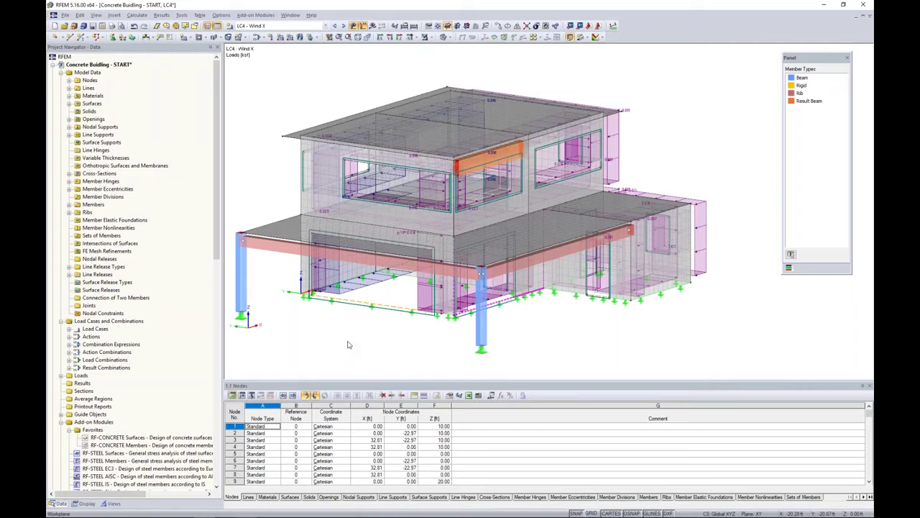
left_click(344, 26)
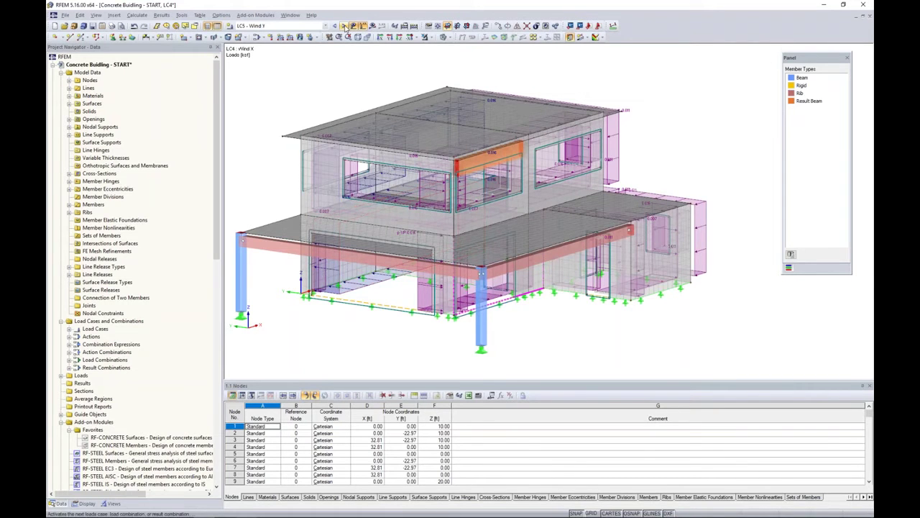
middle_click_drag(327, 188, 631, 163, "ctrl")
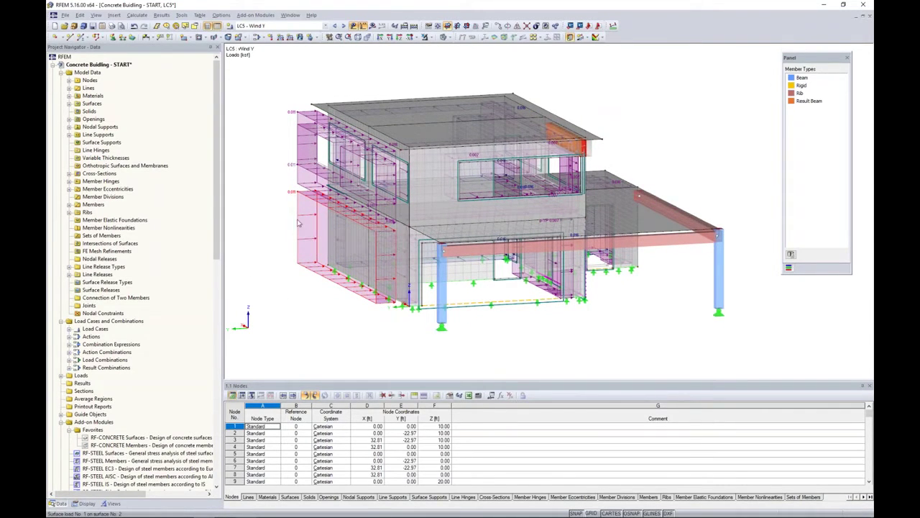
middle_click_drag(618, 329, 365, 317, "ctrl")
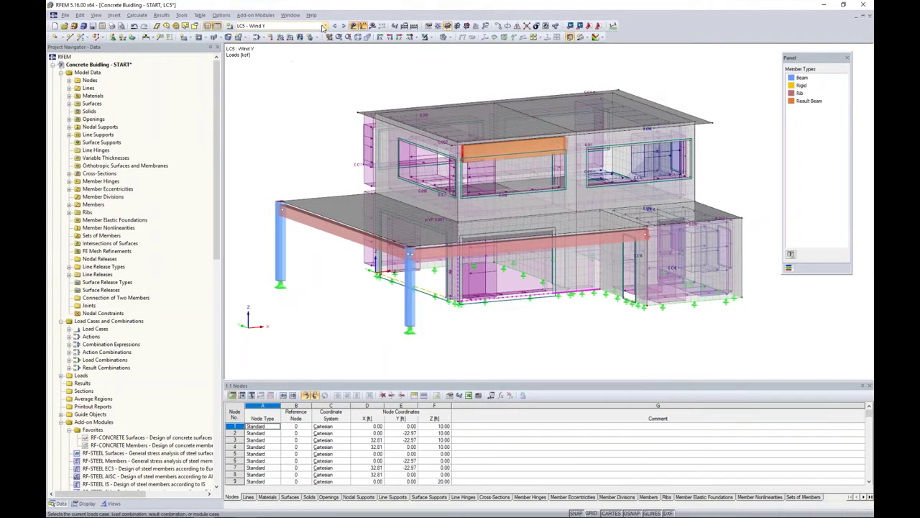
Step: Review the list of existing load combinations in the load cases and combinations settings and accept it
left_click(258, 36)
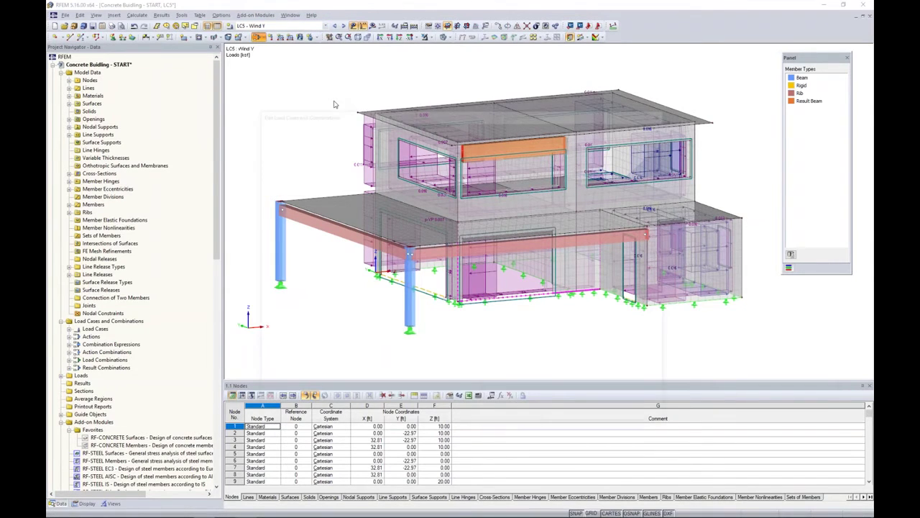
left_click(416, 128)
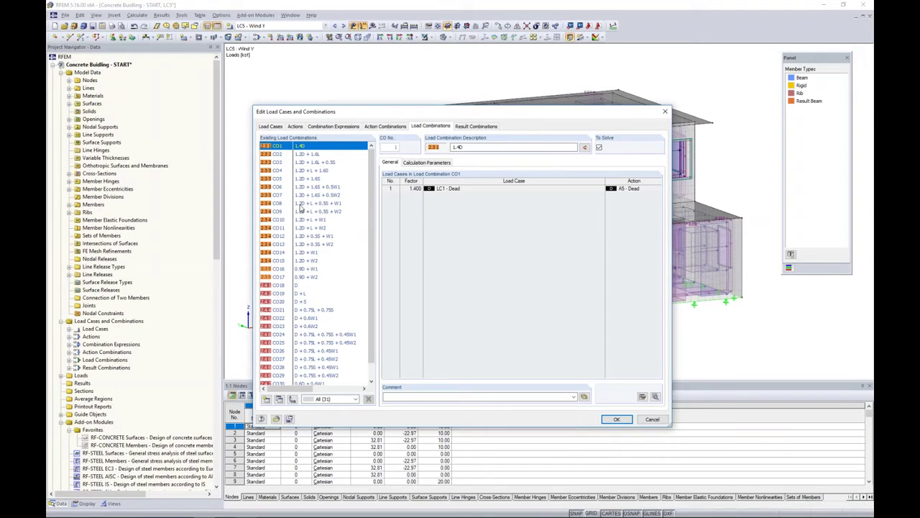
scroll(301, 208, "down", 1)
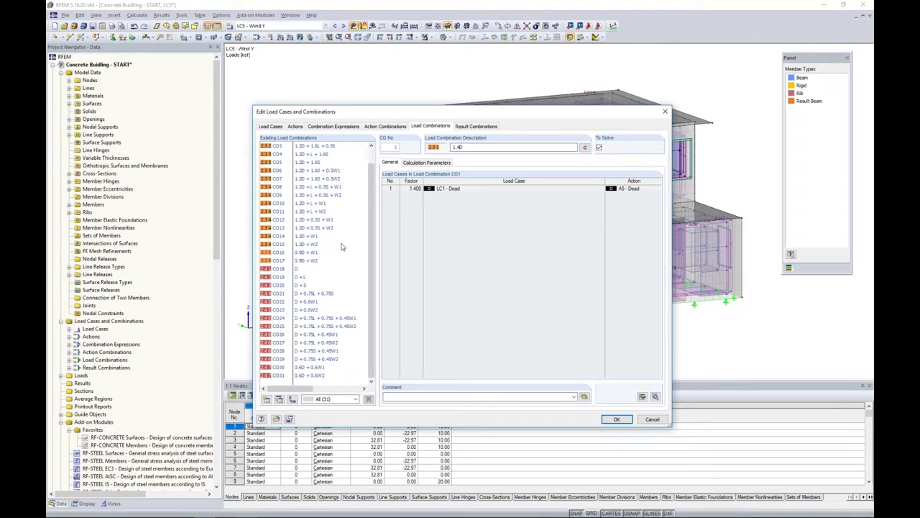
left_click(616, 419)
Step: Display the loads of CO12 - 1.2D + 0.5S + W1, step through the following combinations, and return to CO15 - 1.2D + W2
left_click(325, 26)
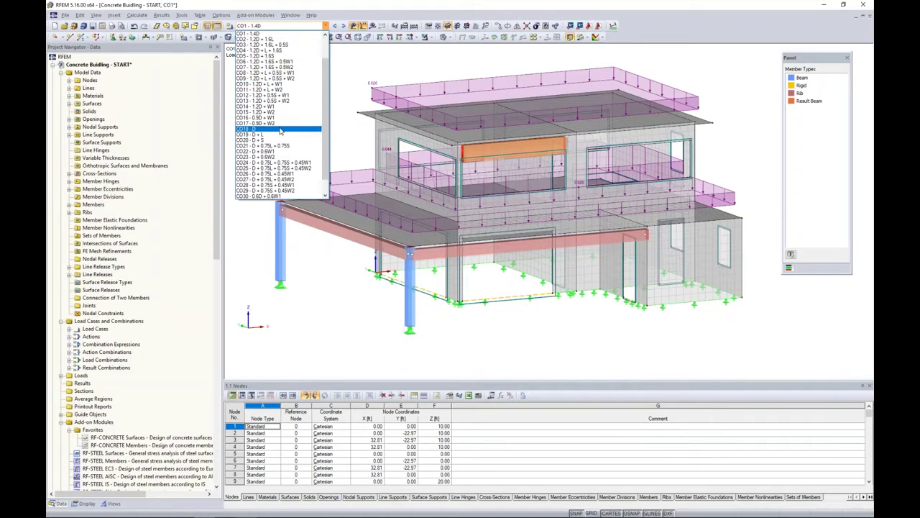
left_click(275, 96)
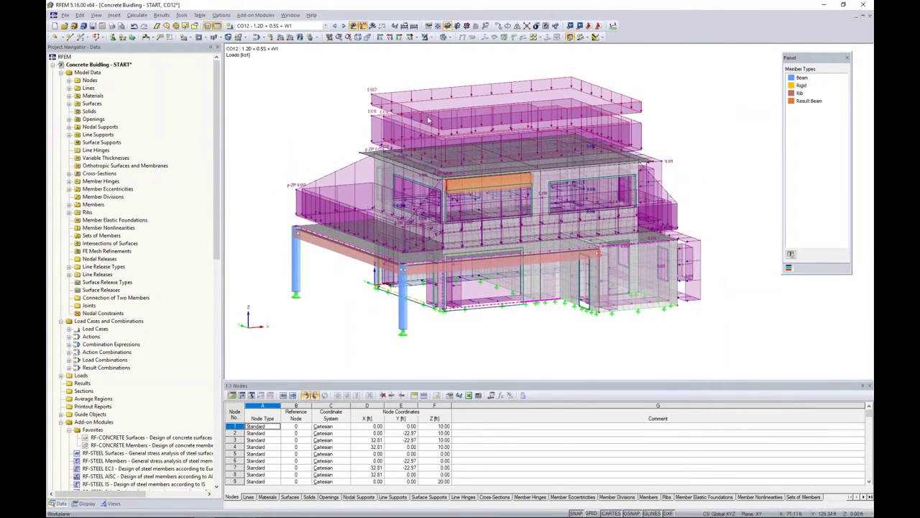
left_click(343, 26)
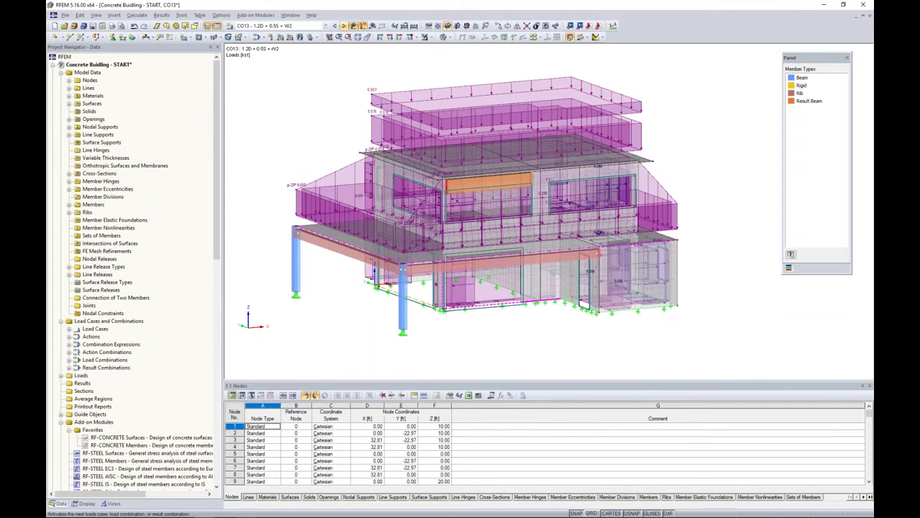
left_click(343, 26)
left_click(343, 26)
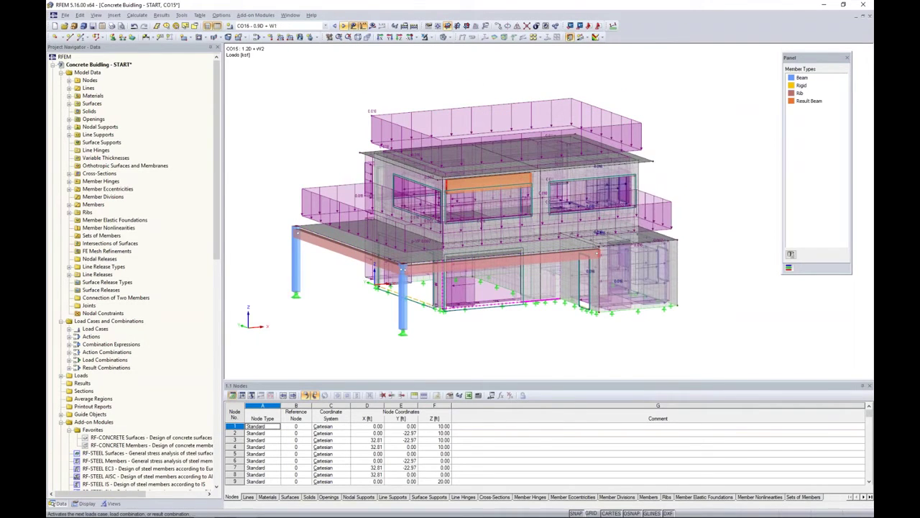
left_click(344, 26)
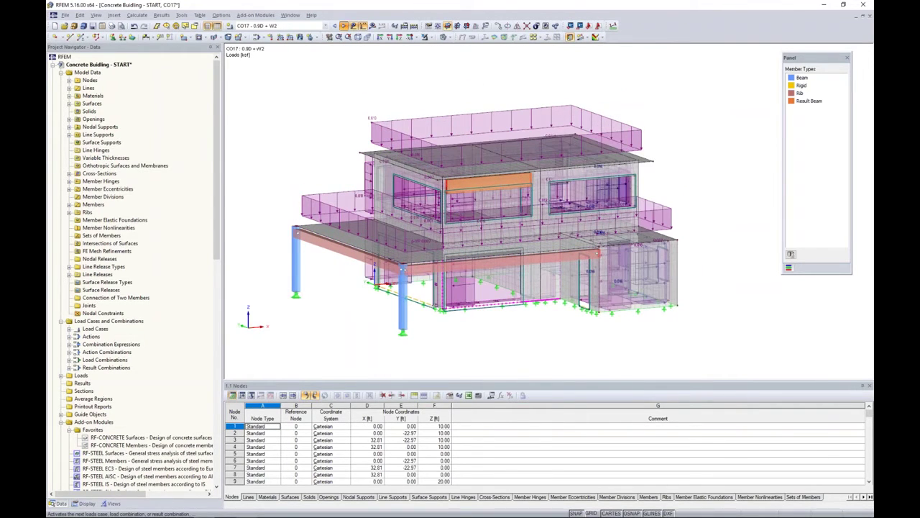
left_click(343, 26)
left_click(335, 26)
left_click(335, 27)
left_click(334, 27)
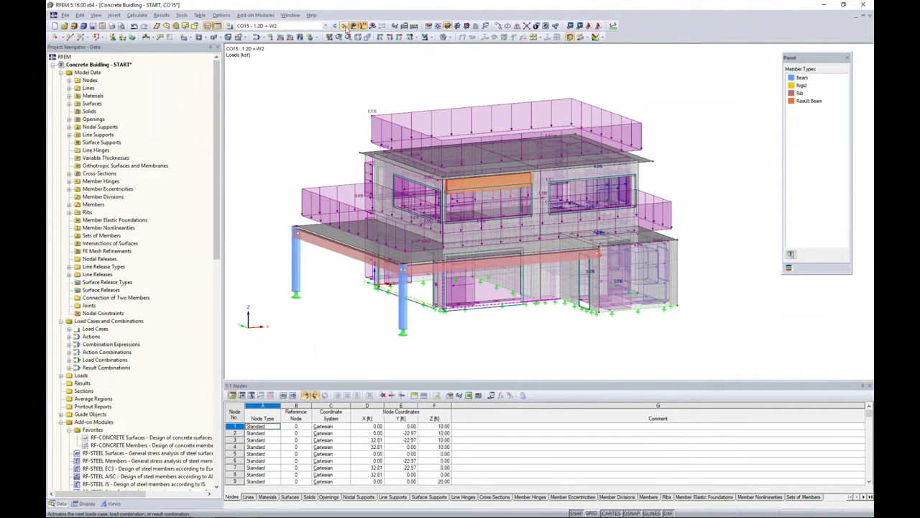
Step: Hide the loads on the model and calculate all results
left_click(353, 26)
left_click(137, 15)
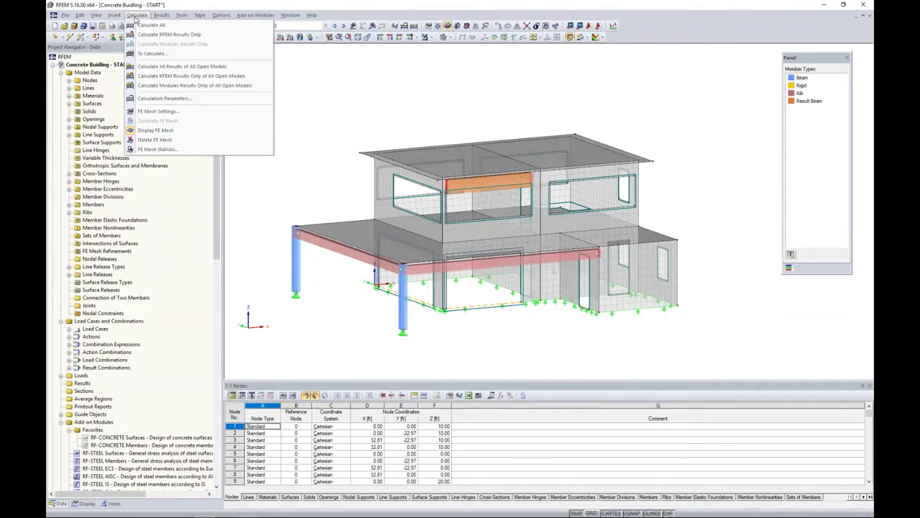
left_click(151, 24)
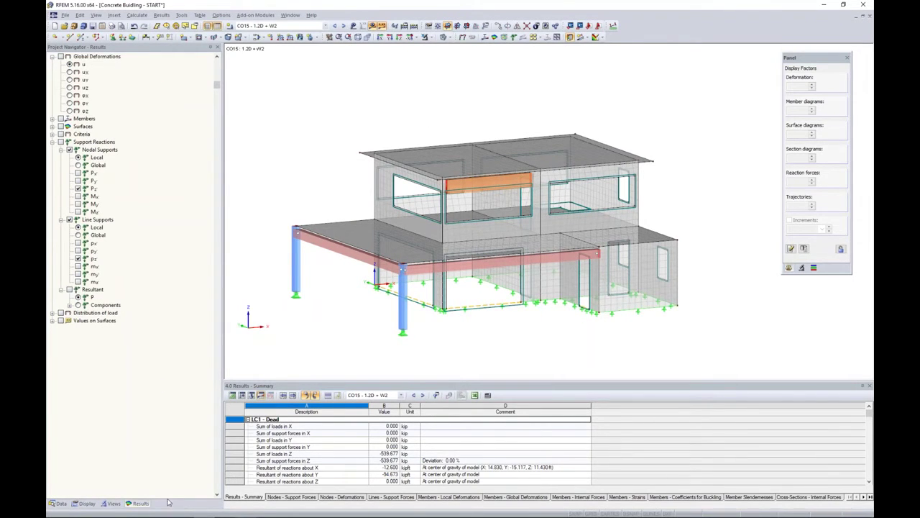
Step: Display the global deformations u for CO15 with the model shown as a wireframe
left_click(62, 57)
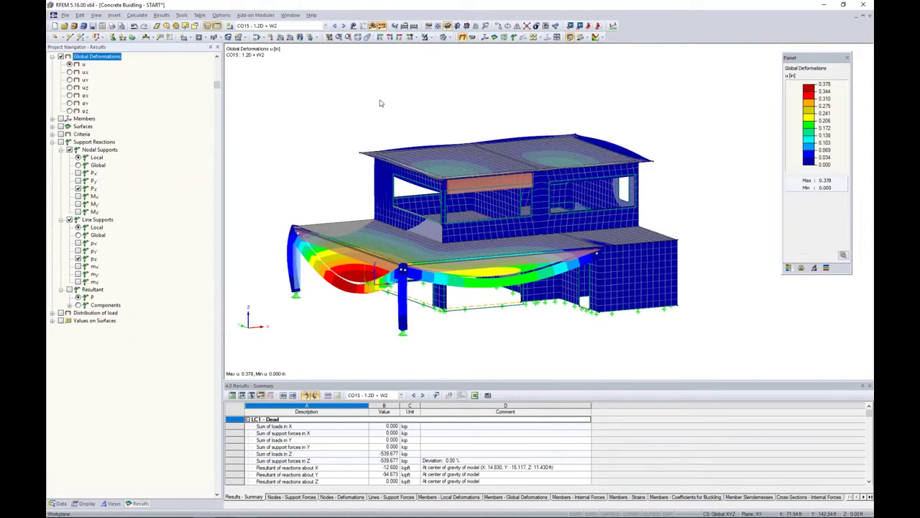
left_click(444, 37)
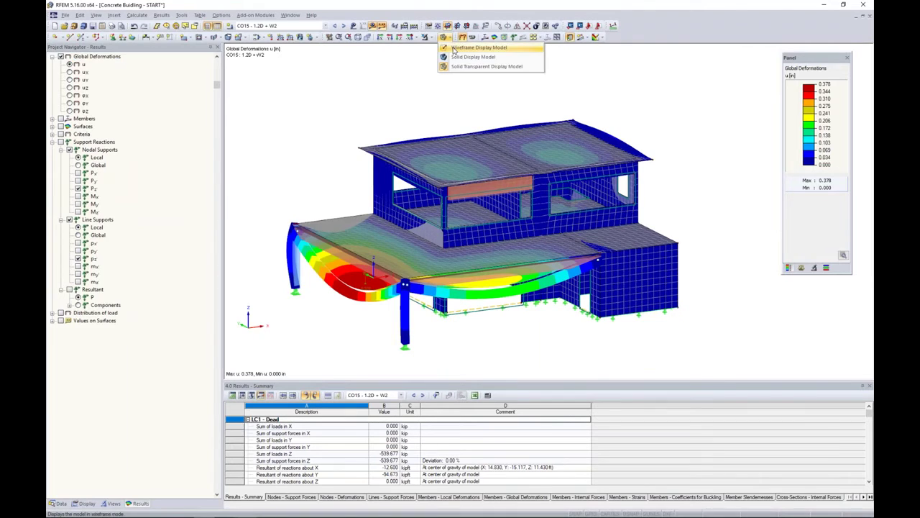
left_click(454, 48)
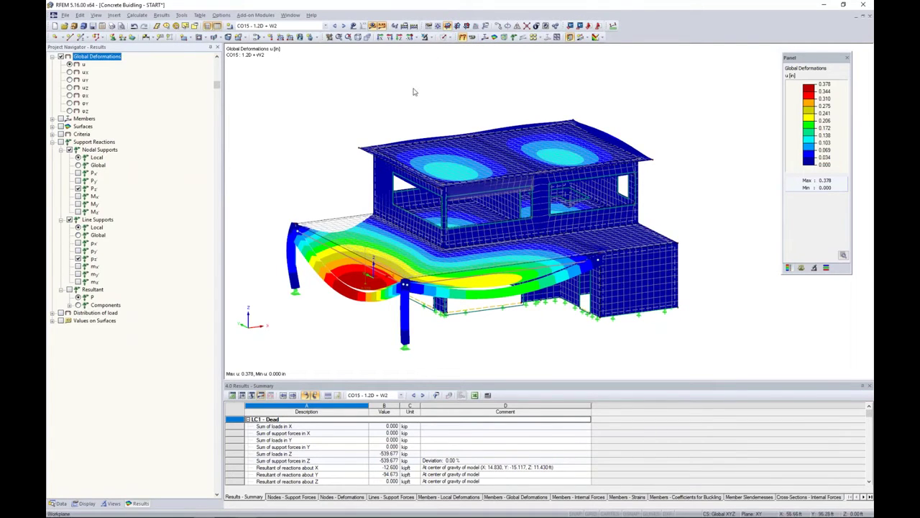
Step: Compare the global deformations of the following load combinations up to CO19 - D + L
left_click(343, 26)
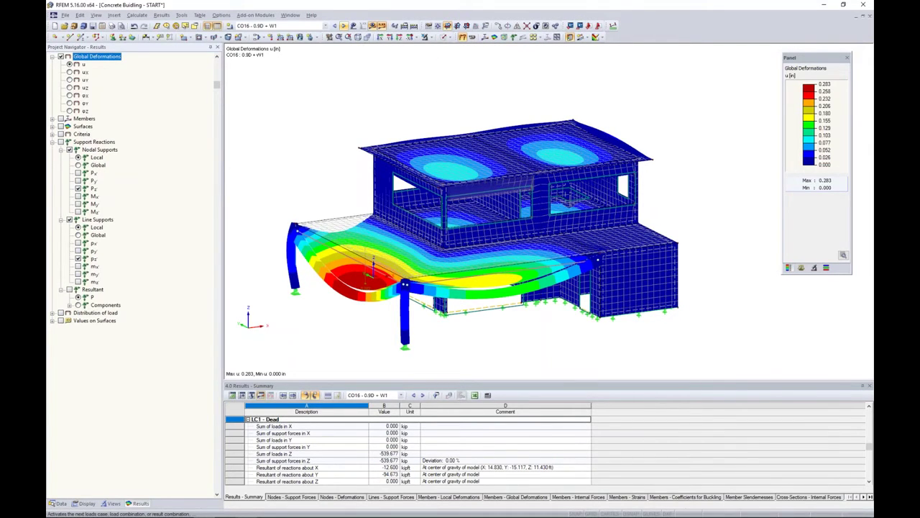
left_click(344, 27)
left_click(345, 27)
left_click(345, 27)
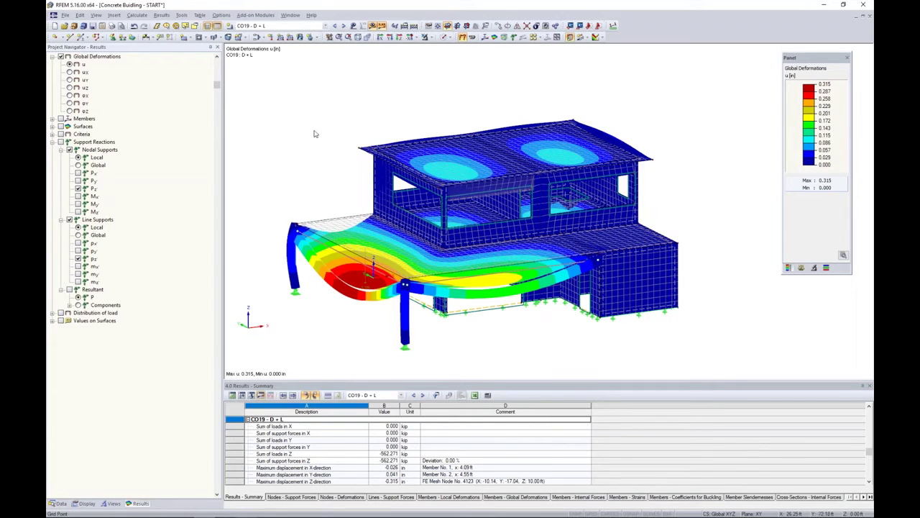
Step: Turn off the results display and show the wireframe close-up at the two free-standing columns supporting the lower slab
left_click(373, 25)
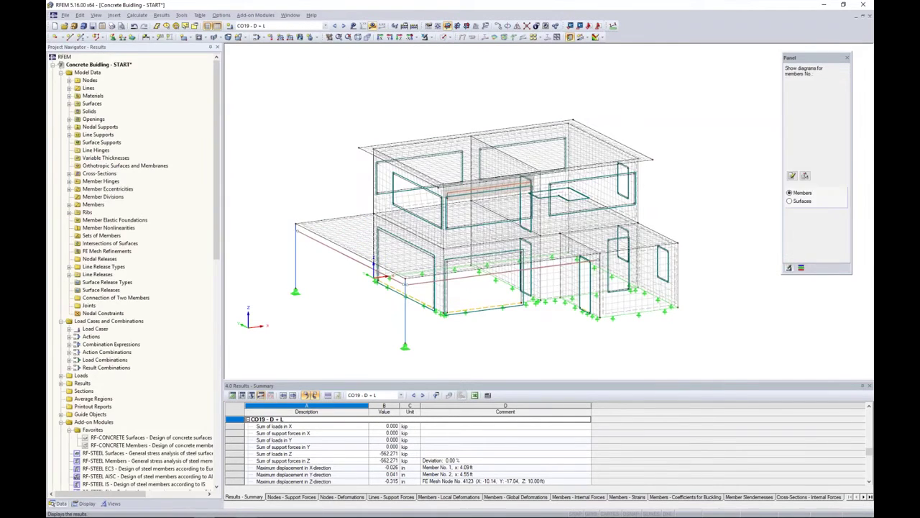
middle_click_drag(338, 206, 414, 195, "ctrl")
scroll(433, 232, "up", 4)
scroll(434, 232, "up", 1)
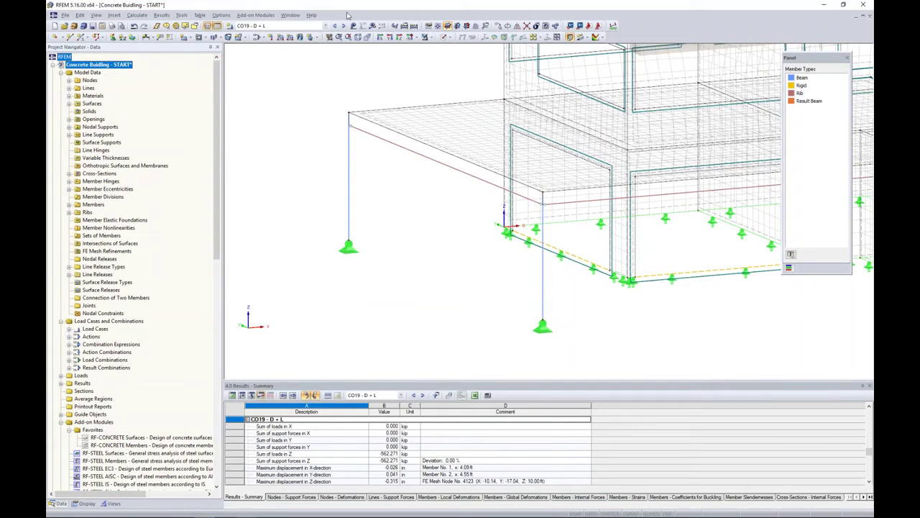
Step: Turn the results back on for CO19 - D + L and show the member bending moments My instead of the global deformations
left_click(372, 25)
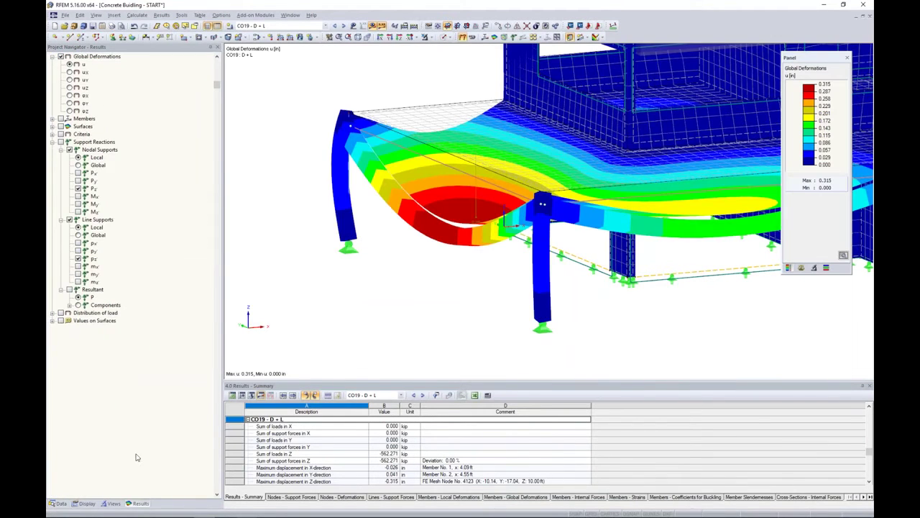
left_click(53, 122)
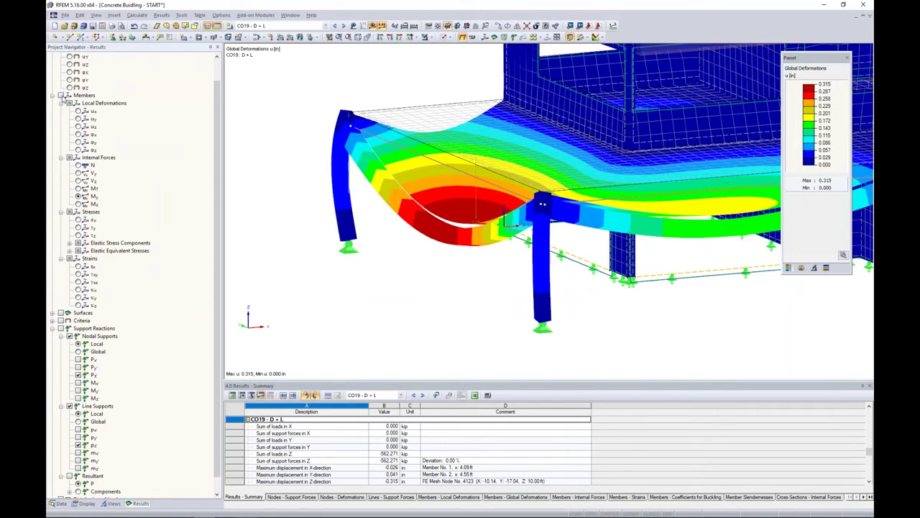
left_click(61, 95)
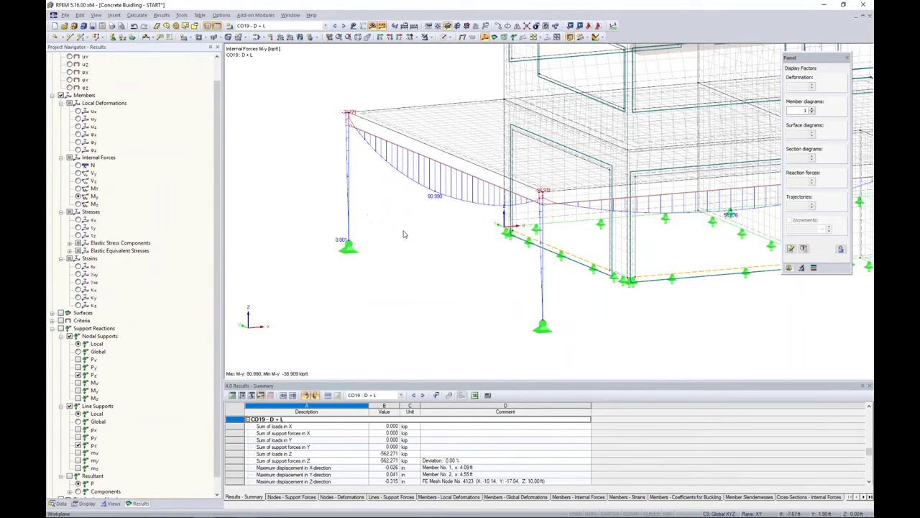
scroll(406, 237, "up", 1)
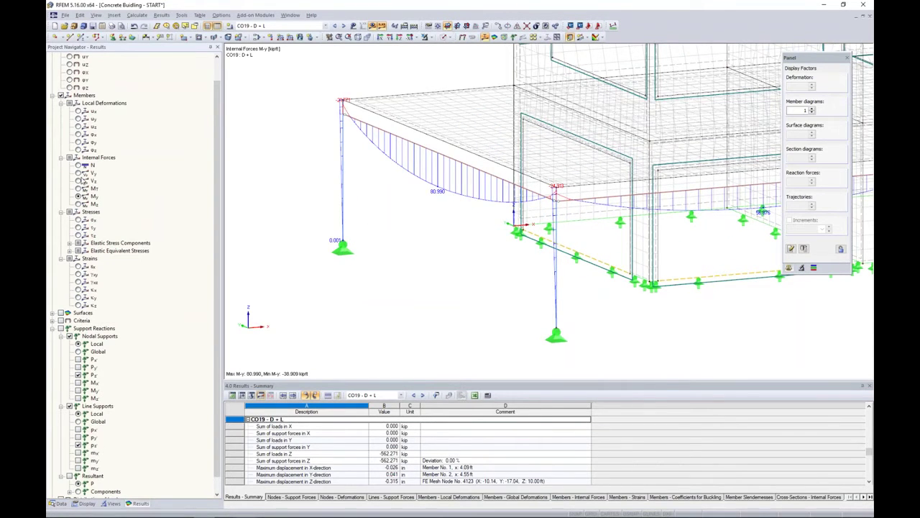
Step: Examine the axial force N, shear force Vz and bending moment My of the members around the two free-standing columns
left_click(79, 165)
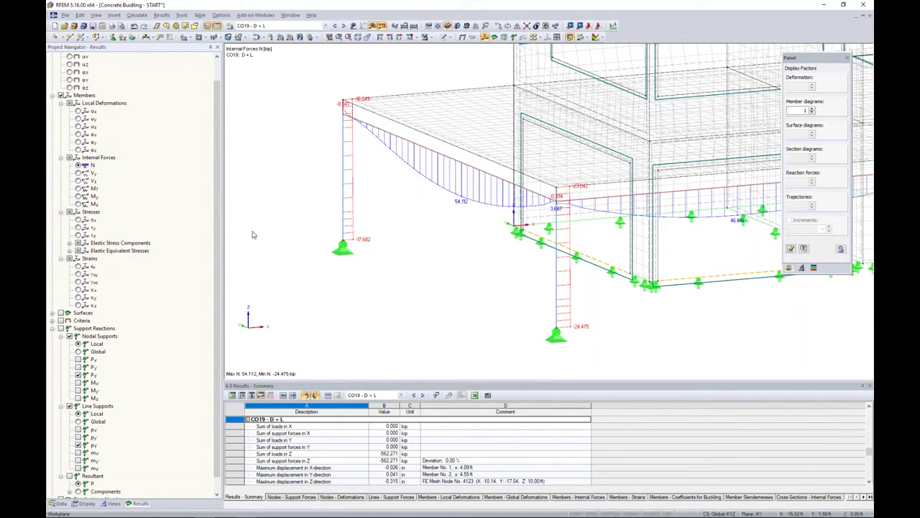
left_click(79, 180)
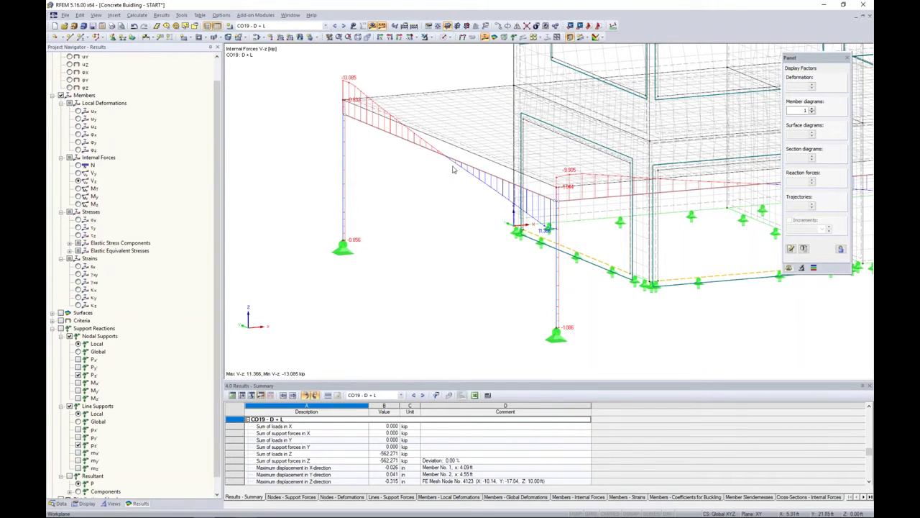
middle_click_drag(444, 197, 405, 204, "ctrl")
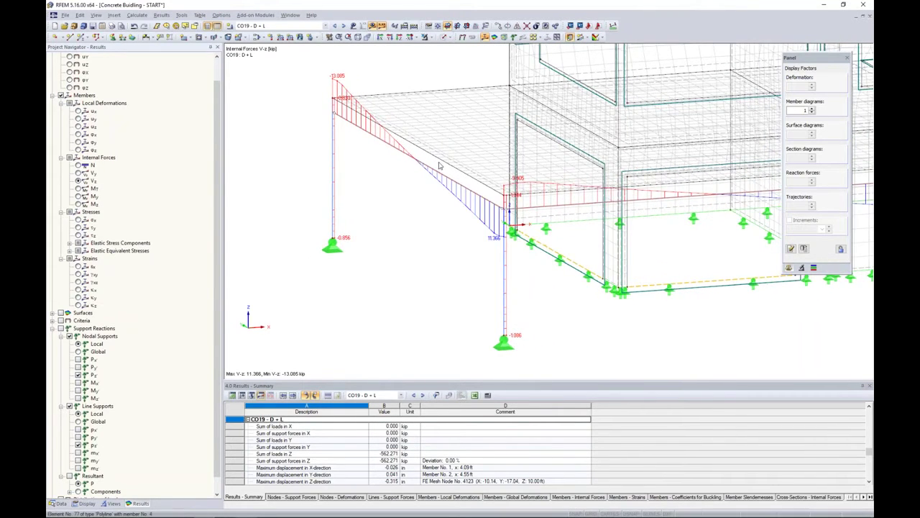
left_click(79, 196)
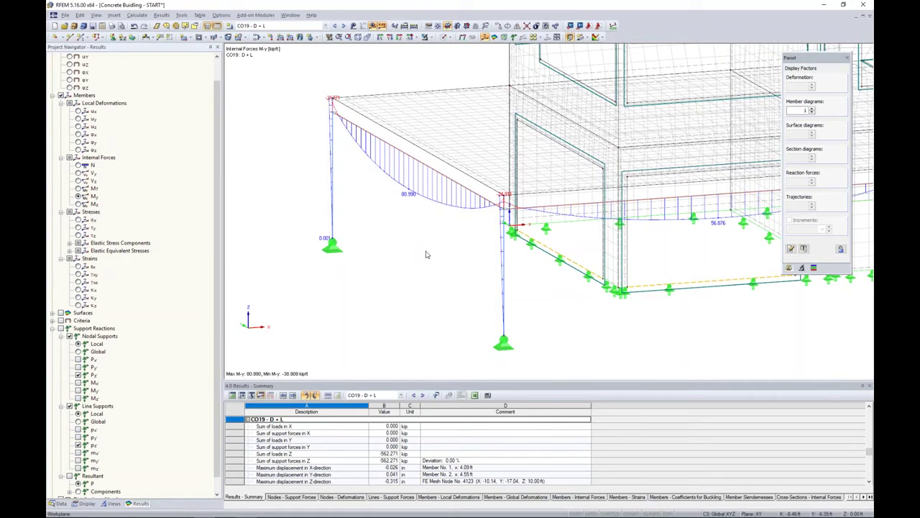
Step: Examine the result diagrams of the beam between the two free-standing columns, adding N and Vz and switching to CO21: D + 0.75L + 0.75S
right_click(448, 180)
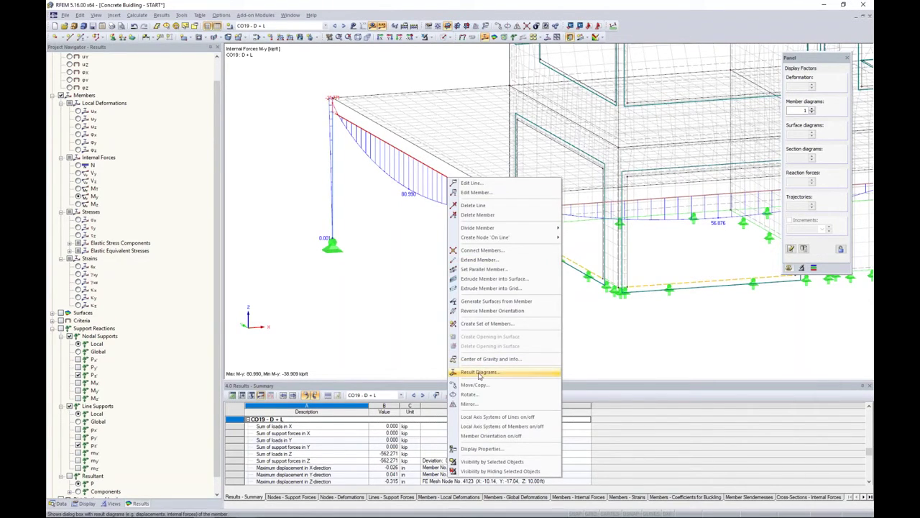
left_click(479, 373)
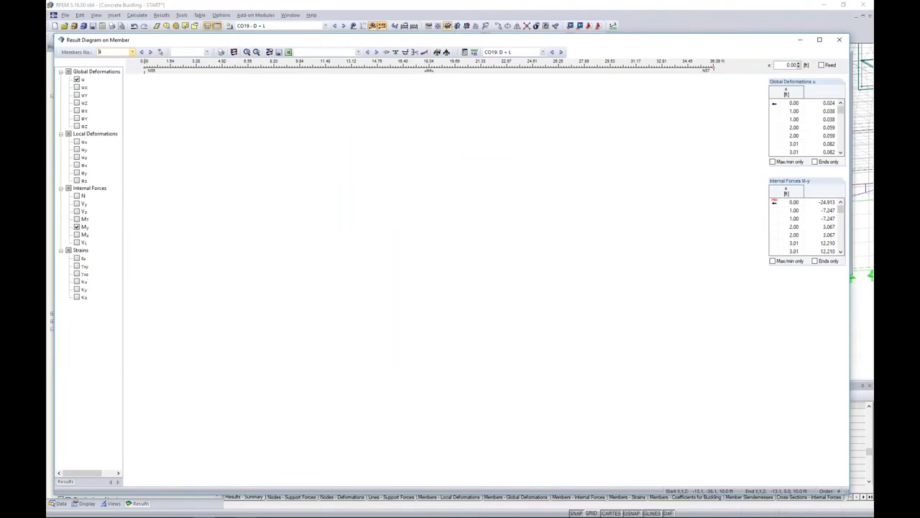
left_click(78, 195)
left_click(77, 211)
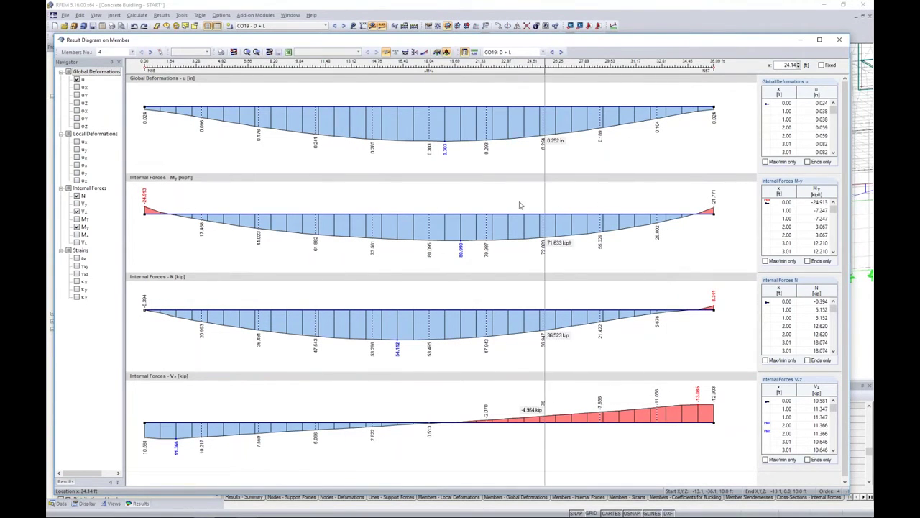
left_click(560, 52)
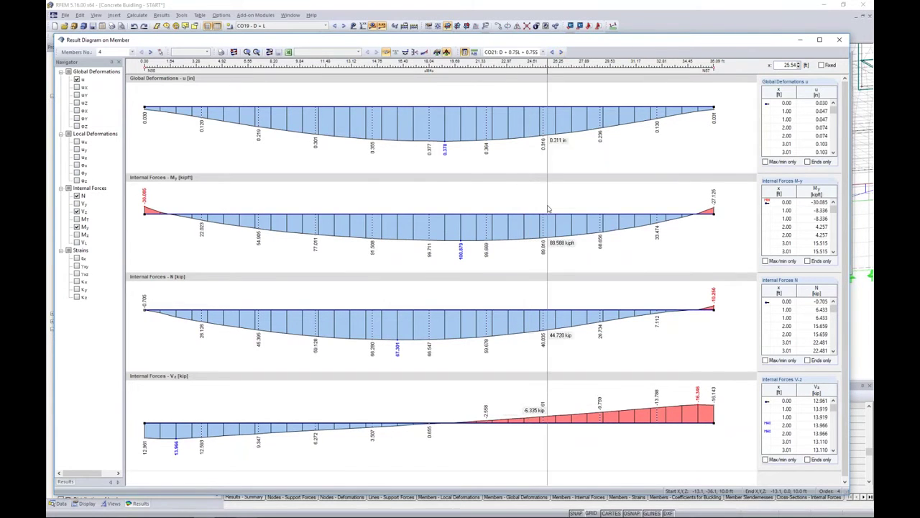
left_click(840, 40)
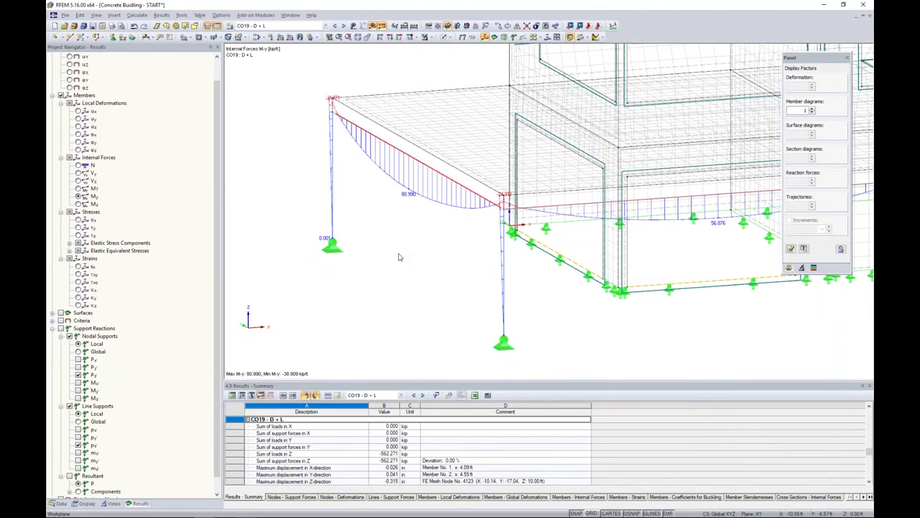
Step: Isolate the upper-storey result beam above the front window so only its My diagram is displayed
scroll(400, 257, "down", 2)
middle_click_drag(622, 223, 493, 273)
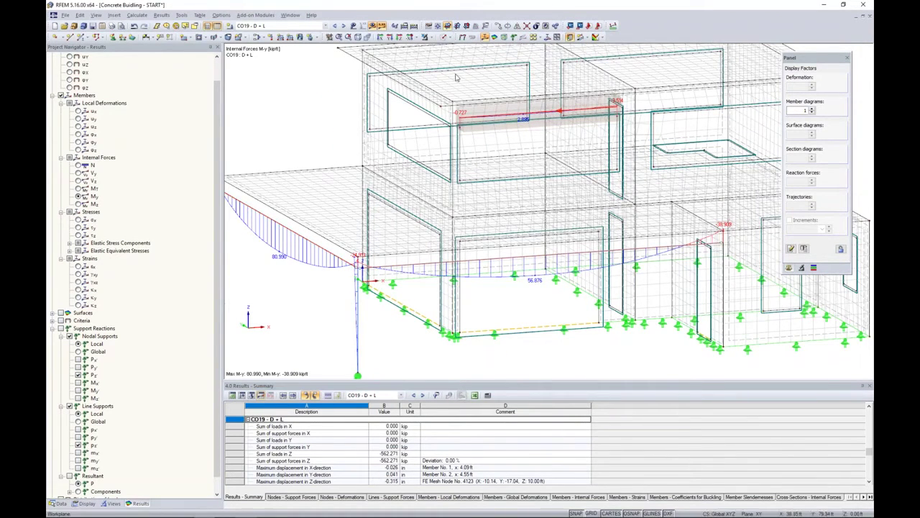
left_click(432, 38)
left_click(435, 48)
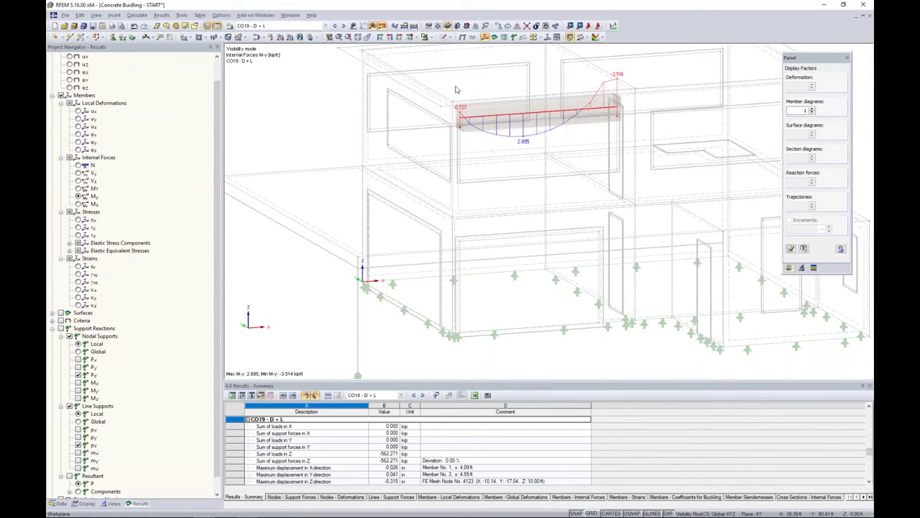
middle_click_drag(516, 75, 476, 110)
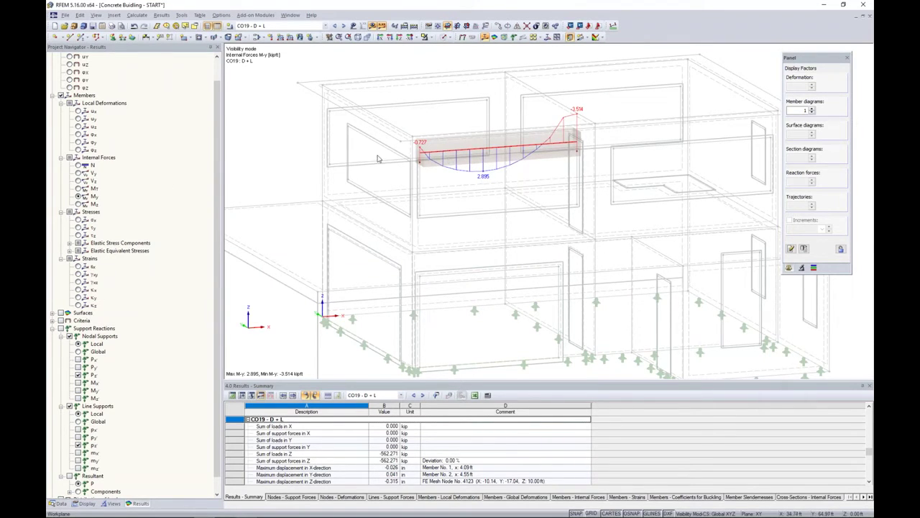
Step: Compare the N, Vz and My diagrams of the isolated result beam, ending on My
left_click(79, 166)
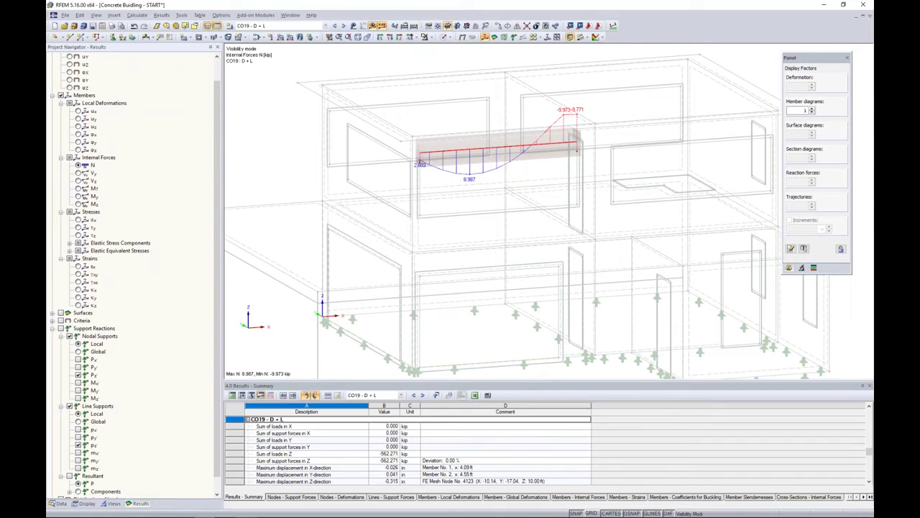
left_click(78, 180)
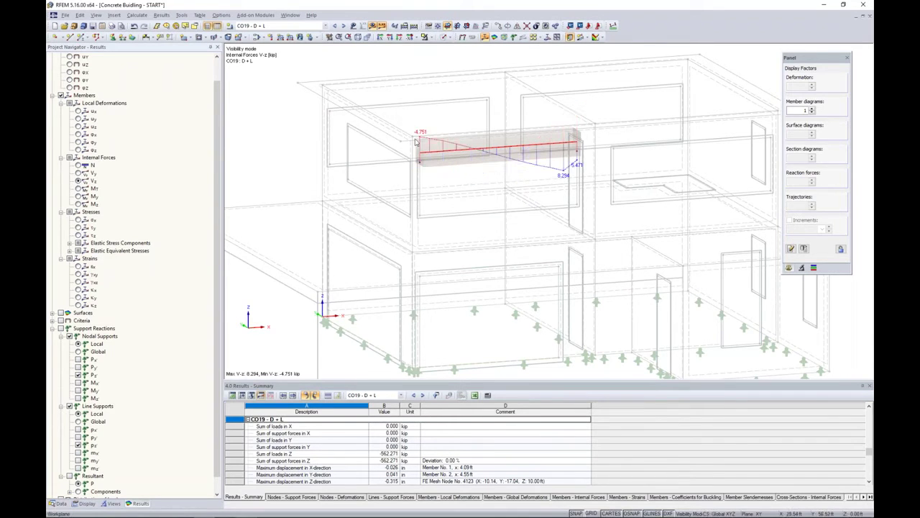
left_click(78, 197)
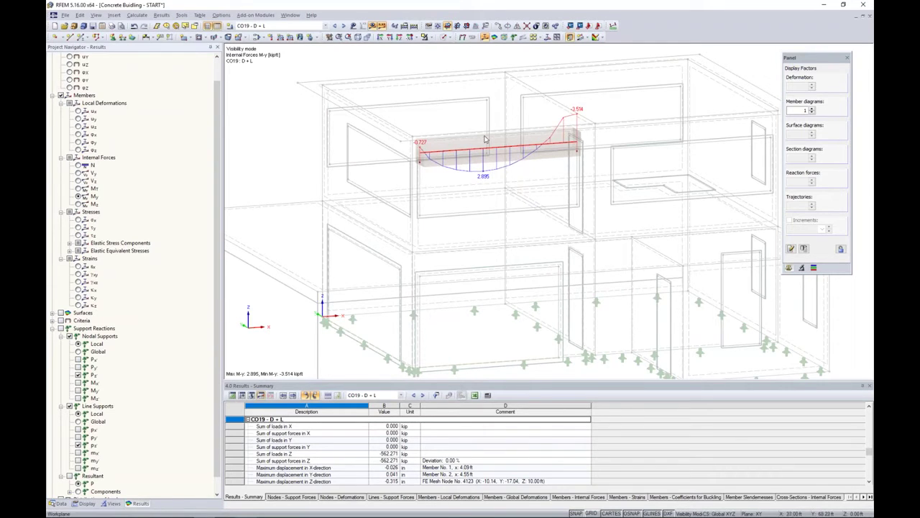
Step: Cancel the visibility mode to show the whole building with its member moments
scroll(475, 180, "down", 2)
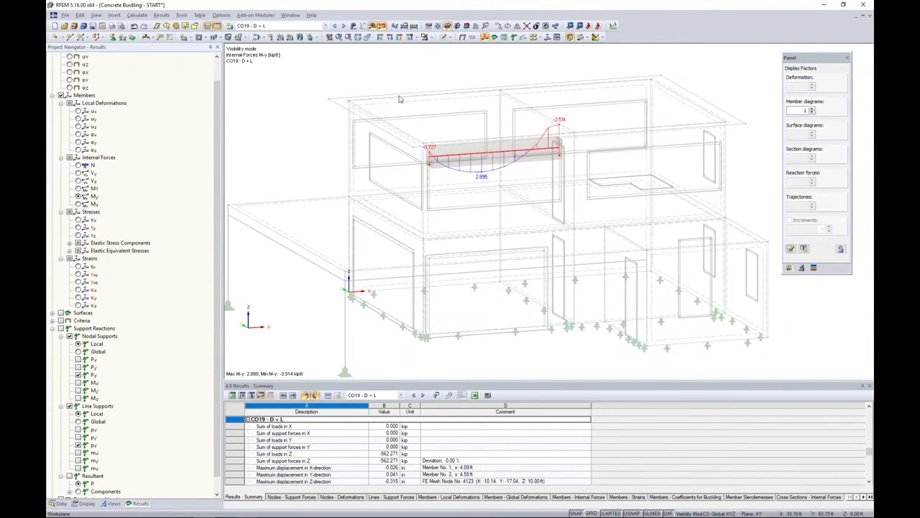
left_click(432, 37)
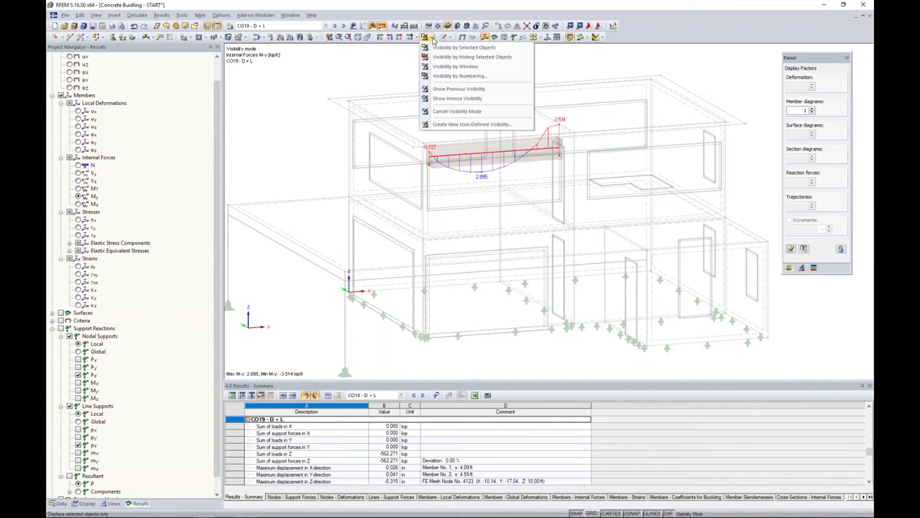
left_click(458, 111)
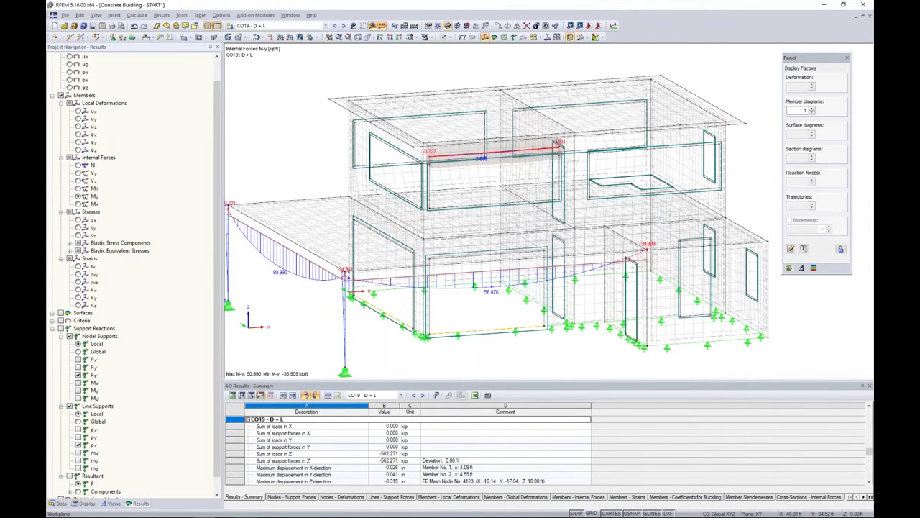
scroll(294, 164, "down", 2)
middle_click_drag(297, 175, 363, 175)
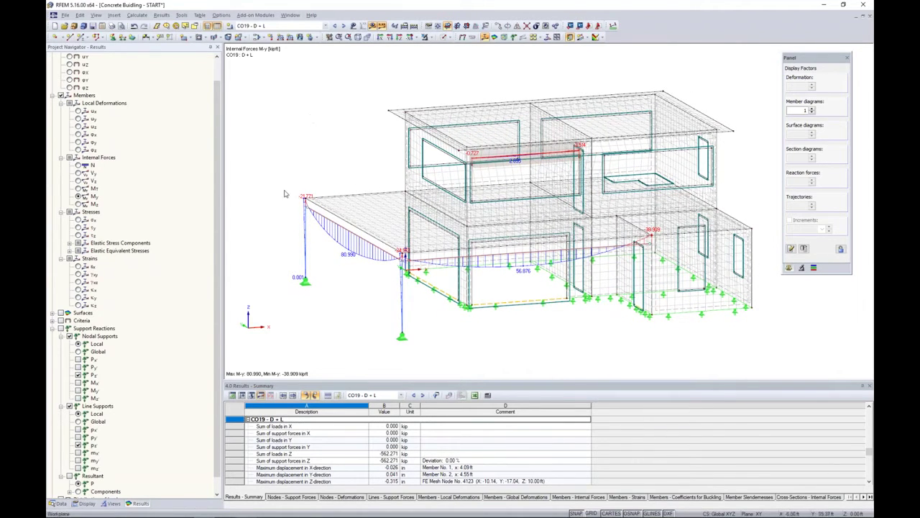
Step: Show the support reactions, switch the model to solid transparent display and examine the reactions beneath the walls and columns
left_click(61, 328)
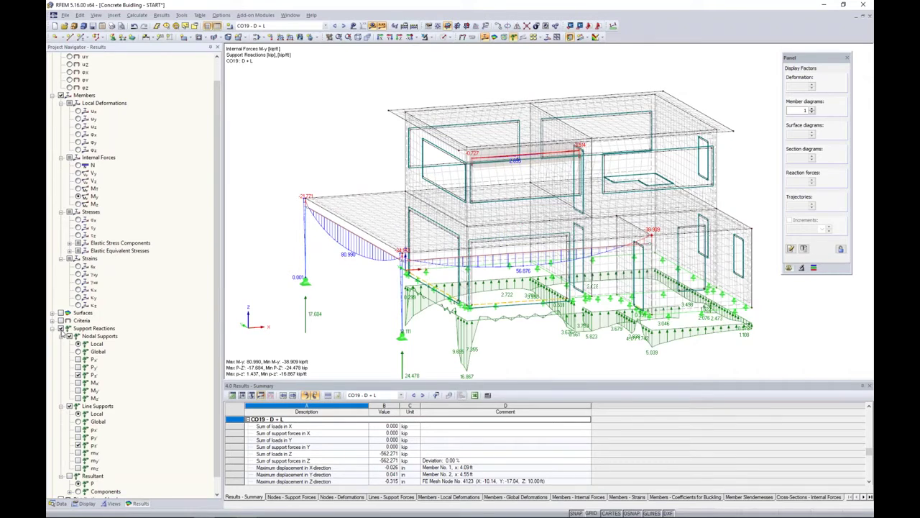
left_click(447, 37)
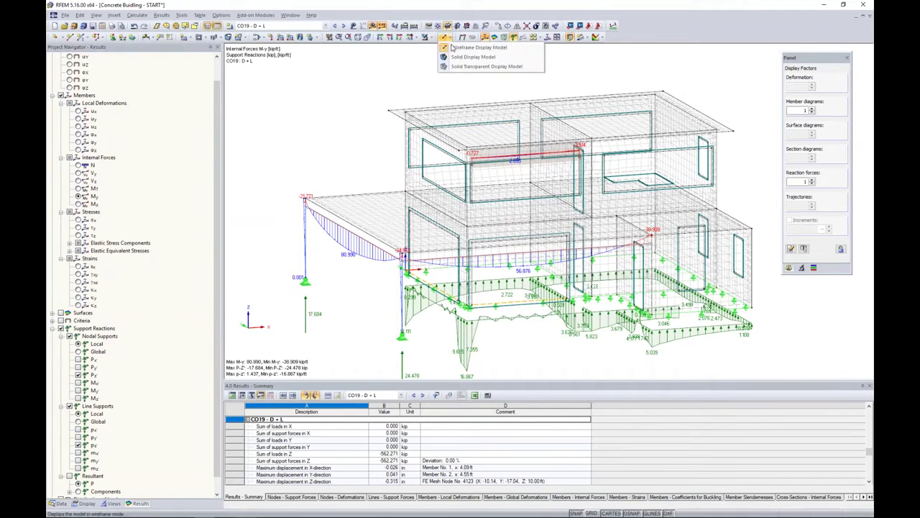
left_click(460, 66)
middle_click_drag(559, 251, 569, 149, "ctrl")
middle_click_drag(528, 208, 549, 199, "ctrl")
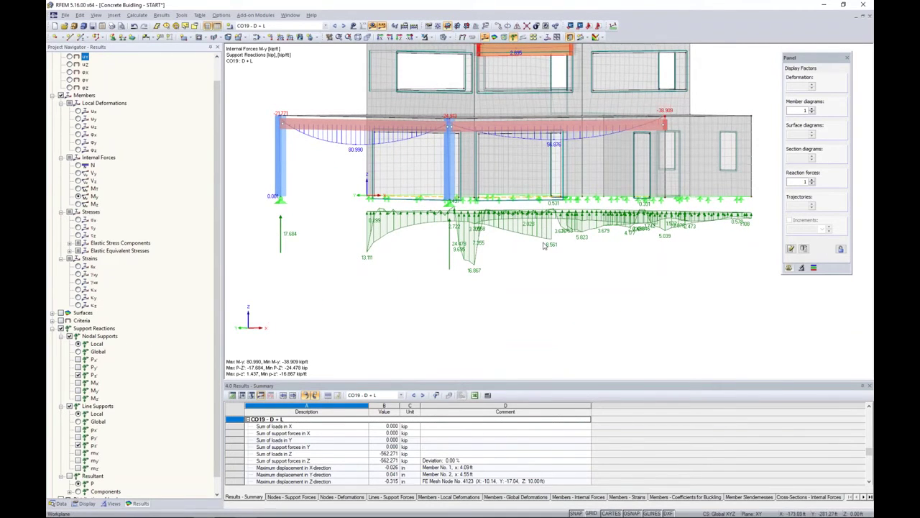
middle_click_drag(552, 270, 531, 282, "ctrl")
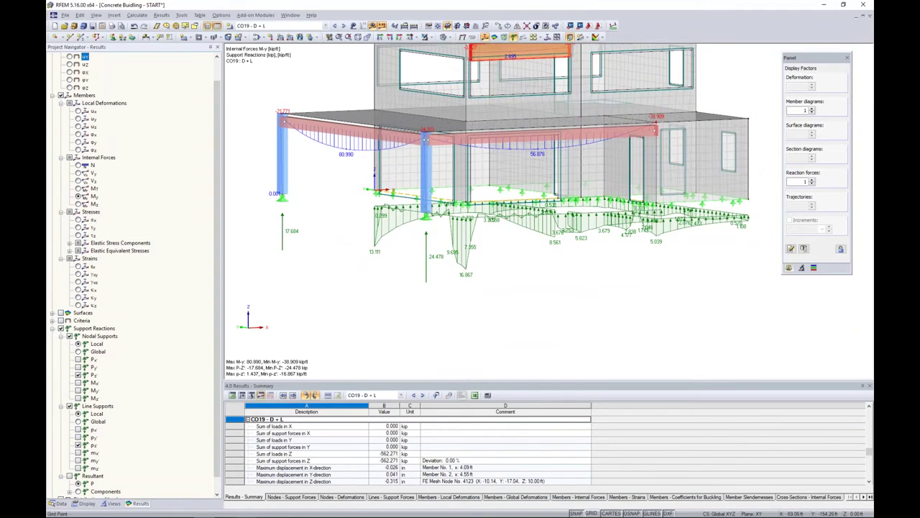
middle_click_drag(573, 290, 559, 296, "ctrl")
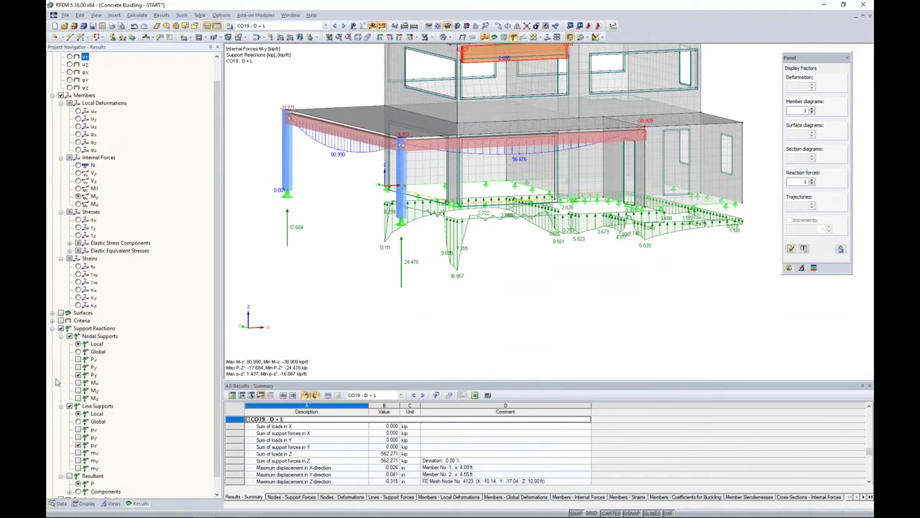
Step: Hide the support reactions and the member results, leaving the plain transparent model of the whole building
left_click(61, 328)
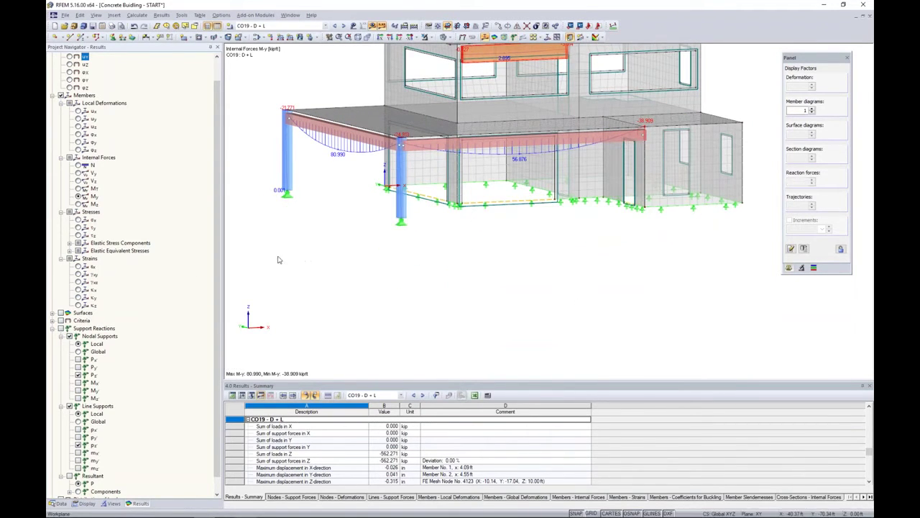
left_click(61, 95)
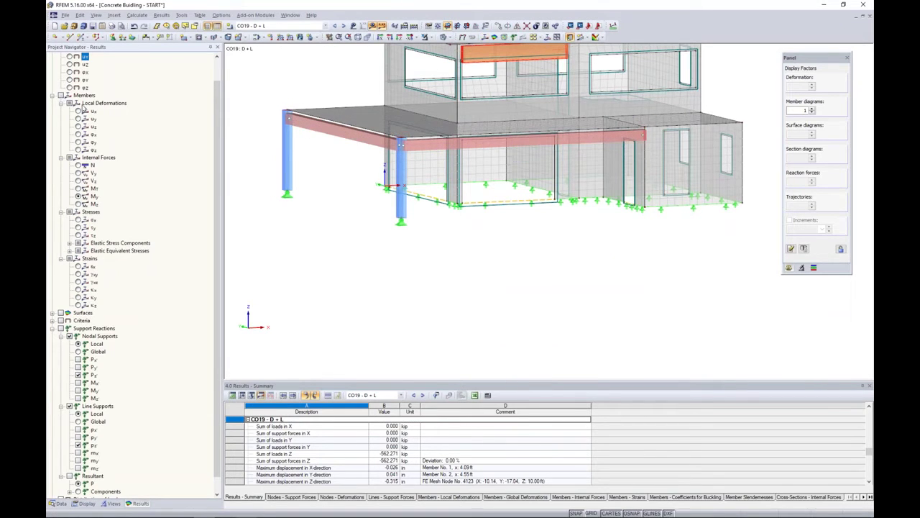
middle_click_drag(329, 247, 357, 310)
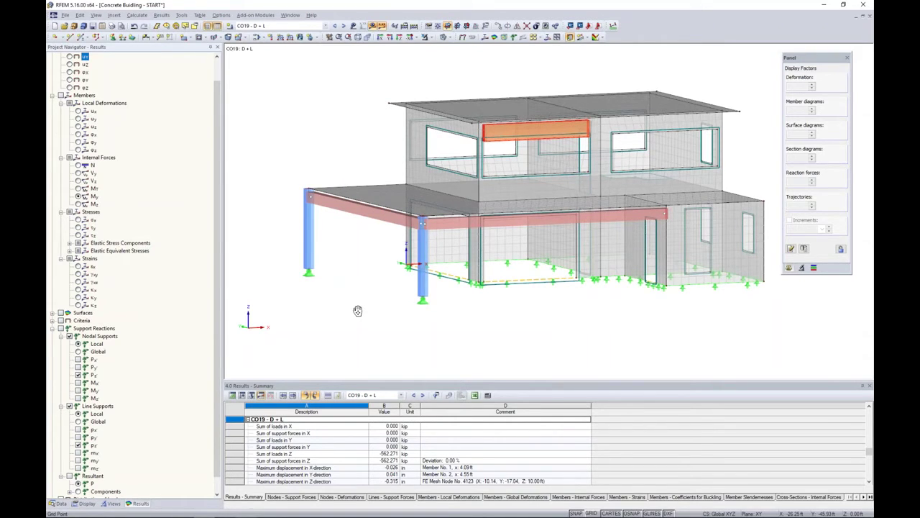
scroll(362, 257, "down", 1)
middle_click_drag(362, 256, 359, 288, "ctrl")
Step: Look through the add-on modules in the model data, examining the favourite concrete modules and the options for RF-CONCRETE Surfaces
left_click(55, 505)
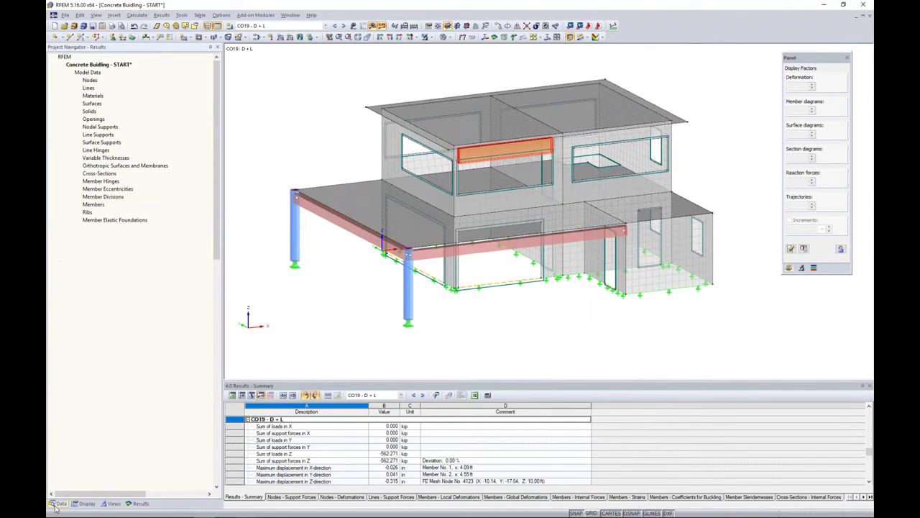
scroll(101, 361, "down", 1)
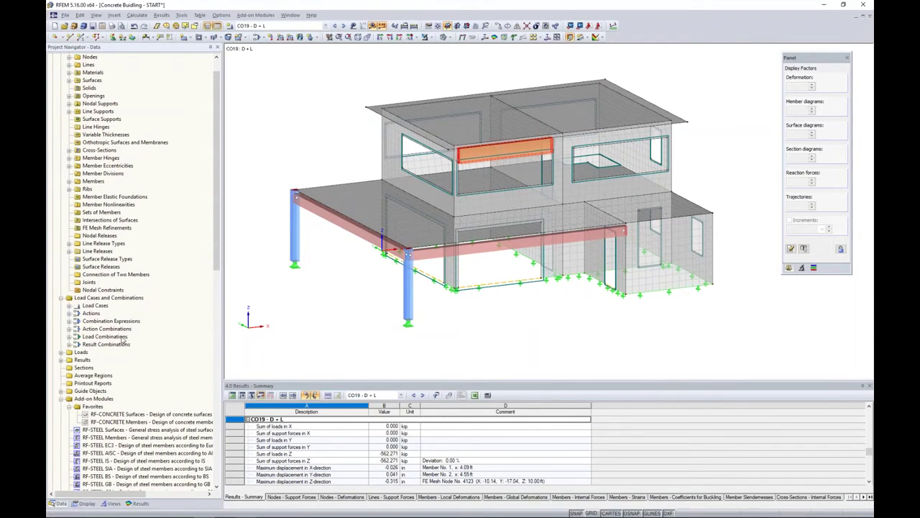
scroll(123, 341, "down", 1)
scroll(122, 342, "down", 3)
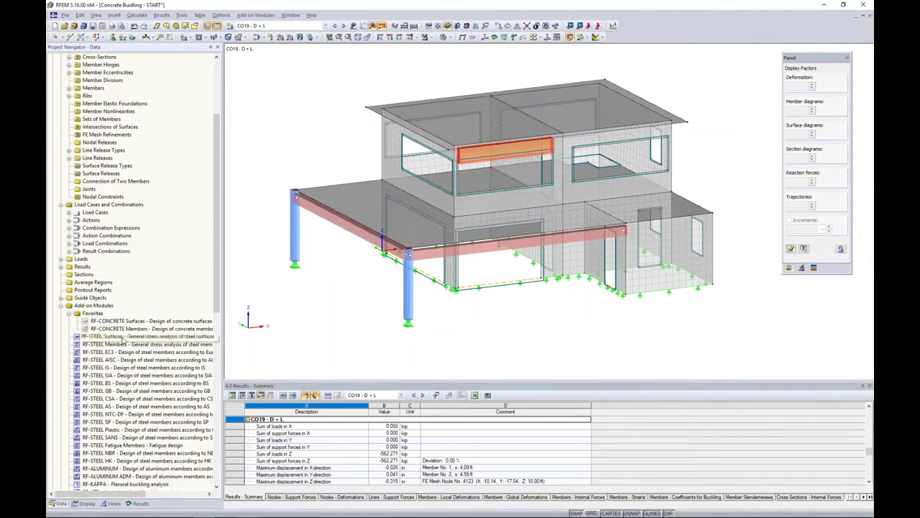
scroll(174, 288, "down", 4)
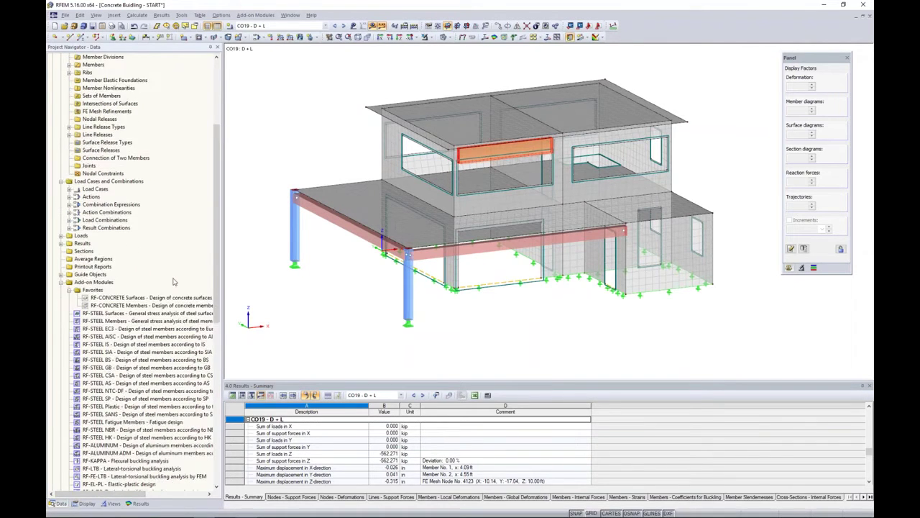
scroll(154, 241, "down", 10)
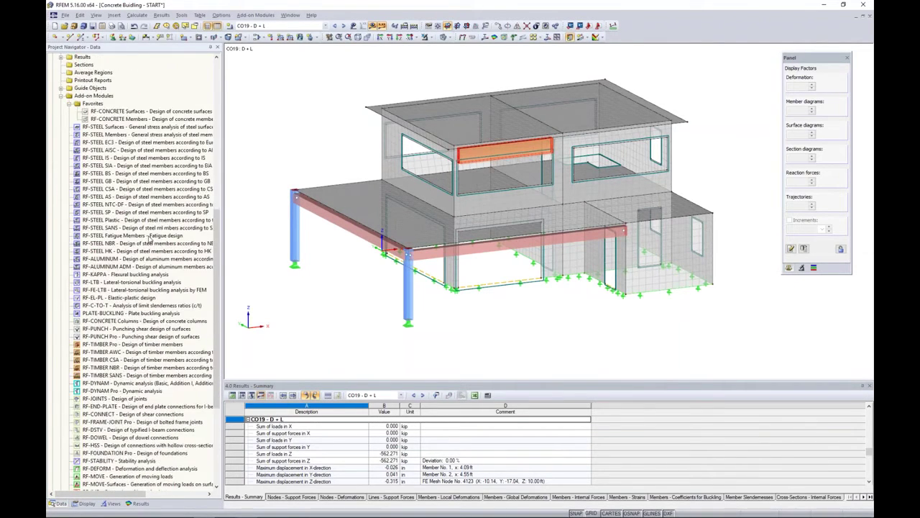
scroll(147, 245, "up", 8)
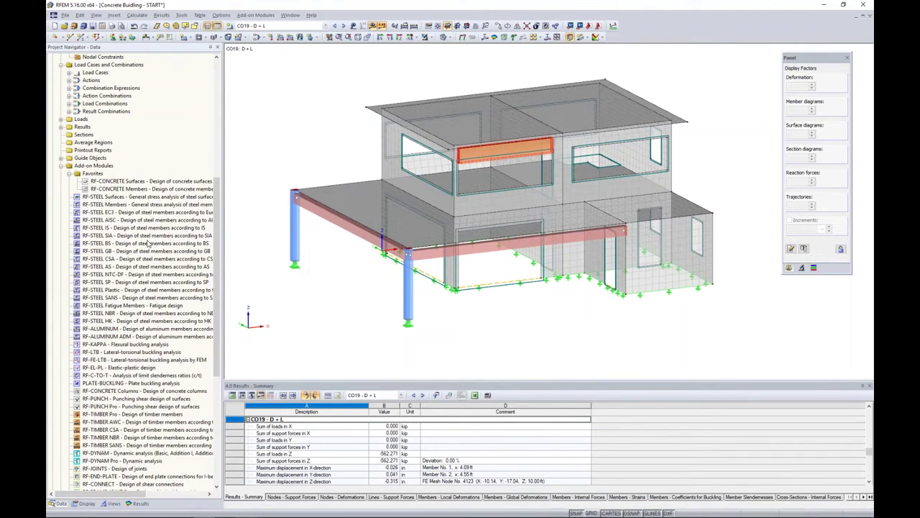
scroll(147, 244, "down", 1)
scroll(152, 301, "up", 3)
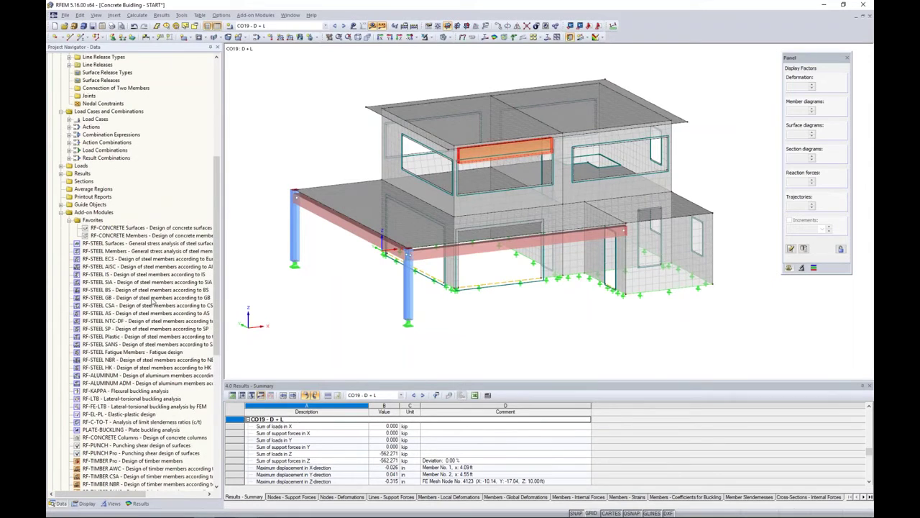
right_click(152, 229)
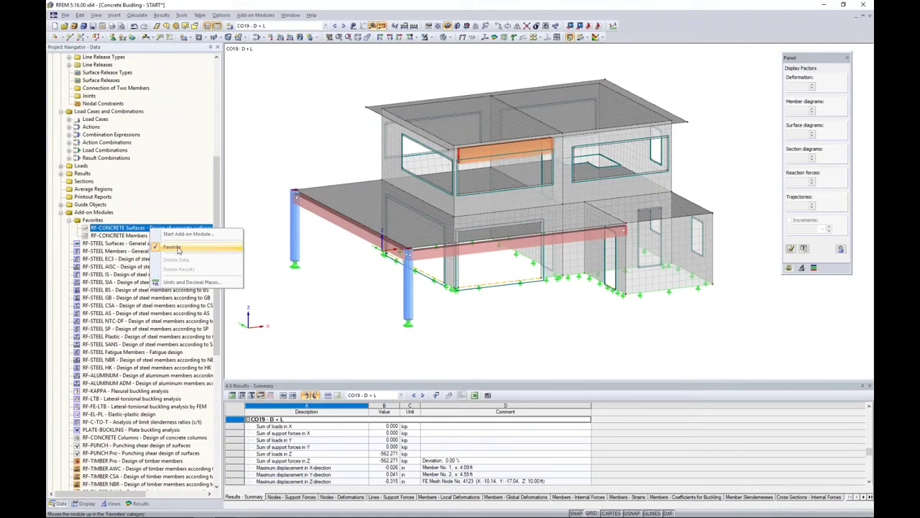
left_click(245, 215)
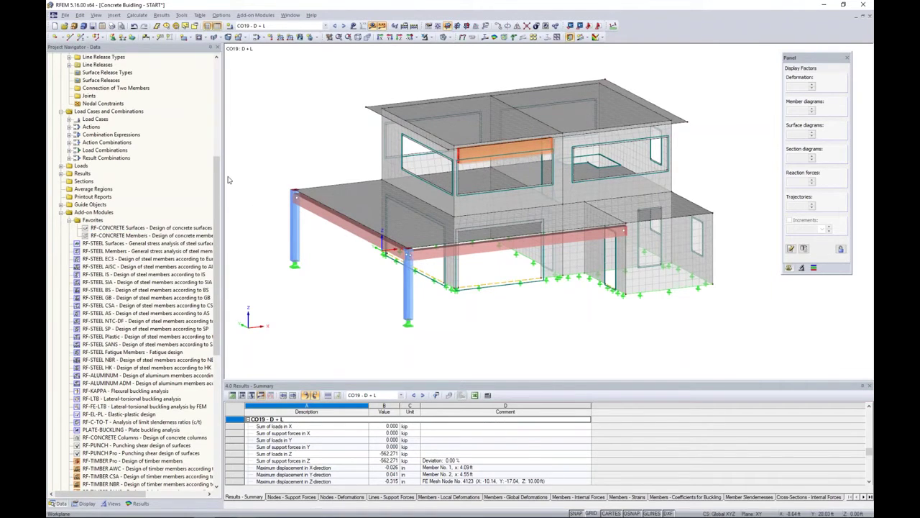
Step: Open the RF-CONCRETE Members add-on module and choose ACI 318-14 as the design standard
left_click(250, 16)
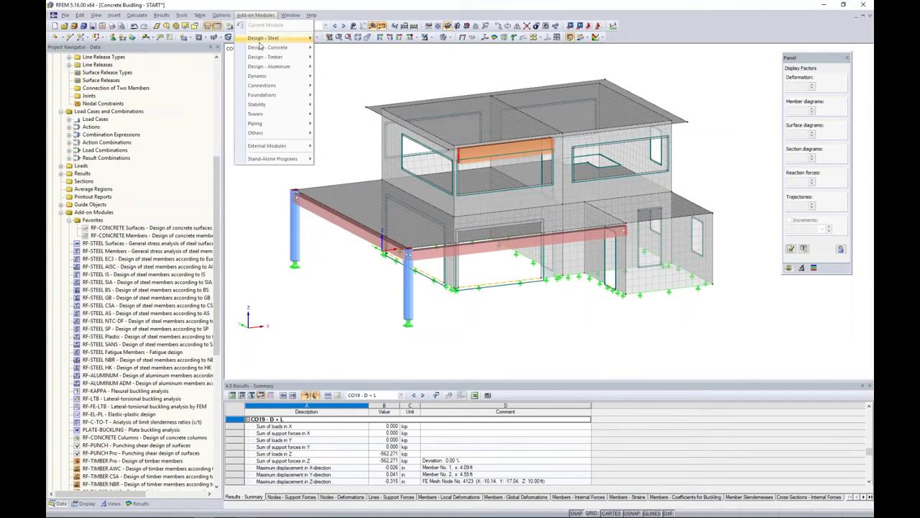
mouse_move(260, 49)
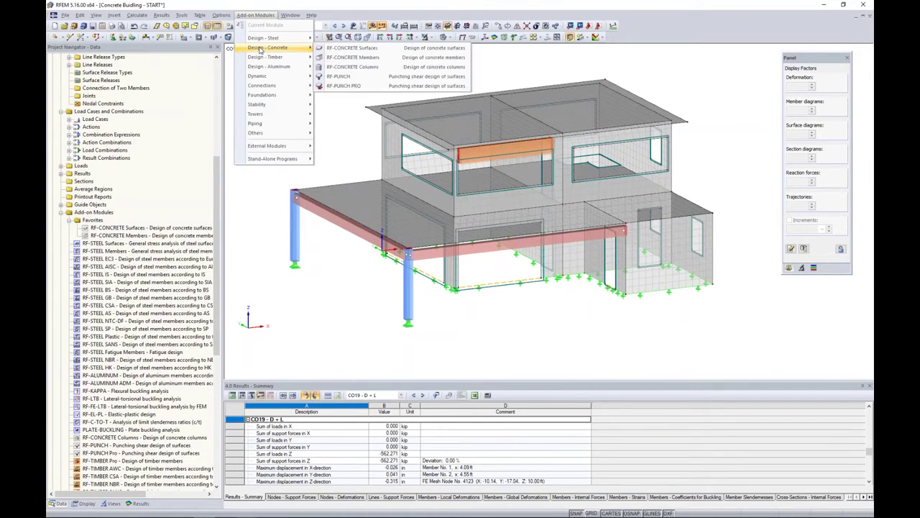
left_click(343, 59)
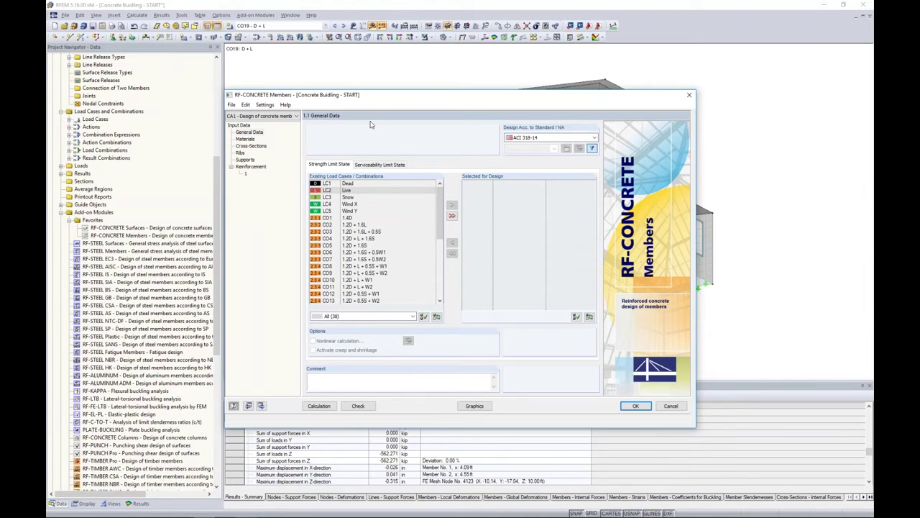
left_click(534, 139)
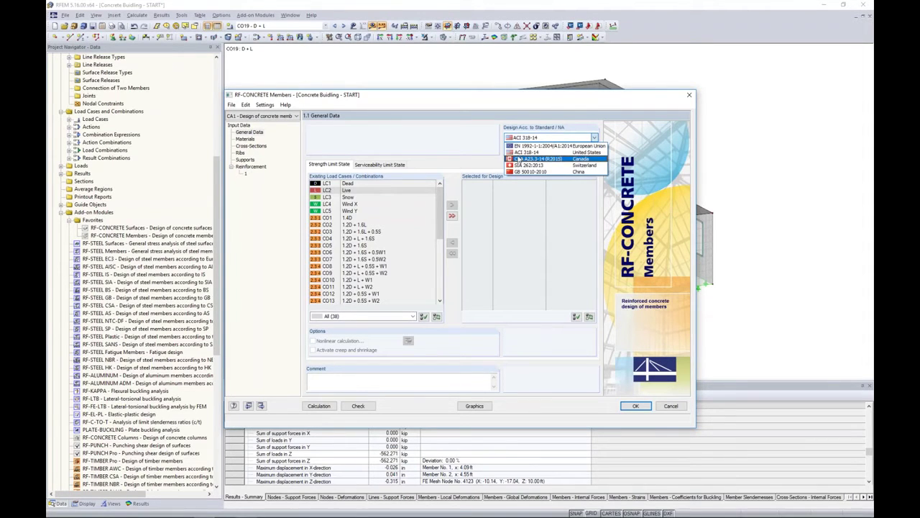
left_click(521, 152)
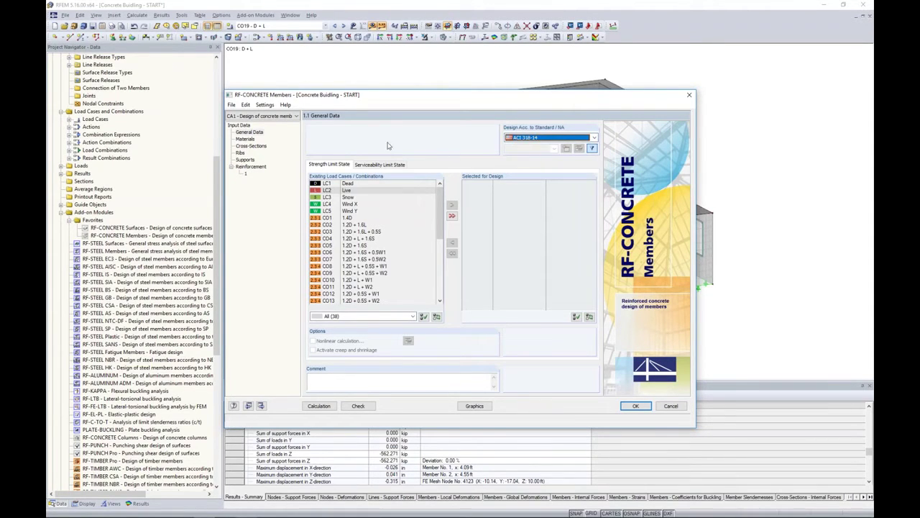
Step: Add load combinations CO1 to CO17 to the strength limit state design
left_click(358, 216)
scroll(359, 217, "down", 4)
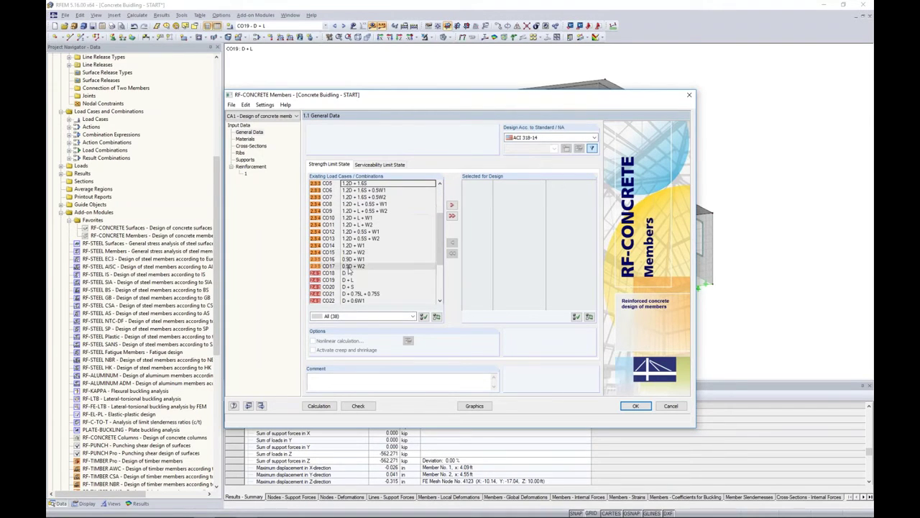
left_click(347, 266, "shift")
left_click(451, 204)
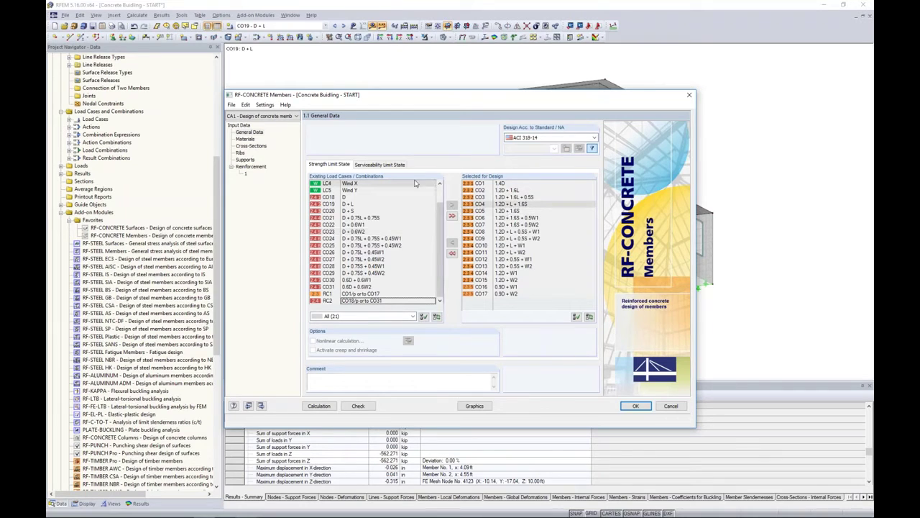
Step: Add load combinations CO18 to CO31 to the serviceability limit state design
left_click(386, 166)
scroll(353, 237, "down", 4)
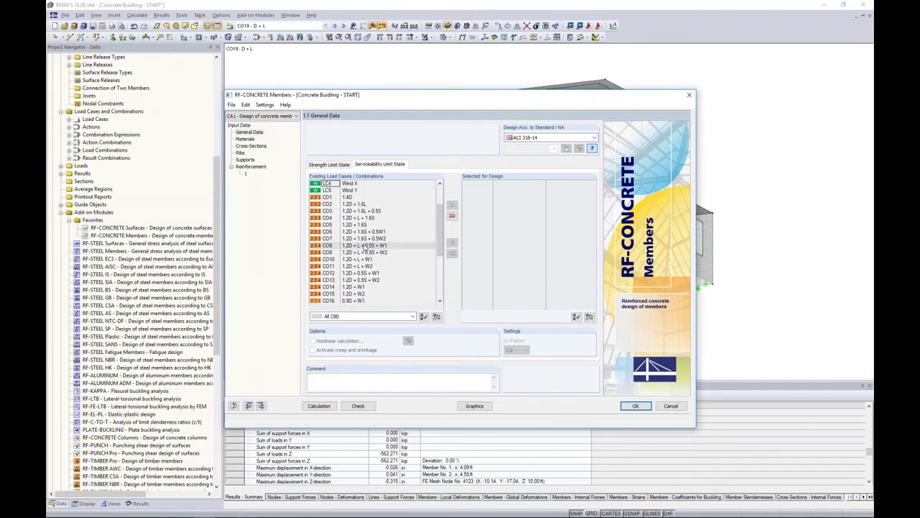
left_click(343, 253)
scroll(345, 255, "down", 3)
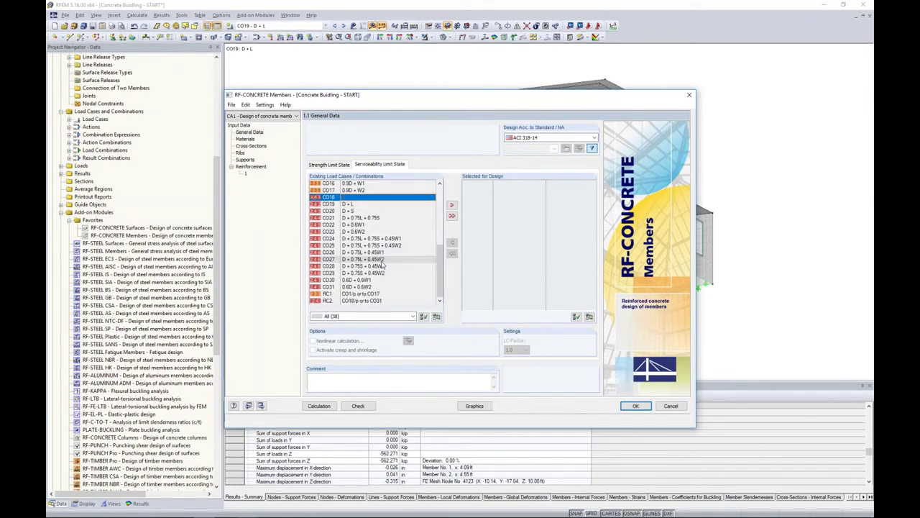
left_click(357, 286, "shift")
left_click(452, 204)
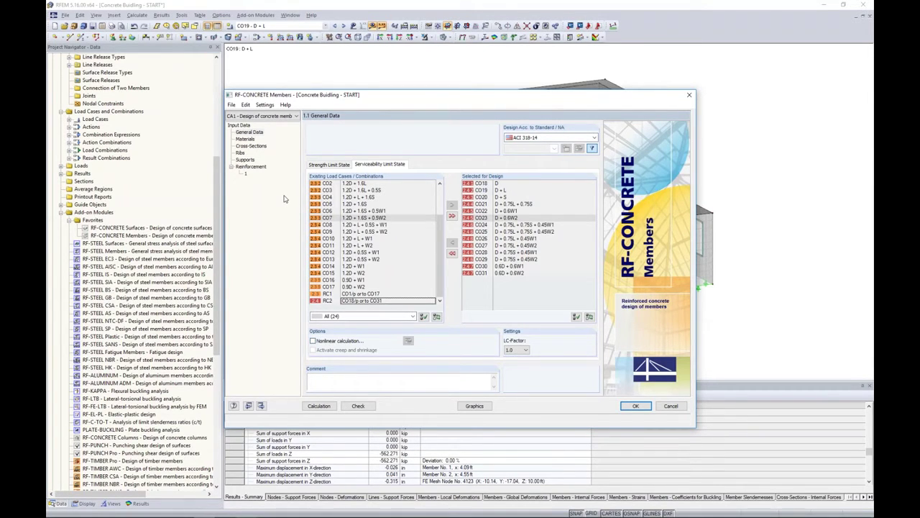
Step: Review the member design materials, checking the concrete strength class and keeping Grade 60 reinforcing steel
left_click(245, 139)
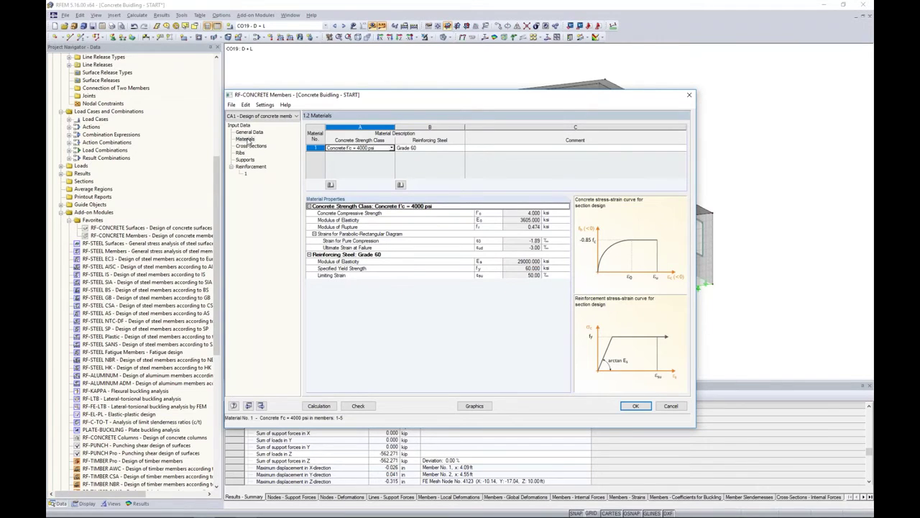
left_click(361, 150)
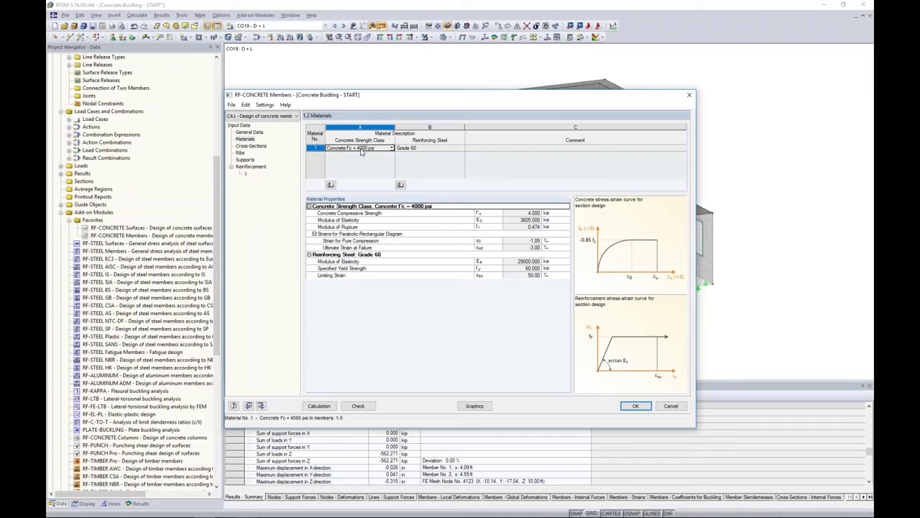
left_click(414, 150)
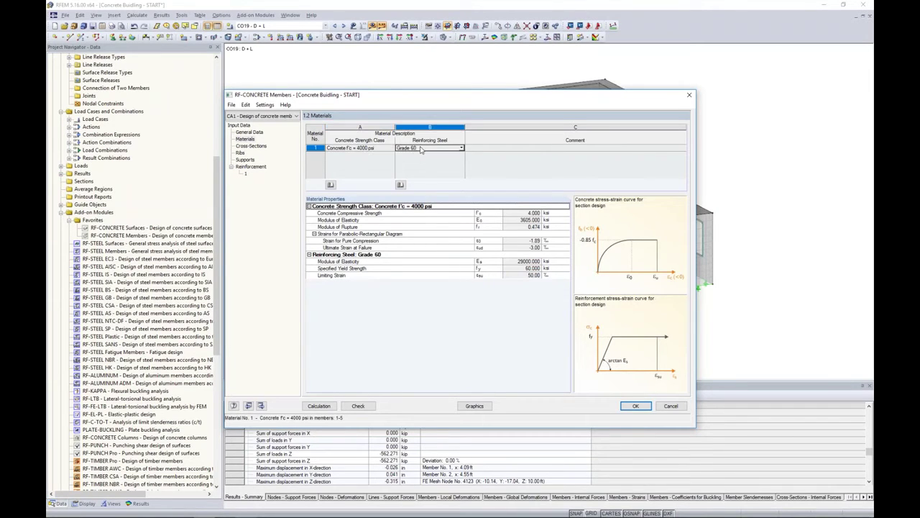
left_click(460, 149)
left_click(426, 172)
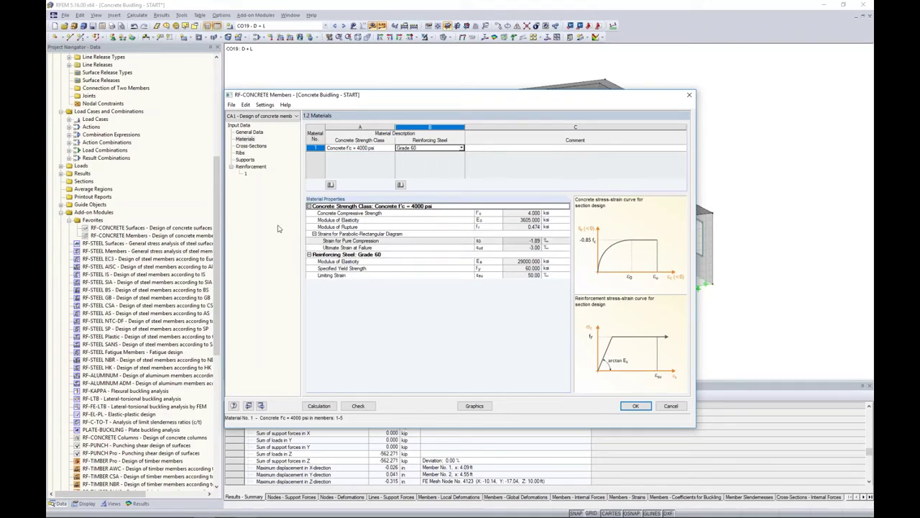
Step: Check which model members use each of the three rectangular cross-sections, and review the ribs' effective widths
left_click(252, 146)
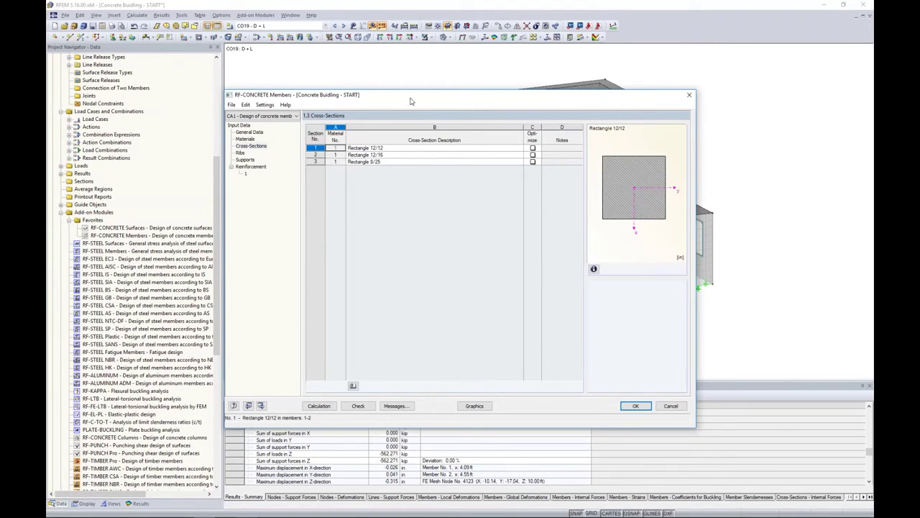
left_click_drag(410, 101, 429, 328)
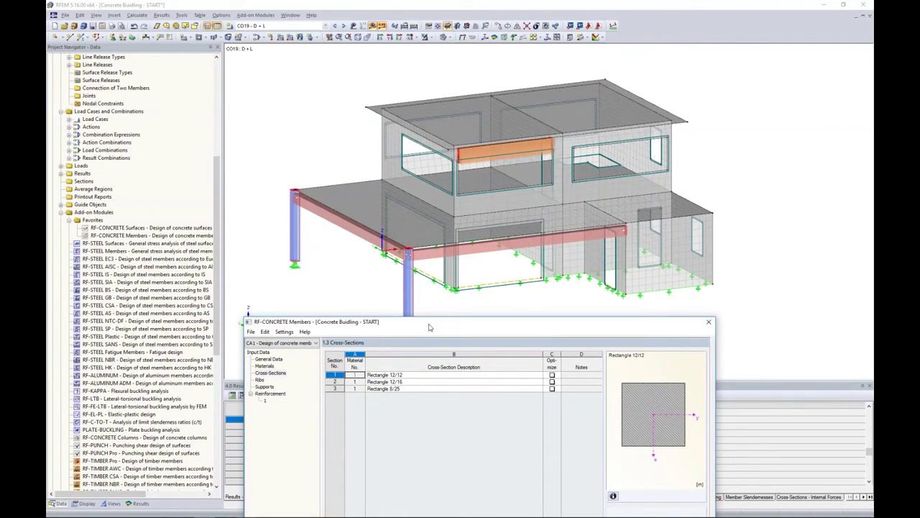
left_click(402, 374)
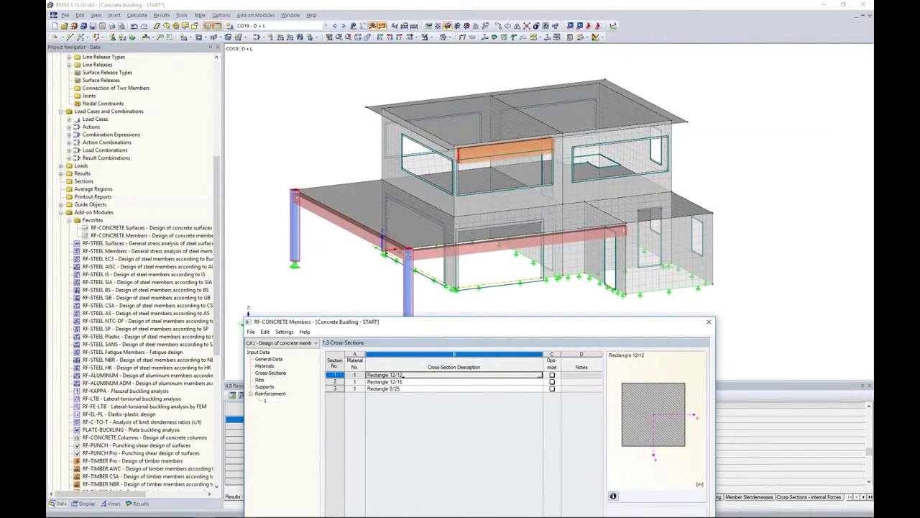
left_click(413, 382)
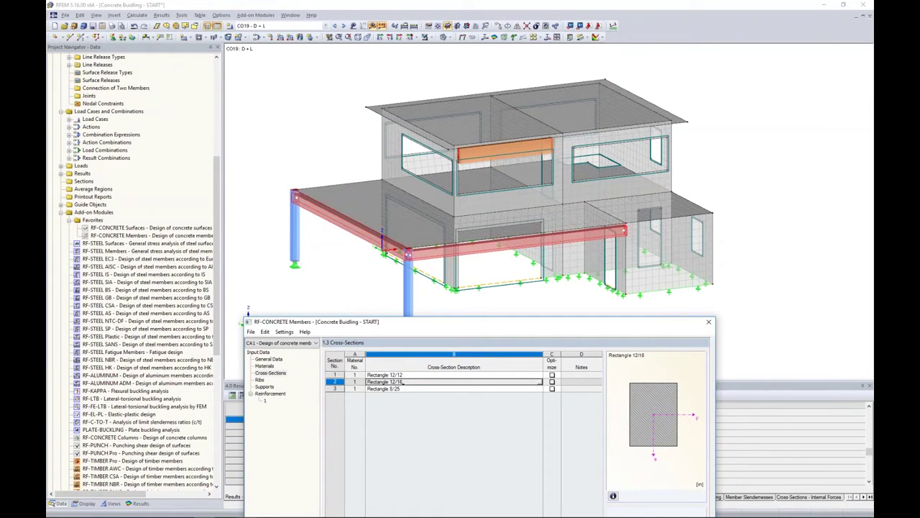
left_click(416, 388)
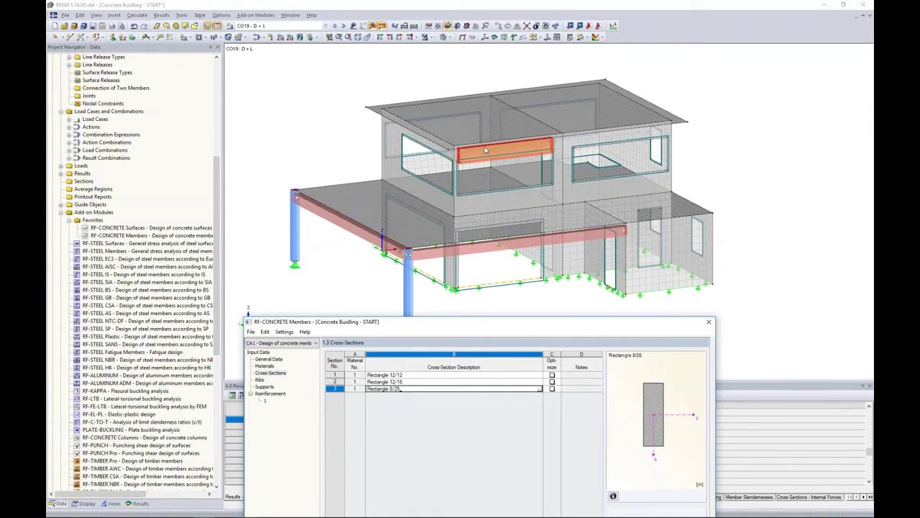
left_click_drag(489, 319, 495, 94)
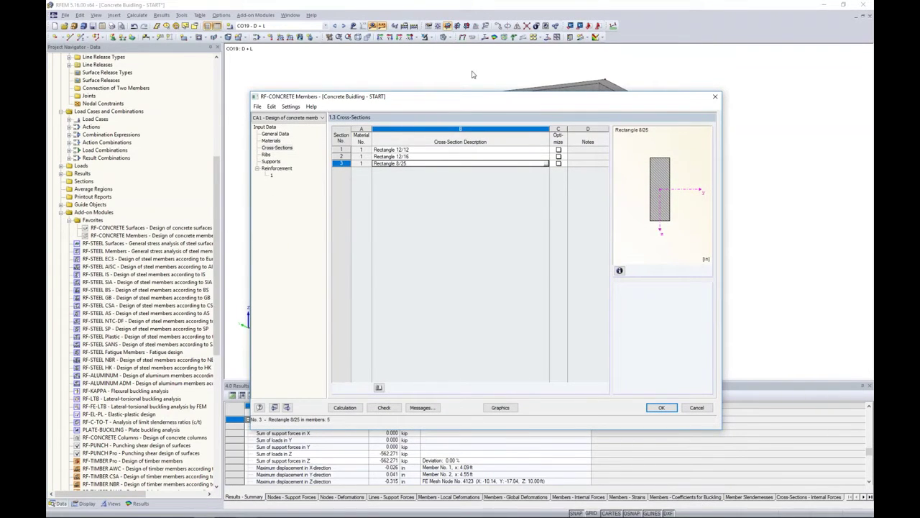
left_click(266, 155)
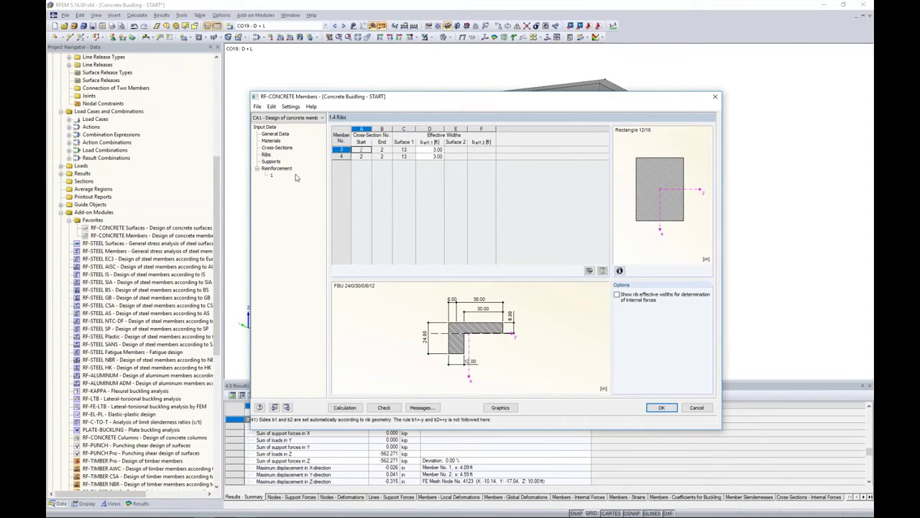
Step: Define design supports at nodes 56 and 57, picking them in the model at the tops of the two columns
left_click(277, 163)
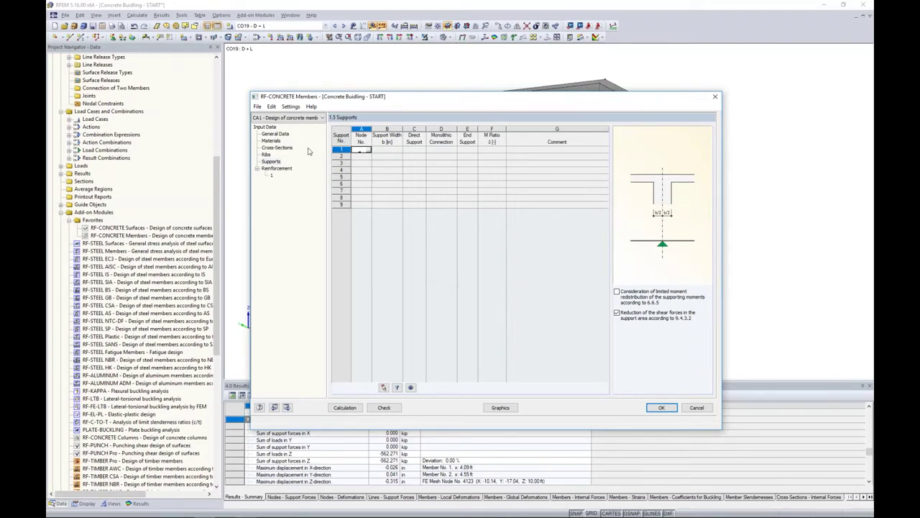
left_click(370, 151)
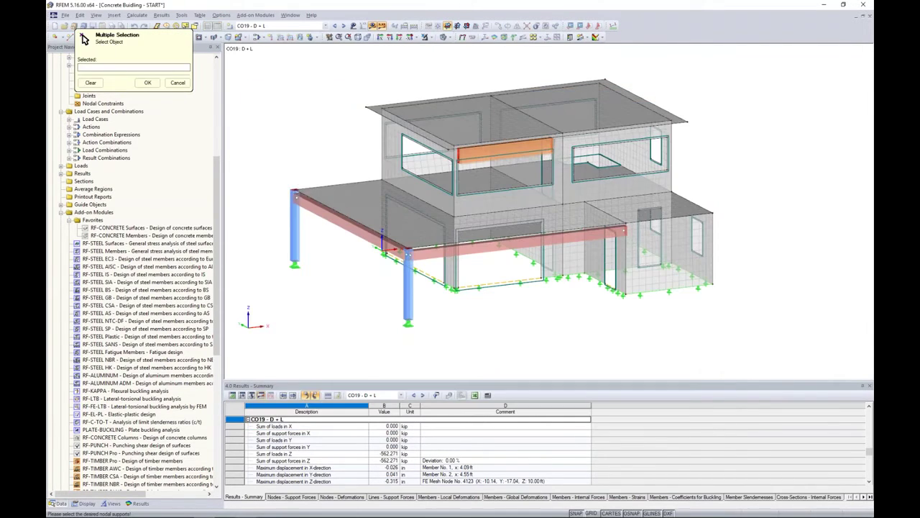
left_click(294, 189)
left_click(407, 254)
middle_click_drag(433, 246, 398, 233, "ctrl")
middle_click_drag(343, 227, 423, 230)
scroll(423, 230, "up", 2)
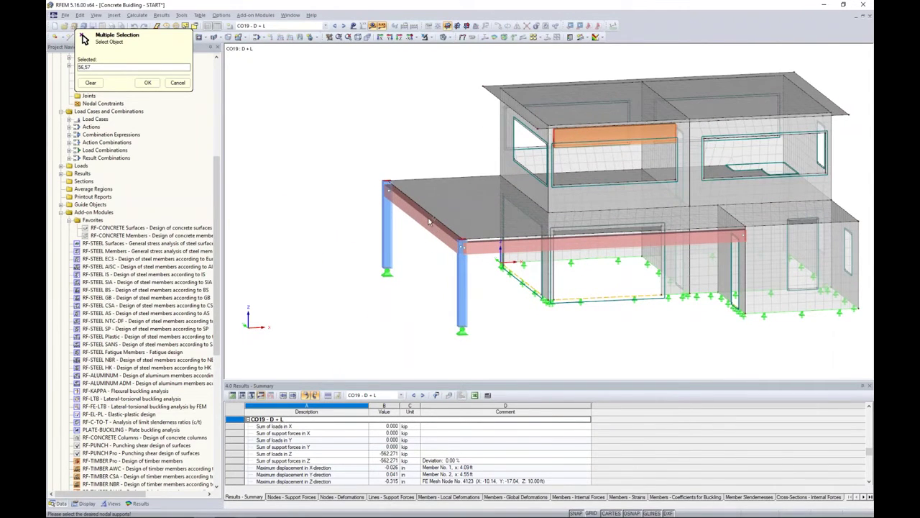
left_click(147, 83)
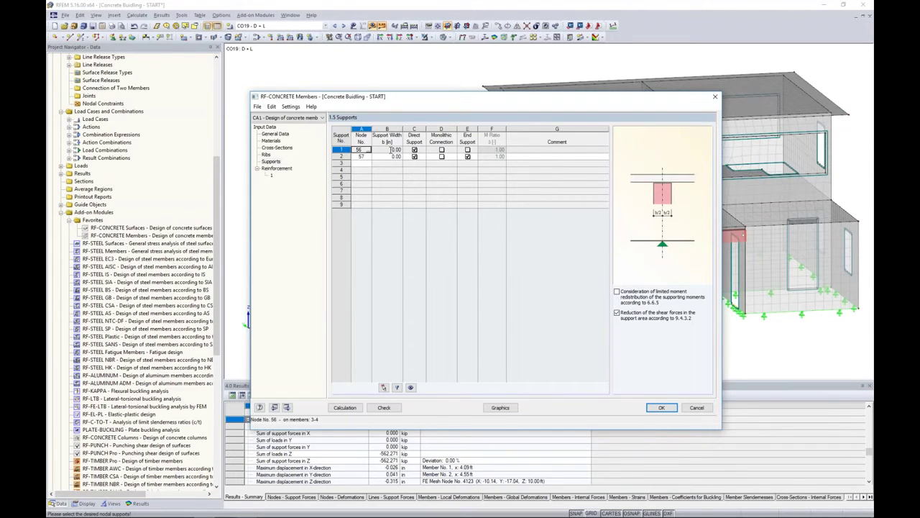
left_click_drag(400, 101, 467, 108)
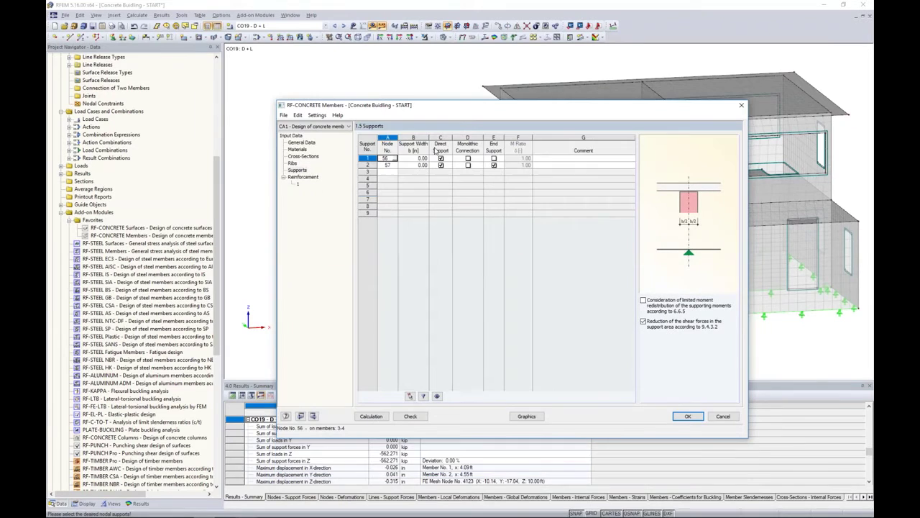
Step: Set the width of the design supports at nodes 56 and 57 to 12 in each
left_click(419, 159)
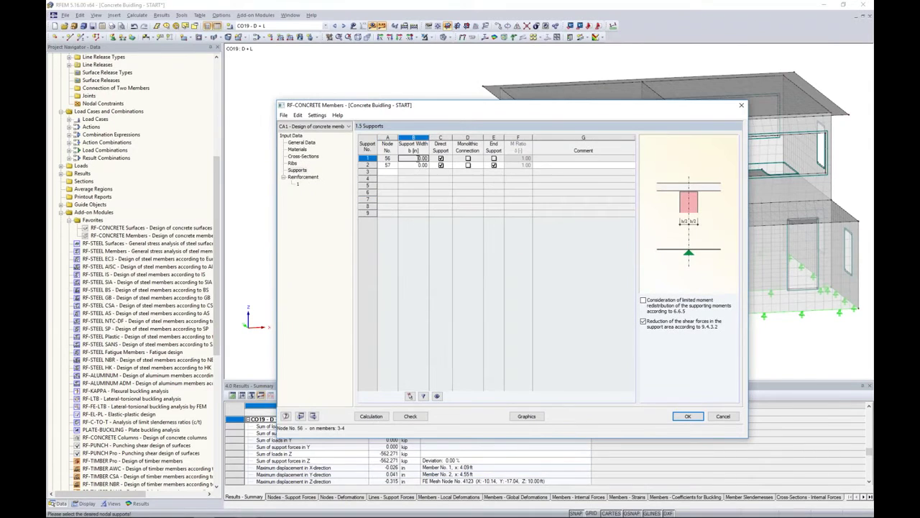
left_click(425, 166)
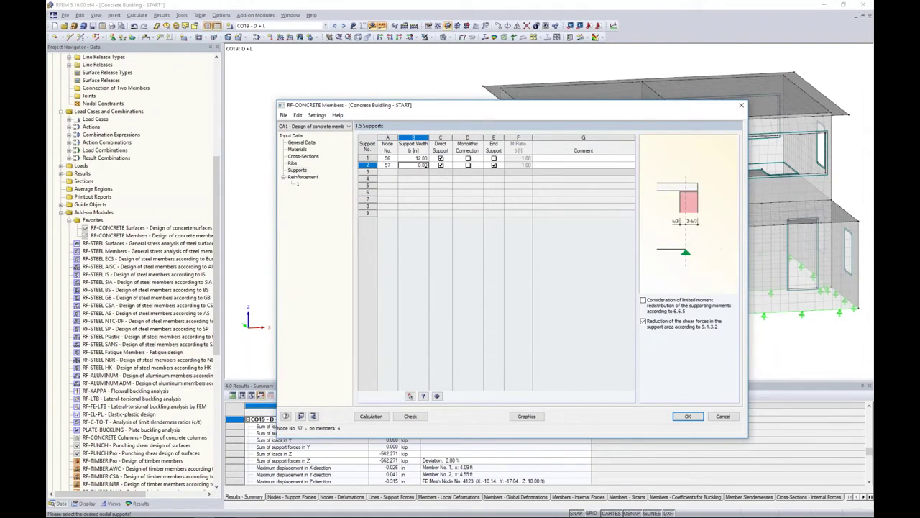
type("12.0")
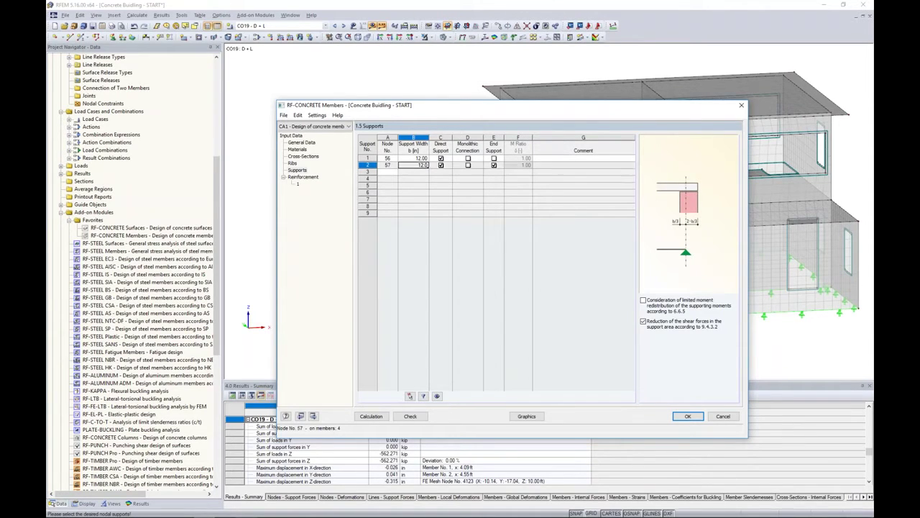
Step: Make both supports indirect by turning off Direct Support for nodes 56 and 57, and mark node 56 as an end support
left_click(441, 158)
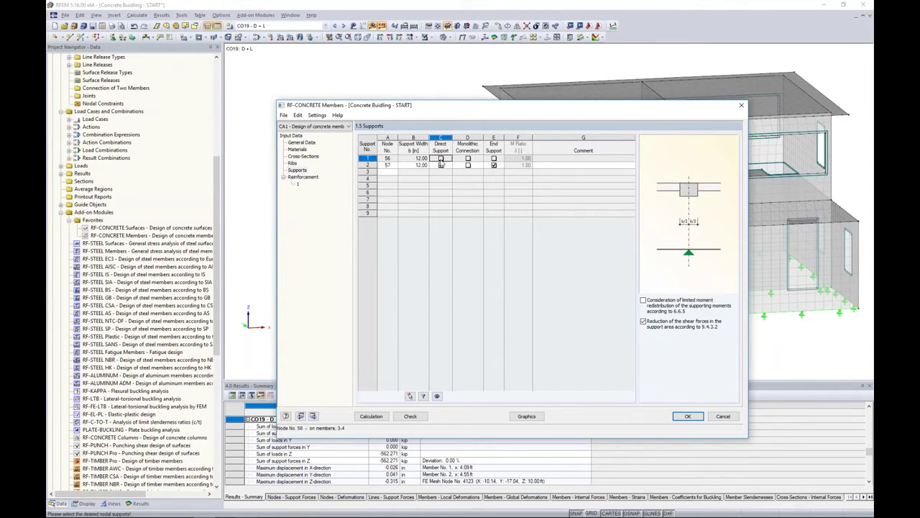
left_click(441, 158)
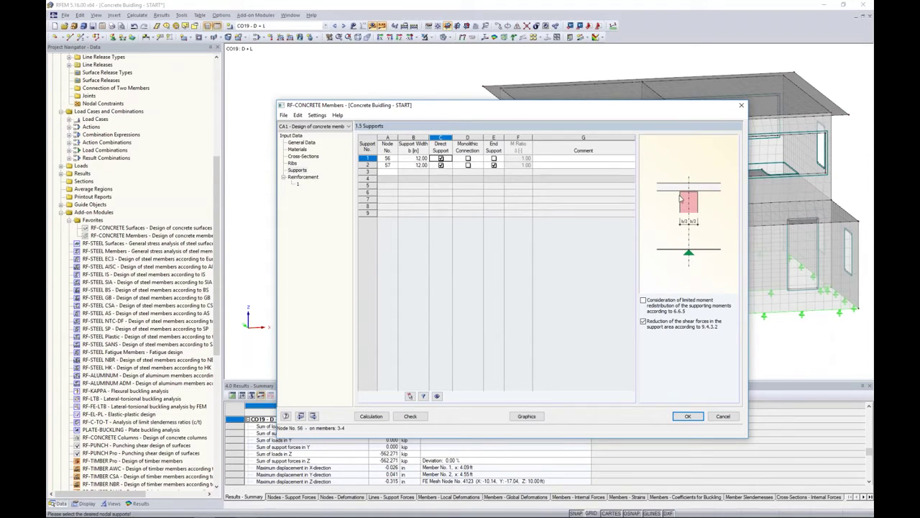
left_click(441, 158)
left_click(441, 165)
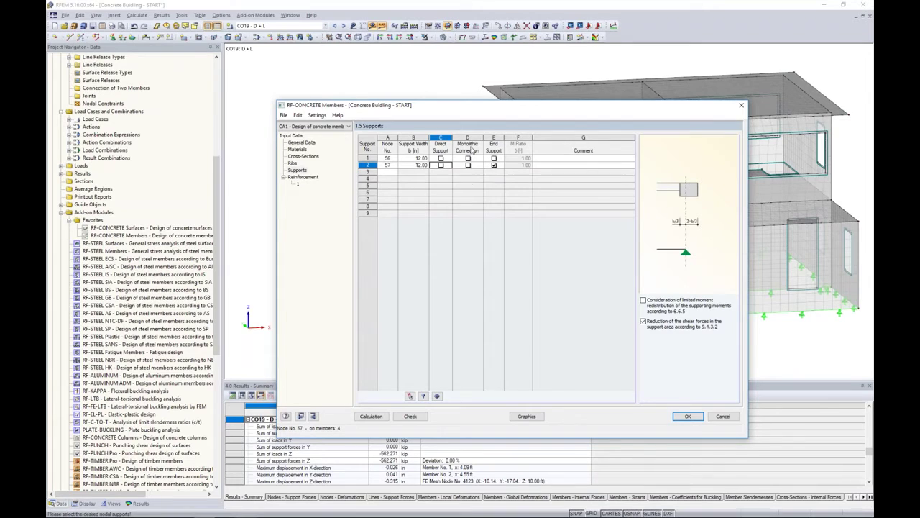
left_click(494, 158)
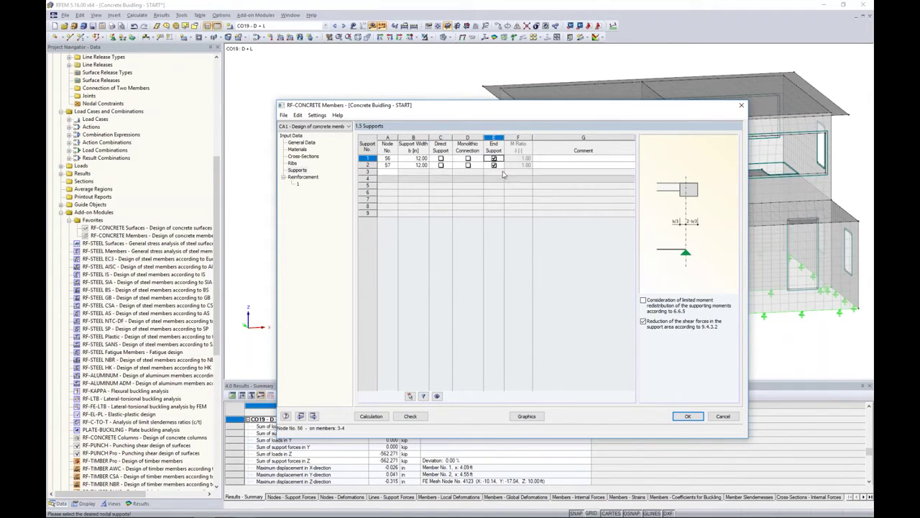
mouse_move(515, 107)
left_mouse_down()
mouse_move(523, 266)
mouse_move(508, 103)
left_mouse_up()
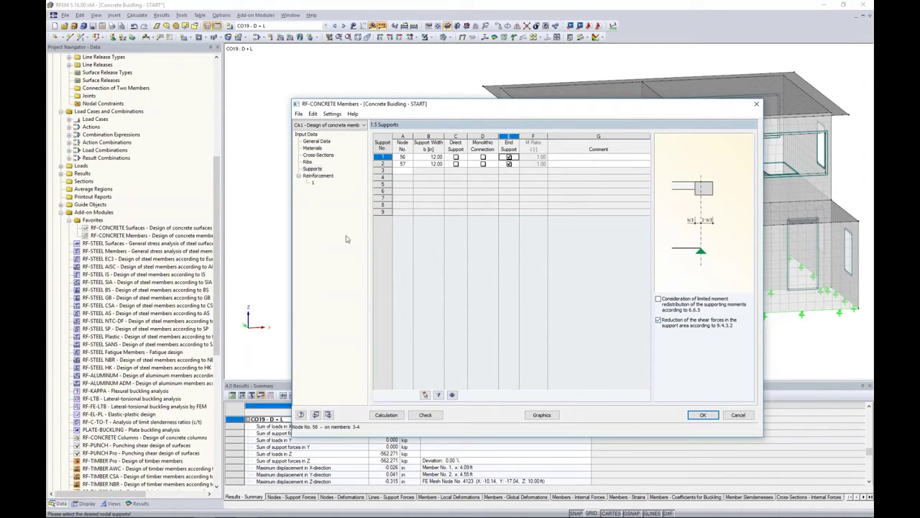
Step: Name the first reinforcement group "Columns" and apply it only to column members 1 and 2, picked in the model
left_click(330, 177)
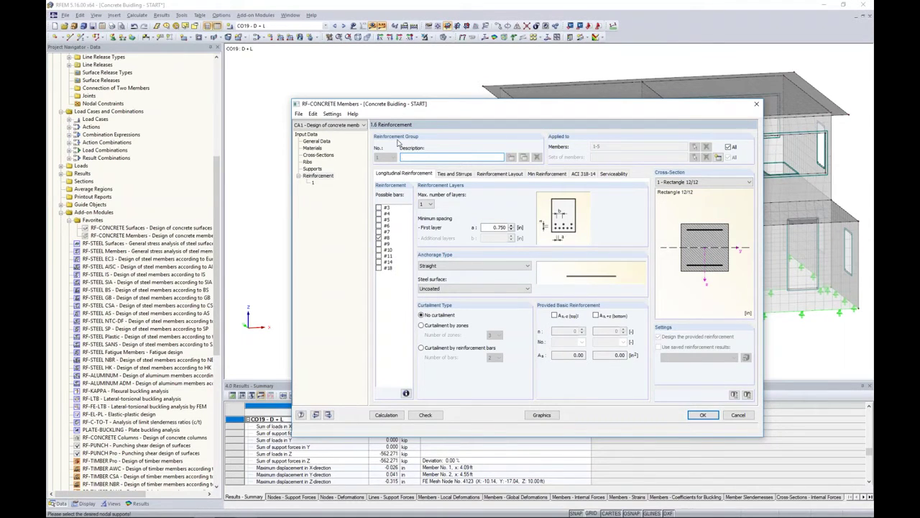
type("Columns")
left_click(729, 147)
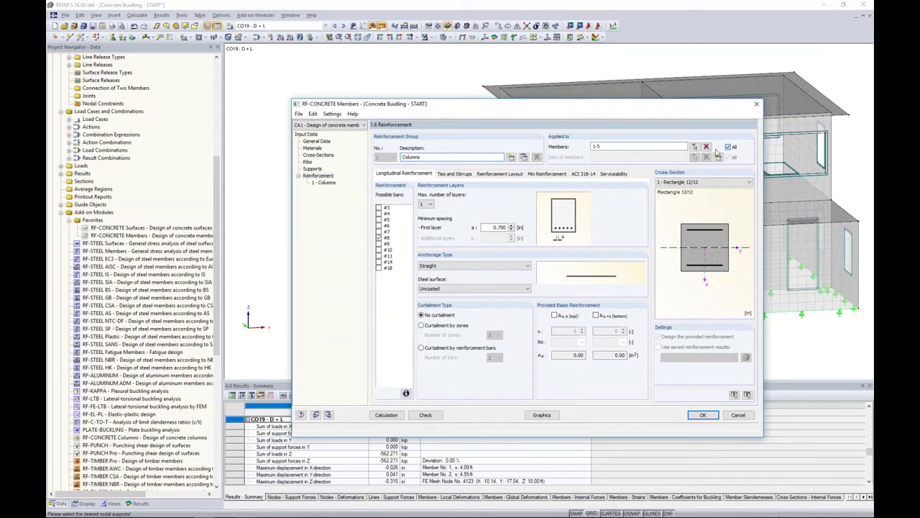
left_click(695, 147)
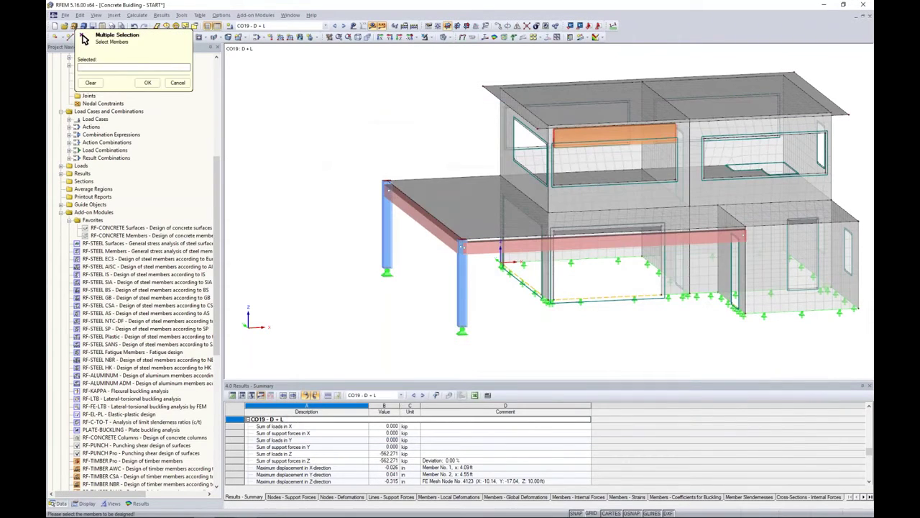
left_click(388, 229)
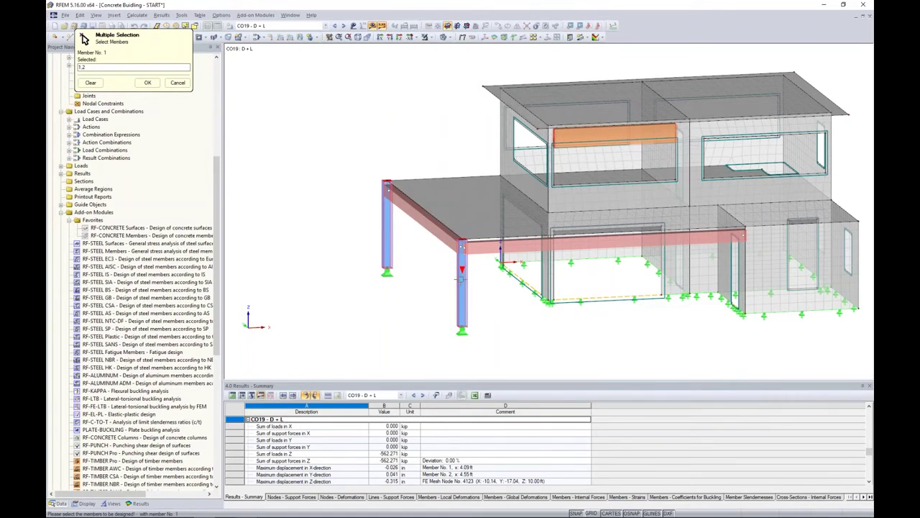
left_click(147, 83)
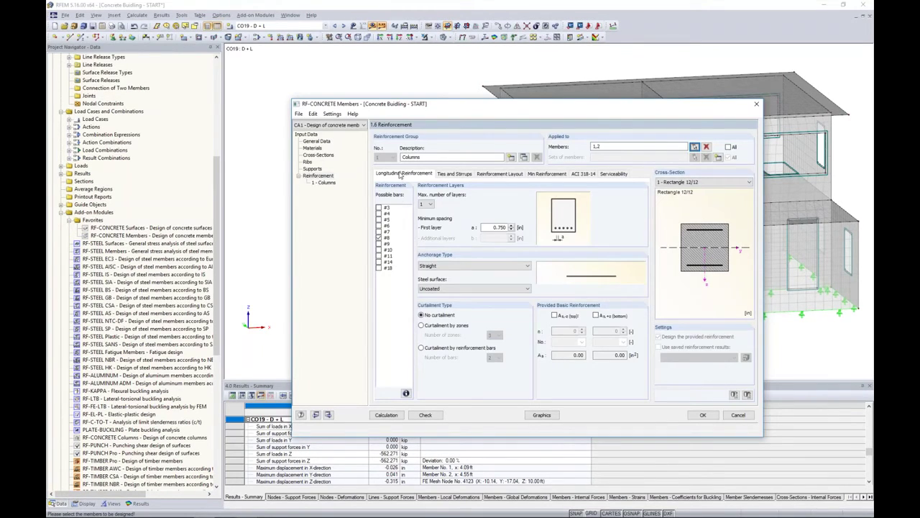
Step: Allow only #5 and #6 longitudinal bars for the columns, keeping a maximum of one reinforcement layer
left_click(379, 226)
left_click(378, 237)
left_click(430, 205)
left_click(430, 219)
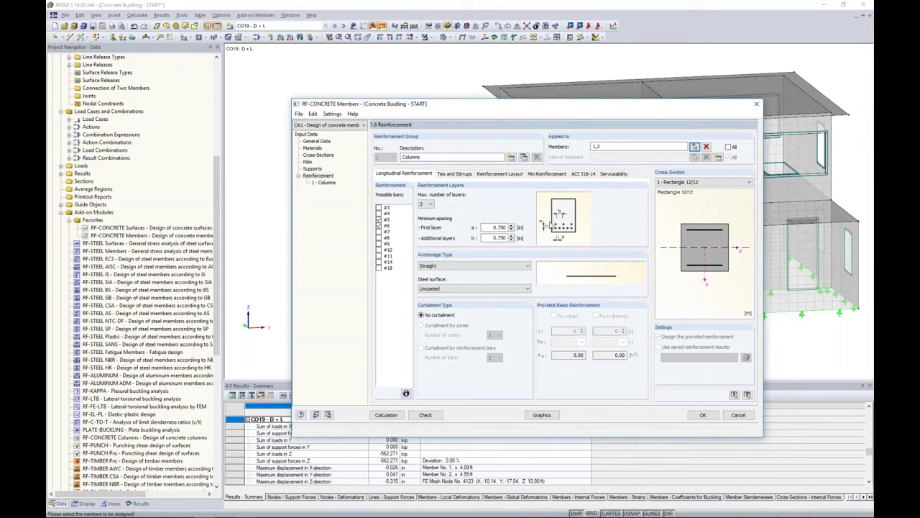
left_click(430, 205)
left_click(429, 213)
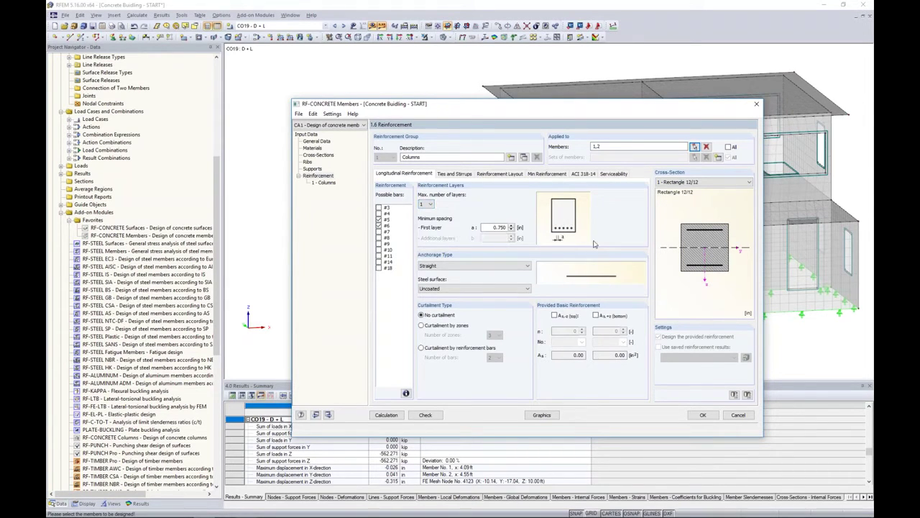
Step: Try the Hook and Bend anchorage types for the columns' longitudinal bars and return to Straight
left_click(450, 266)
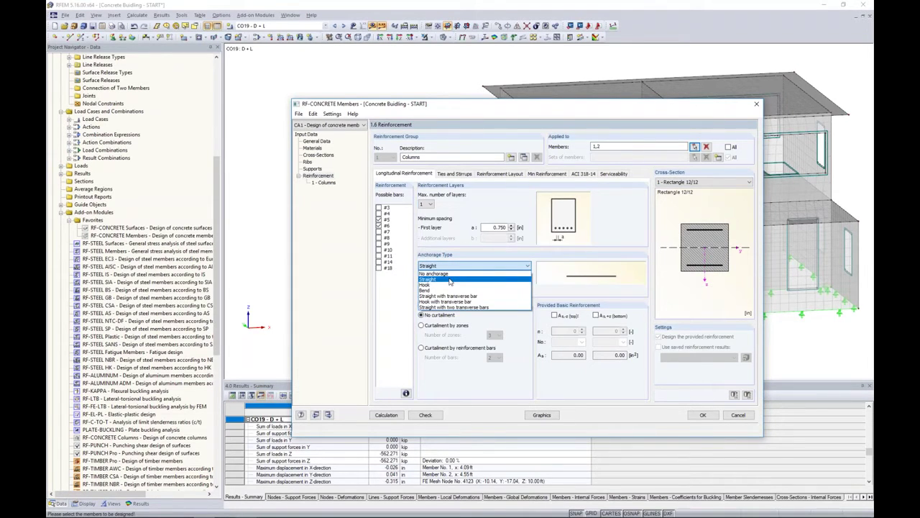
left_click(449, 284)
left_click(448, 266)
left_click(441, 291)
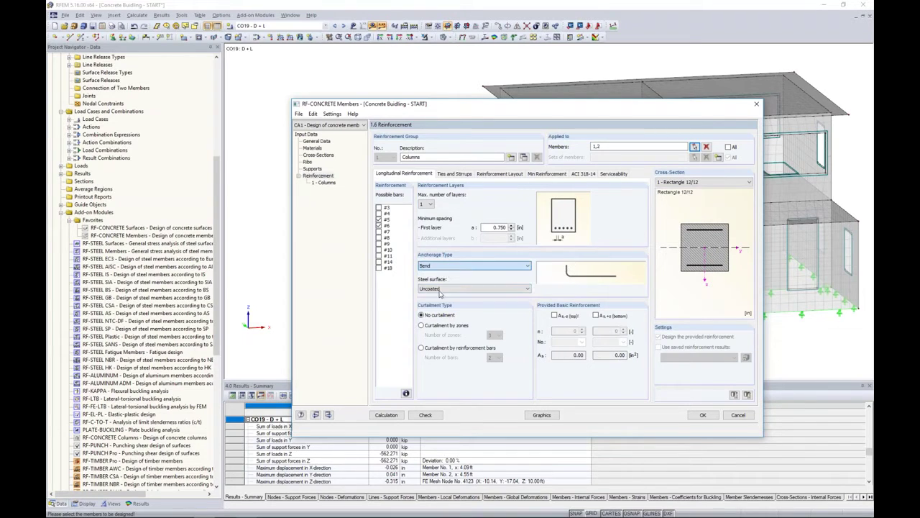
left_click(472, 268)
left_click(463, 279)
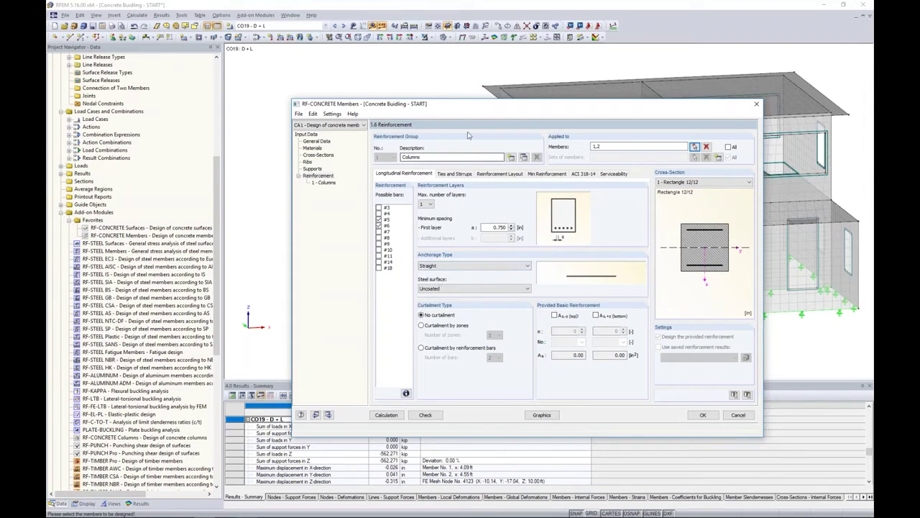
mouse_move(478, 107)
left_mouse_down()
mouse_move(468, 135)
mouse_move(466, 109)
left_mouse_up()
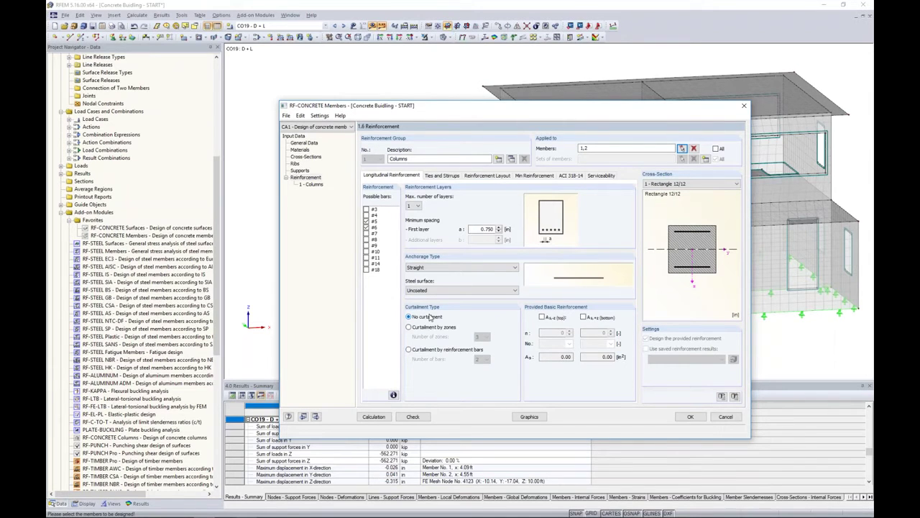
left_click_drag(479, 114, 473, 301)
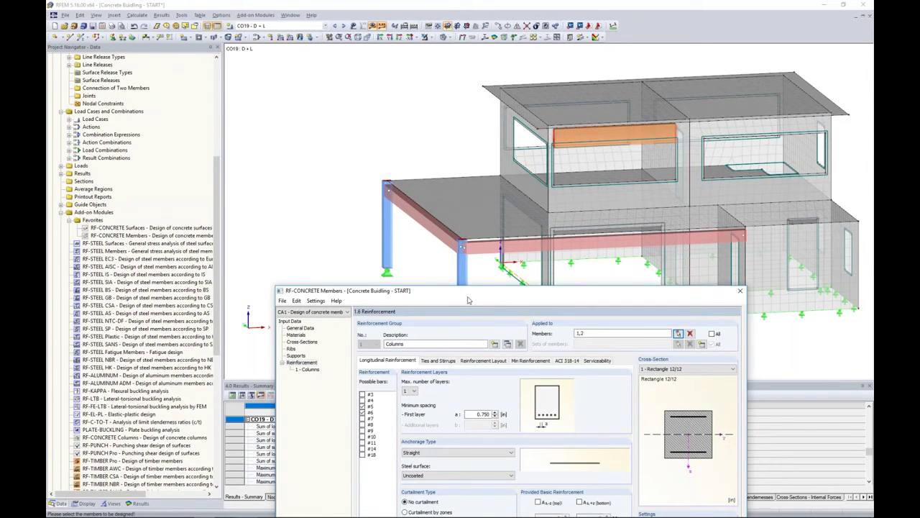
left_click_drag(468, 290, 457, 110)
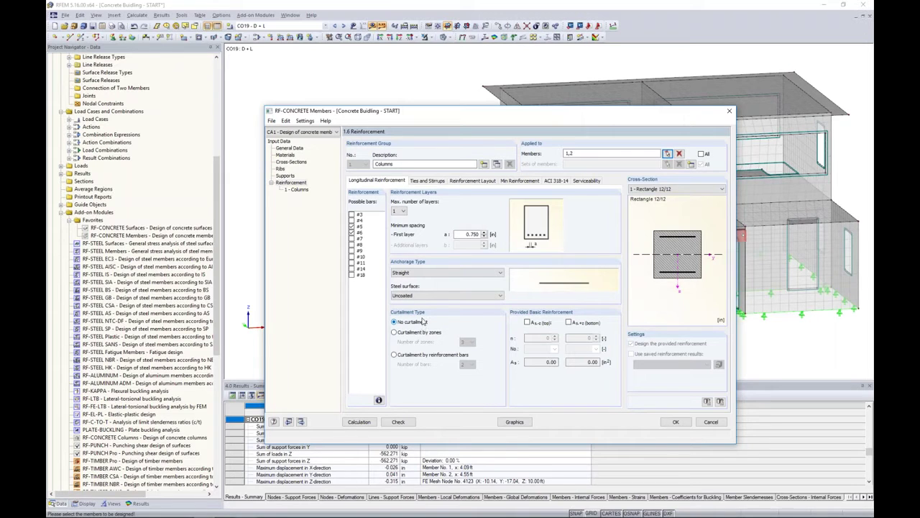
Step: Review the columns' tie settings, concrete cover and relevant internal forces, and set their reinforcement layout to Uniformly surrounding
left_click(428, 180)
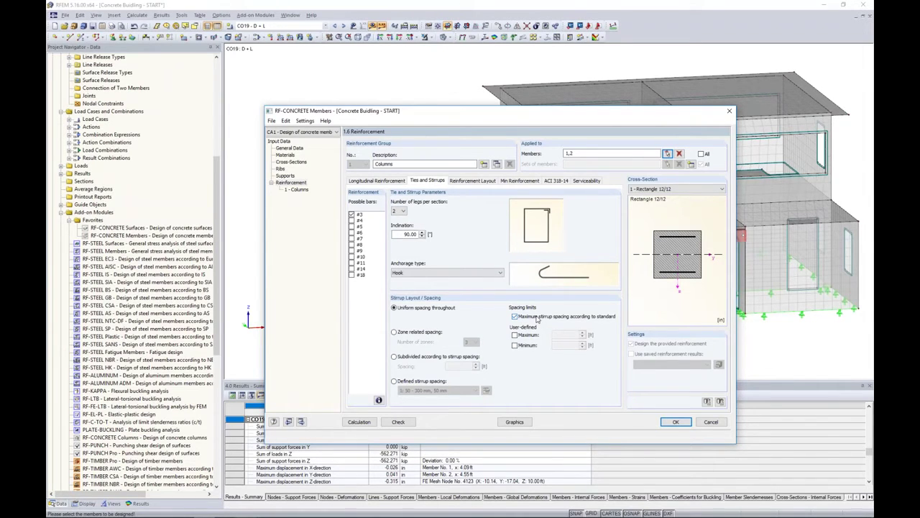
left_click(467, 180)
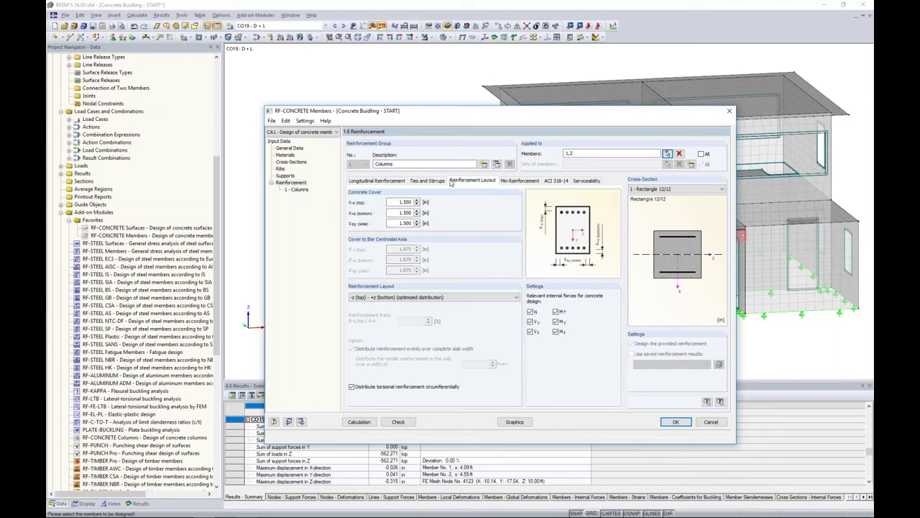
left_click(398, 202)
left_click(386, 163)
left_click(514, 297)
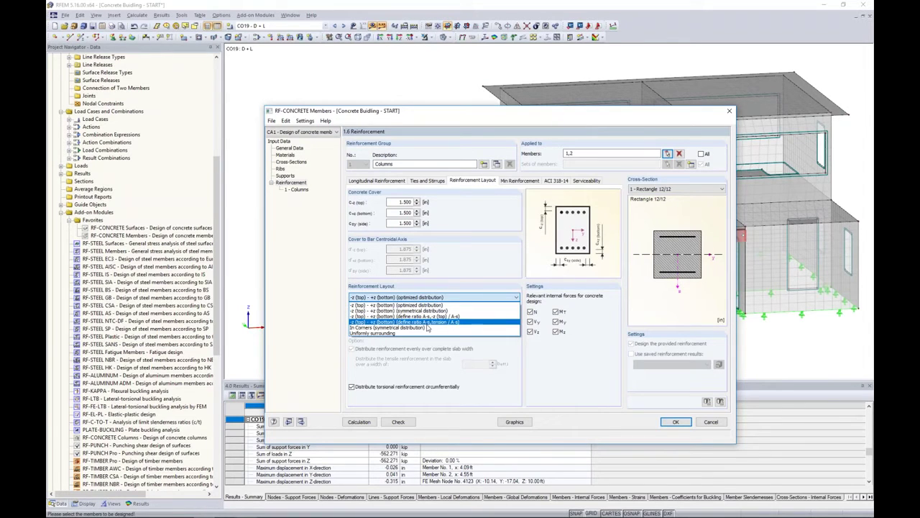
left_click(400, 334)
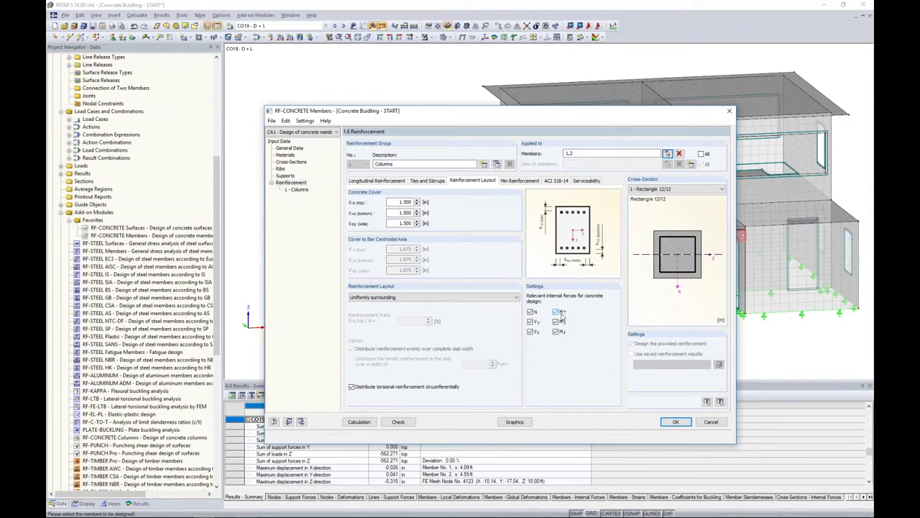
left_click(557, 313)
left_click(558, 314)
Step: Review the columns' minimum reinforcement, ACI 318-14 reduction factors and serviceability options, and check the load combinations selected for serviceability design
left_click(511, 182)
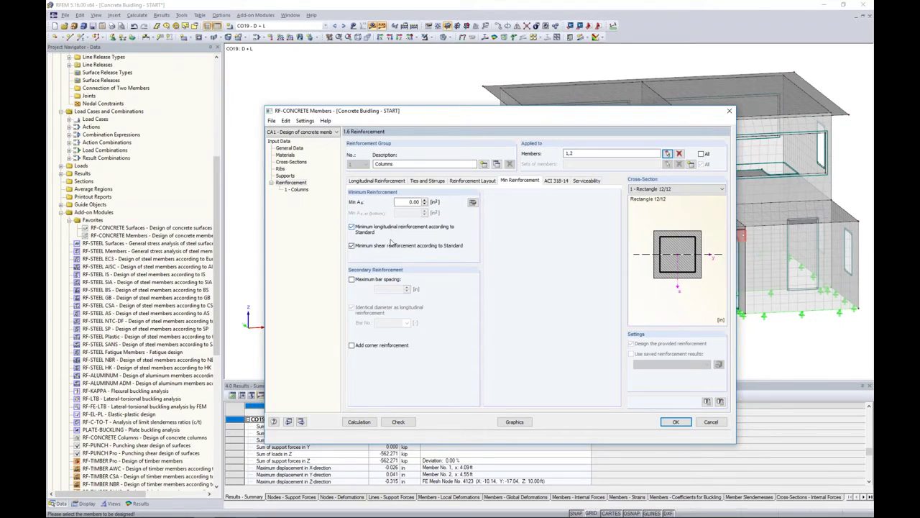
double_click(413, 202)
left_click(408, 202)
left_click(562, 183)
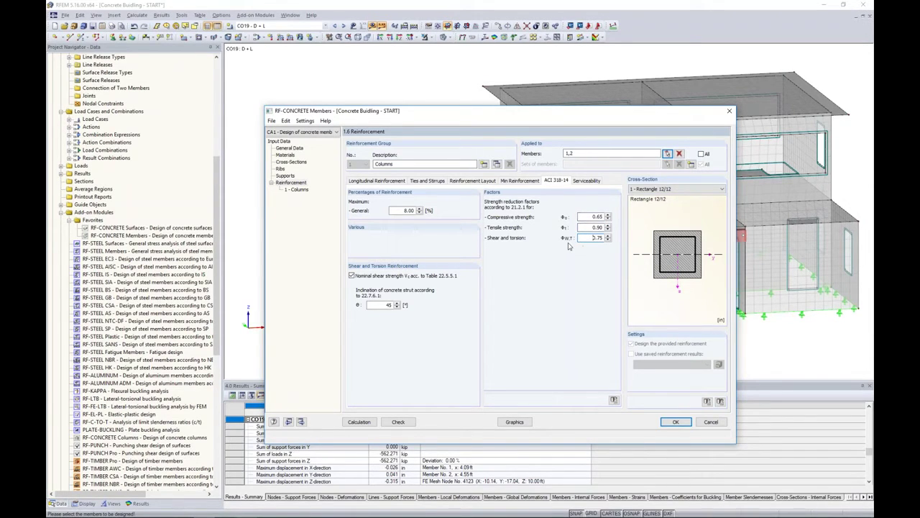
left_click(588, 181)
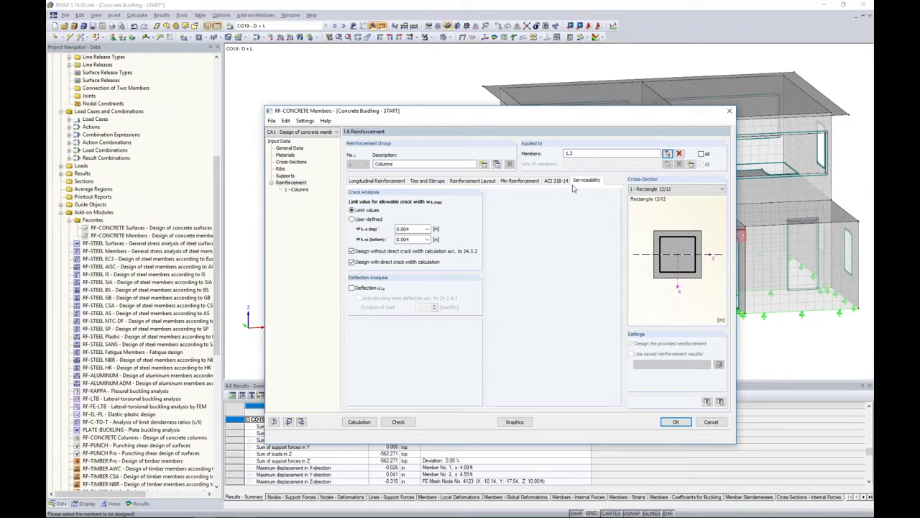
left_click(291, 148)
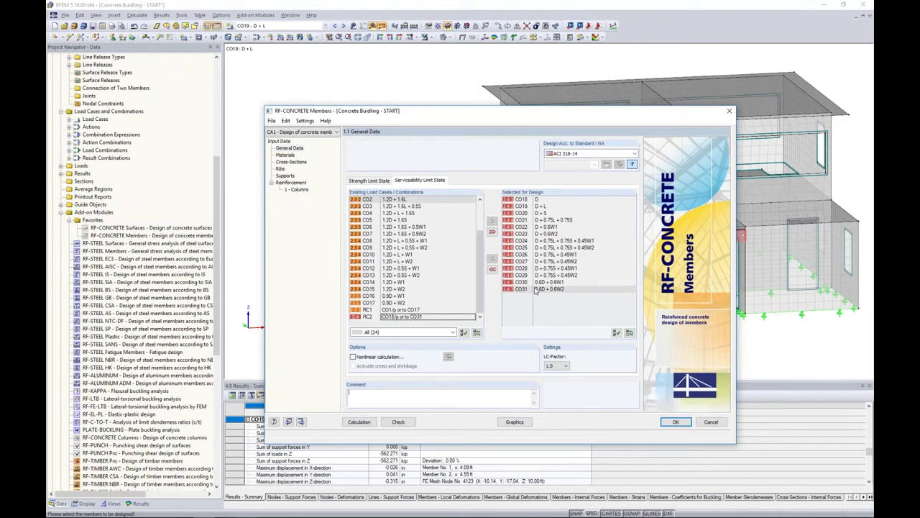
Step: Set the columns' allowable crack width to 0.016 in for both top and bottom, using the dry air or protective membrane exposure
left_click(304, 190)
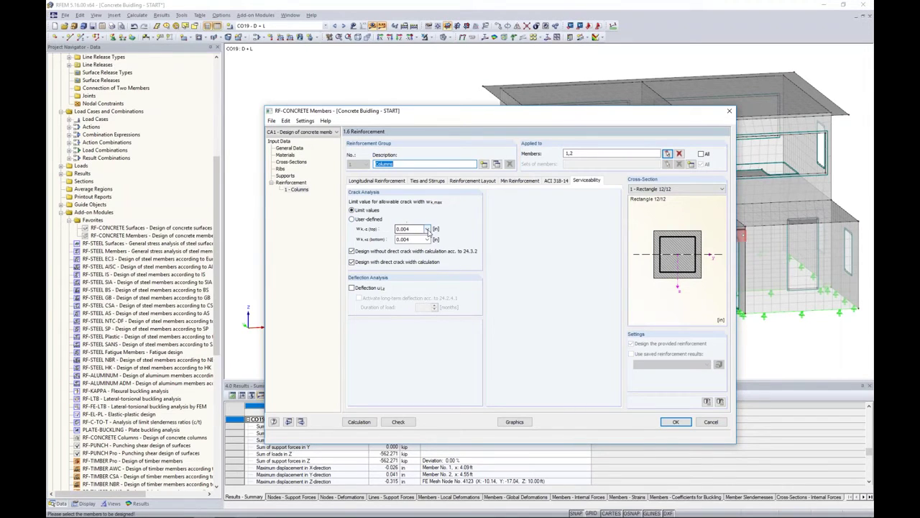
left_click(427, 229)
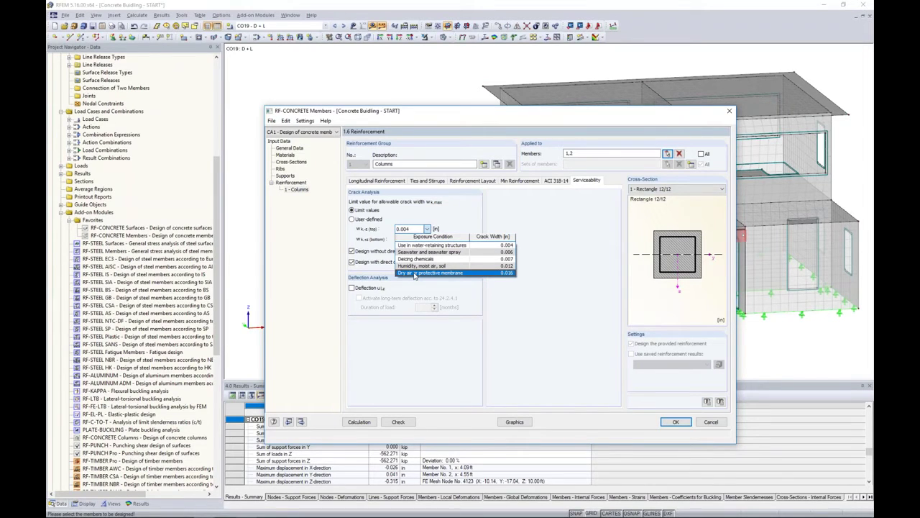
left_click(414, 275)
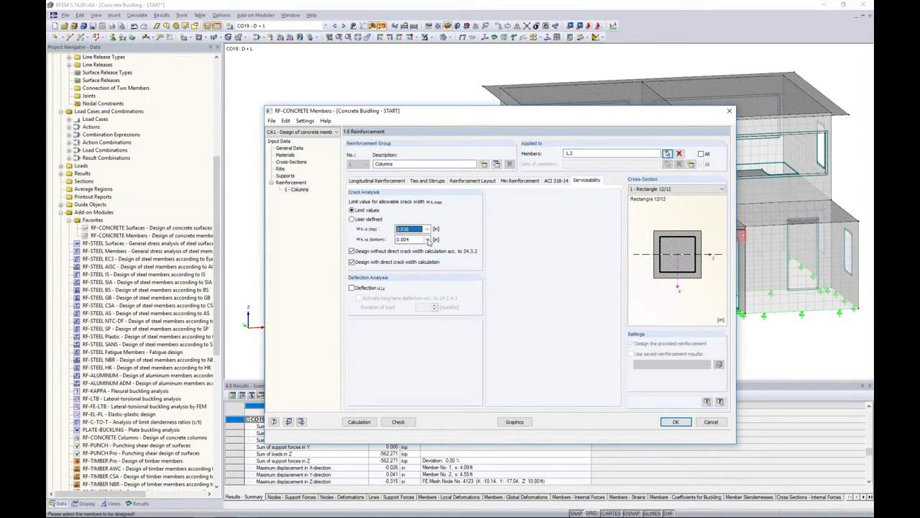
left_click(428, 240)
left_click(429, 283)
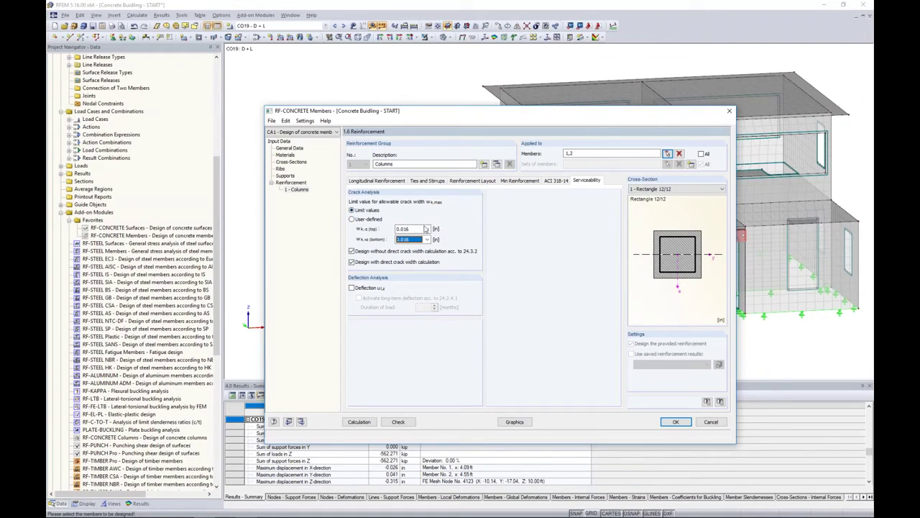
Step: Keep the standard limit values for crack width instead of user-defined ones, and activate the deflection analysis for the columns
left_click(351, 219)
double_click(416, 239)
left_click(352, 209)
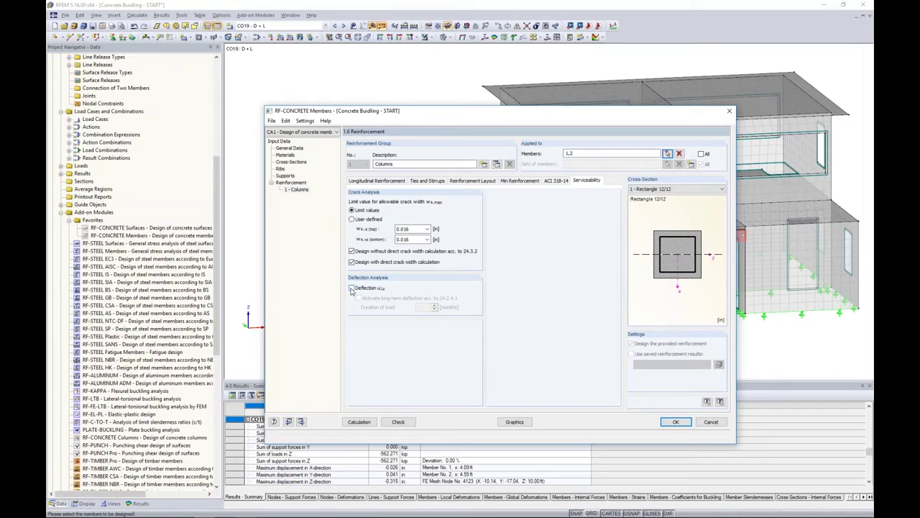
left_click(351, 289)
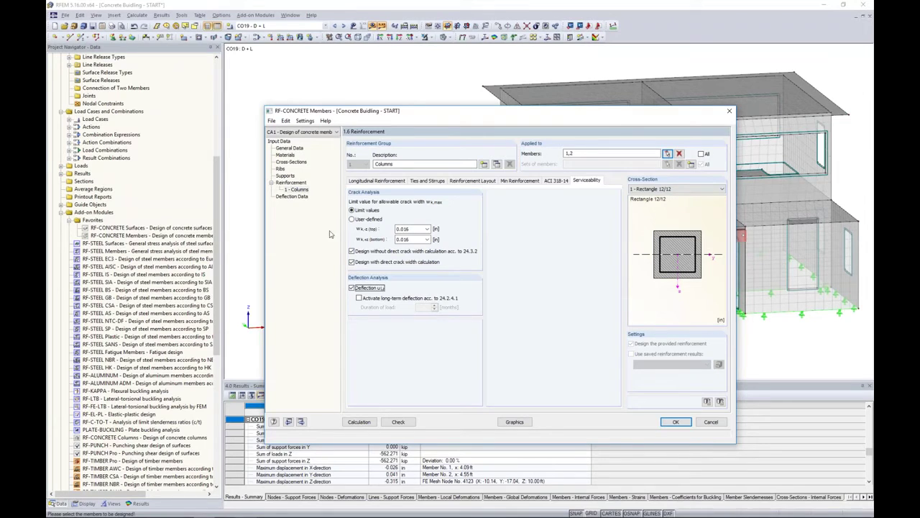
left_click(362, 299)
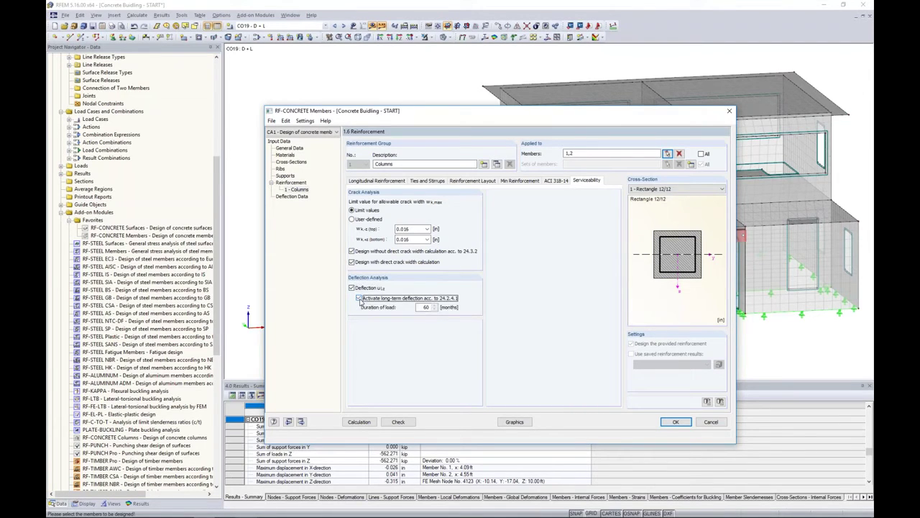
double_click(425, 307)
type("30")
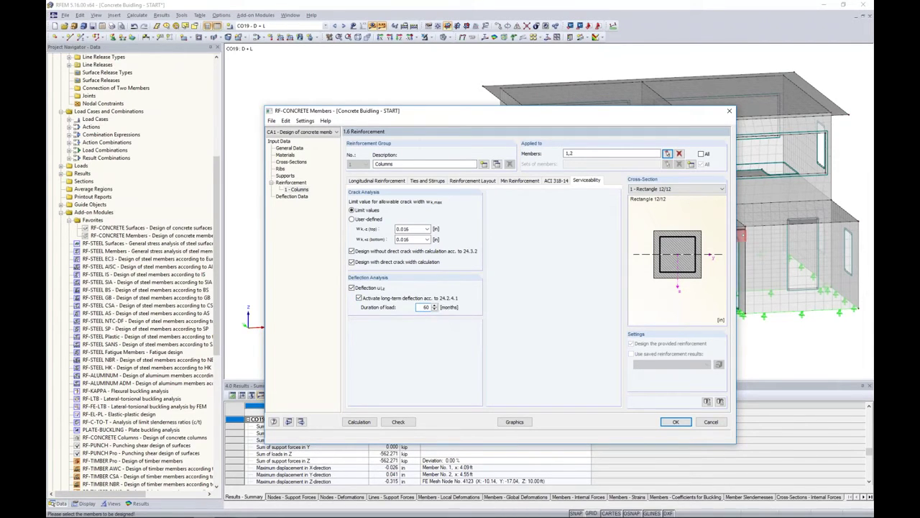
left_click(359, 298)
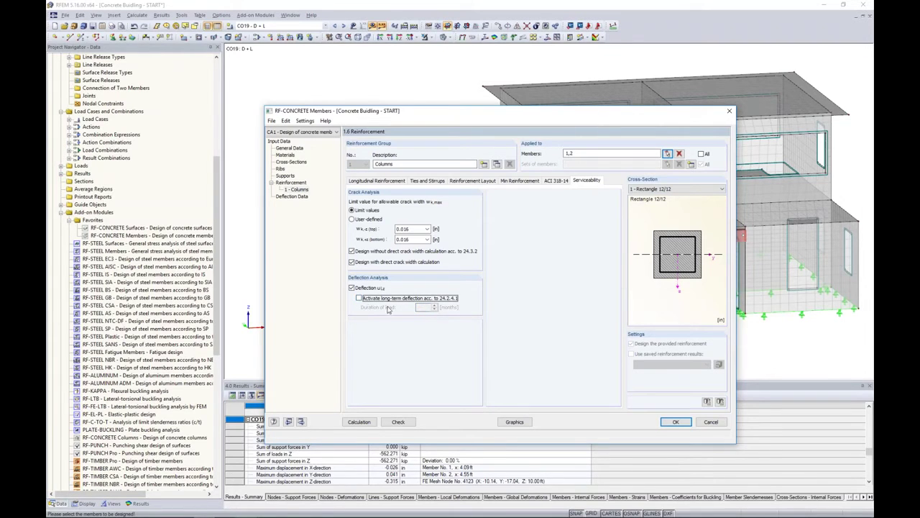
Step: Review the deflection data of members 1 and 2 alongside the model, and check the reference length options for member 1
left_click(293, 197)
left_click_drag(424, 121, 413, 300)
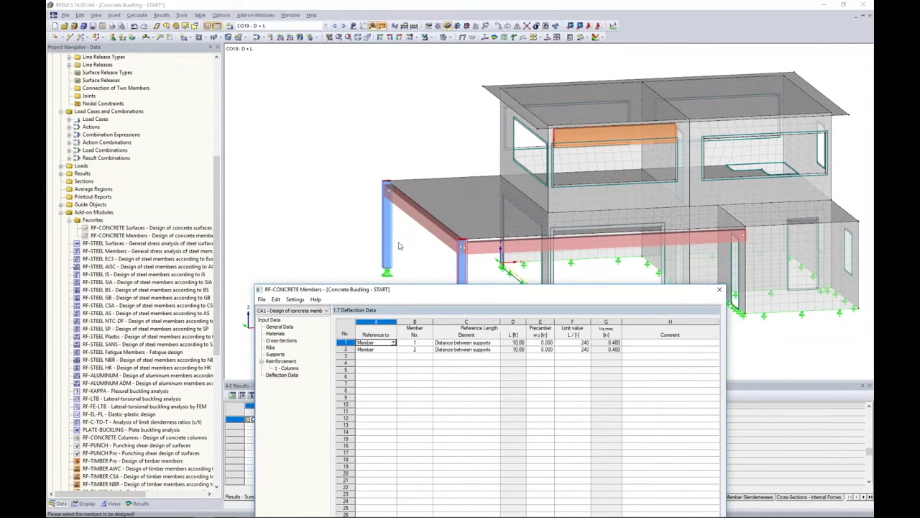
left_click(378, 349)
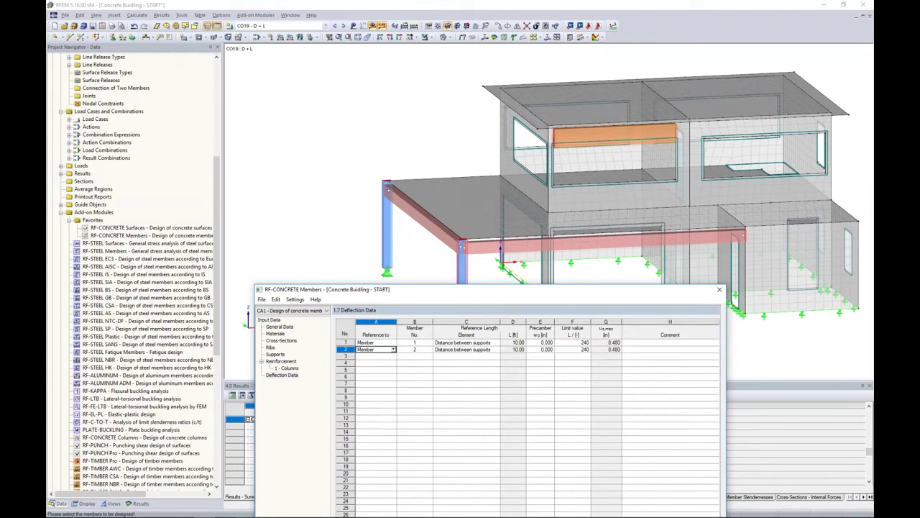
left_click_drag(465, 289, 463, 119)
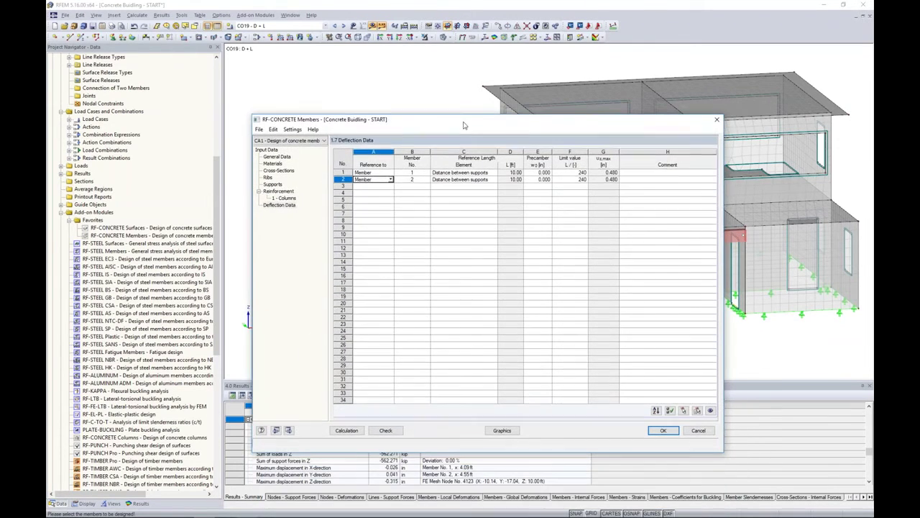
left_click(490, 174)
left_click(494, 173)
left_click(494, 173)
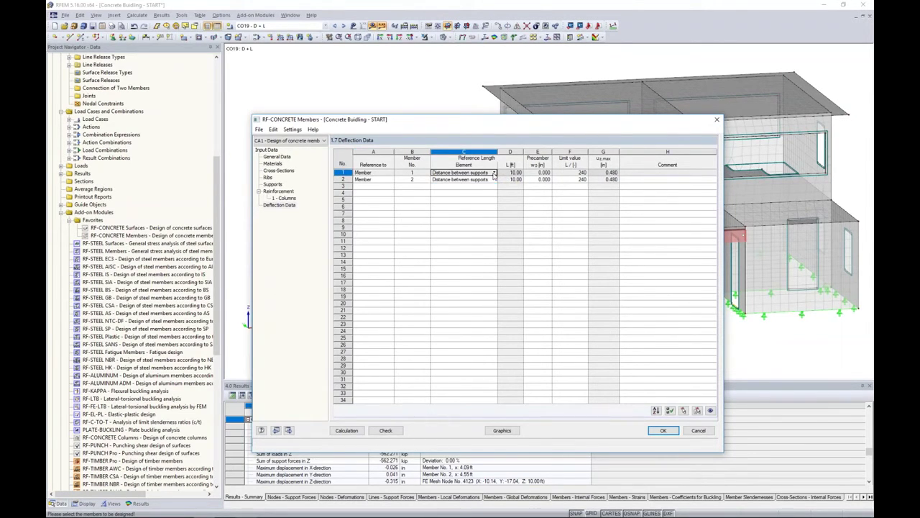
Step: Set the deflection limit value L/ of member 1 to 240, keeping distance between supports as its reference length
left_click(495, 174)
left_click(495, 175)
left_click(570, 174)
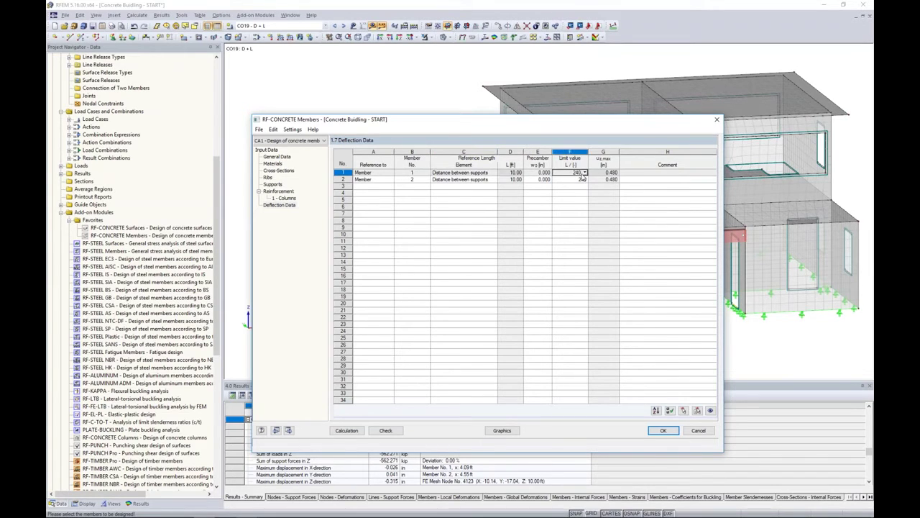
left_click(584, 174)
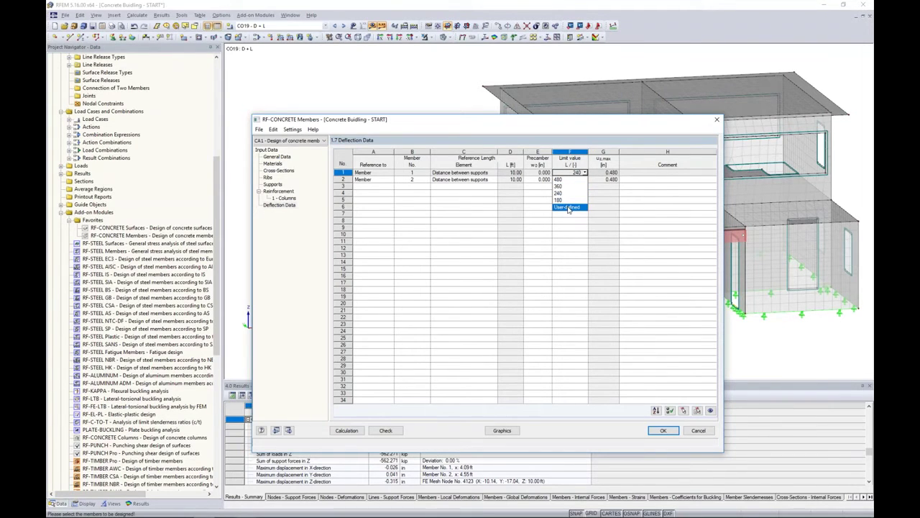
left_click(574, 194)
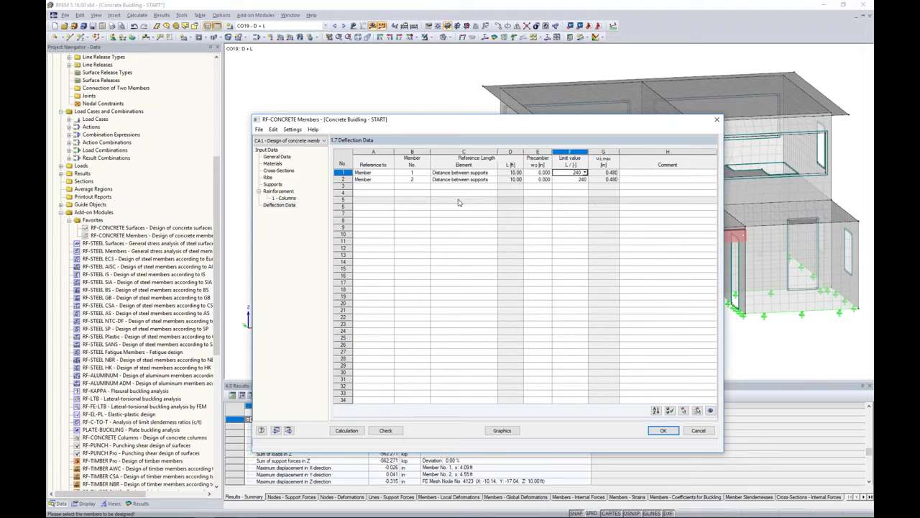
Step: Copy the Columns reinforcement group and open the copied group 2
left_click(285, 198)
left_click(366, 190)
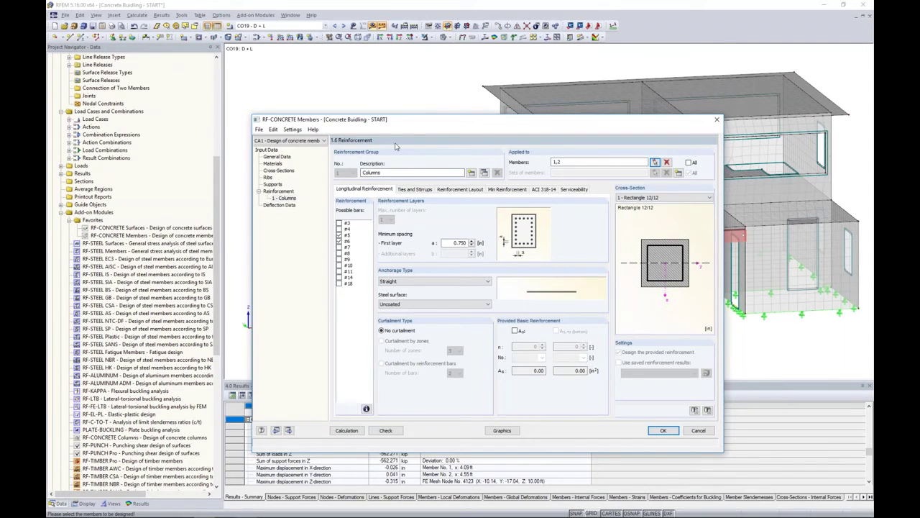
left_click_drag(411, 122, 402, 261)
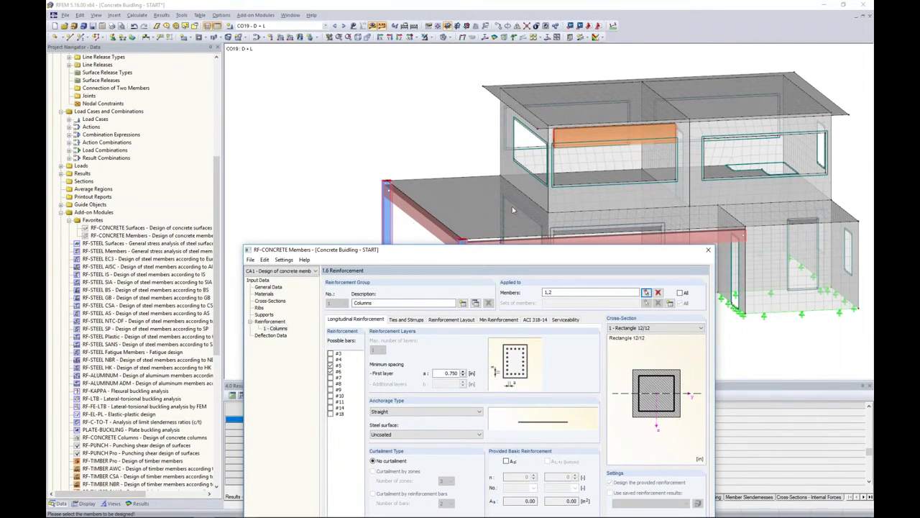
left_click_drag(504, 253, 512, 107)
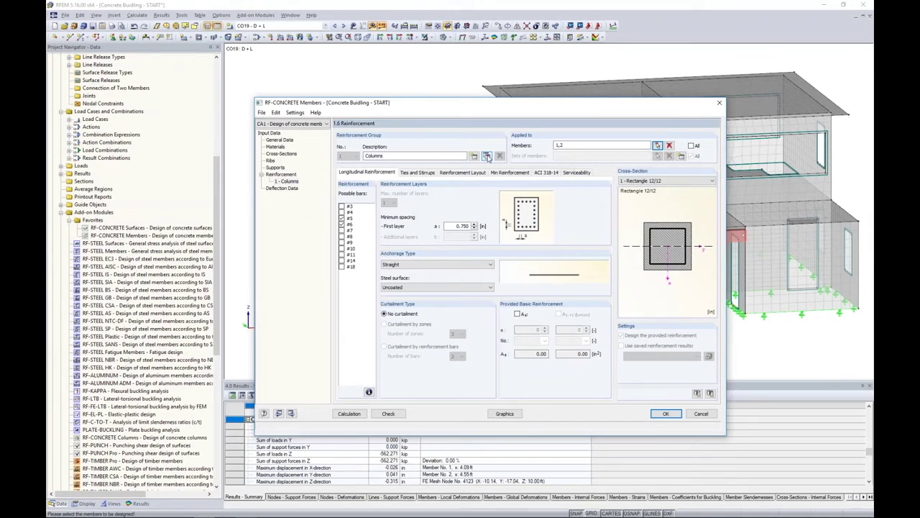
left_click(486, 156)
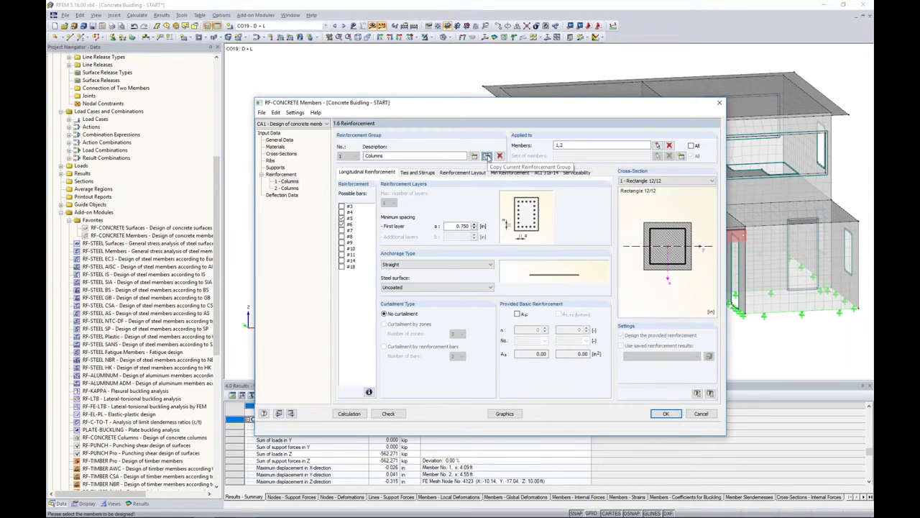
left_click(288, 189)
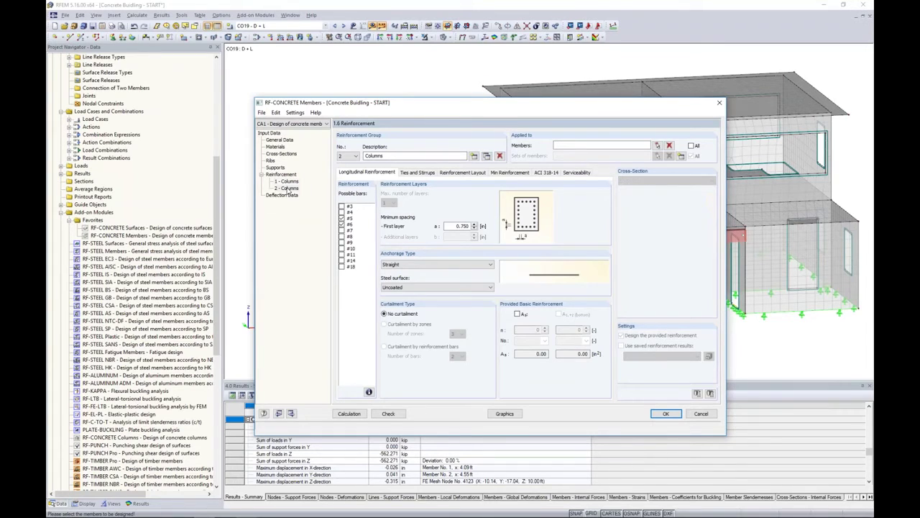
Step: Name reinforcement group 2 Ribs and assign members 3 and 4 to it
left_click_drag(394, 156, 340, 159)
type("Ribs")
left_click(658, 145)
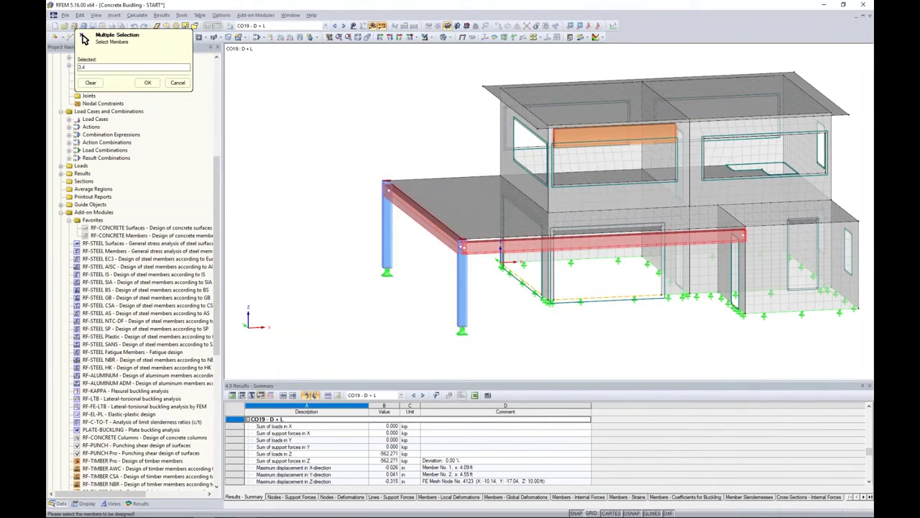
left_click(147, 83)
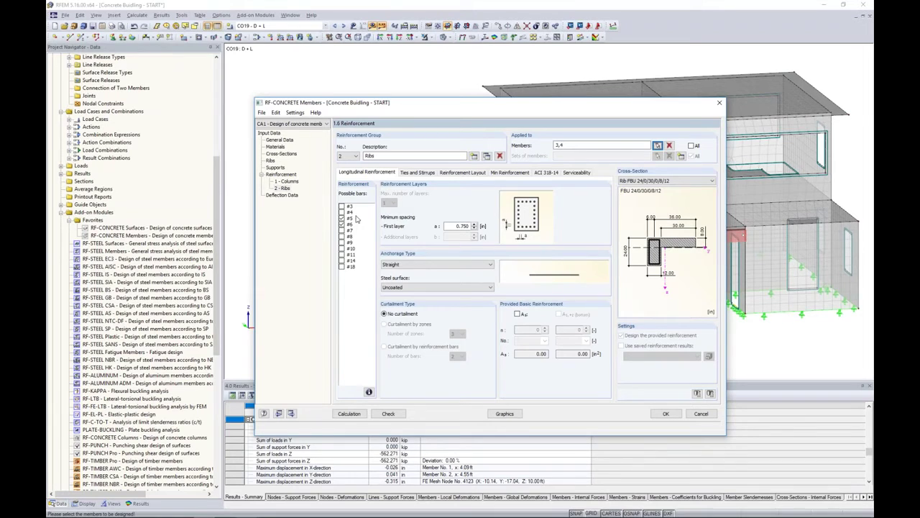
Step: Choose #4 bars for the Ribs group's ties and stirrups and use zone related stirrup spacing
left_click(411, 175)
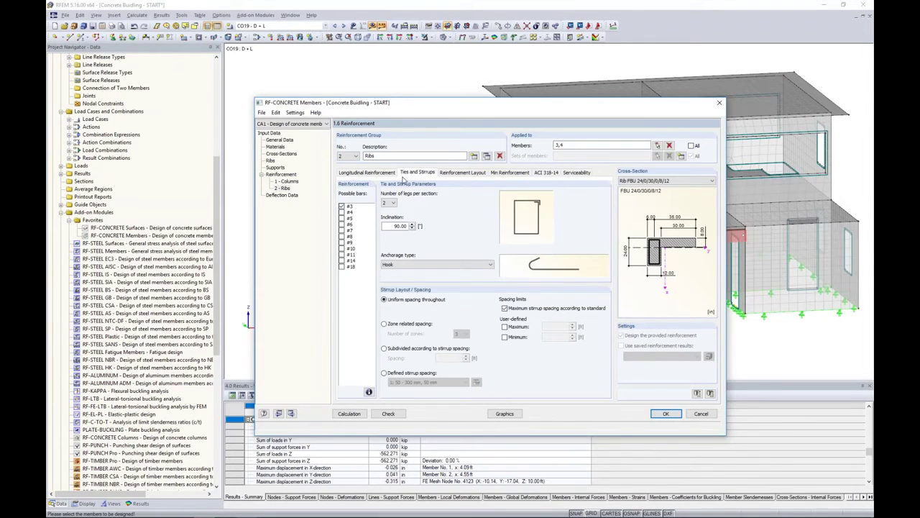
left_click(342, 212)
left_click(384, 324)
Step: Set the Ribs reinforcement layout to -z (top) - +z (bottom) (symmetrical distribution), distributed evenly over the complete slab width
left_click(459, 172)
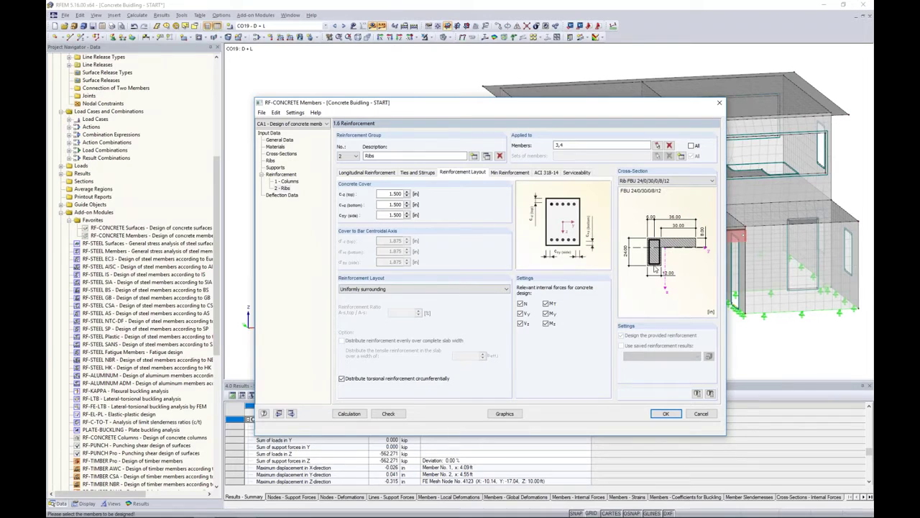
left_click(486, 291)
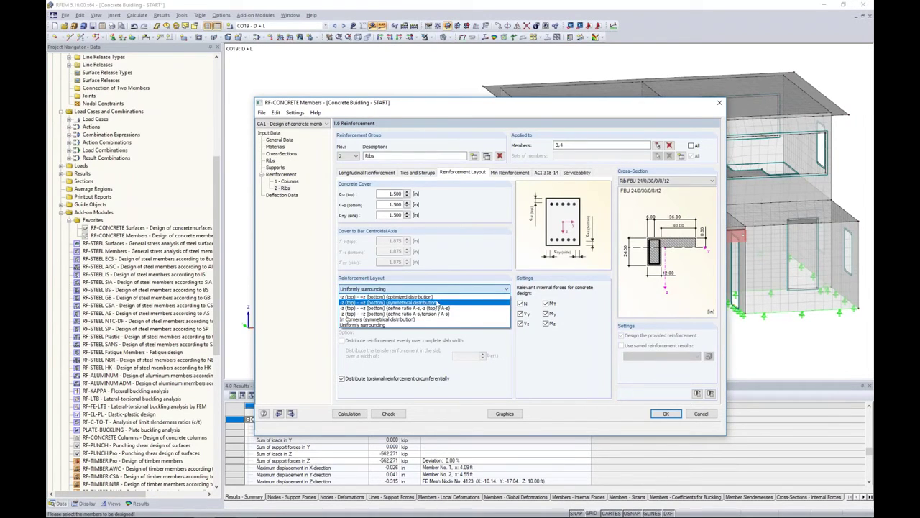
left_click(434, 302)
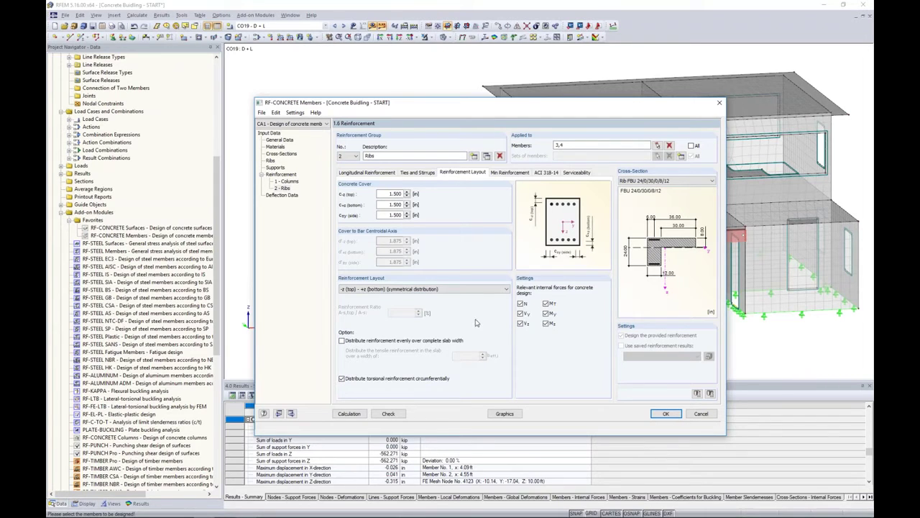
left_click(341, 341)
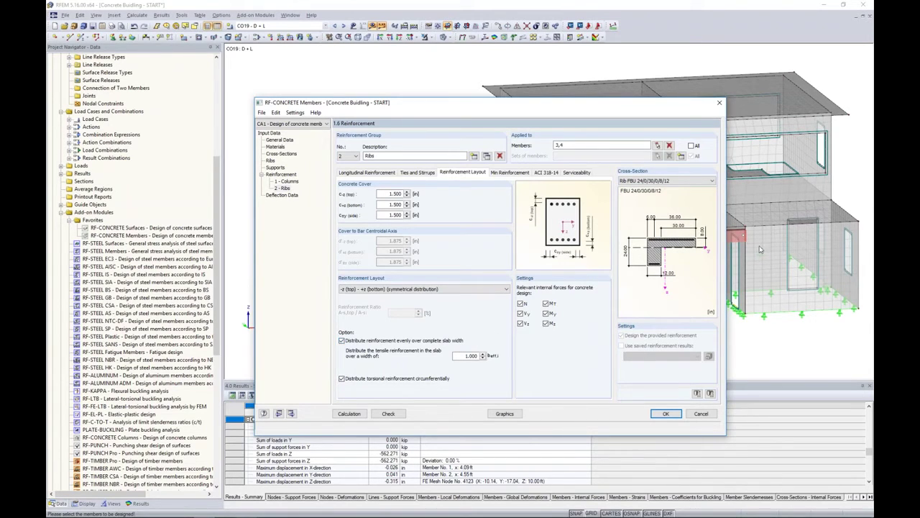
Step: Review the Ribs group's minimum reinforcement, ACI 318-14 and serviceability settings, and compare the members' deflection data with the model
left_click(510, 173)
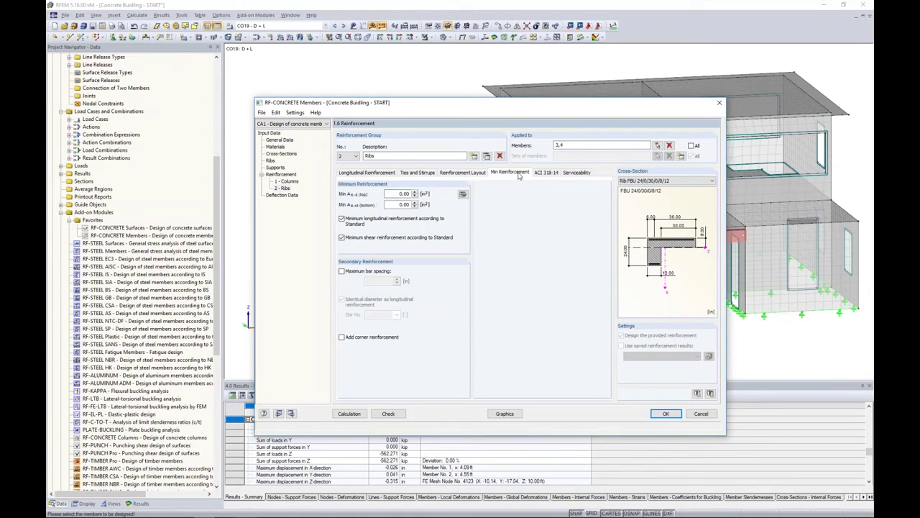
left_click(545, 172)
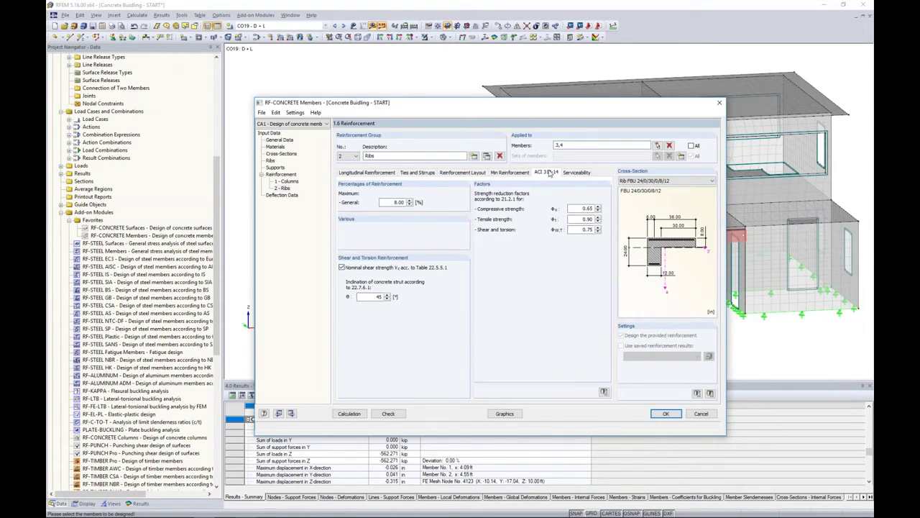
left_click(575, 173)
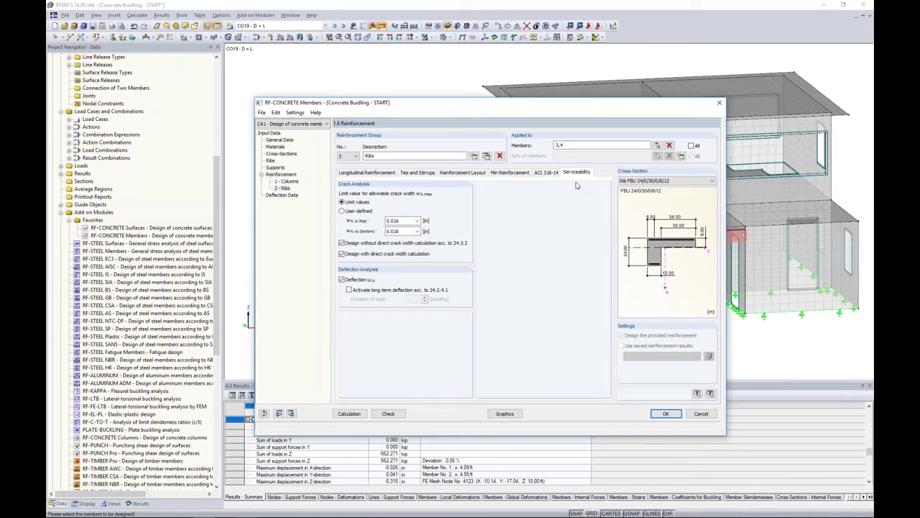
left_click(282, 195)
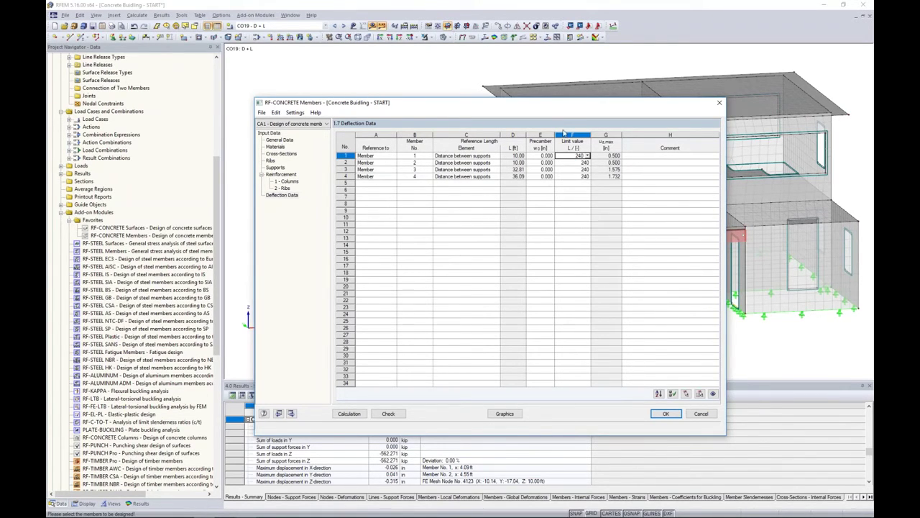
left_click_drag(562, 108, 568, 301)
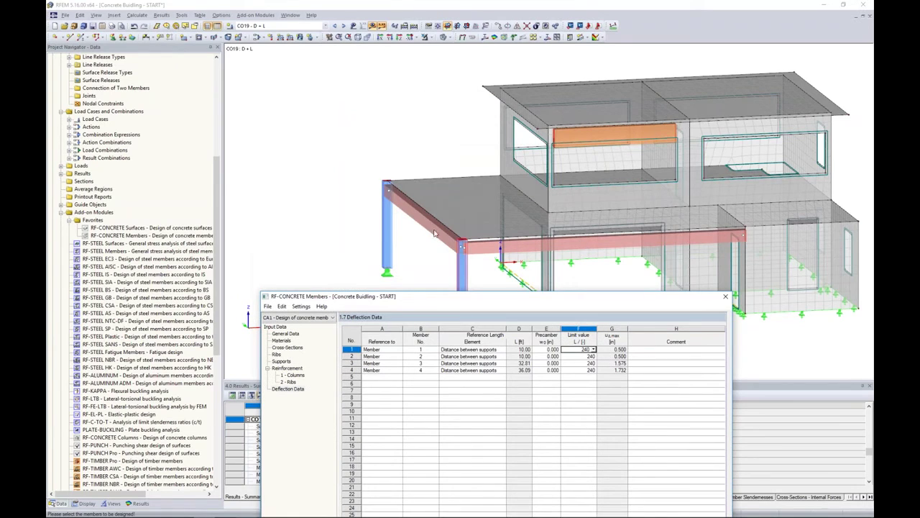
left_click_drag(500, 298, 501, 115)
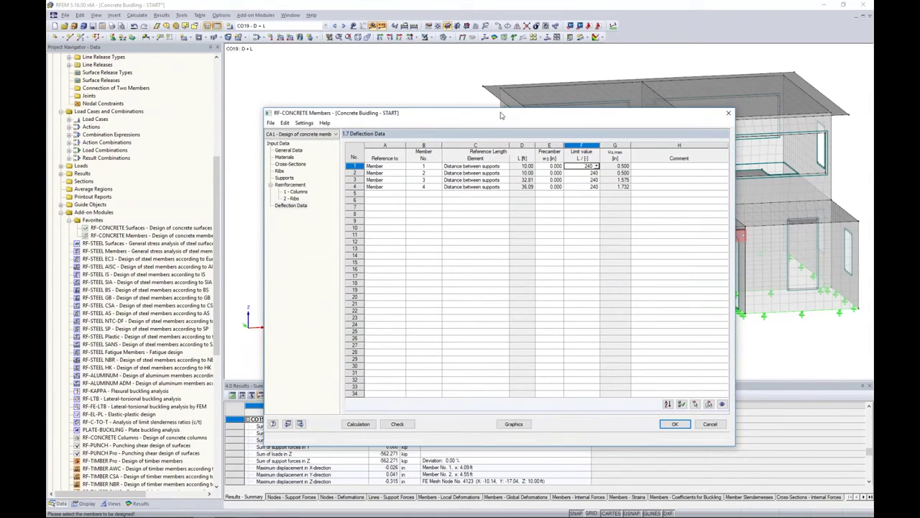
Step: Return to the Ribs reinforcement group and copy it as a third reinforcement group
left_click(291, 199)
left_click_drag(439, 115, 433, 197)
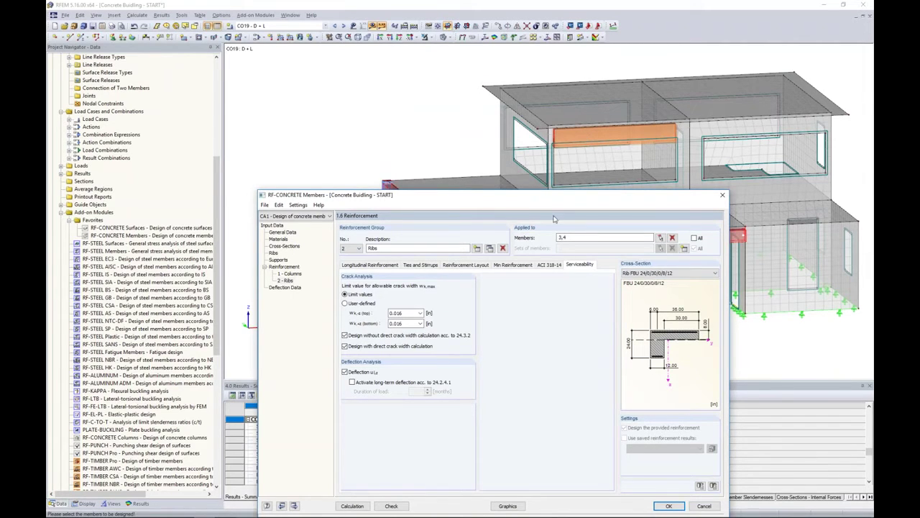
left_click_drag(557, 202, 564, 175)
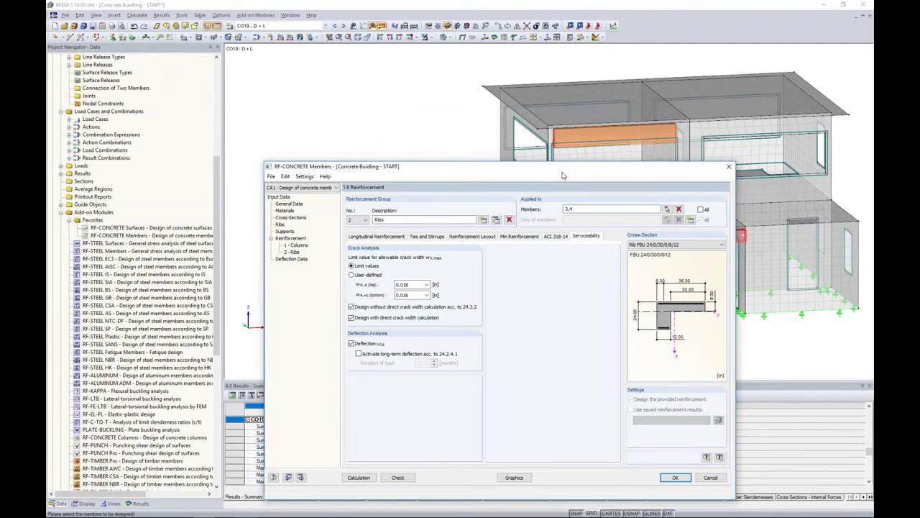
left_click_drag(564, 175, 565, 113)
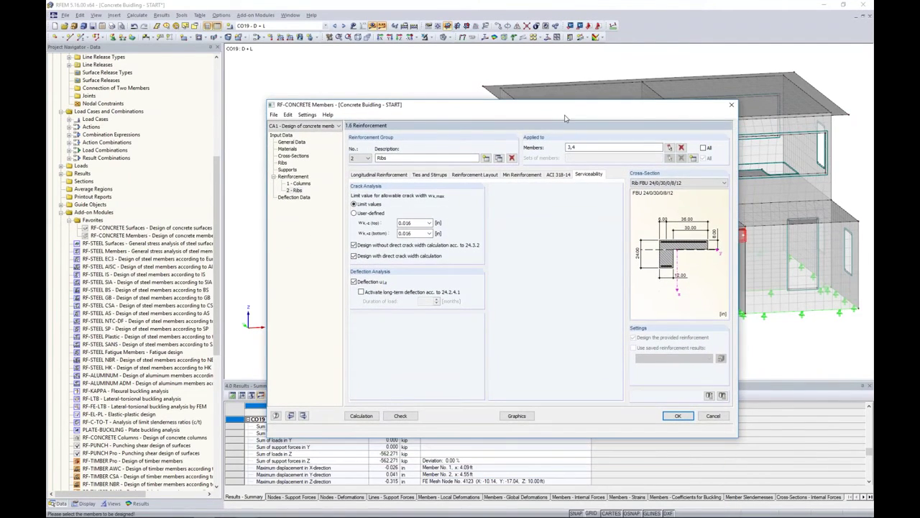
left_click(498, 158)
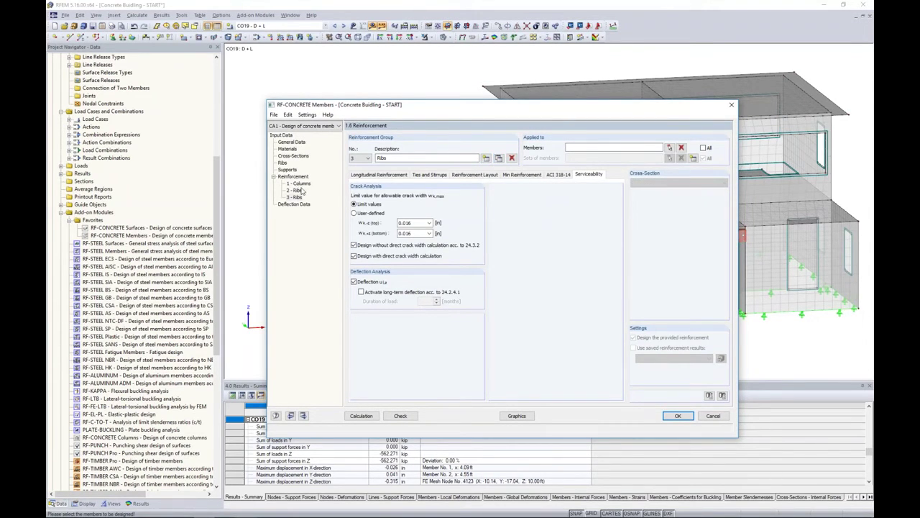
Step: Name reinforcement group 3 Spandrel and assign member 5 to it
left_click_drag(390, 158, 376, 158)
key("BackSpace")
type("Spandrel")
left_click(669, 147)
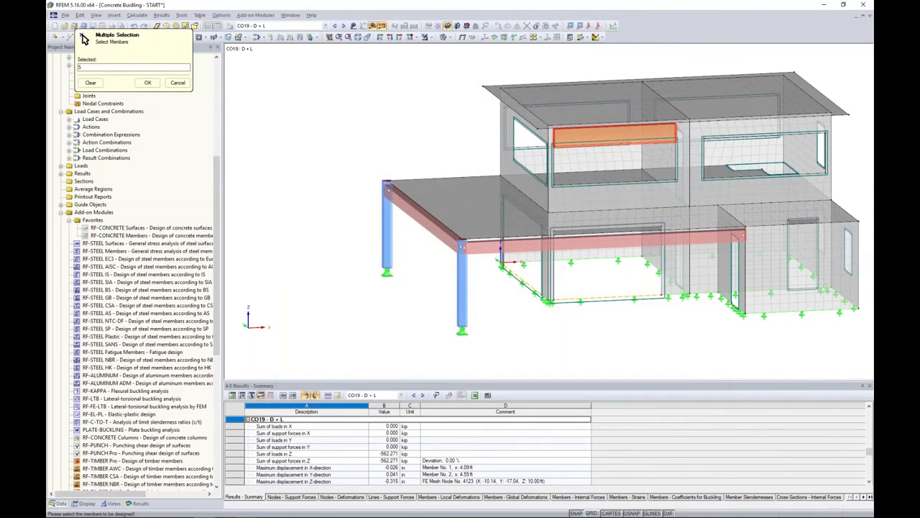
left_click(147, 83)
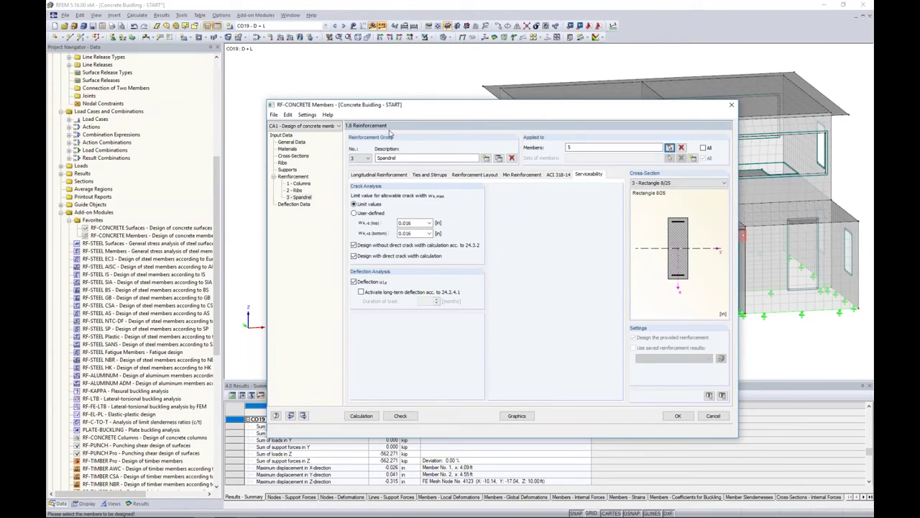
Step: Use #3 bars instead of #4 for the Spandrel group's ties and stirrups, with uniform spacing throughout
left_click(369, 175)
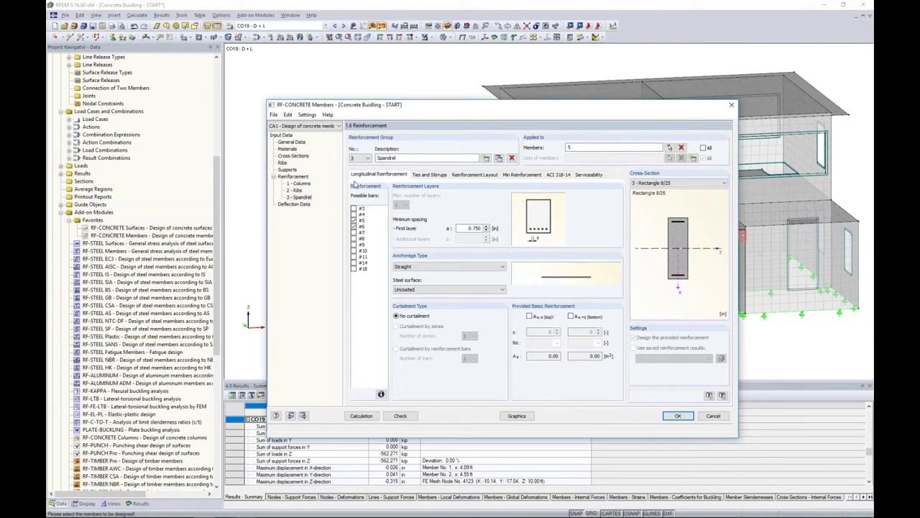
left_click(416, 177)
left_click(354, 208)
left_click(354, 214)
left_click(396, 302)
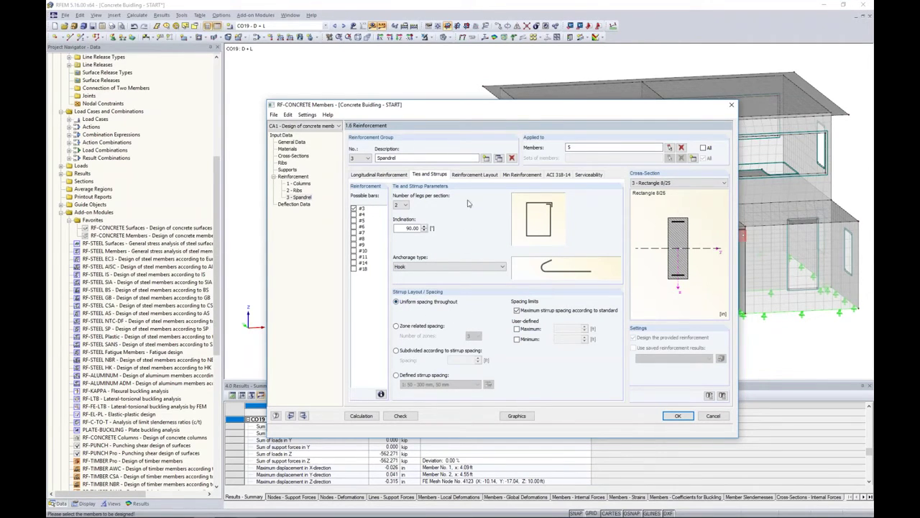
Step: Check the Spandrel group's reinforcement layout and minimum reinforcement, and disable its deflection analysis in the serviceability settings
left_click(475, 175)
left_click(515, 175)
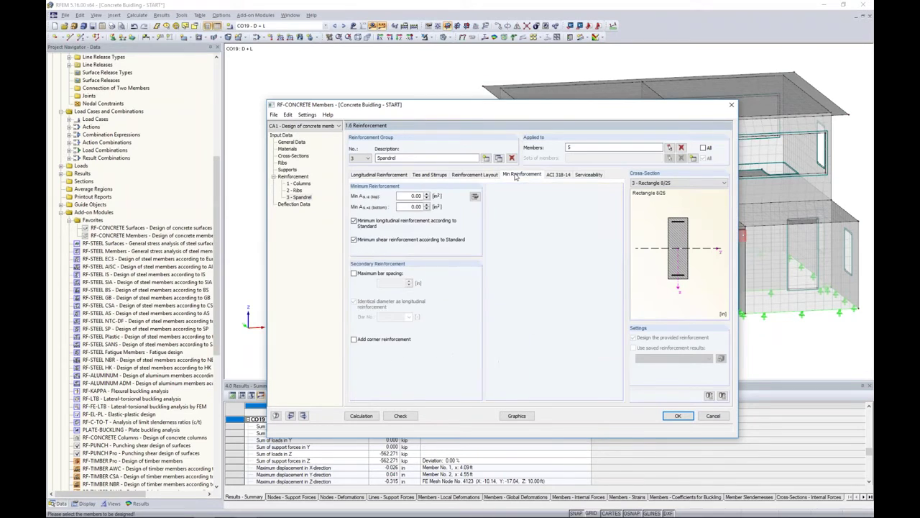
left_click(478, 175)
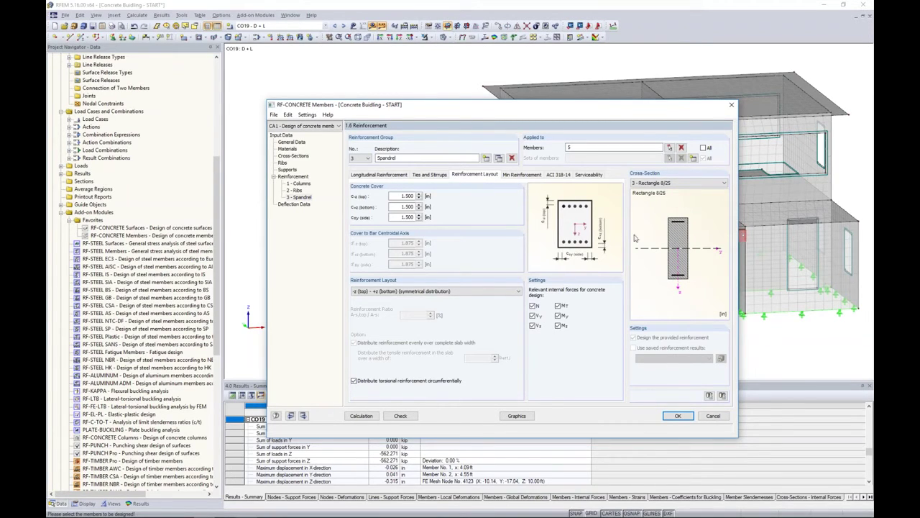
left_click(587, 174)
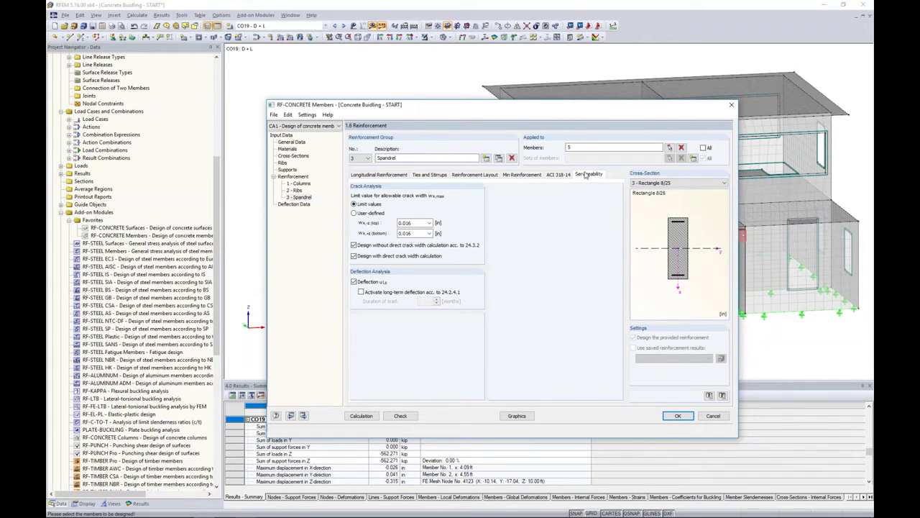
left_click(353, 282)
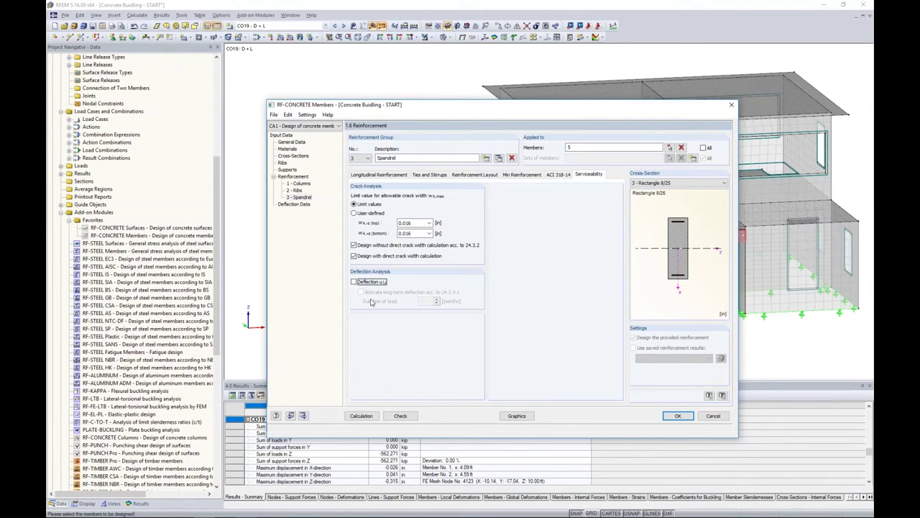
left_click(302, 206)
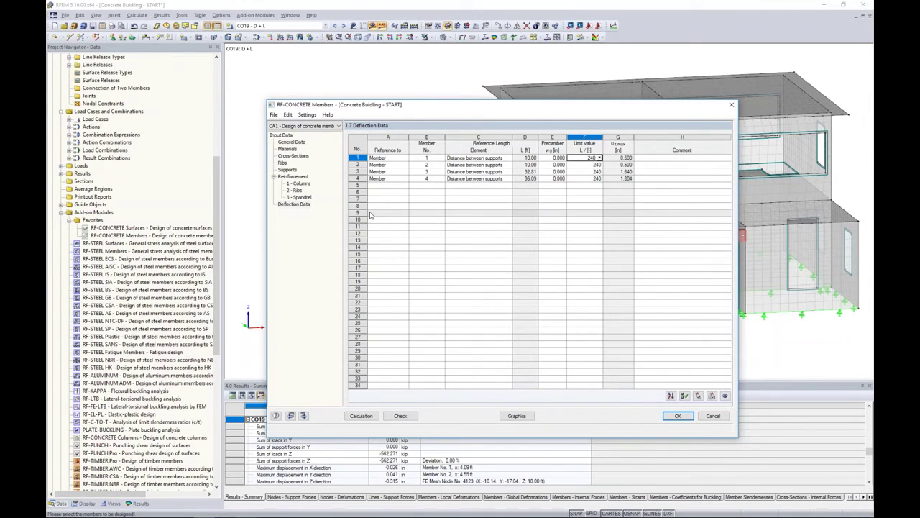
Step: Return to the Columns reinforcement group, check its longitudinal reinforcement settings, and run the member design calculation
left_click(308, 184)
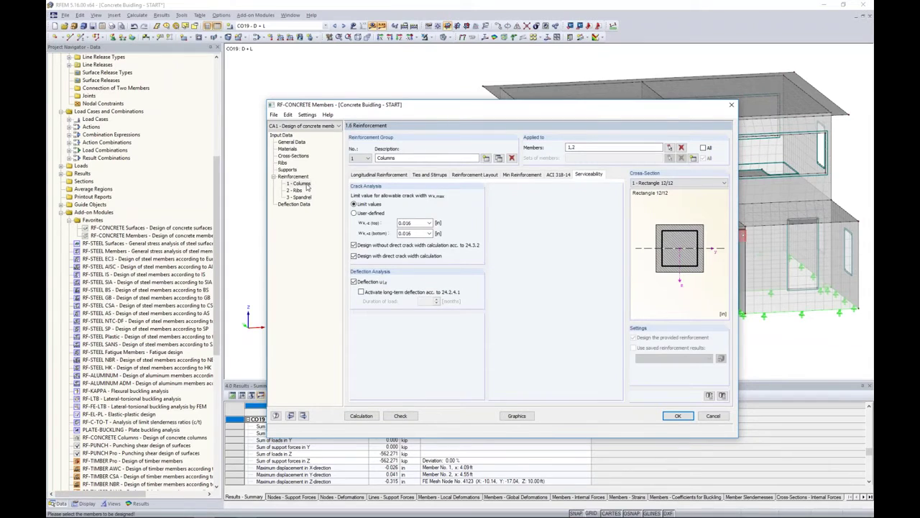
left_click(387, 176)
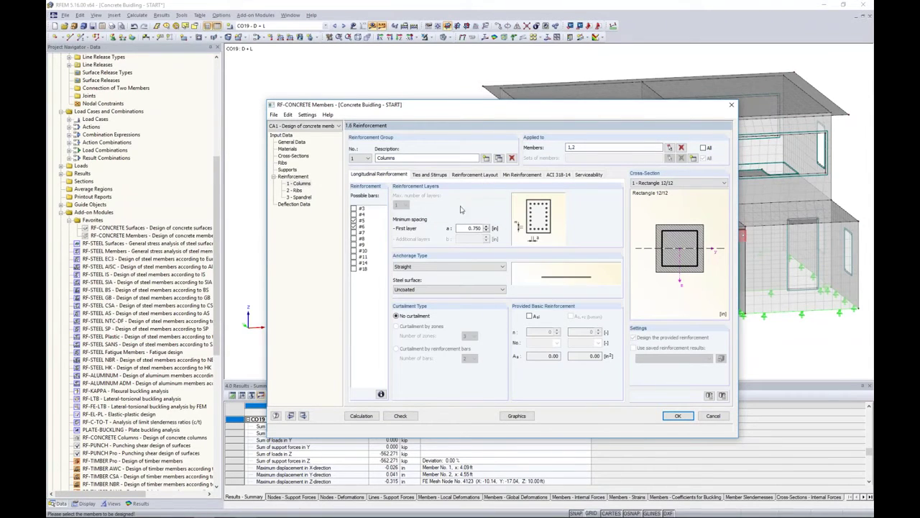
left_click(363, 416)
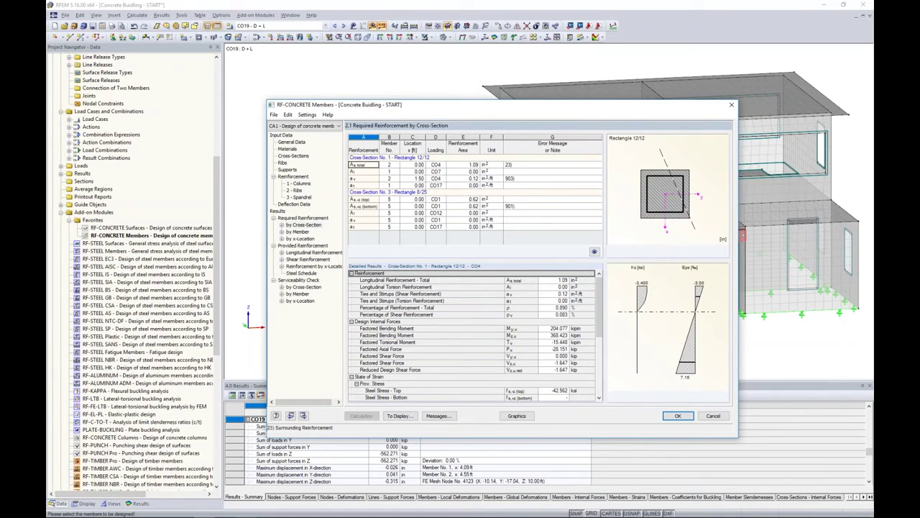
Step: Examine the required reinforcement by member, comparing governing locations and loadings for column member 2 and rib member 3 against the model
left_click(299, 232)
left_click_drag(481, 110, 463, 305)
left_click(418, 367)
left_click(418, 396)
scroll(419, 397, "down", 2)
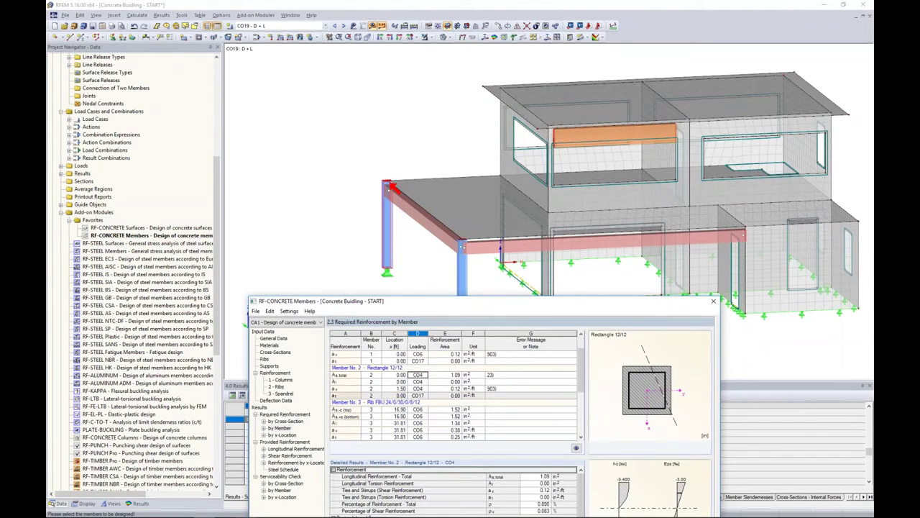
left_click(418, 401)
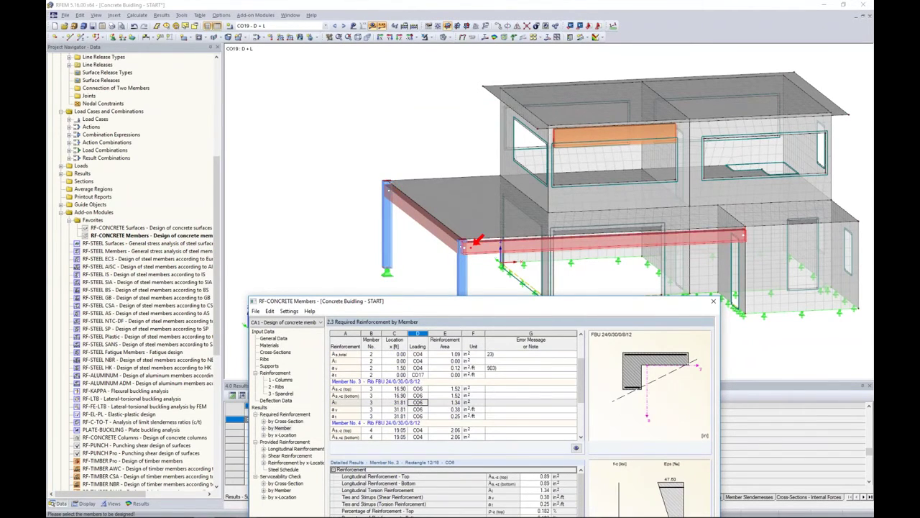
left_click_drag(447, 302, 475, 114)
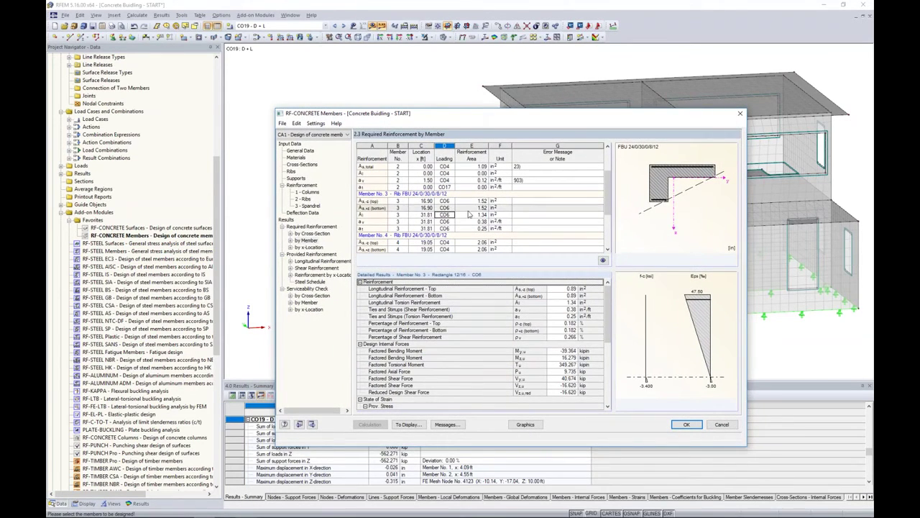
left_click(442, 202)
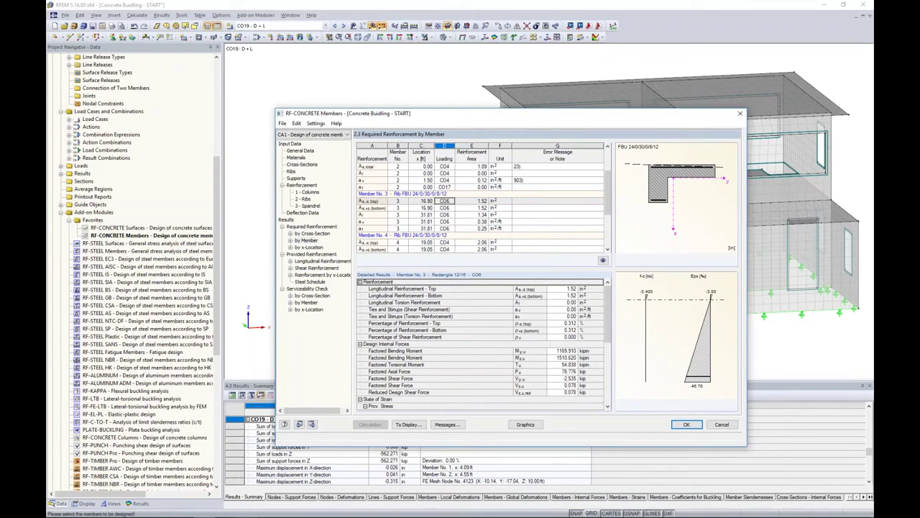
left_click(445, 221)
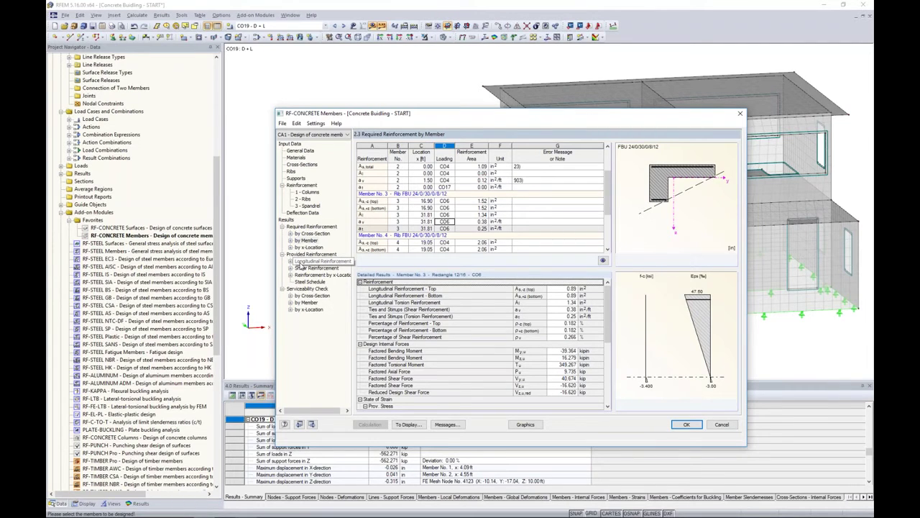
Step: Inspect the provided longitudinal reinforcement in 3D for member 1 and for the bottom bars of rib member 3
left_click(302, 262)
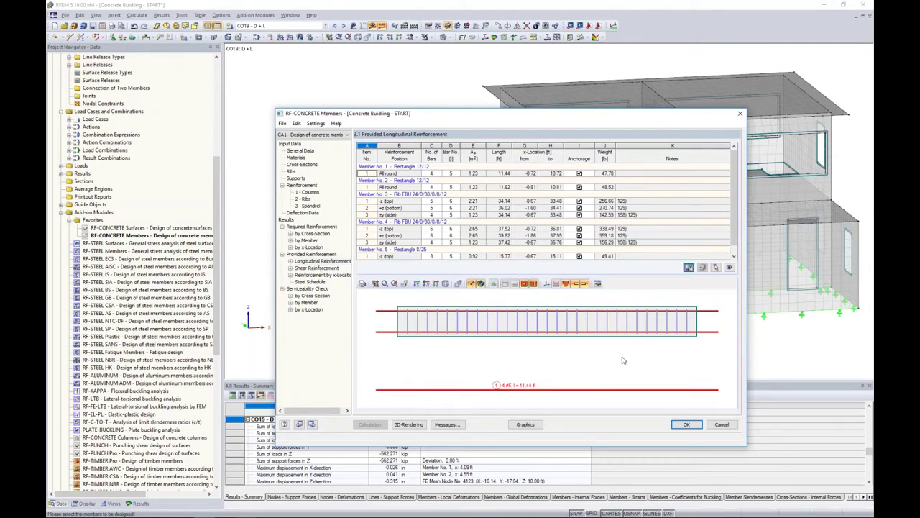
mouse_move(638, 349)
middle_mouse_down("ctrl")
mouse_move(631, 362)
mouse_move(506, 375)
middle_mouse_up("ctrl")
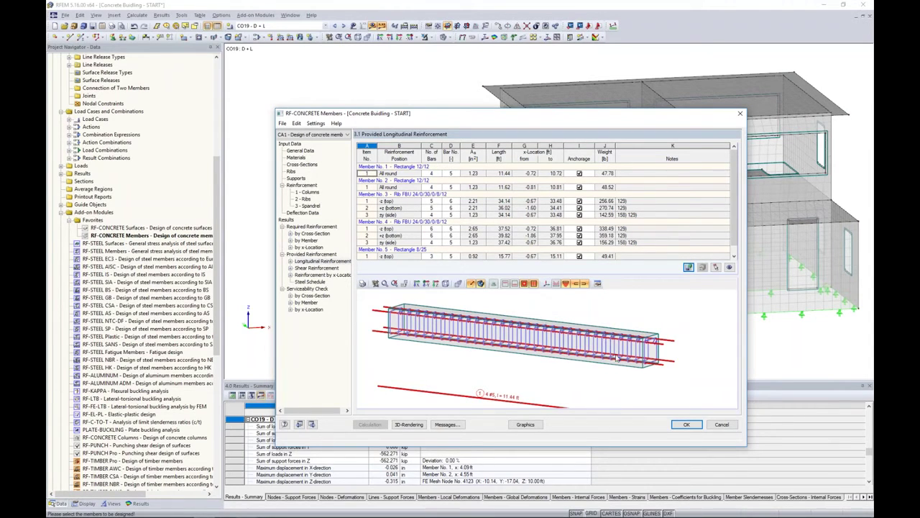
left_click(506, 209)
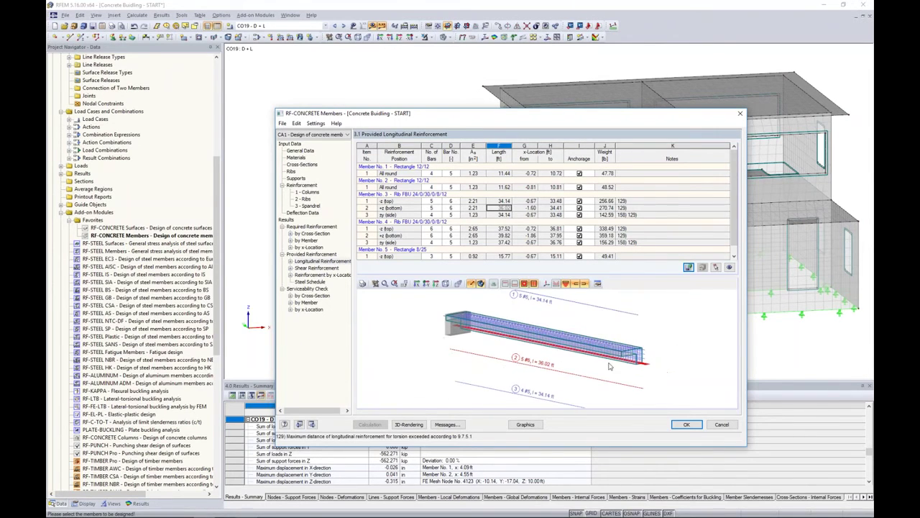
scroll(638, 372, "up", 4)
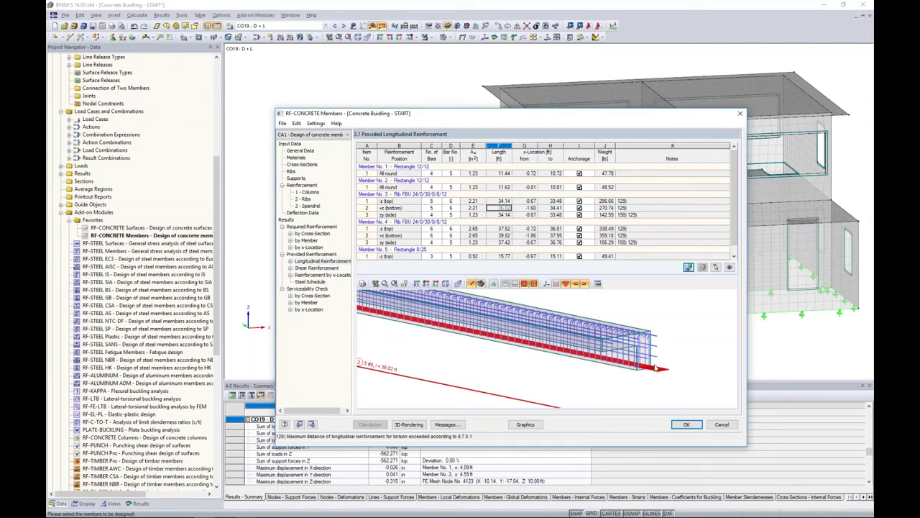
Step: Inspect the provided shear reinforcement of member 1 in a separate enlarged 3D view
left_click(318, 268)
left_click(613, 363)
middle_click_drag(611, 361, 558, 338, "ctrl")
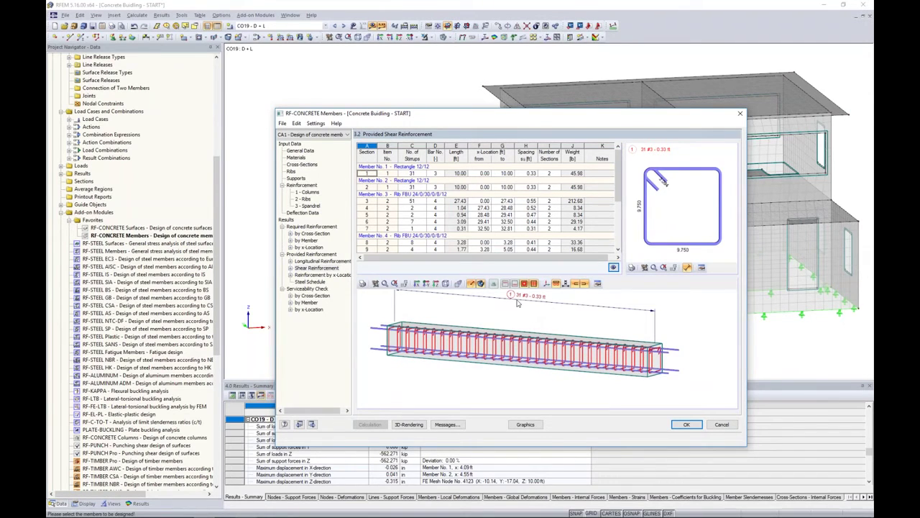
double_click(569, 320)
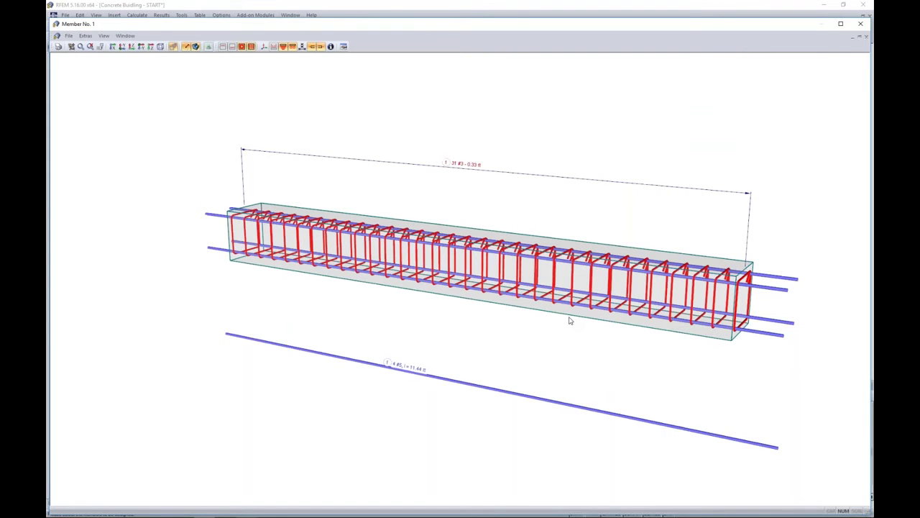
middle_click_drag(569, 335, 460, 309)
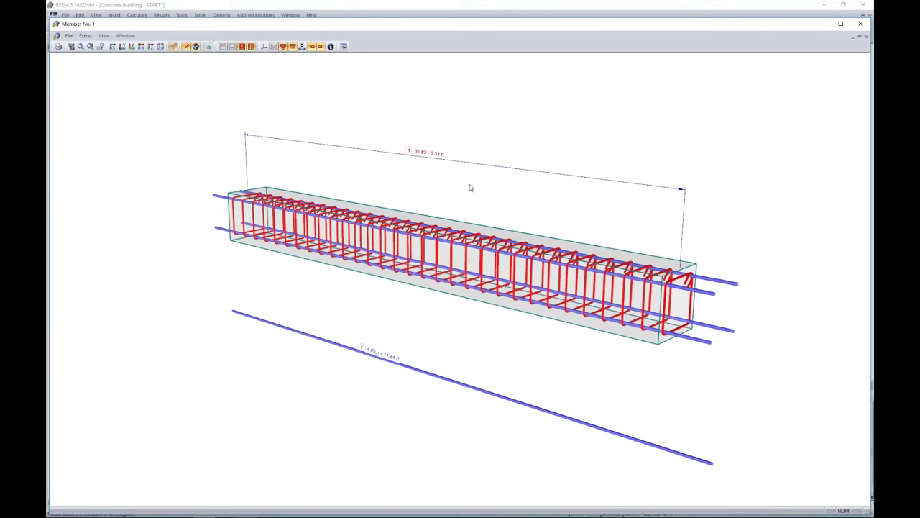
Step: Change member 1's stirrups to #4 bars with a spacing of 0.42 ft
double_click(424, 154)
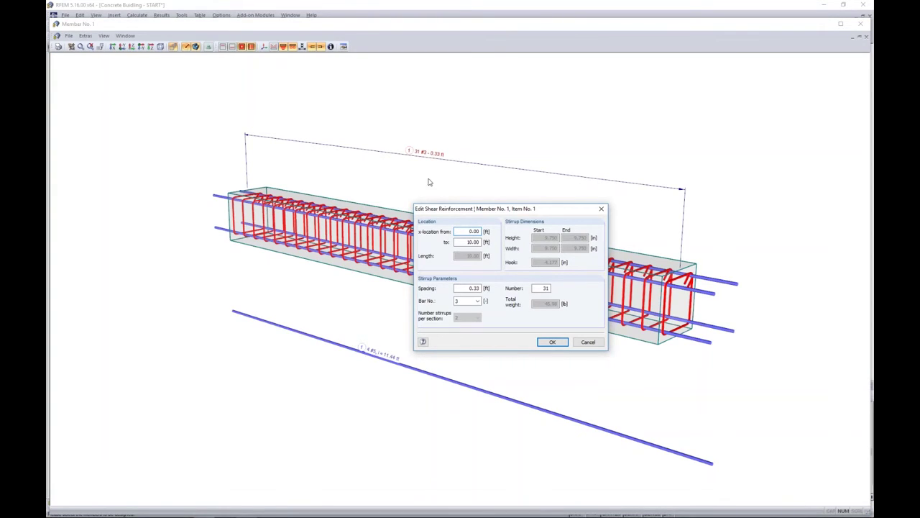
left_click(471, 303)
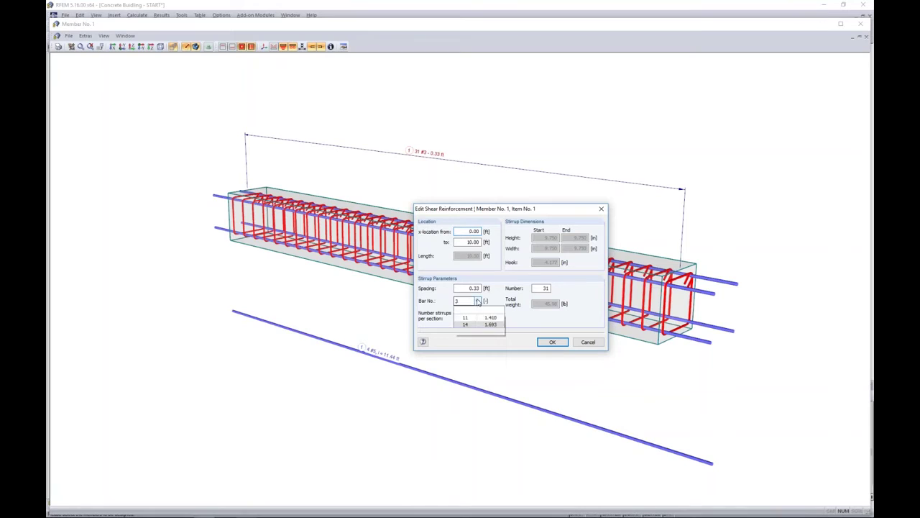
left_click(465, 327)
left_click_drag(466, 288, 490, 285)
type("0.")
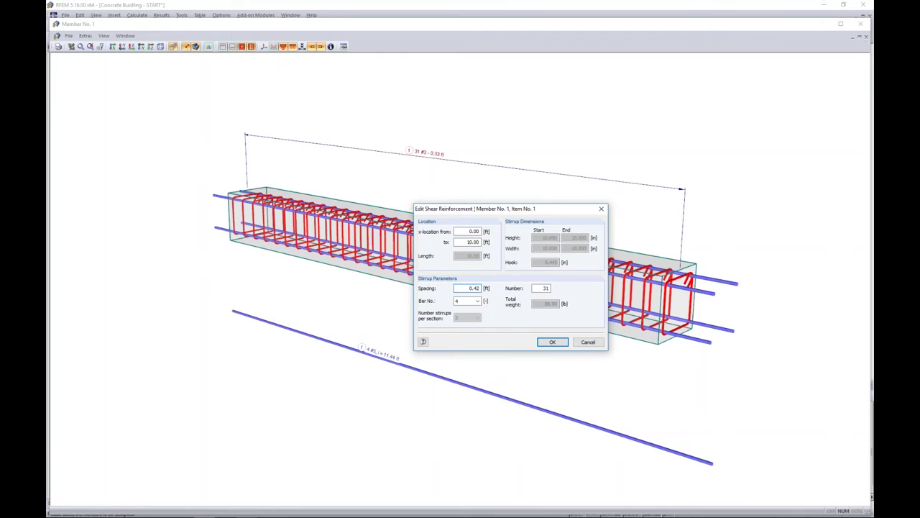
left_click(553, 341)
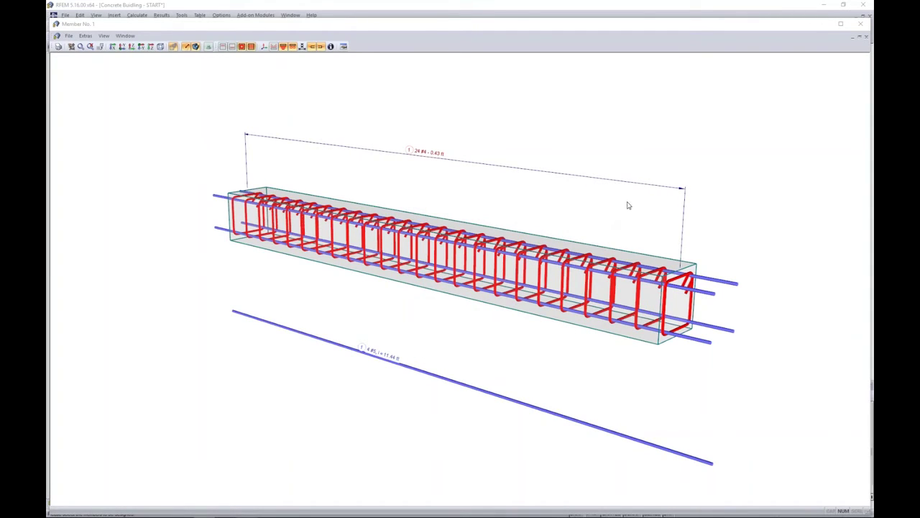
Step: Close the enlarged member view, recalculate the provided safety with the modified stirrups, and check the note on member 1's shear reinforcement
left_click(861, 24)
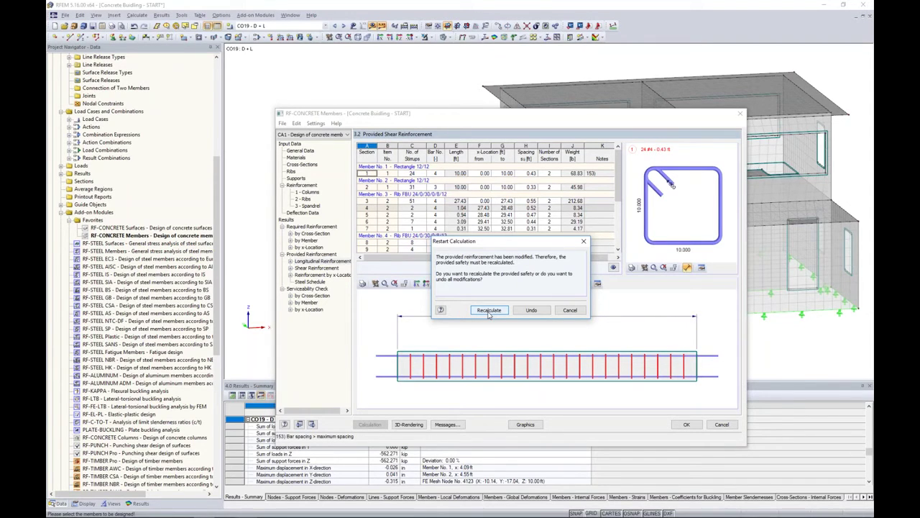
left_click(489, 310)
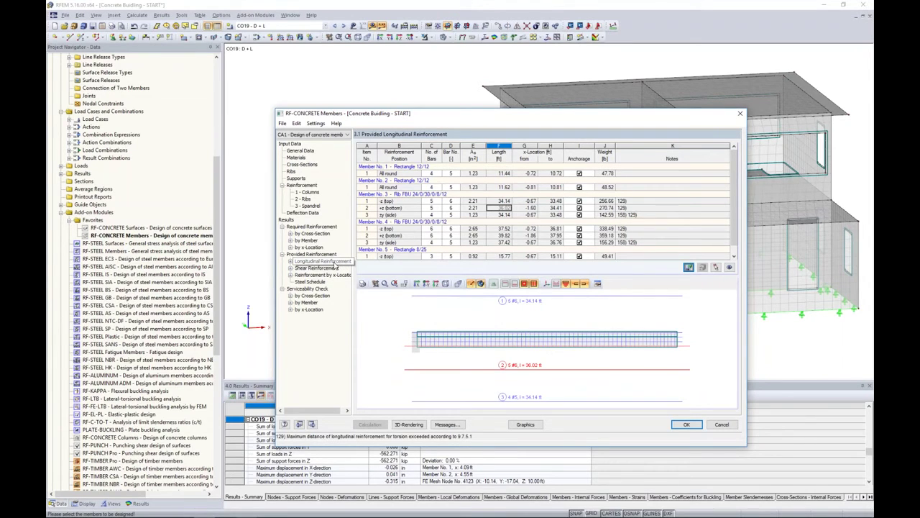
left_click(320, 268)
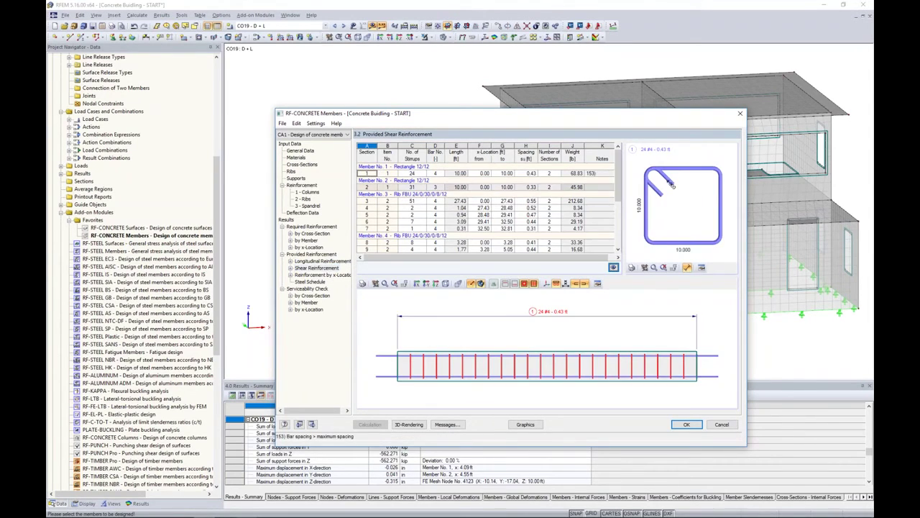
left_click(581, 175)
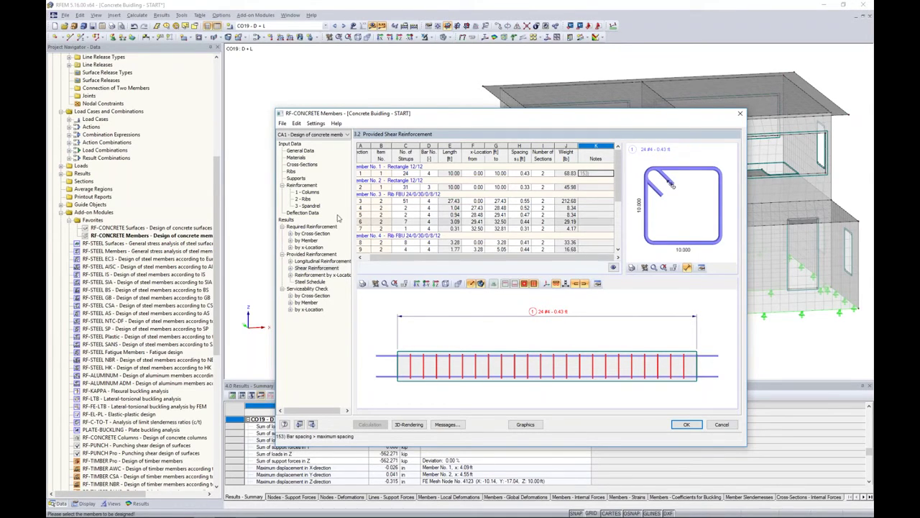
Step: Examine the serviceability check by cross-section for the ribs' deflection, bar spacing and crack width, locating member 3's deflection check in the model
left_click(313, 296)
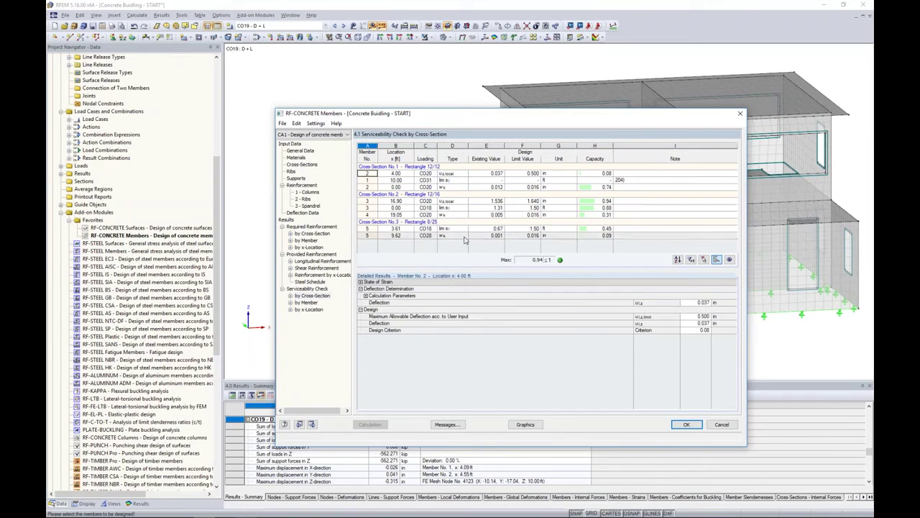
left_click(463, 204)
left_click(460, 207)
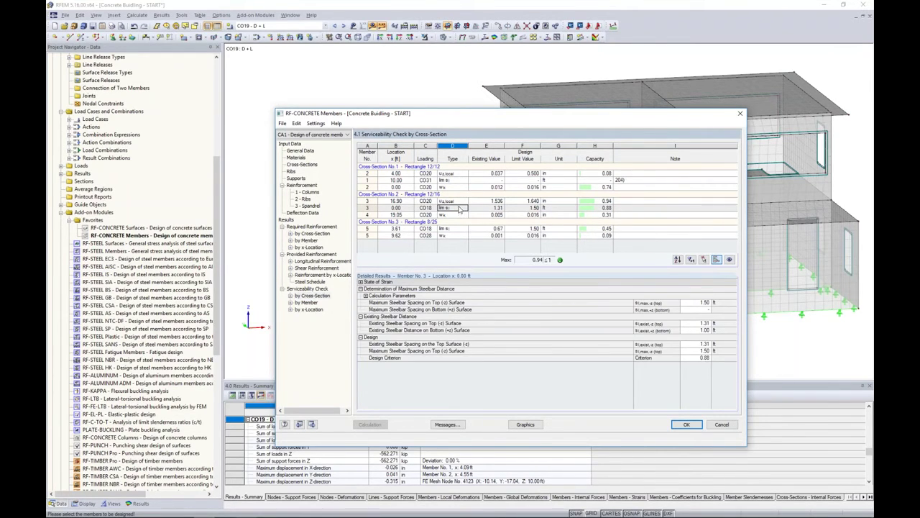
left_click(455, 215)
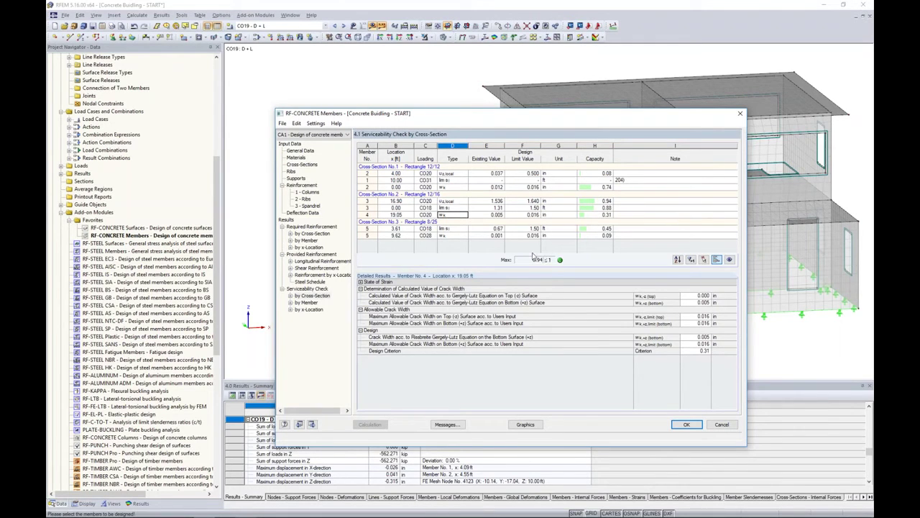
key("Up")
left_click_drag(505, 122, 500, 298)
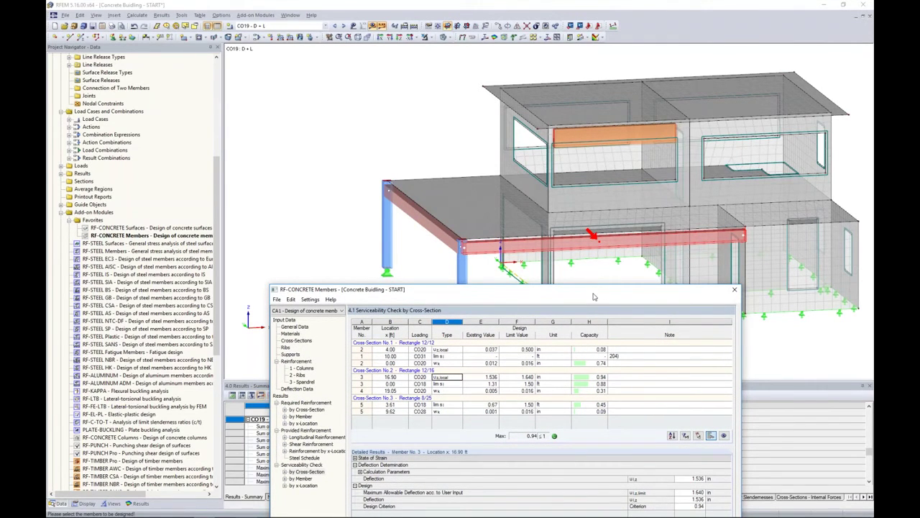
left_click_drag(594, 296, 592, 124)
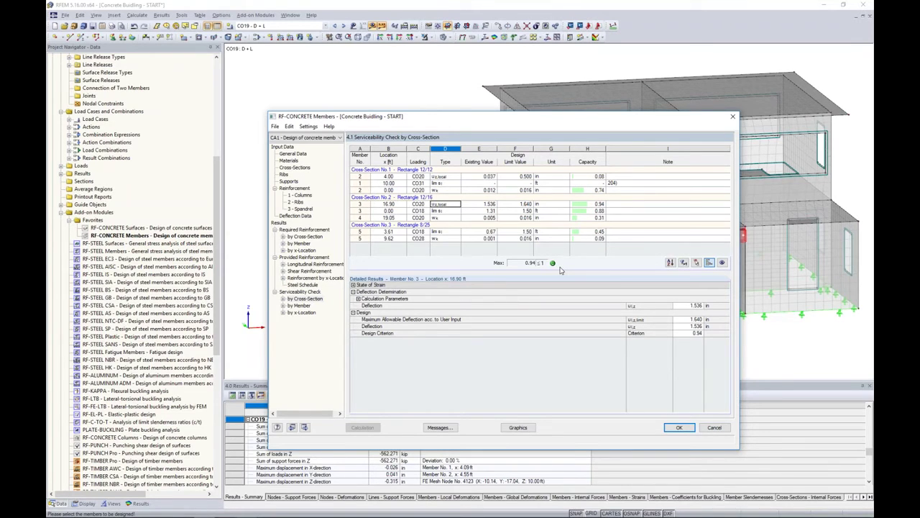
Step: Show the RF-CONCRETE Members CA1 results graphically on the model and turn off the reinforcement rendering
left_click(523, 430)
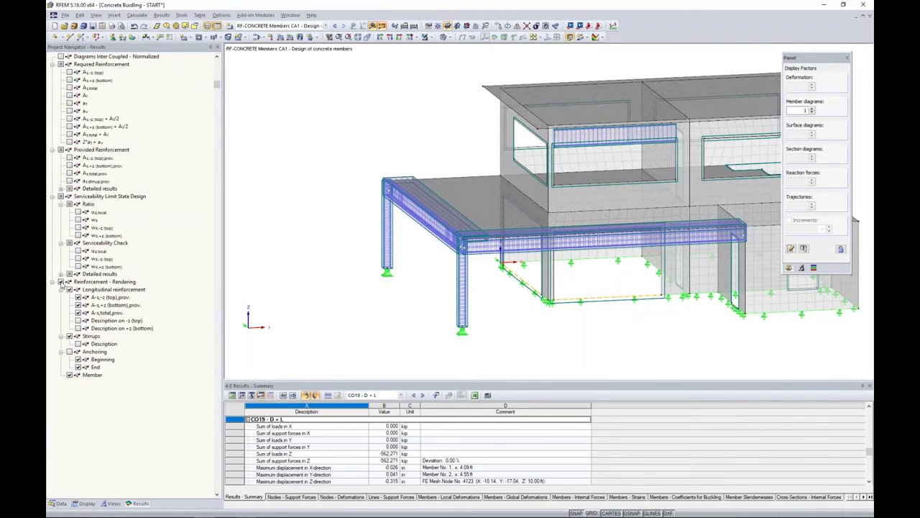
middle_click_drag(678, 194, 588, 203)
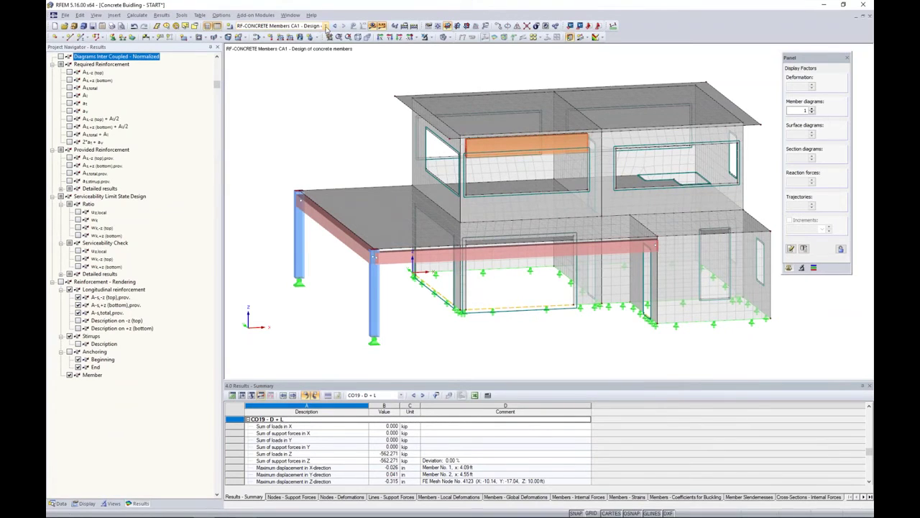
left_click(325, 26)
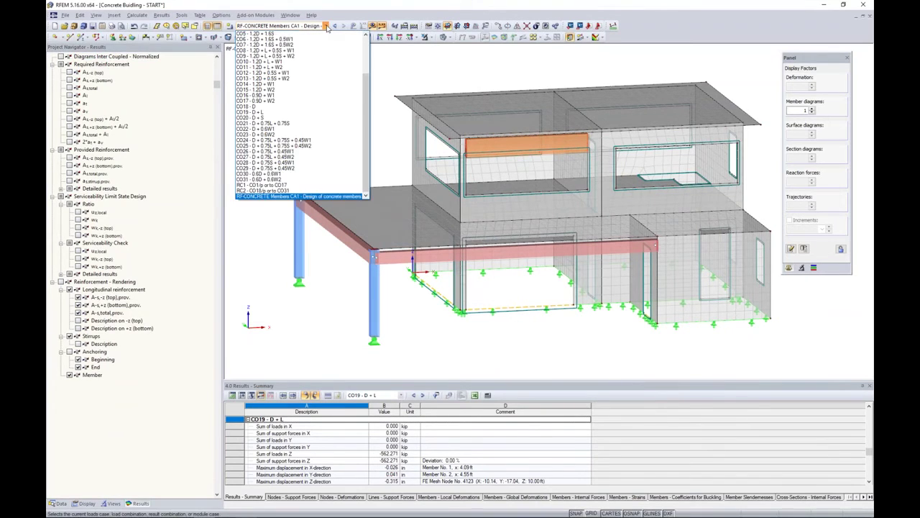
left_click(259, 196)
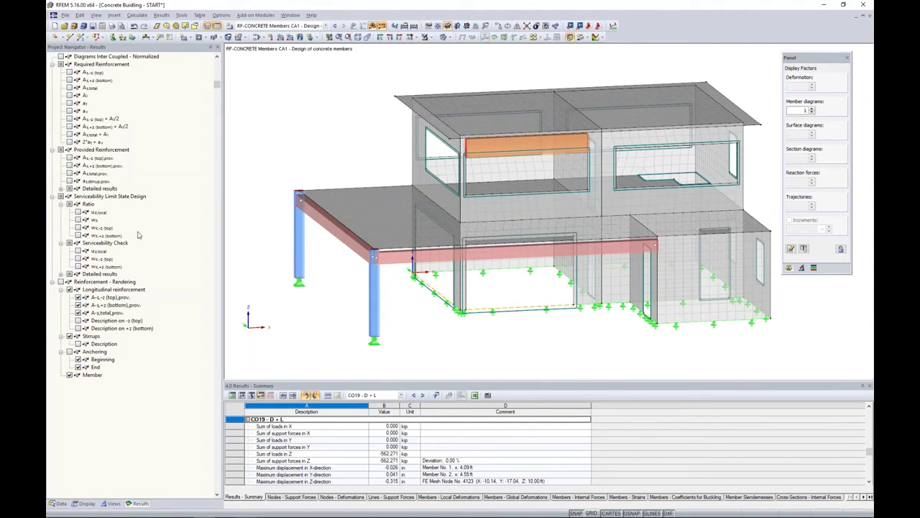
Step: Isolate rib member 4 as the only active object and display the model as a wireframe
middle_click_drag(332, 289, 388, 280, "ctrl")
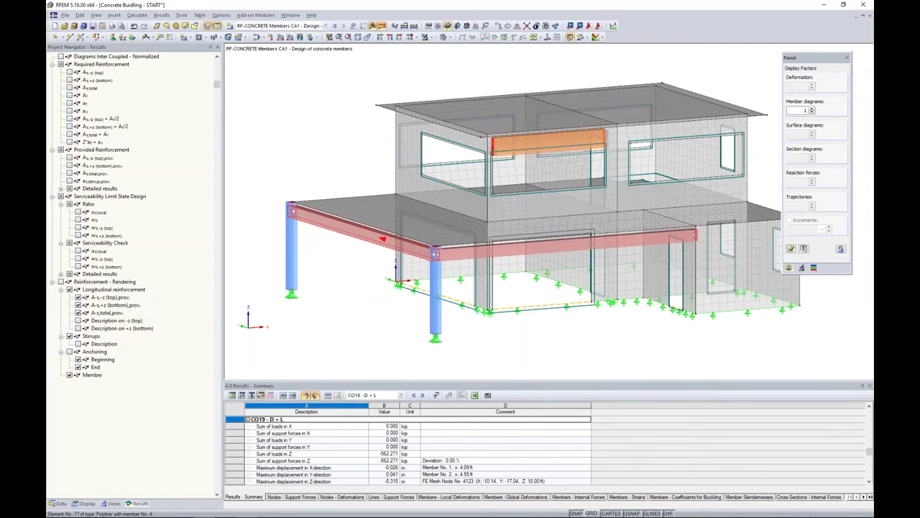
left_click(425, 37)
left_click(433, 47)
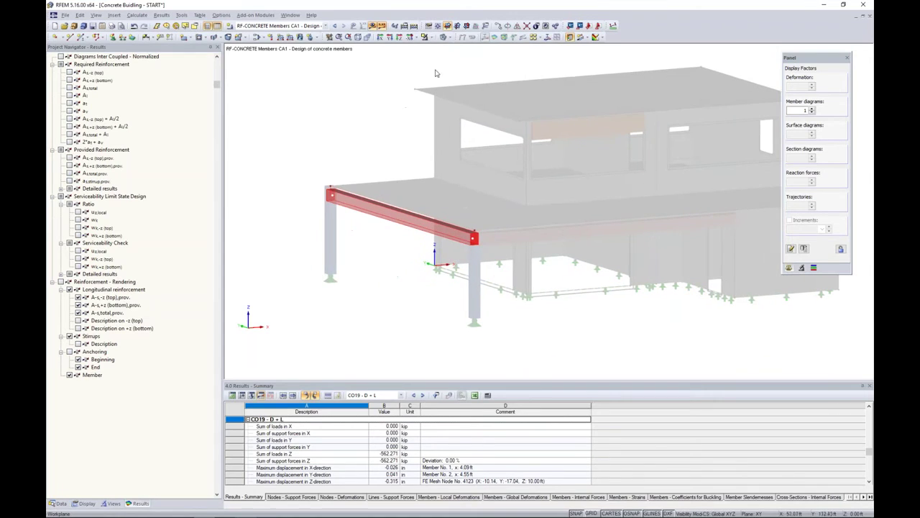
left_click(444, 37)
left_click(460, 65)
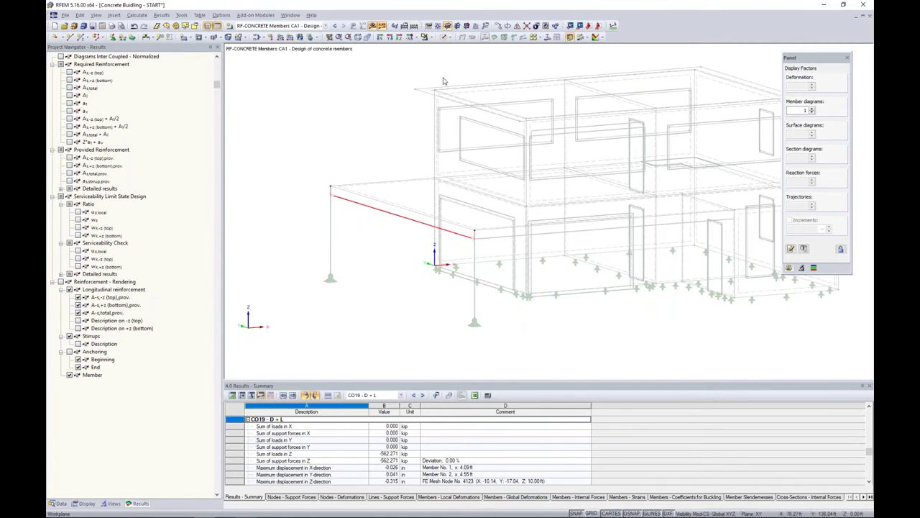
Step: Compare the required and provided bottom longitudinal reinforcement diagrams on the isolated rib, and hide both diagrams
scroll(402, 215, "up", 5)
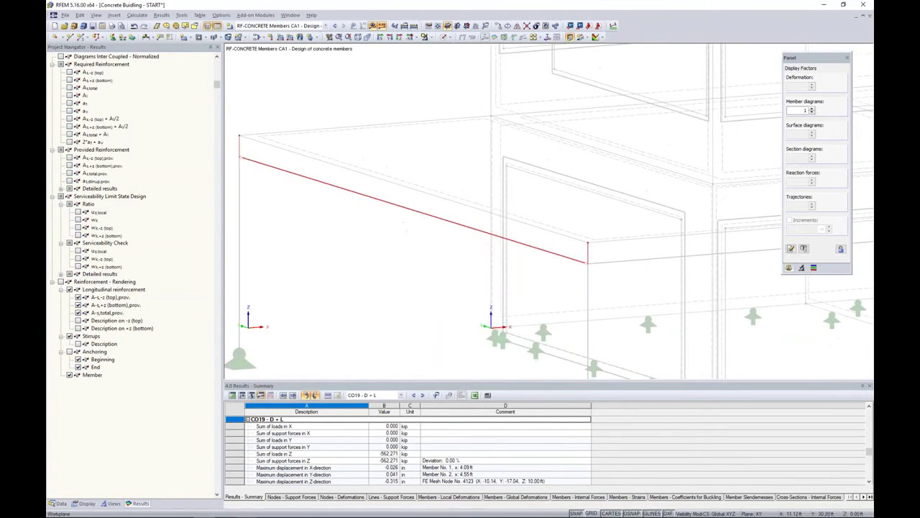
middle_click_drag(460, 197, 467, 191)
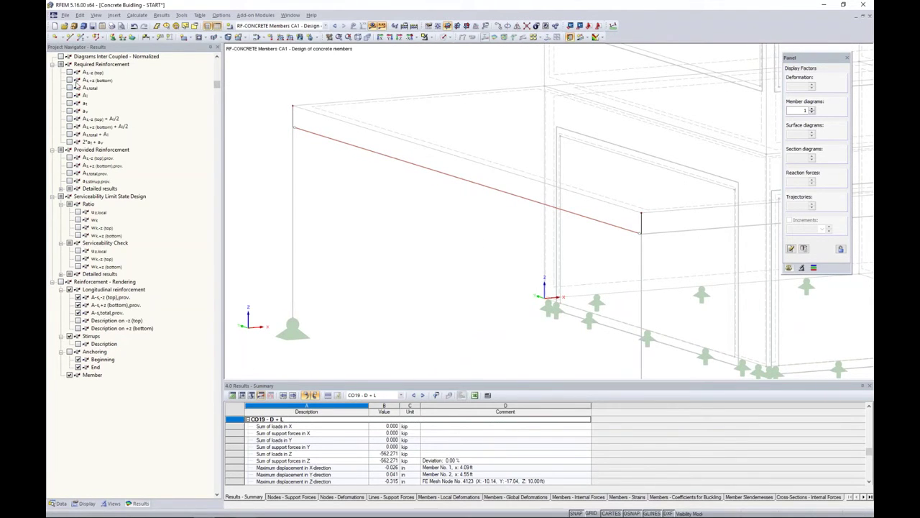
left_click(69, 80)
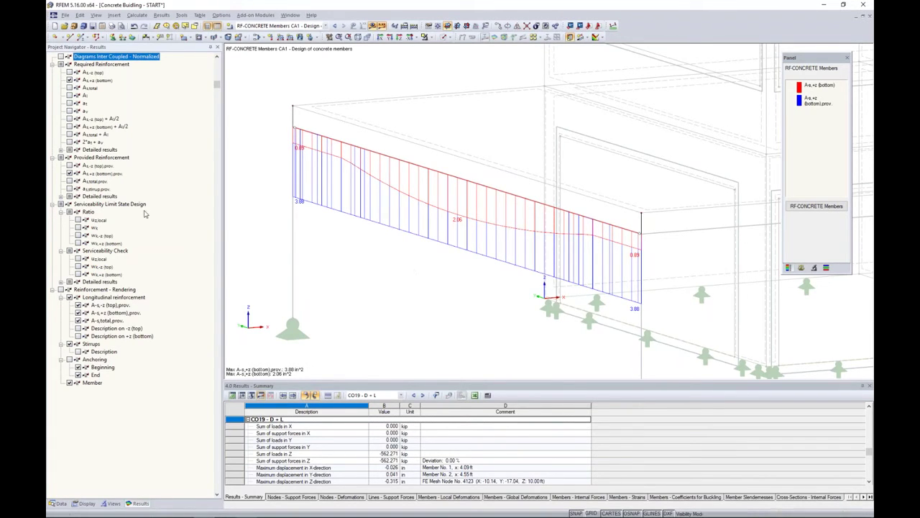
left_click(69, 173)
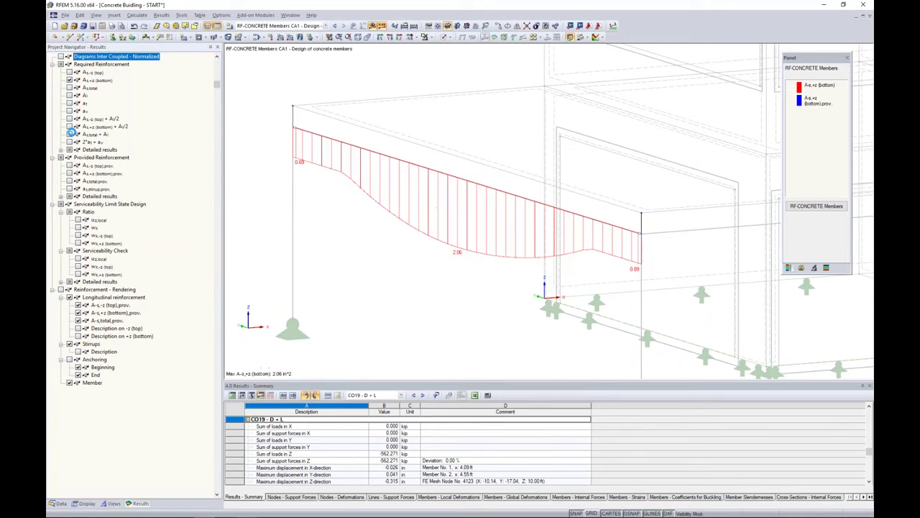
left_click(70, 80)
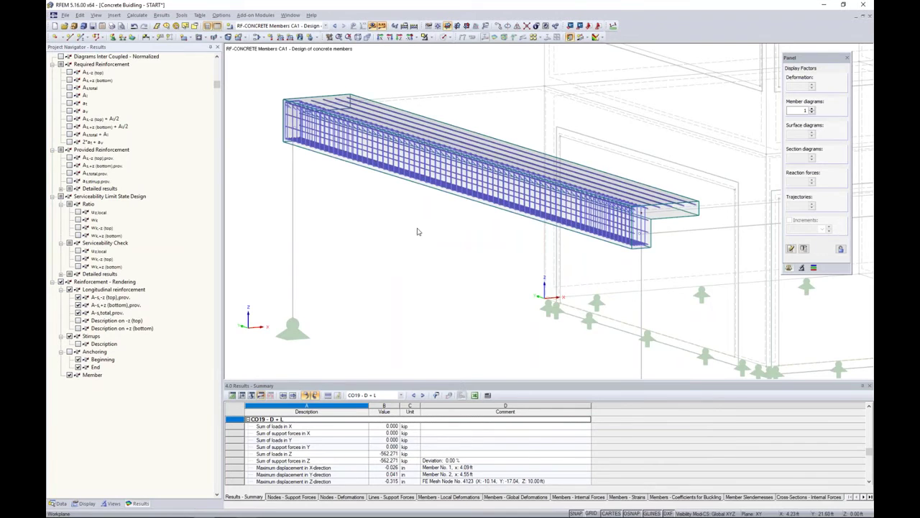
Step: Examine the rendered longitudinal bars and stirrups of the isolated rib from several angles
scroll(422, 230, "down", 1)
scroll(477, 231, "down", 2)
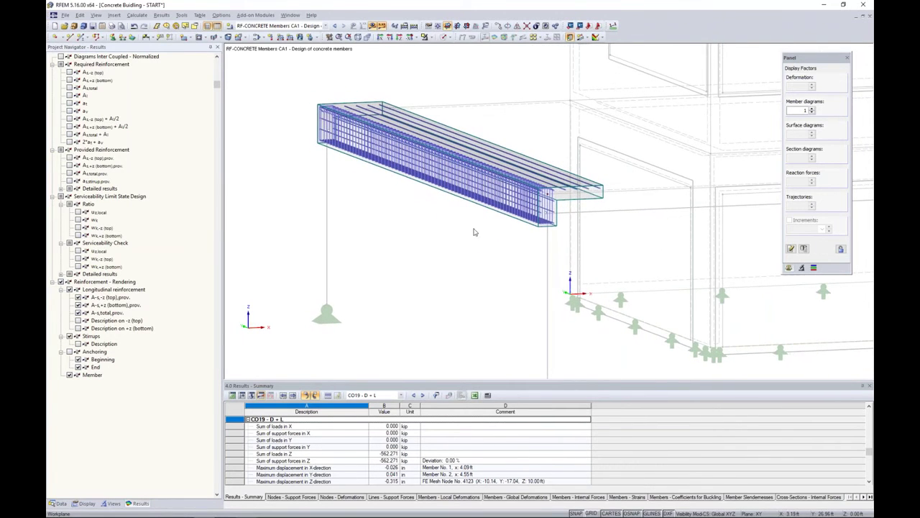
scroll(505, 236, "up", 2)
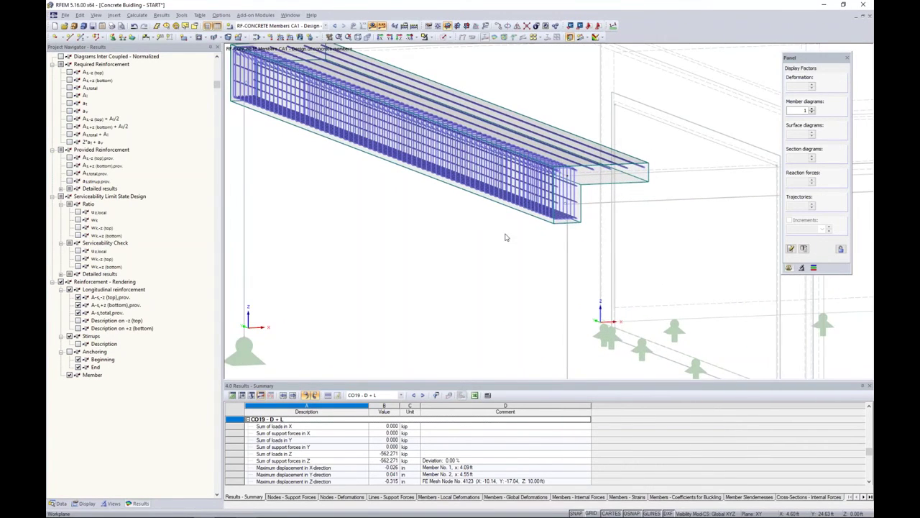
middle_click_drag(505, 238, 481, 252, "ctrl")
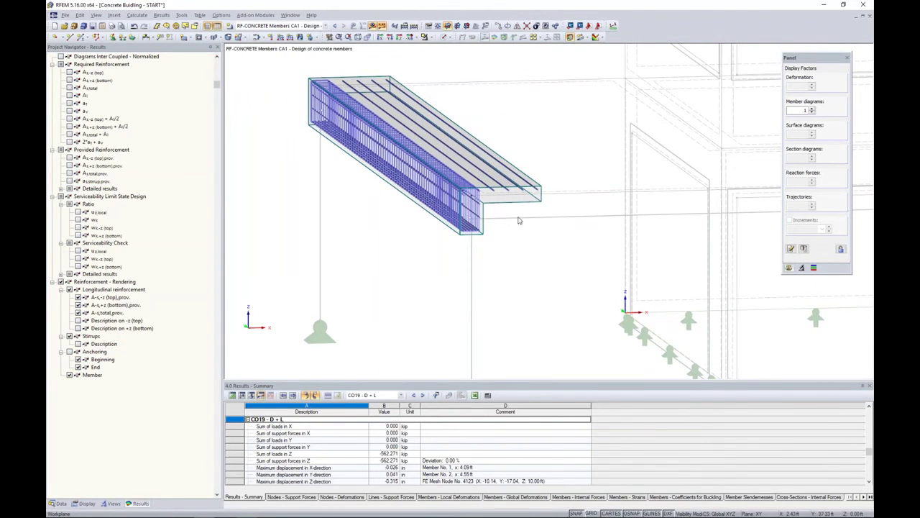
scroll(504, 242, "down", 1)
middle_click_drag(504, 242, 585, 251, "ctrl")
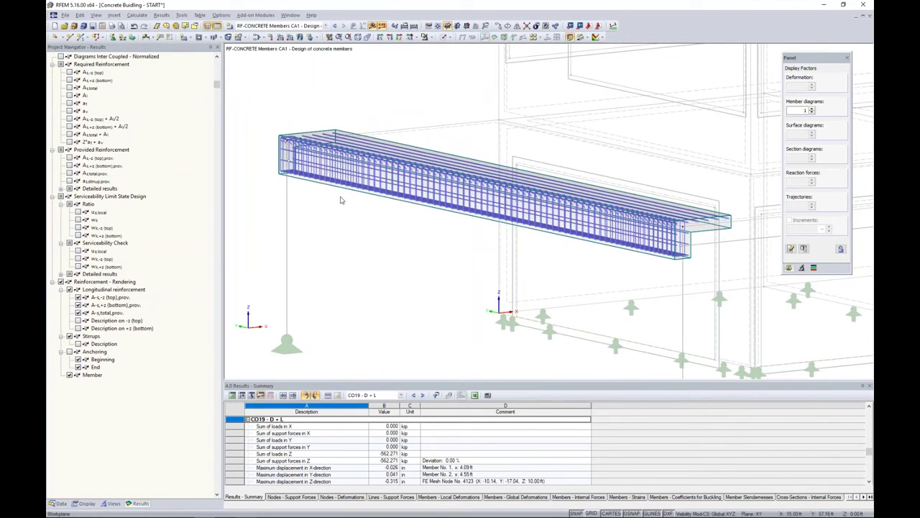
scroll(435, 219, "down", 3)
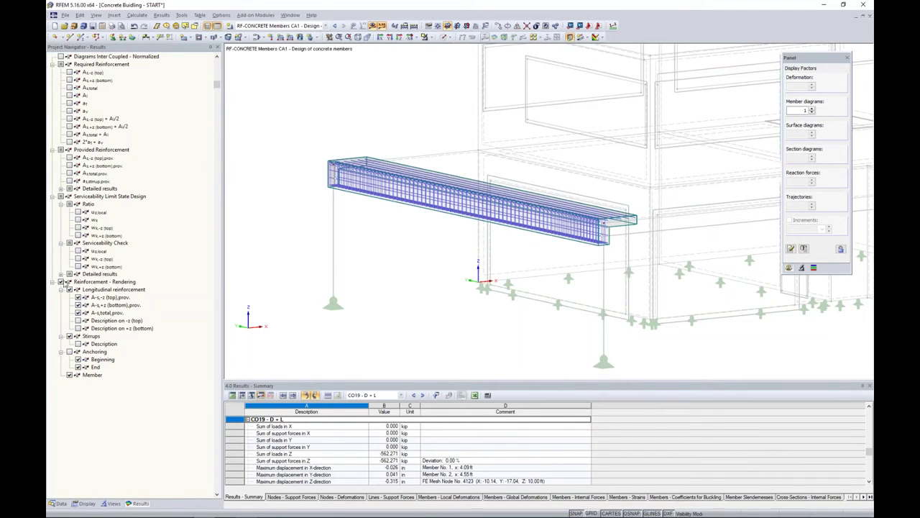
Step: Display the model as solid transparent and cancel the visibility mode to bring back the whole building
scroll(431, 129, "down", 2)
middle_click_drag(596, 136, 480, 169)
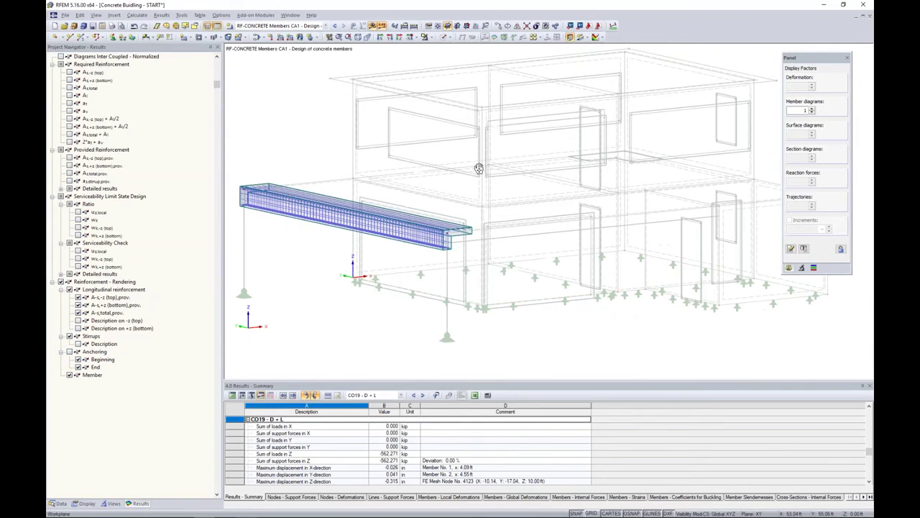
left_click(449, 37)
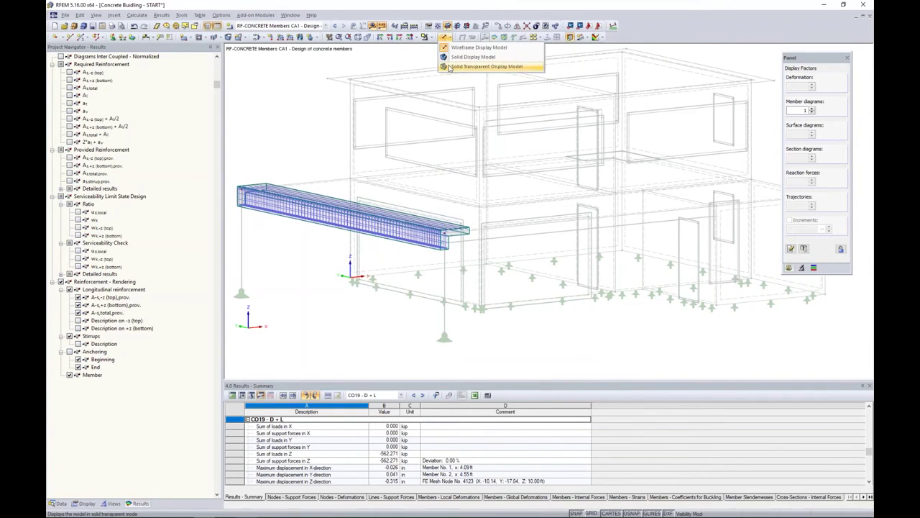
left_click(449, 67)
left_click(429, 37)
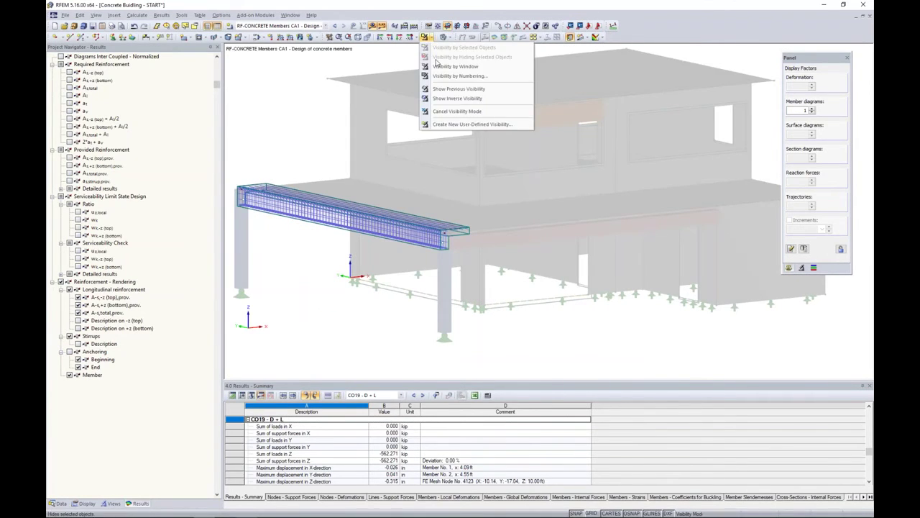
left_click(444, 111)
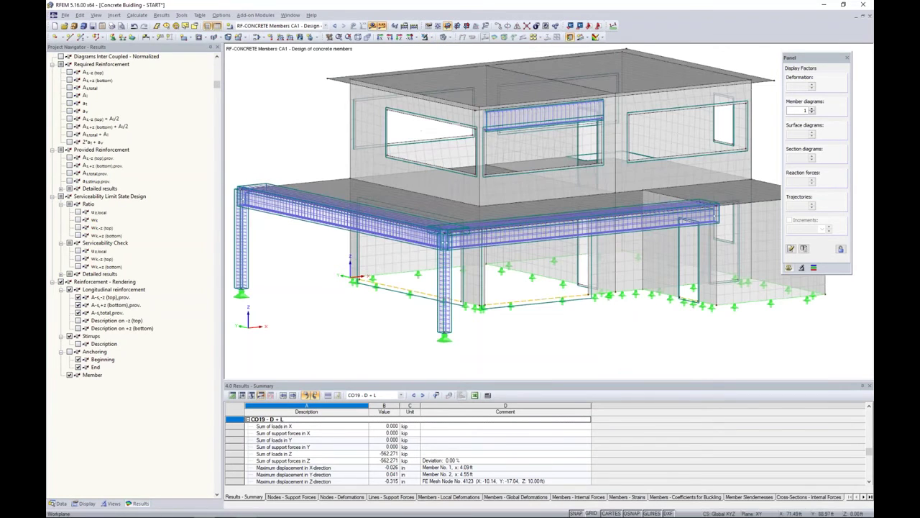
Step: Isolate the upper-floor front wall together with the result beam above its window opening
left_click(509, 194)
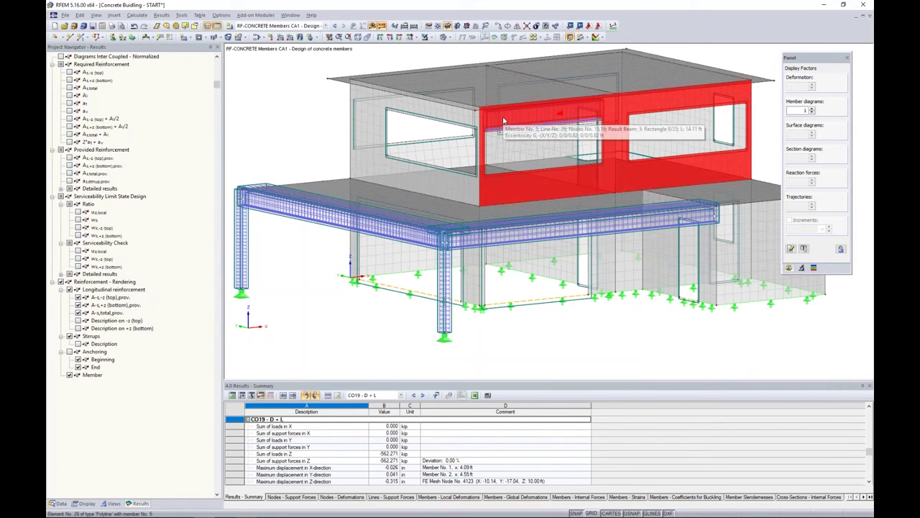
left_click(435, 41)
left_click(437, 48)
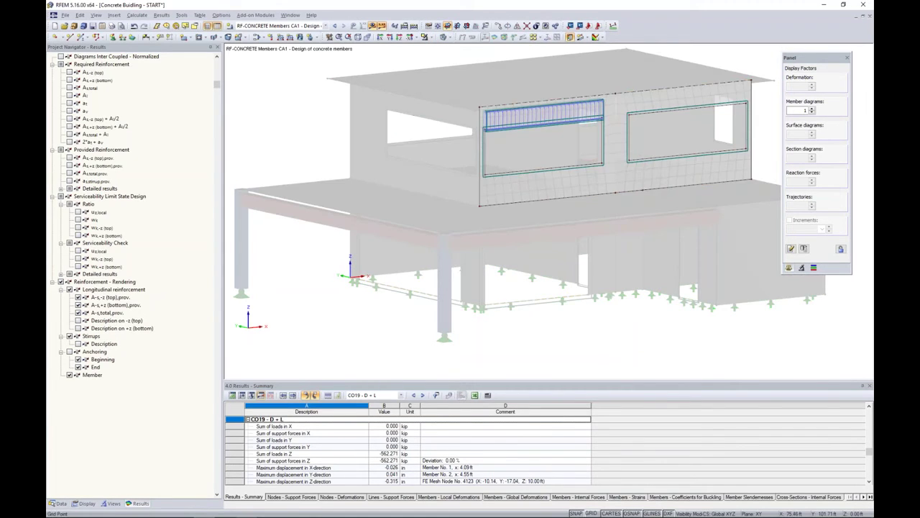
Step: Examine the result beam's rendered stirrups and longitudinal bars above the window opening, up close and from different angles
scroll(534, 151, "up", 3)
scroll(454, 160, "up", 2)
scroll(454, 159, "up", 1)
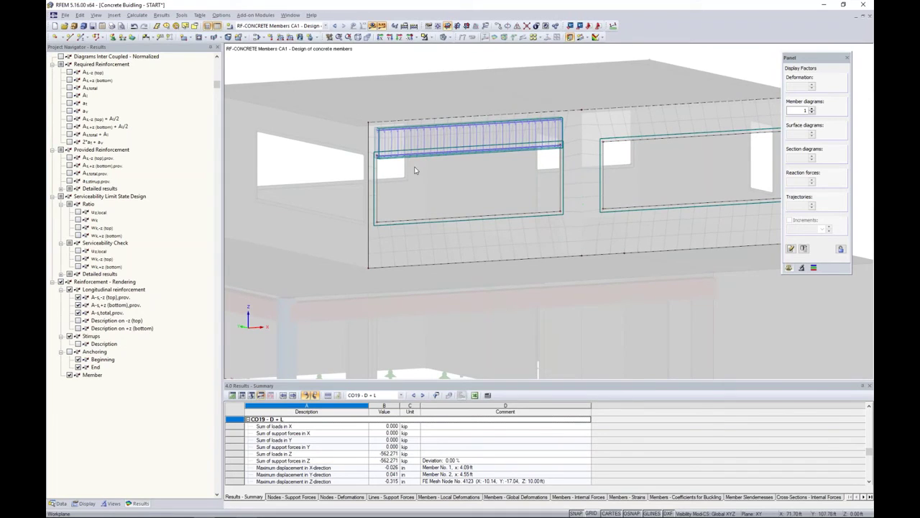
scroll(424, 171, "up", 1)
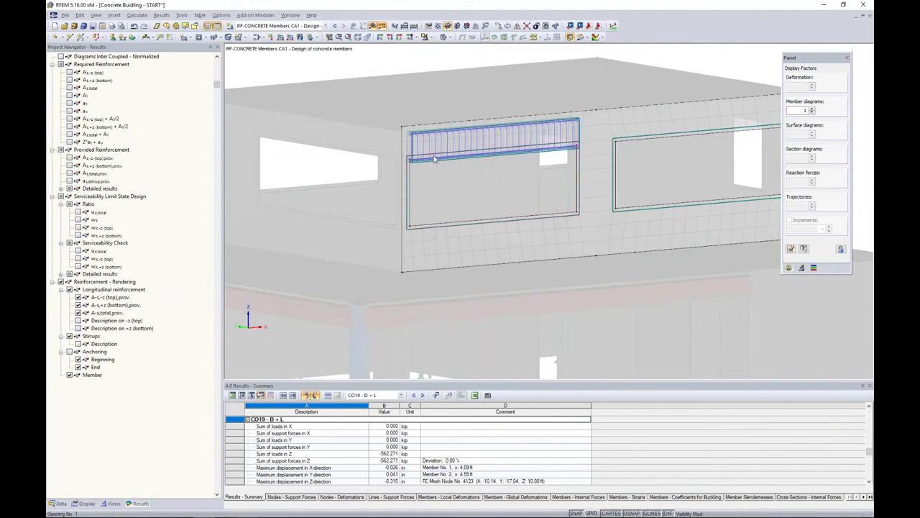
scroll(434, 158, "up", 1)
scroll(434, 158, "up", 2)
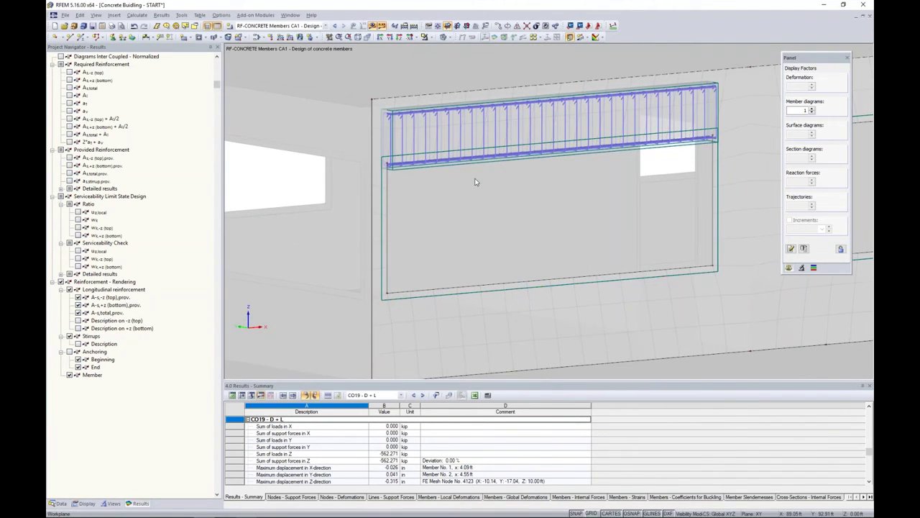
middle_click_drag(479, 195, 536, 210, "ctrl")
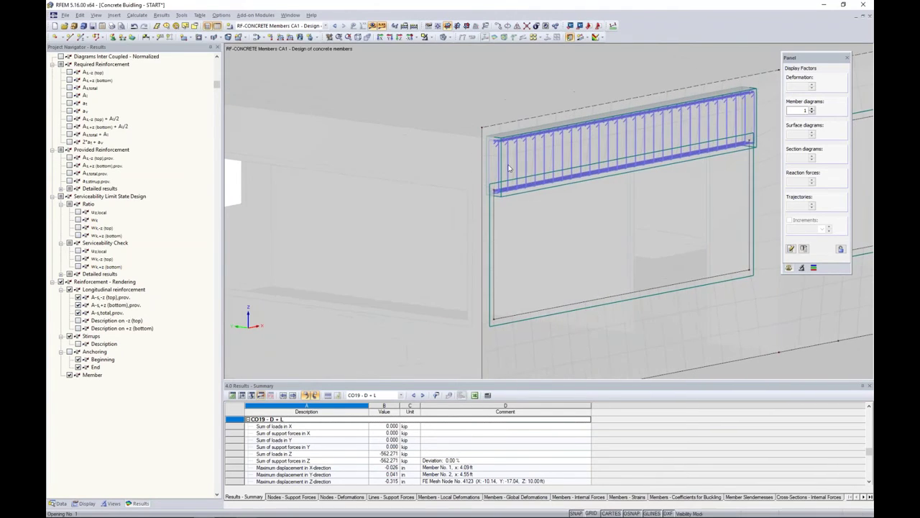
scroll(497, 151, "up", 2)
scroll(497, 151, "up", 2)
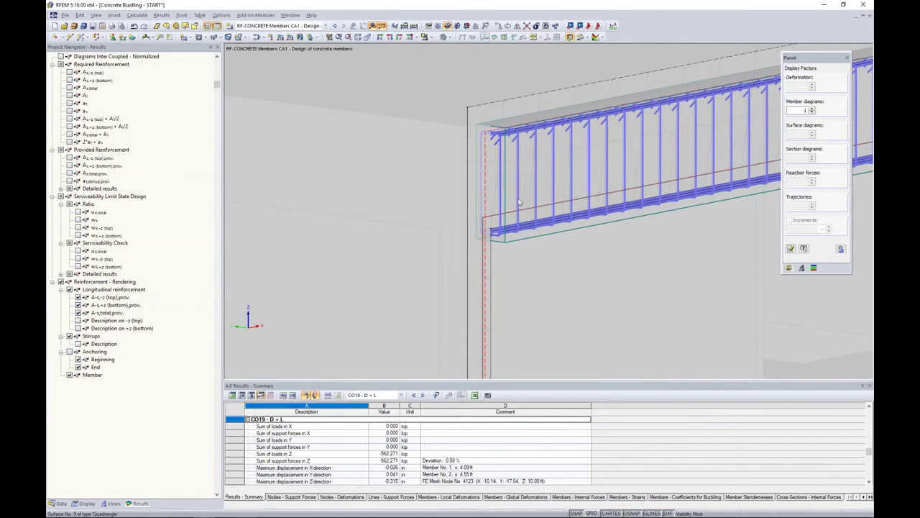
scroll(515, 208, "down", 5)
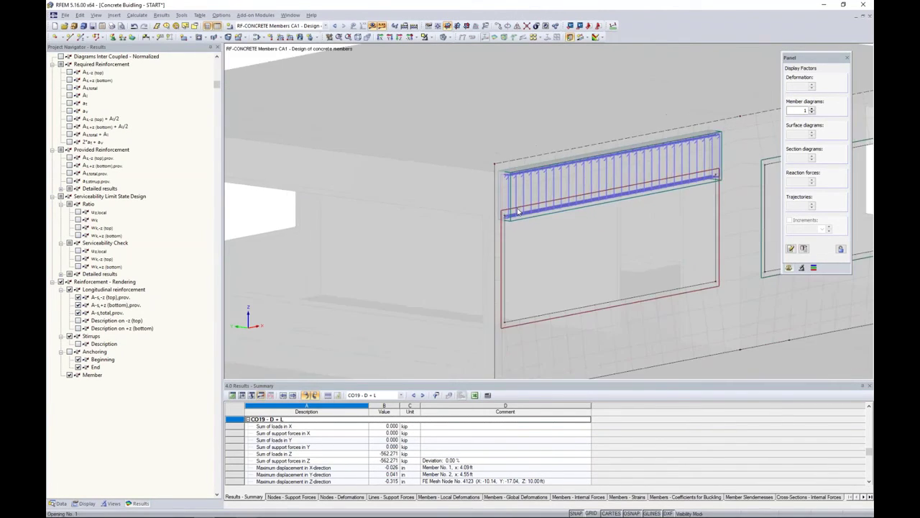
middle_click_drag(558, 260, 515, 229, "ctrl")
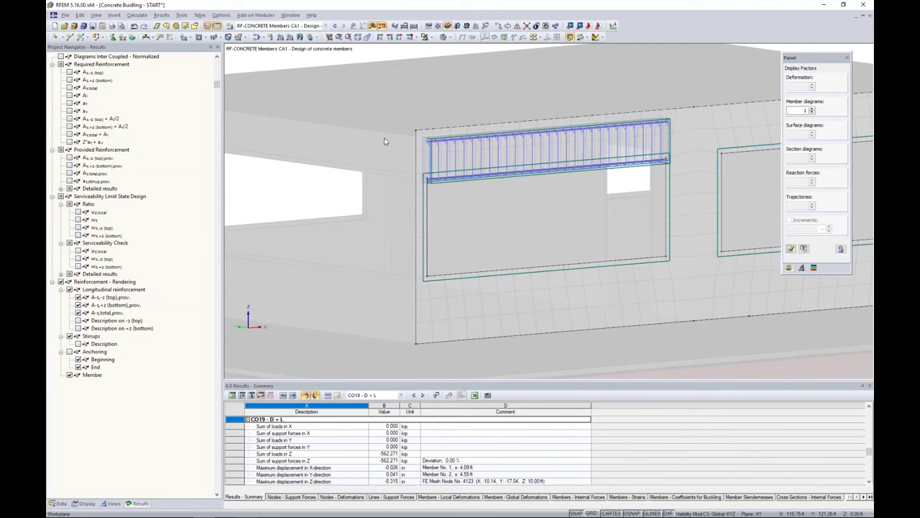
Step: Turn off the member design results and cancel the visibility mode to show the complete building
left_click(372, 26)
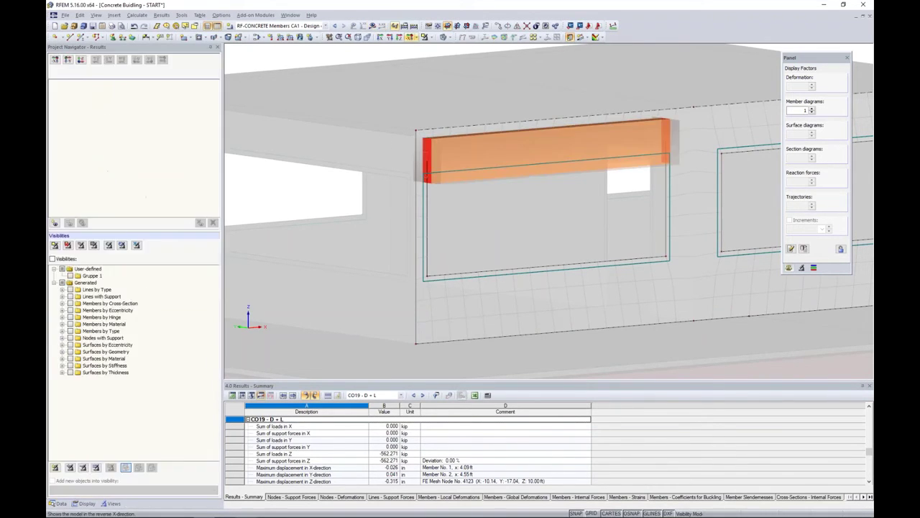
left_click(425, 37)
left_click(445, 112)
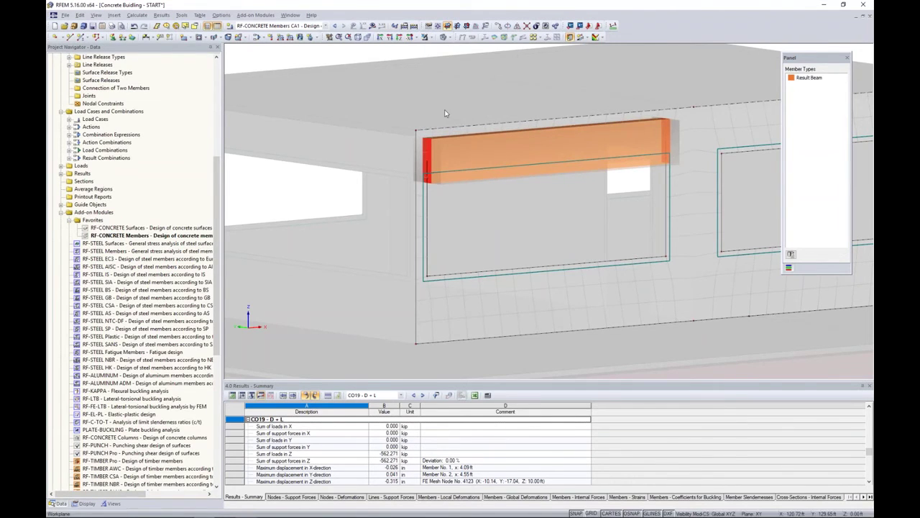
scroll(503, 148, "up", 5)
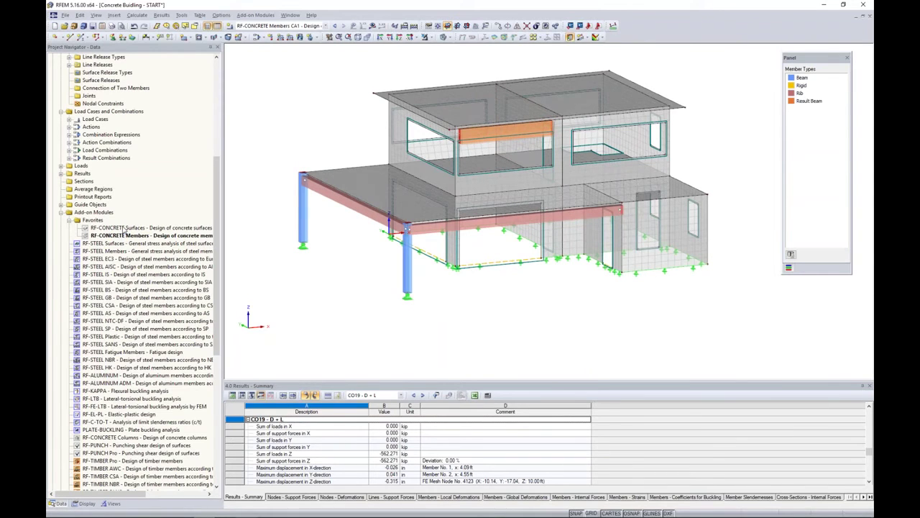
Step: Open the RF-CONCRETE Surfaces add-on module and choose ACI 318-14 as the design standard
double_click(125, 228)
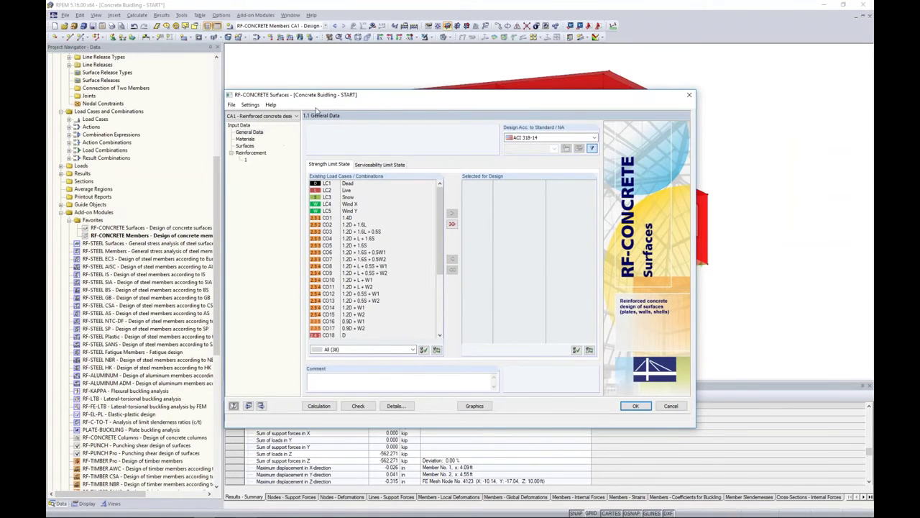
left_click_drag(321, 99, 324, 90)
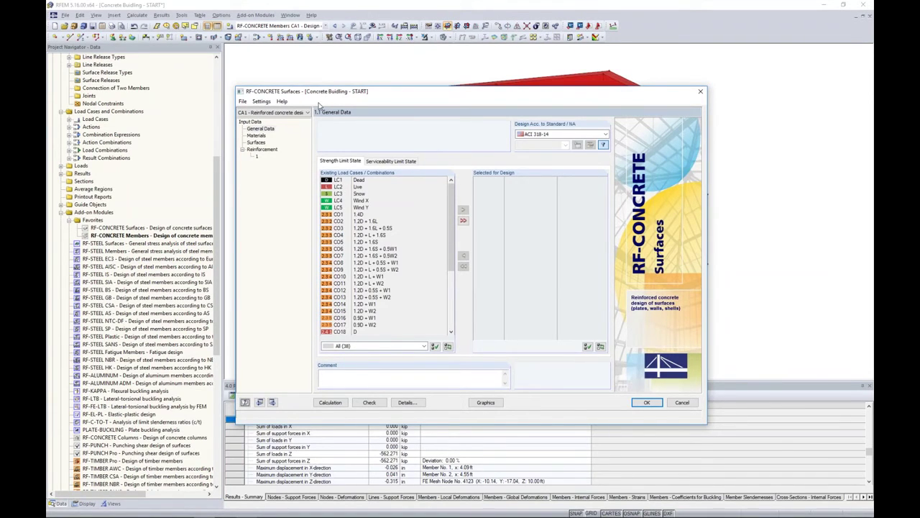
left_click(539, 135)
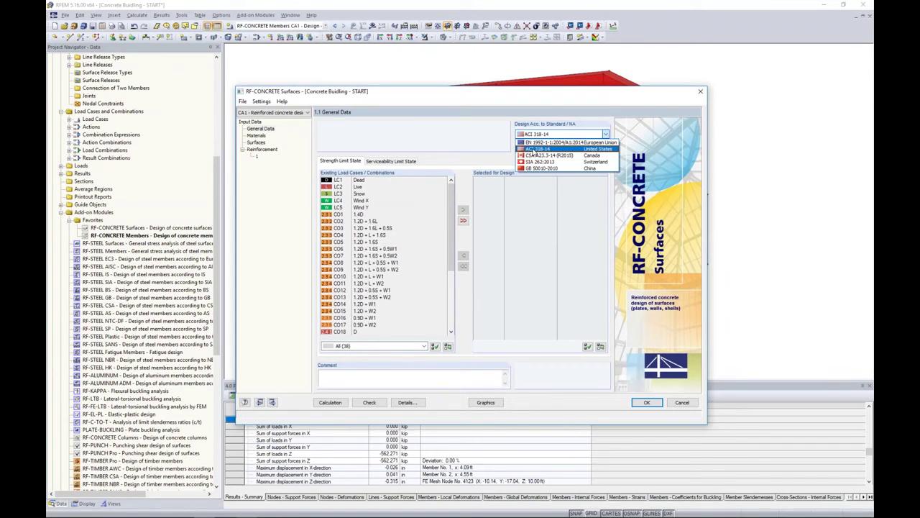
left_click(536, 149)
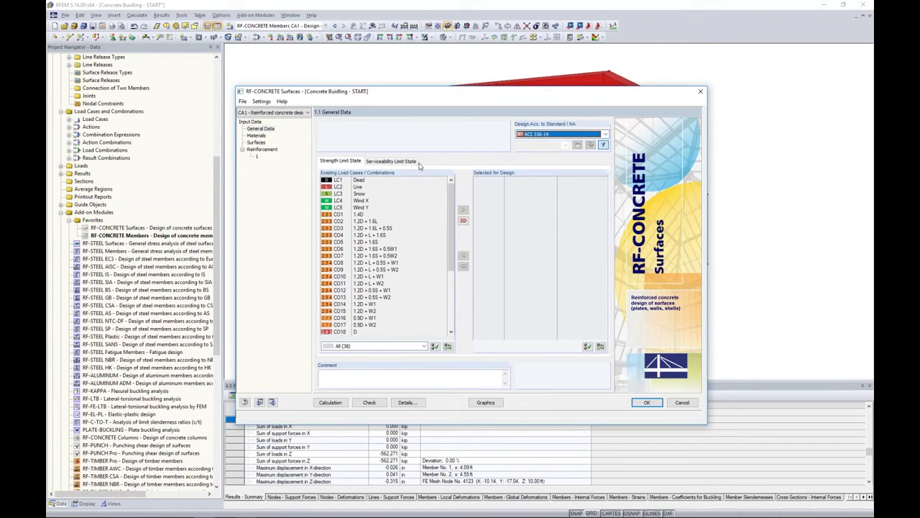
Step: Select load combinations CO1 to CO17 for the surfaces' strength limit state design
left_click(385, 216)
scroll(385, 237, "down", 1)
left_click(359, 304, "shift")
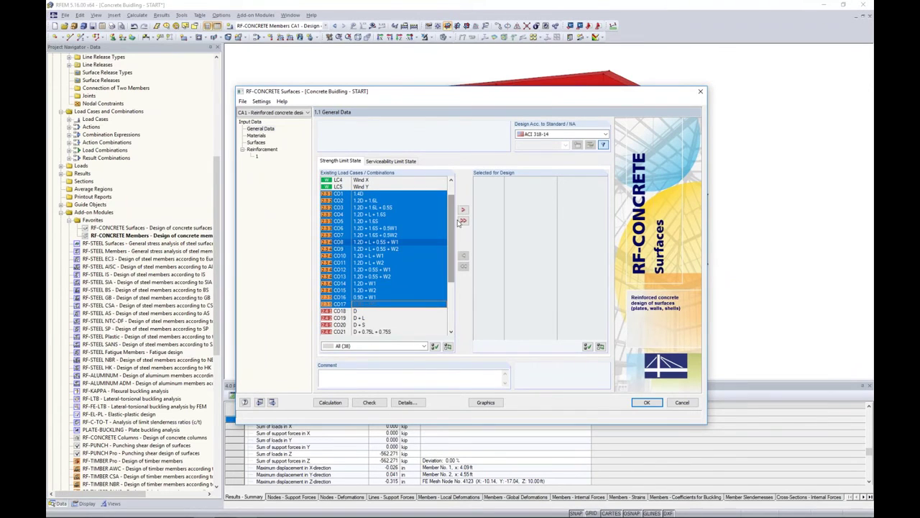
left_click(463, 210)
Step: Select load combinations CO18 to CO31 for the surfaces' serviceability limit state design
left_click(408, 163)
scroll(381, 205, "down", 4)
left_click(366, 249)
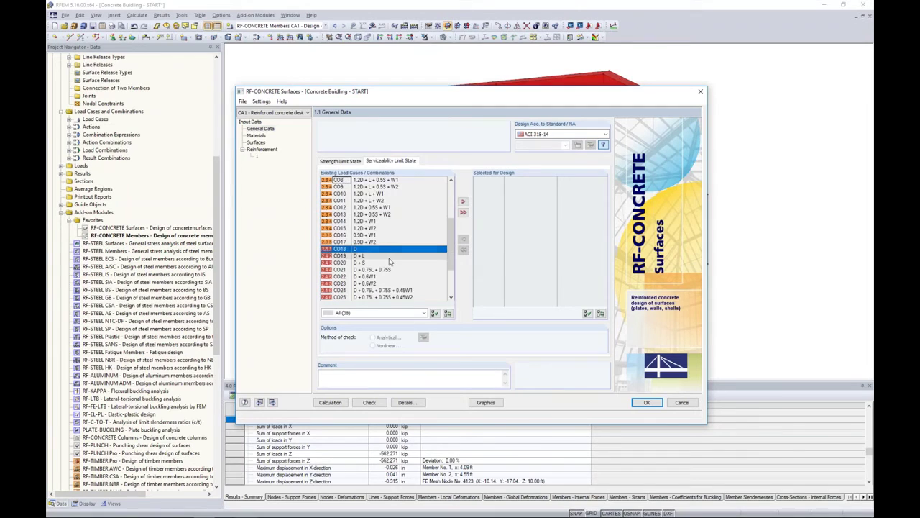
scroll(385, 237, "down", 3)
left_click(381, 284, "shift")
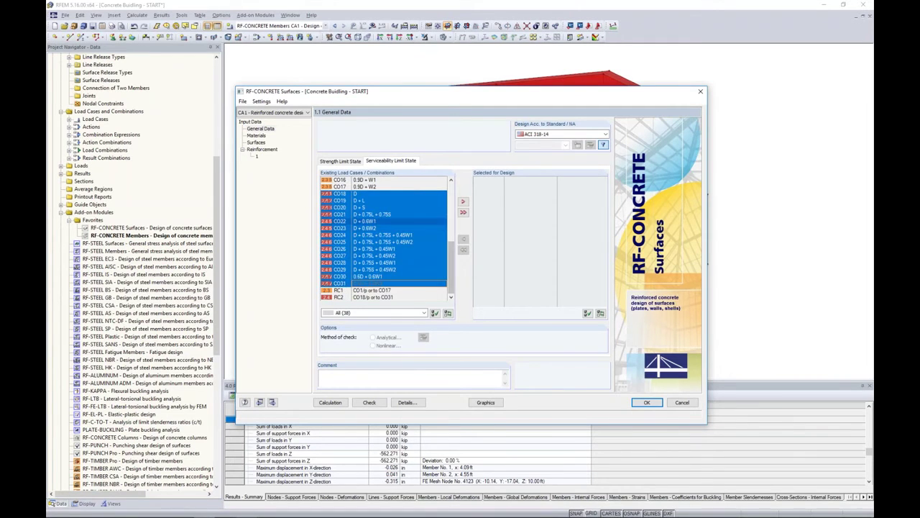
left_click(463, 201)
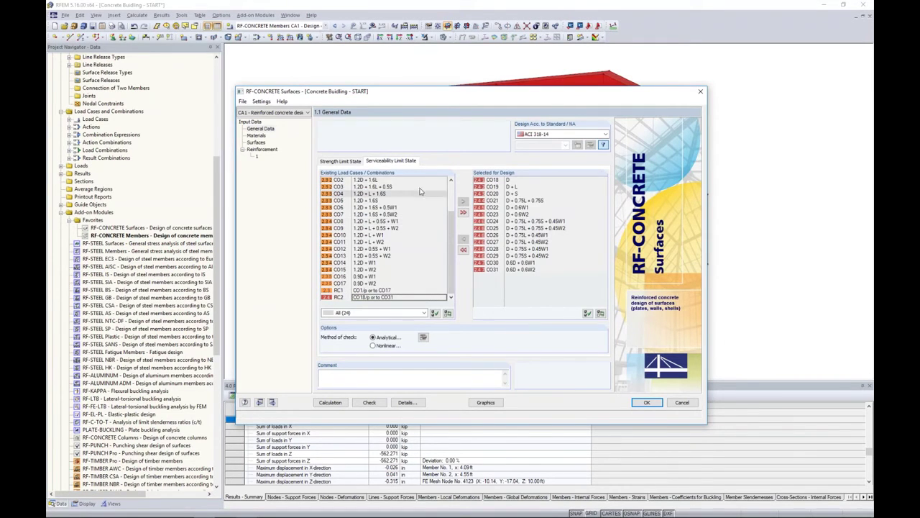
Step: Enable deflection design with RF-CONCRETE Deflect in the analytical serviceability settings, with long-term deflection considered
left_click(423, 338)
left_click(335, 251)
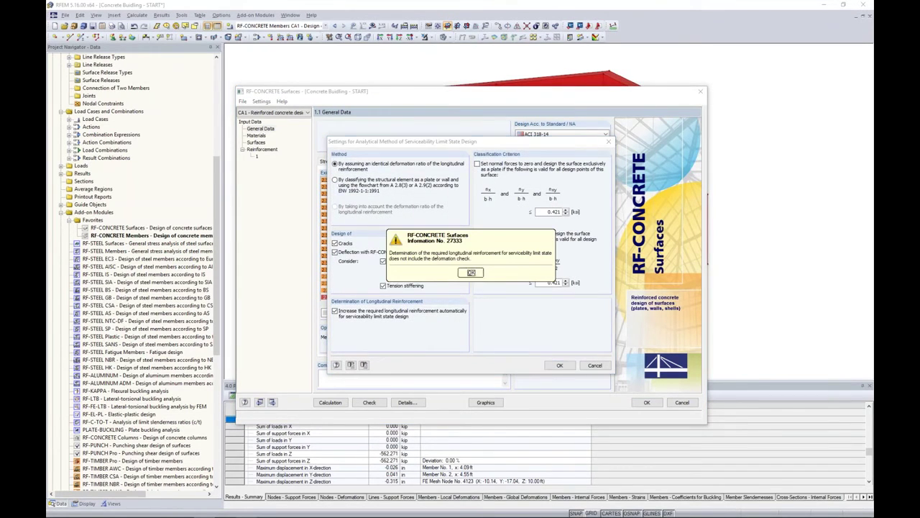
left_click(471, 273)
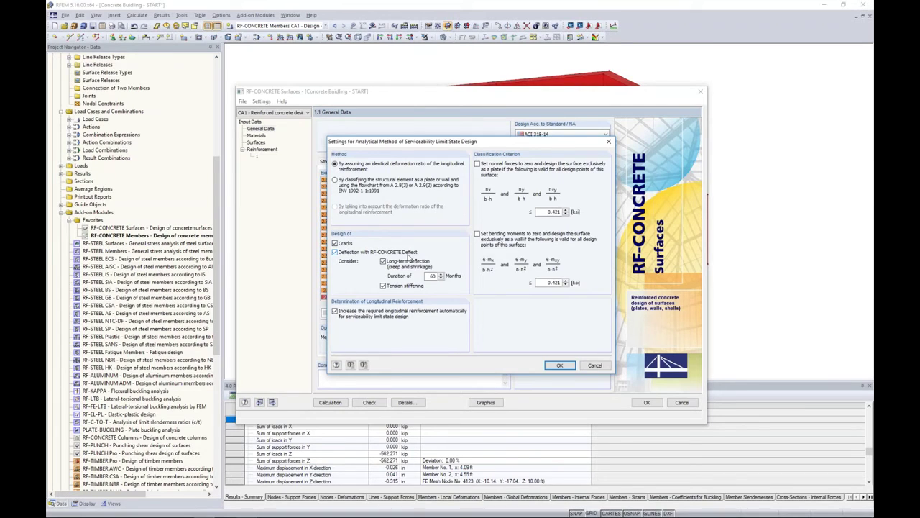
left_click(383, 262)
left_click(383, 262)
left_click(558, 366)
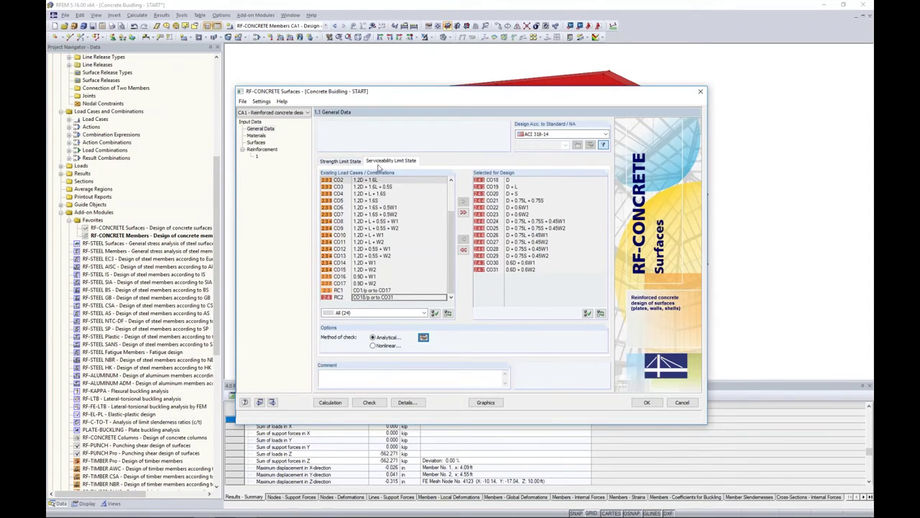
Step: Set the deformation limit of all surfaces to a user-defined absolute value of 1 in
left_click(256, 136)
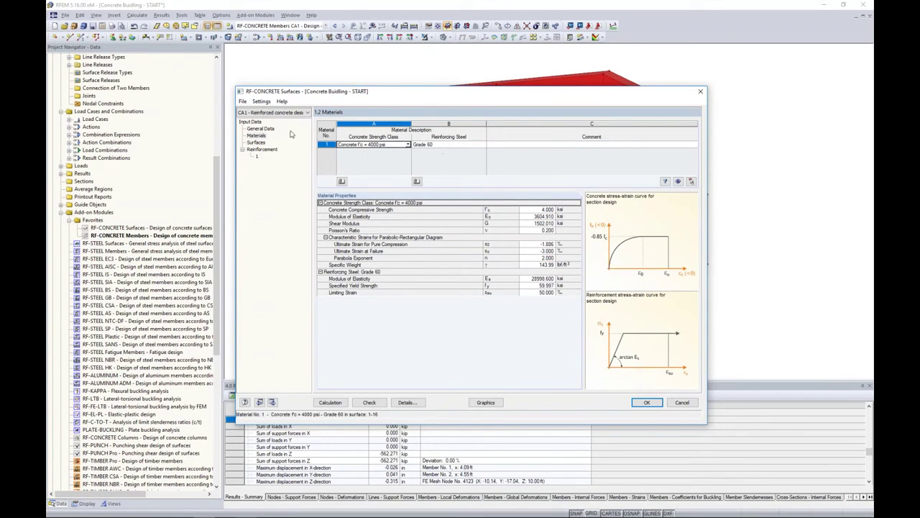
left_click(257, 142)
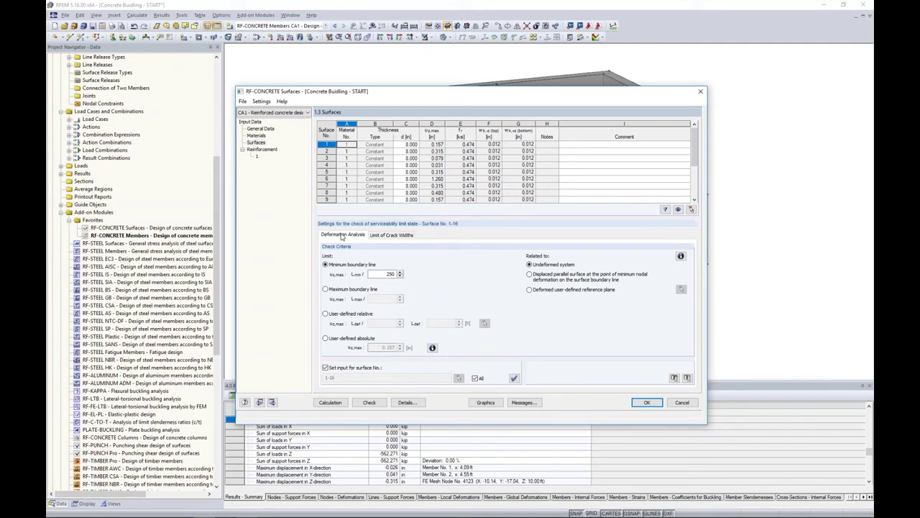
left_click(381, 274)
left_click_drag(381, 274, 409, 271)
left_click(379, 274)
left_click(326, 289)
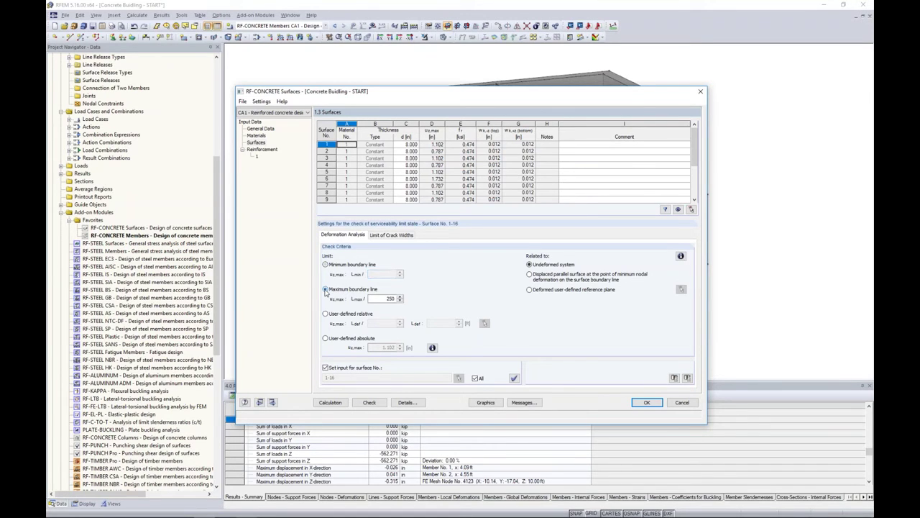
left_click(326, 337)
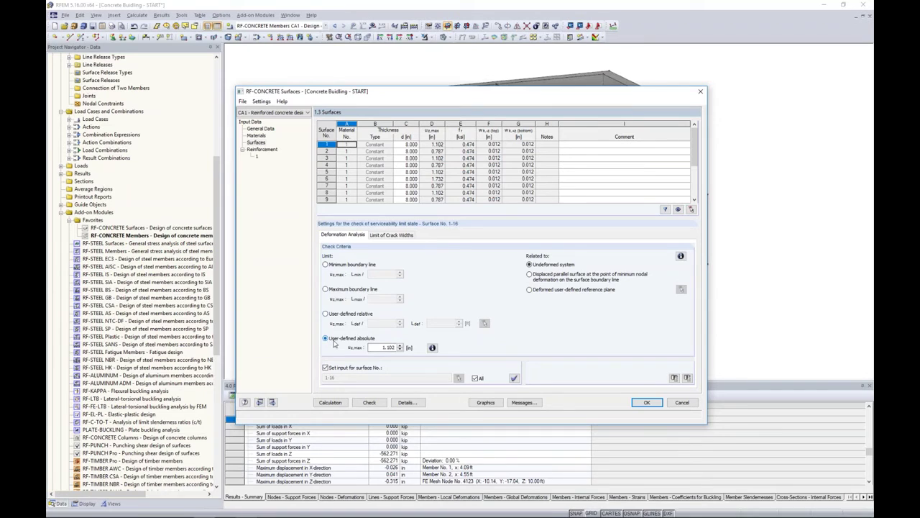
double_click(368, 347)
type("1")
Step: Set the top and bottom crack width limits of all surfaces to 0.016 in for dry air or protective membrane
left_click(390, 236)
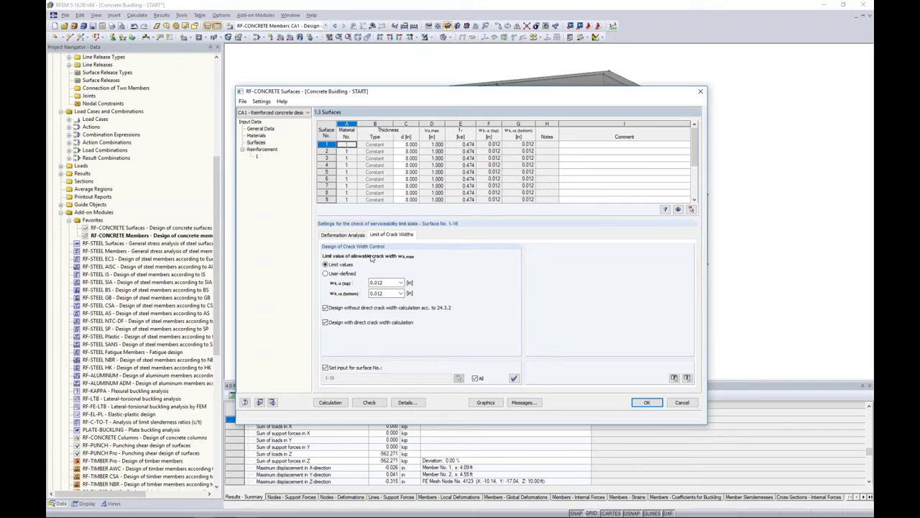
left_click(400, 282)
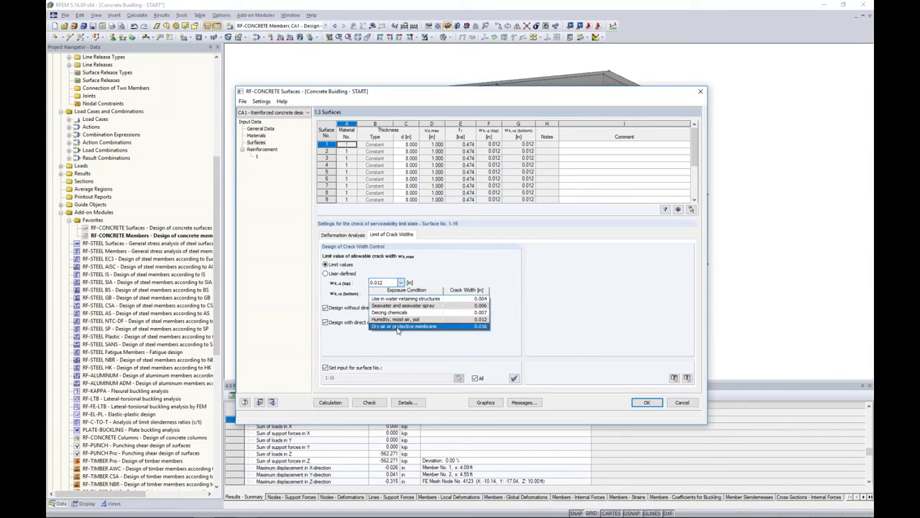
left_click(400, 327)
left_click(400, 293)
left_click(397, 337)
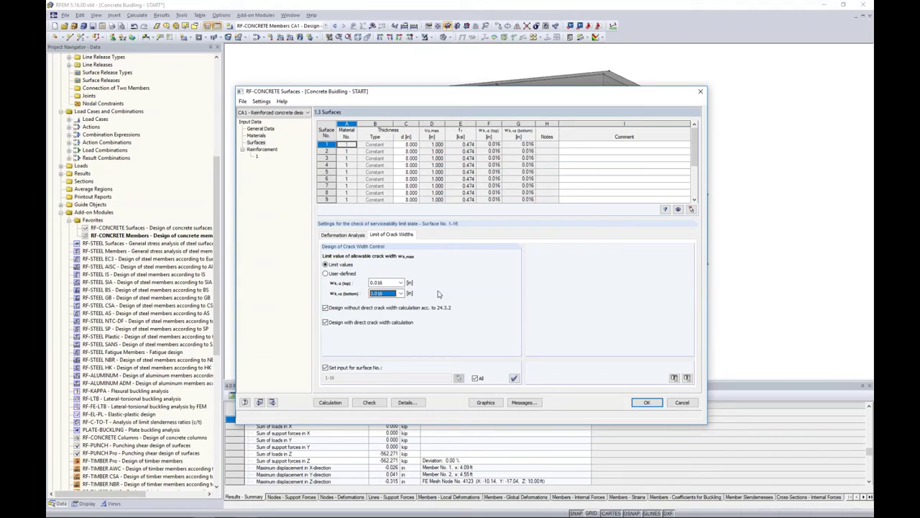
Step: Name the first reinforcement group Walls and apply it only to wall surfaces 14 and 15, picked in the model
left_click(277, 151)
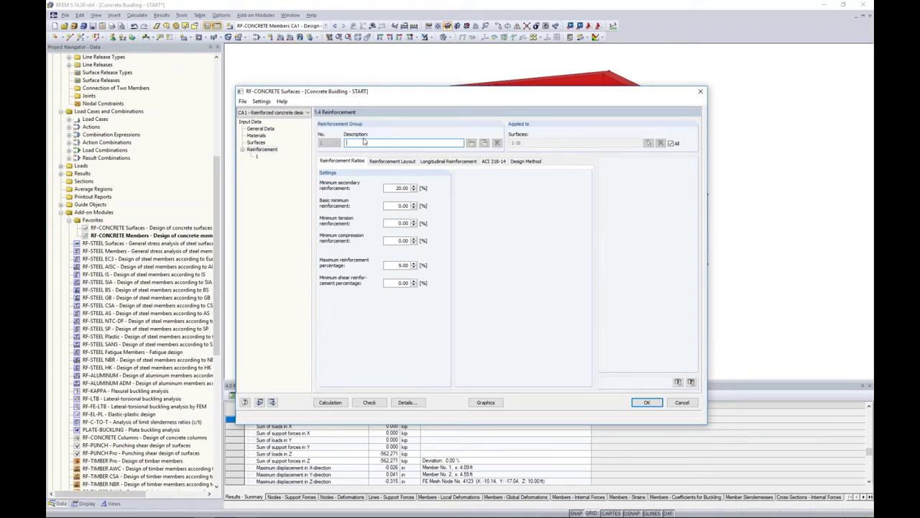
type("Walls")
left_click(671, 144)
left_click(661, 143)
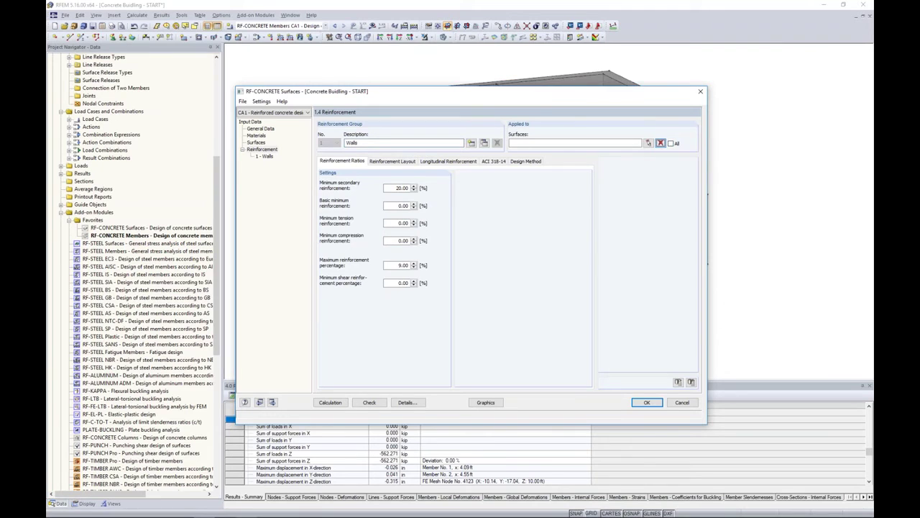
left_click(649, 143)
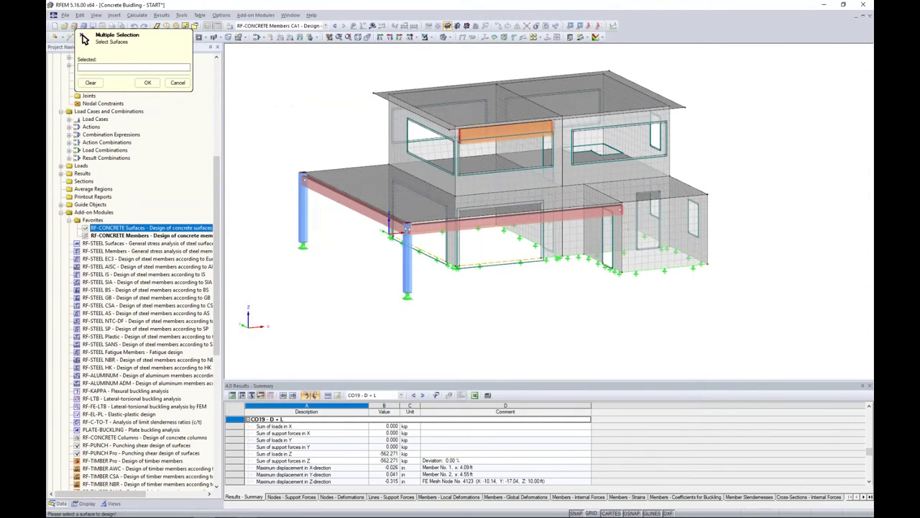
left_click(506, 279)
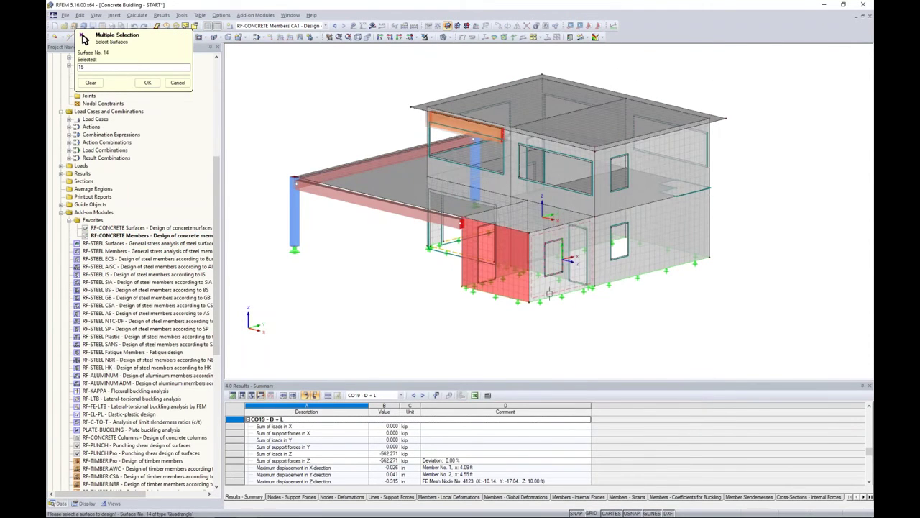
left_click(549, 292)
middle_click_drag(519, 309, 750, 309, "ctrl")
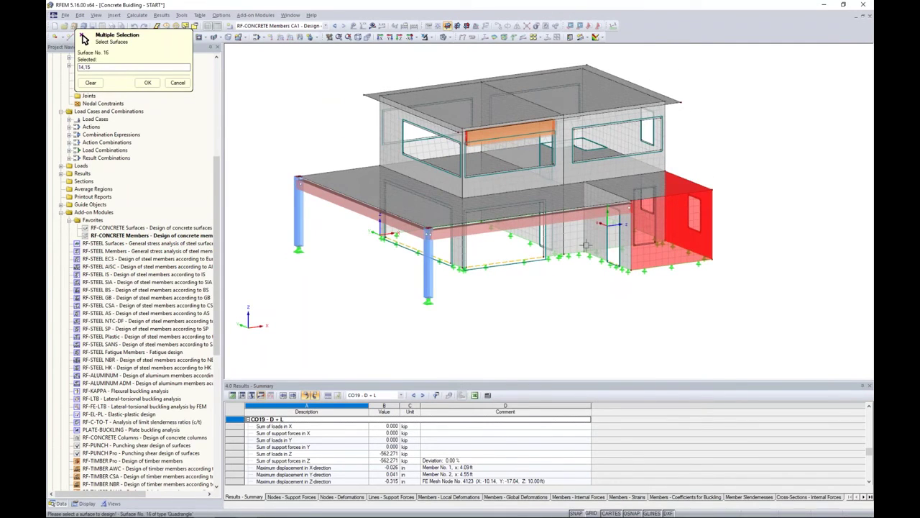
left_click(144, 82)
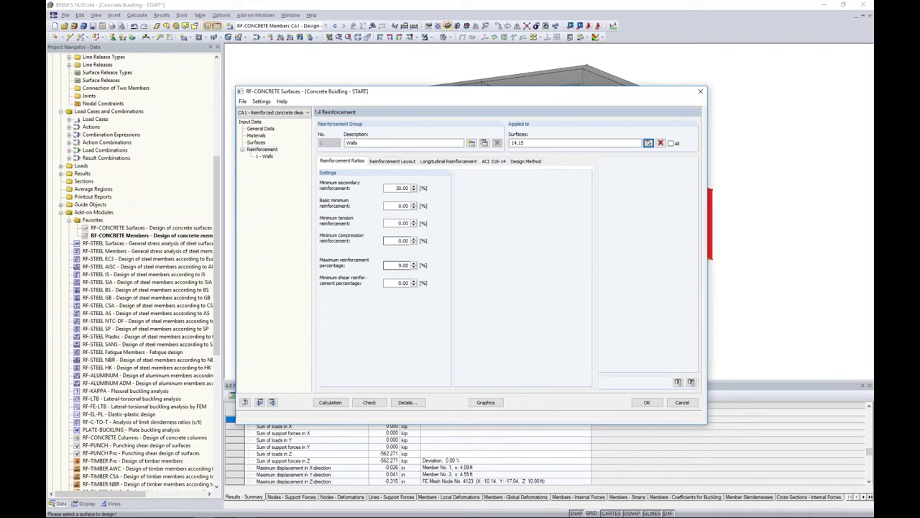
Step: Refer the Walls group's concrete cover to the edge and set the basic and additional cover to 1.5 in, top and bottom
left_click(387, 162)
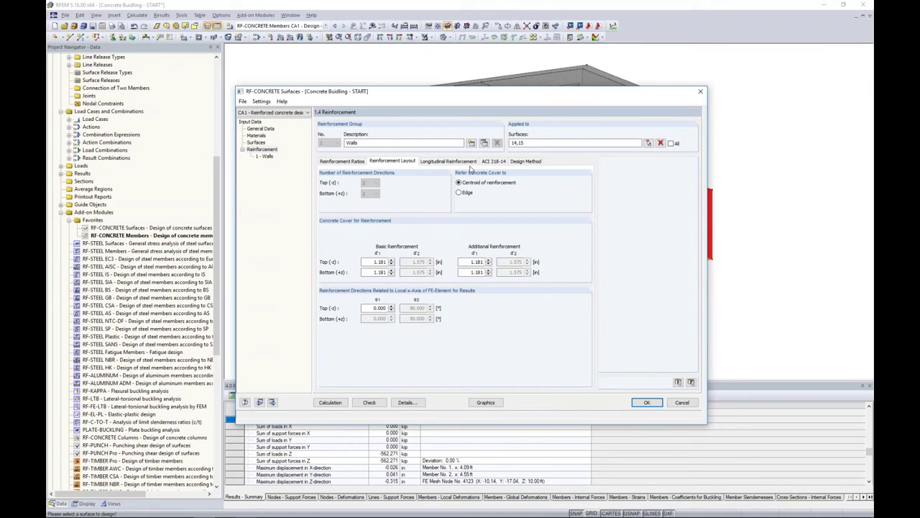
left_click(459, 192)
double_click(379, 262)
type("1.5")
key("Tab")
type("1.5")
key("Tab")
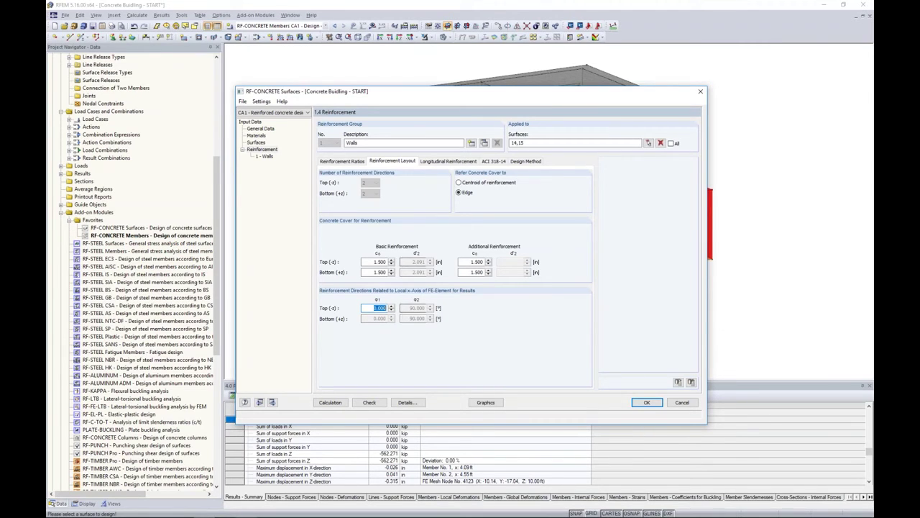
Step: Open the rebar-based area import for the Walls group's basic reinforcement and assign it to top and bottom in both directions
left_click(439, 162)
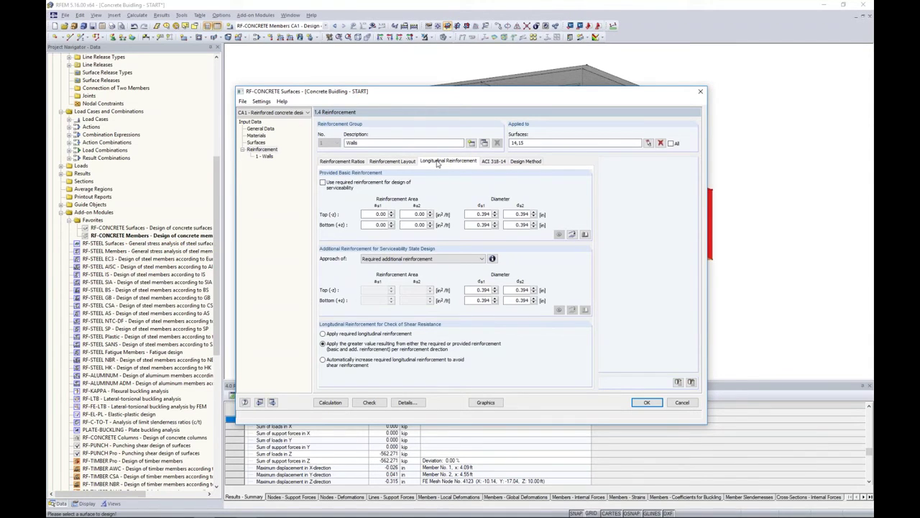
left_click_drag(514, 99, 405, 91)
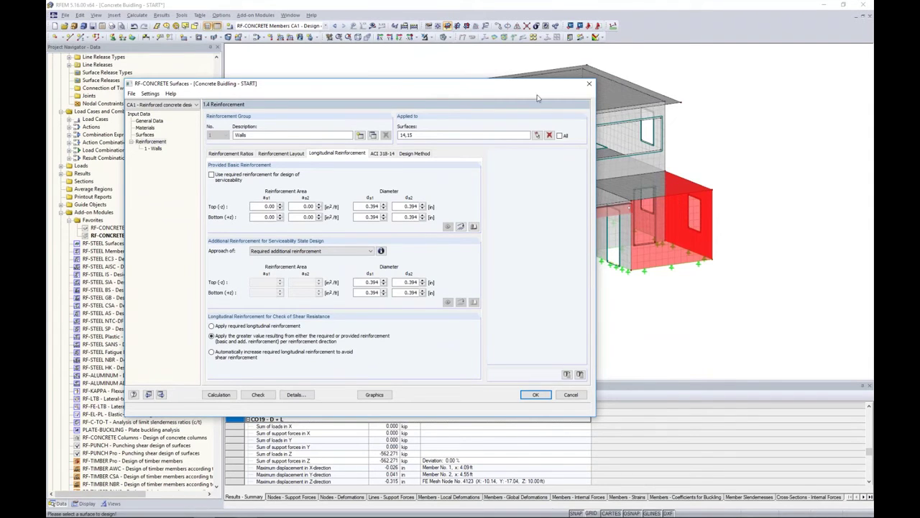
left_click_drag(532, 88, 628, 92)
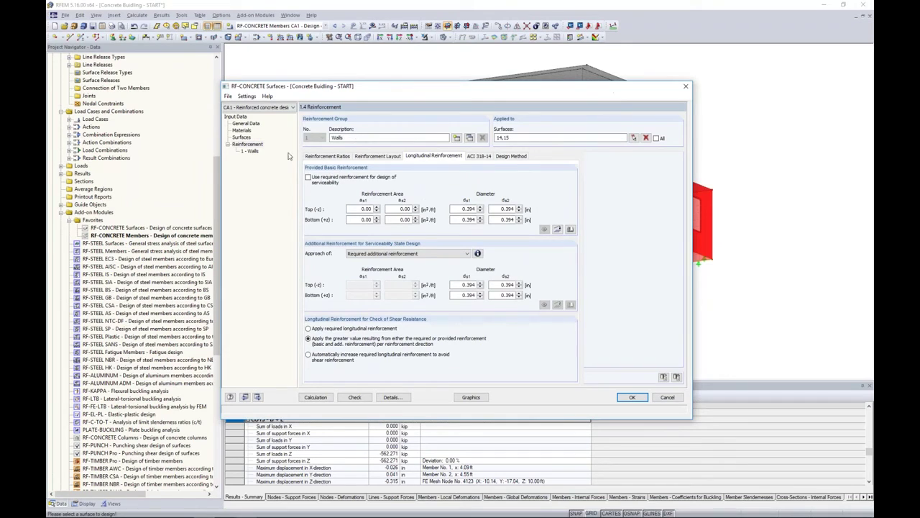
left_click(364, 209)
left_click(363, 219)
left_click(399, 219)
left_click(558, 231)
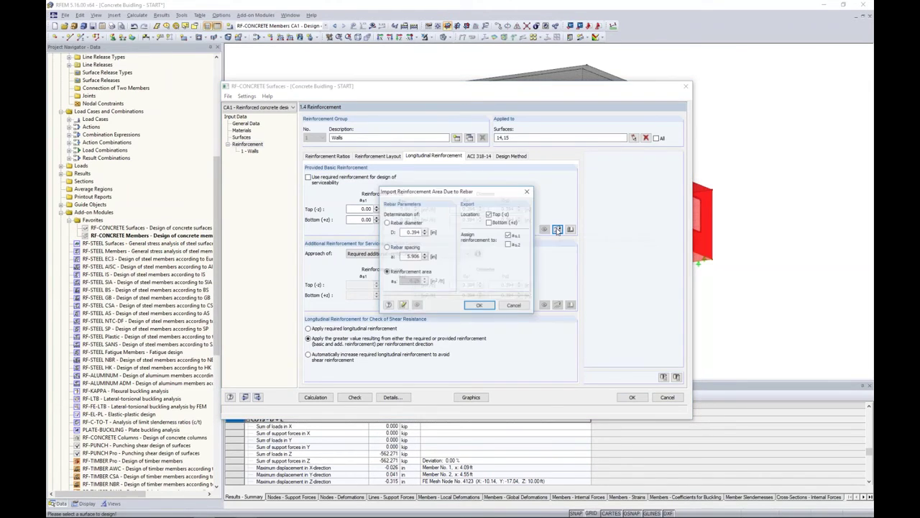
left_click(491, 223)
left_click(510, 245)
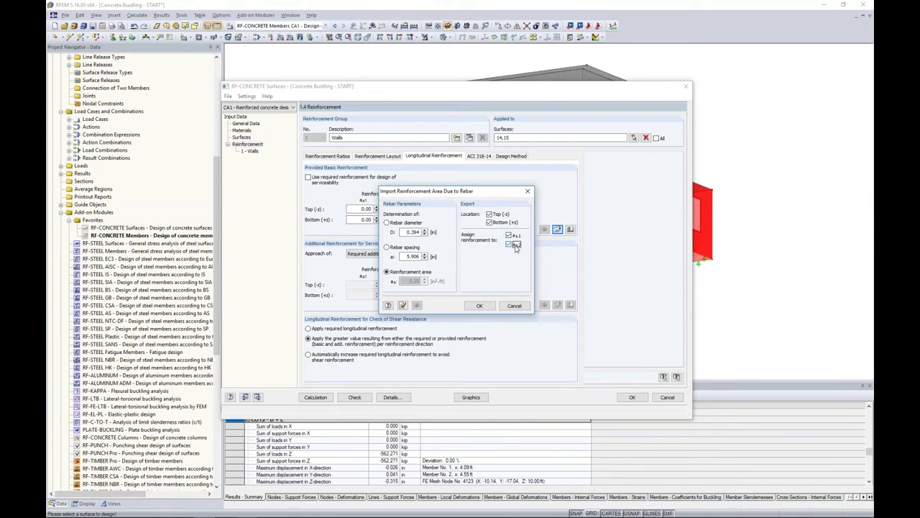
Step: Import the basic reinforcement area from rebars of 0.625 in diameter at 12 in spacing
double_click(405, 232)
type("0.625")
double_click(411, 256)
type("12.0")
left_click(480, 305)
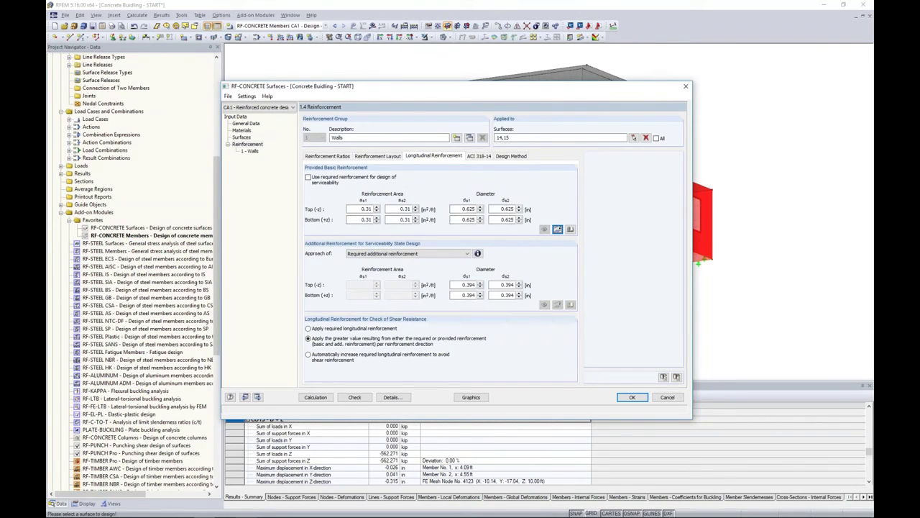
Step: Choose Required additional reinforcement as the approach for the serviceability state design
left_click(558, 235)
left_click(387, 255)
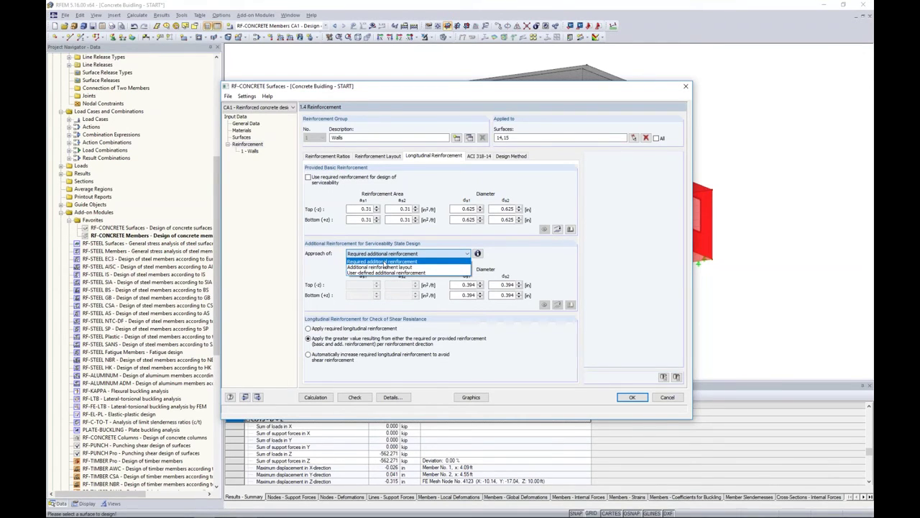
left_click(385, 261)
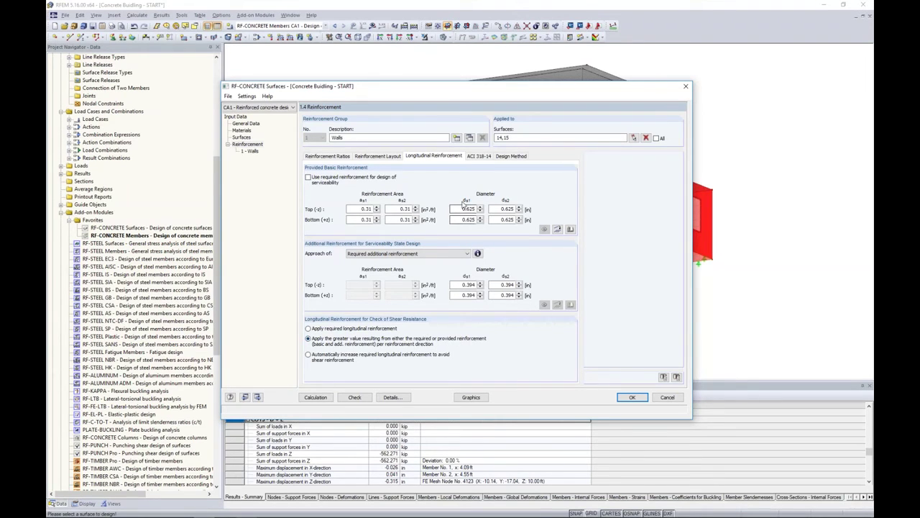
Step: Apply the ACI 318-14 Chapter 11 minimum longitudinal reinforcement for walls instead of the plate minimum, and save the module input
left_click(478, 156)
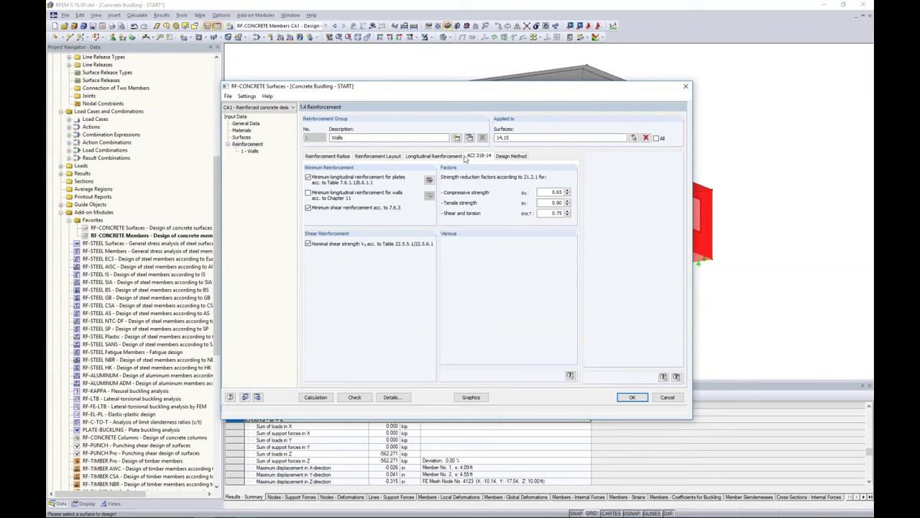
left_click(308, 194)
left_click(309, 178)
left_click(514, 157)
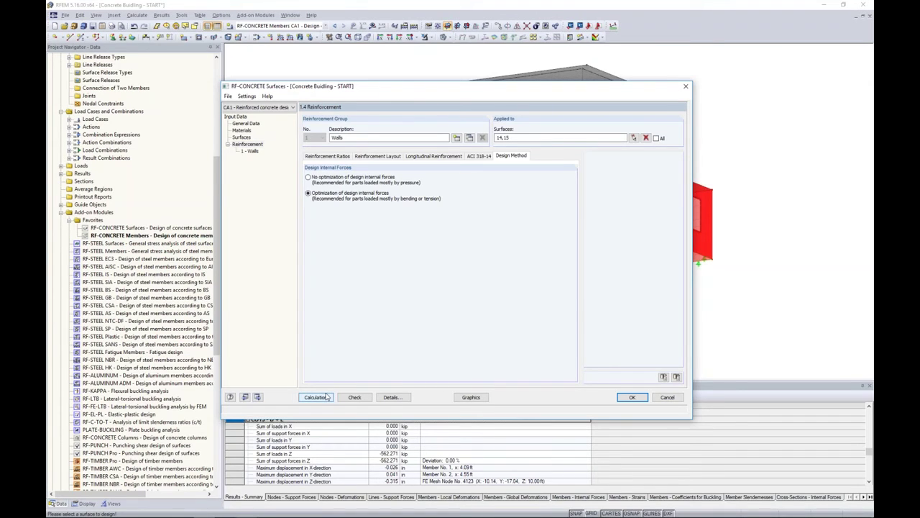
left_click(633, 398)
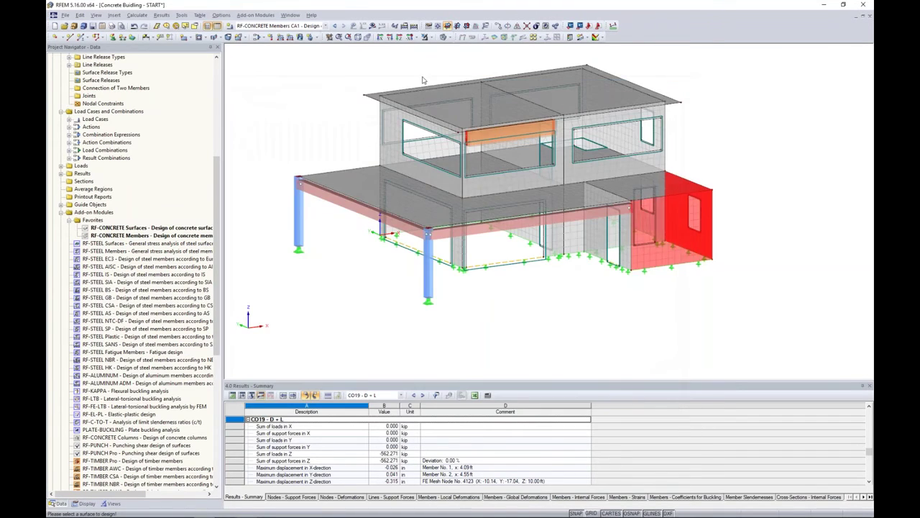
Step: Switch to the already calculated WALLS model and open its RF-CONCRETE Surfaces module
left_click(291, 15)
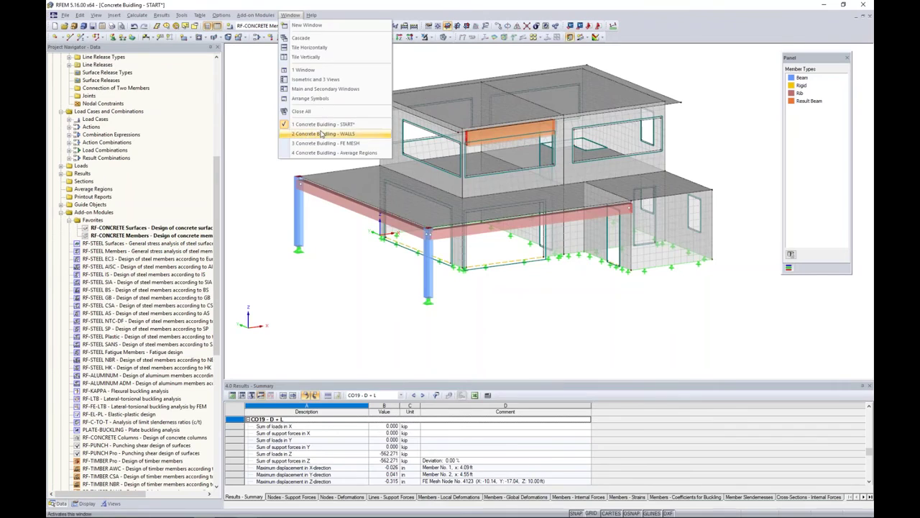
left_click(322, 134)
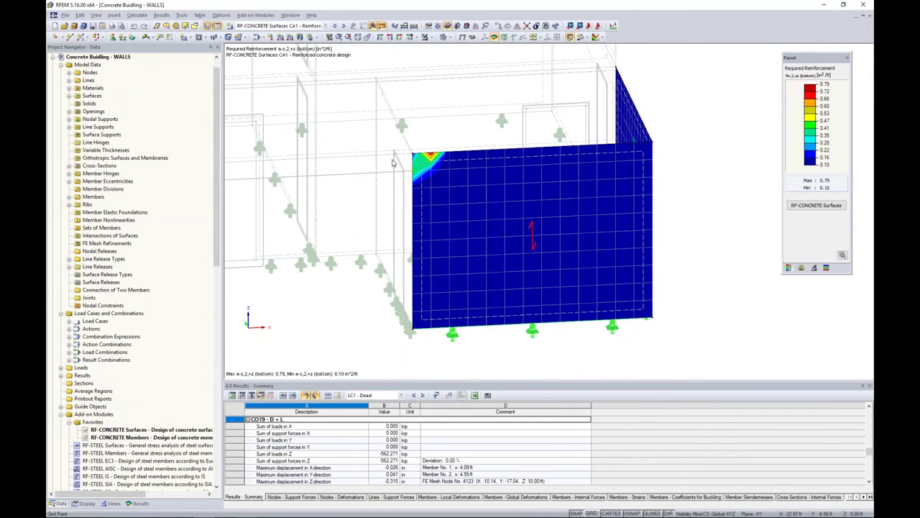
left_click(796, 207)
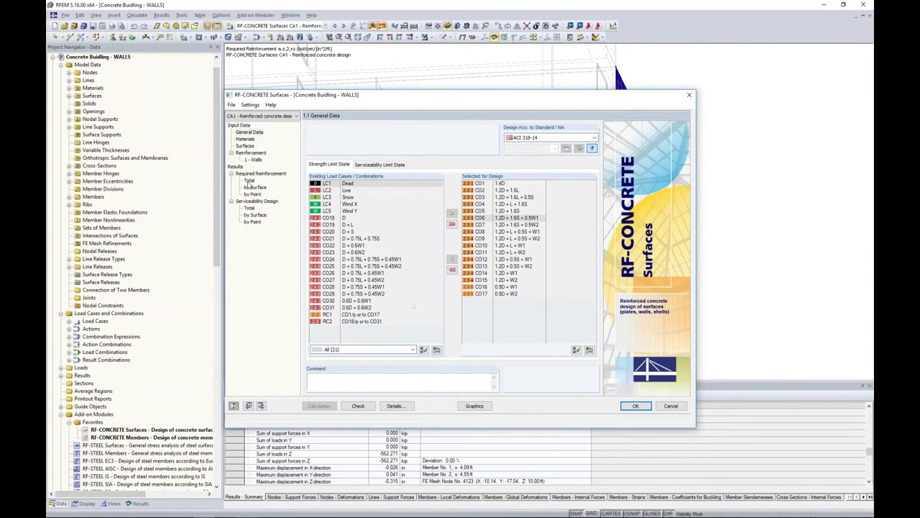
Step: Review the walls' required reinforcement results, first in total and by surface
left_click(249, 181)
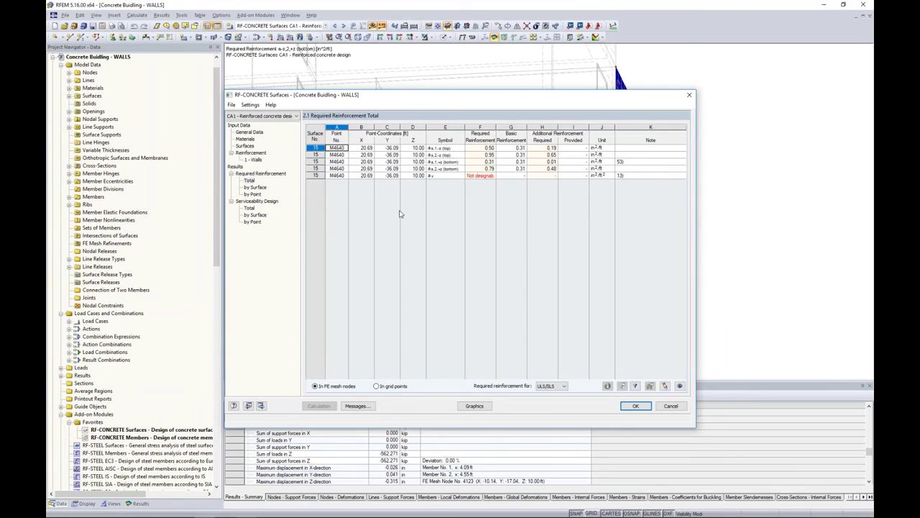
left_click(259, 187)
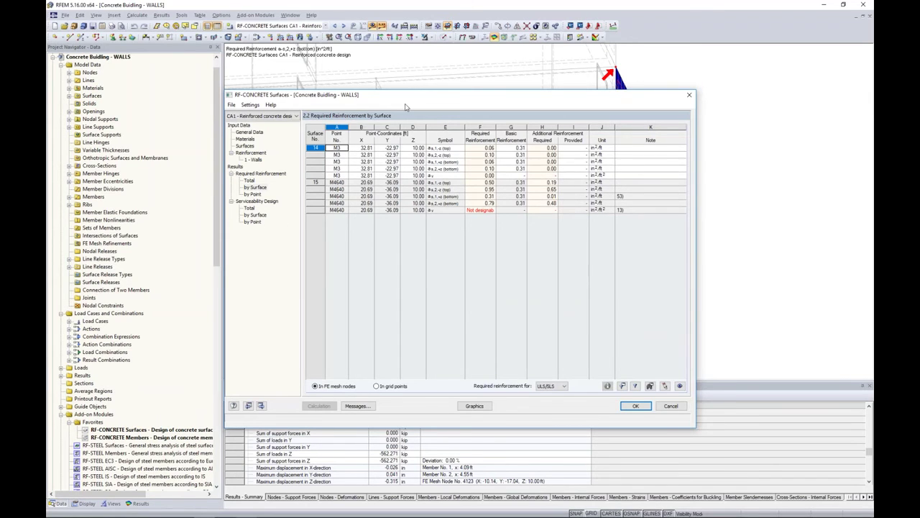
left_click_drag(369, 95, 373, 126)
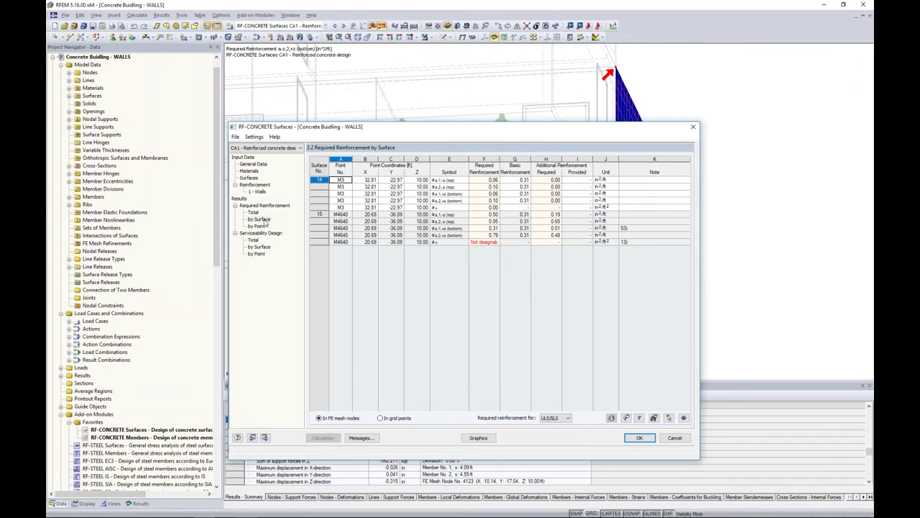
Step: Examine the required reinforcement of surfaces 14 and 15 and surface 15's shear reinforcement note, comparing the governing point with its location on the wall
left_click_drag(400, 130, 399, 264)
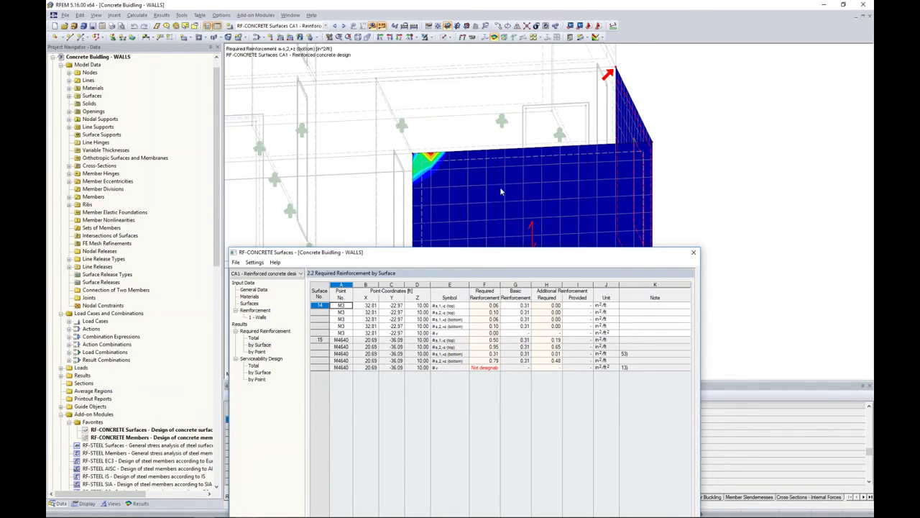
left_click_drag(503, 256, 512, 126)
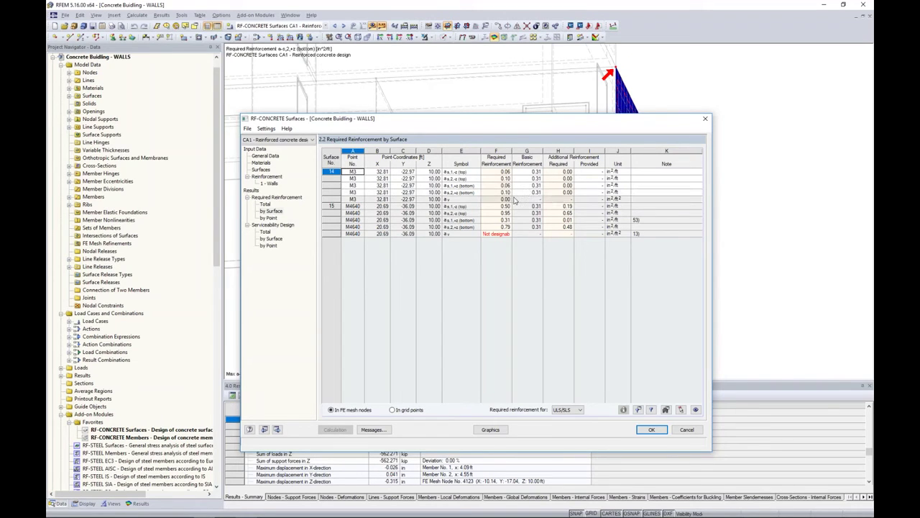
left_click(430, 206)
left_click_drag(474, 121, 500, 104)
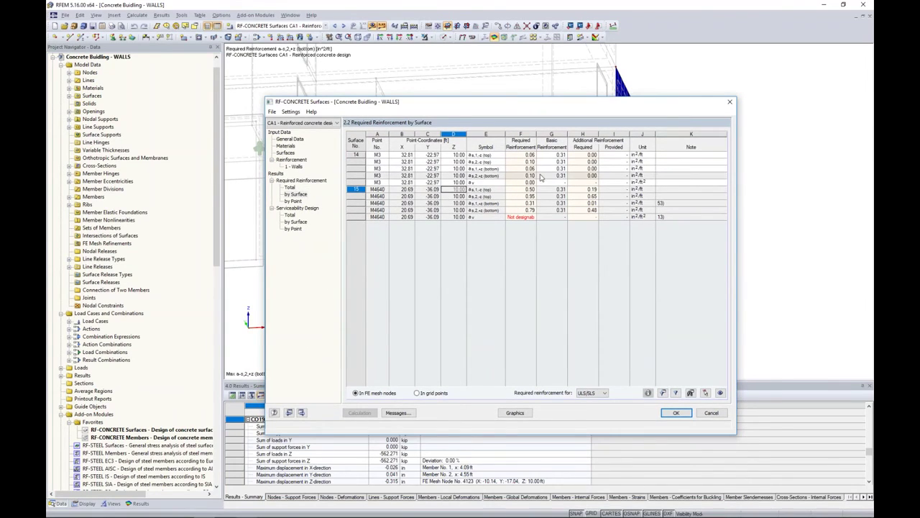
left_click(528, 195)
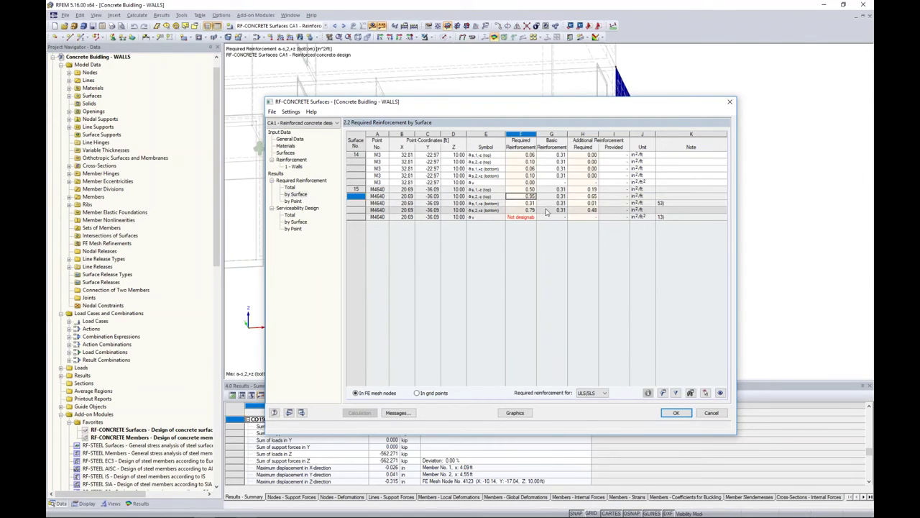
left_click(520, 216)
left_click_drag(536, 144, 545, 143)
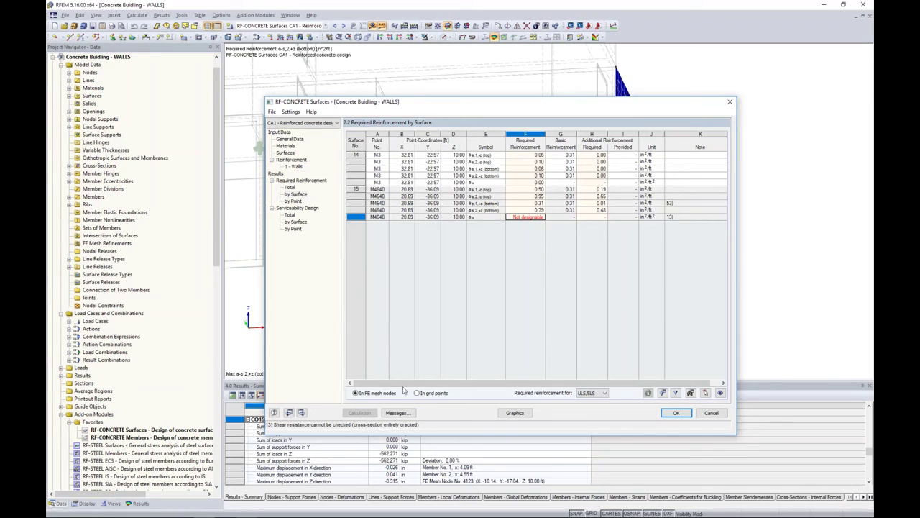
left_click_drag(525, 104, 503, 246)
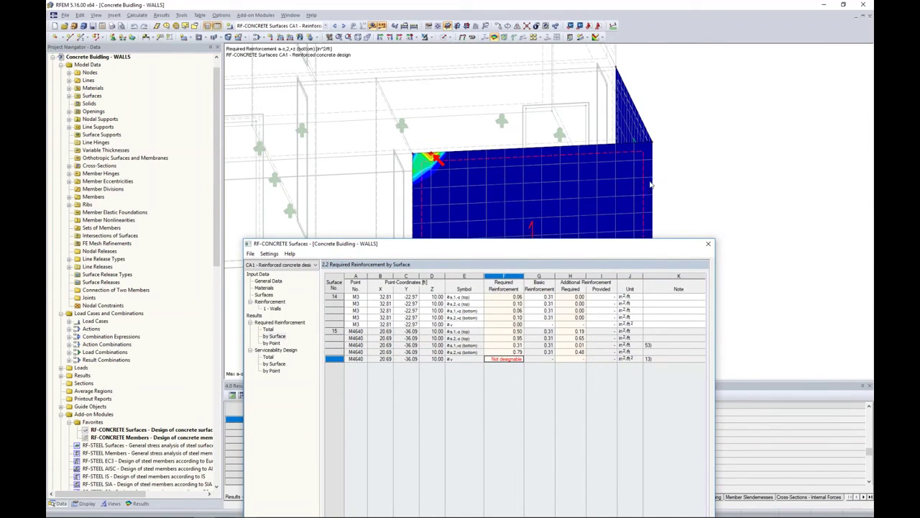
left_click_drag(616, 245, 619, 129)
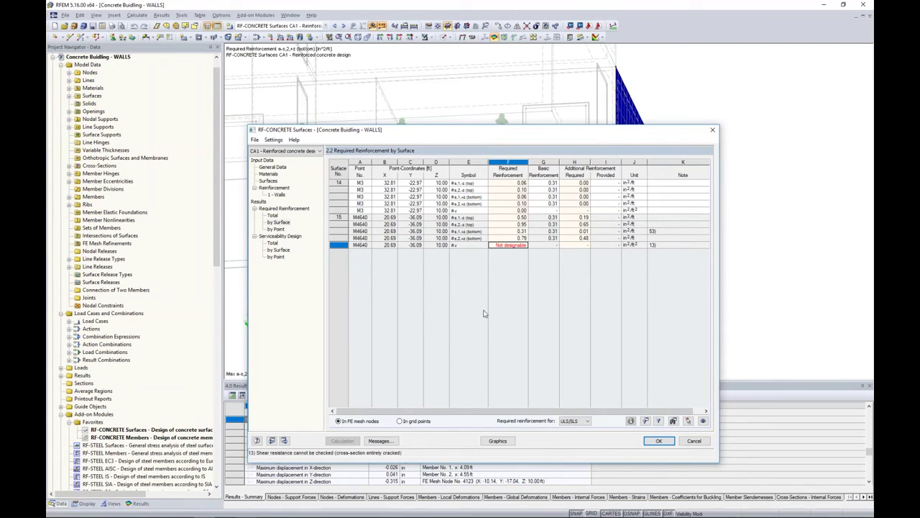
Step: Display the required reinforcement on the walls graphically and compare the top and bottom layers around the wall's upper corner
left_click(498, 440)
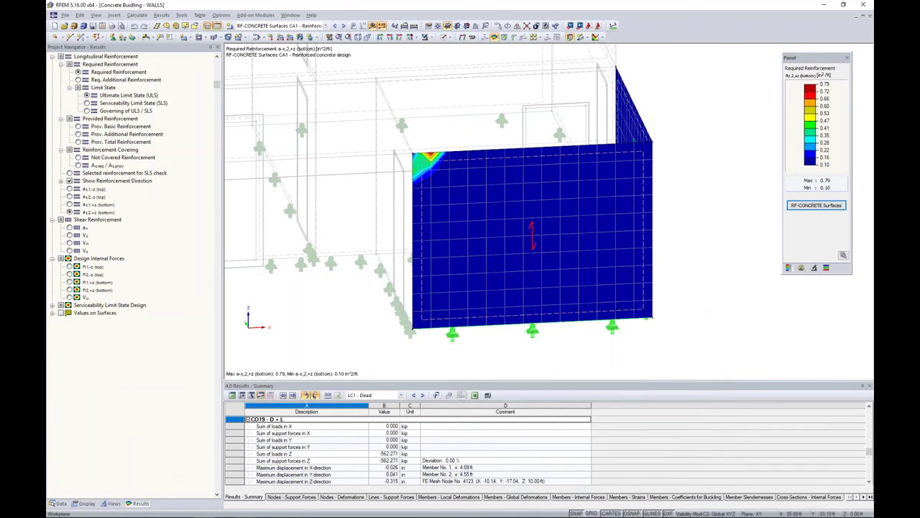
middle_click_drag(696, 293, 625, 249, "ctrl")
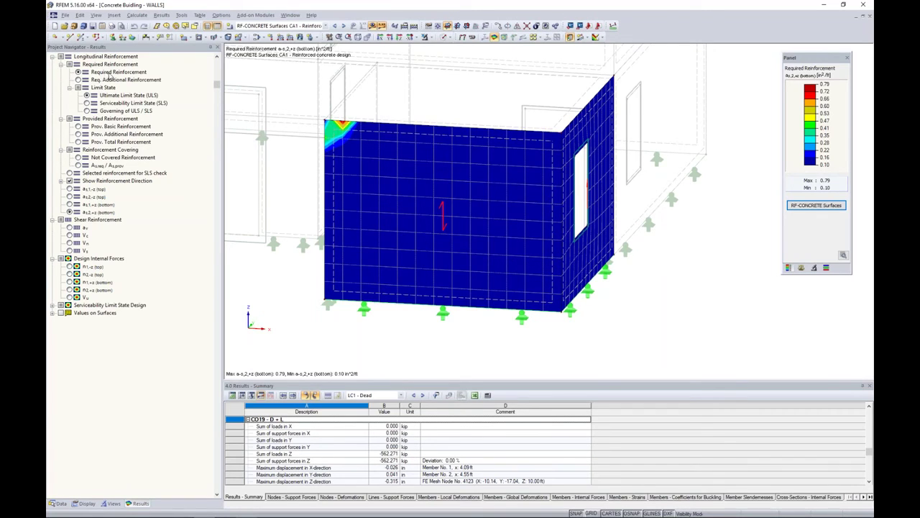
left_click(70, 189)
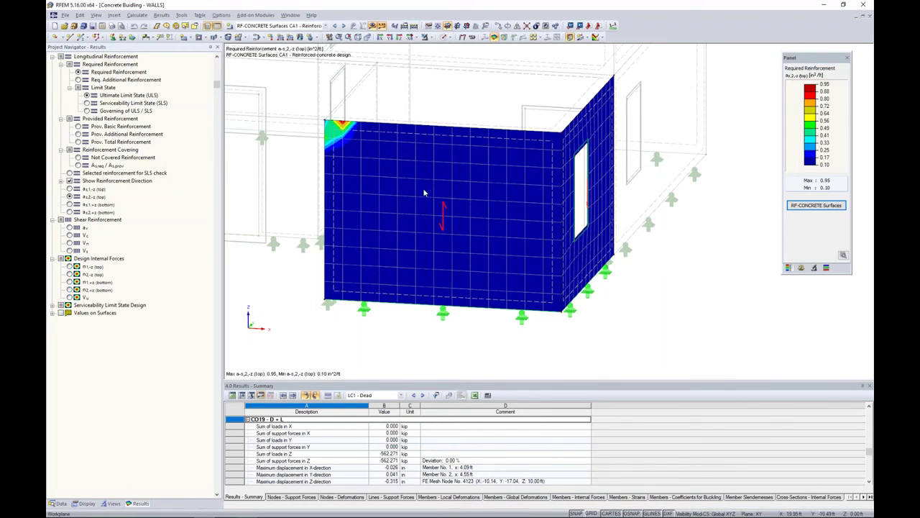
left_click(69, 205)
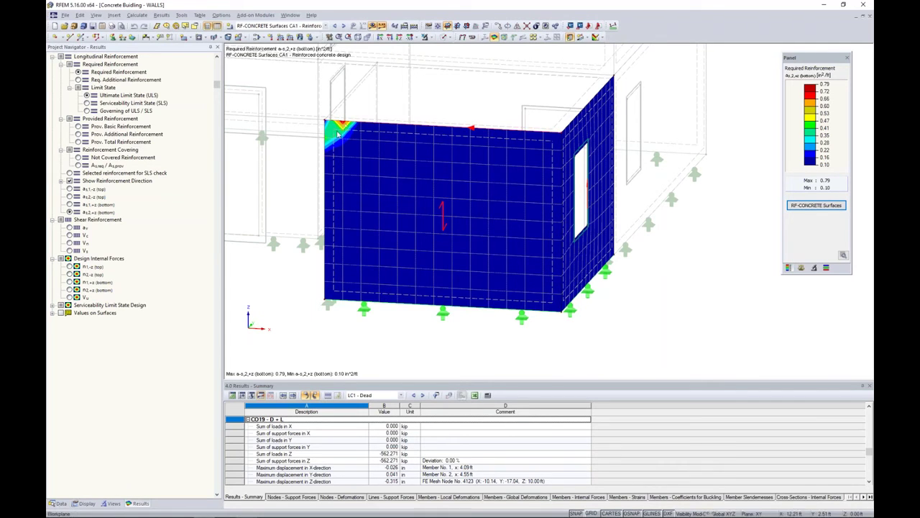
middle_click_drag(317, 180, 443, 210, "ctrl")
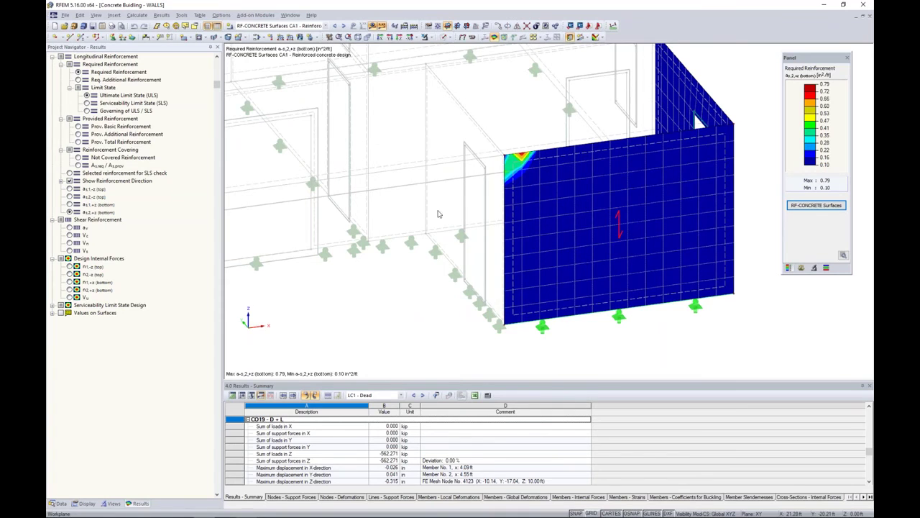
scroll(512, 172, "up", 1)
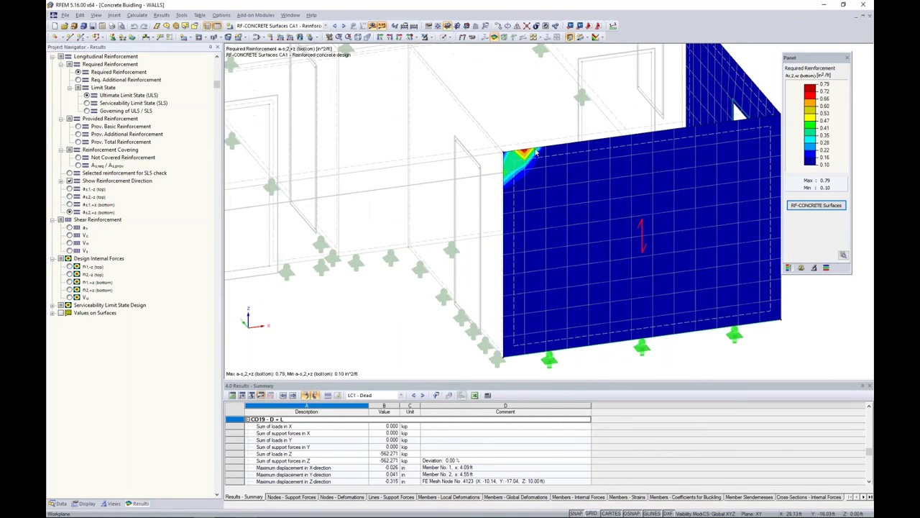
scroll(510, 161, "up", 2)
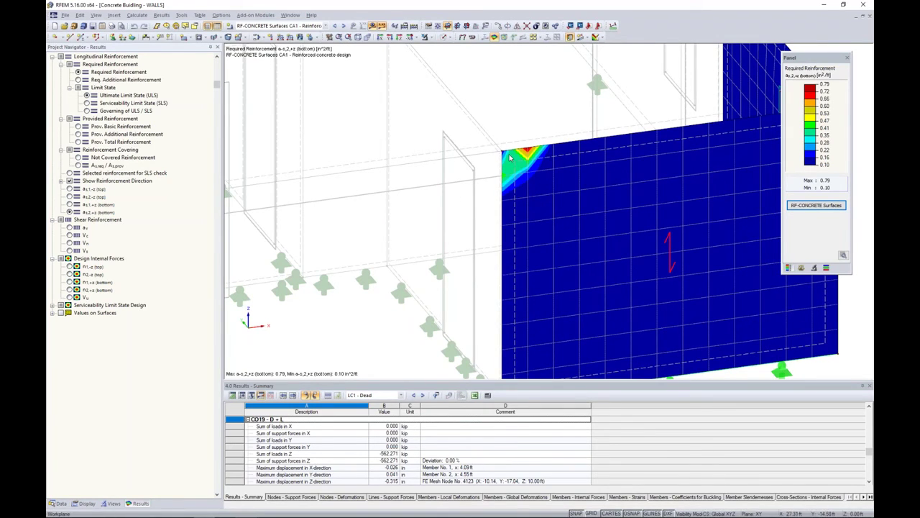
scroll(498, 151, "up", 2)
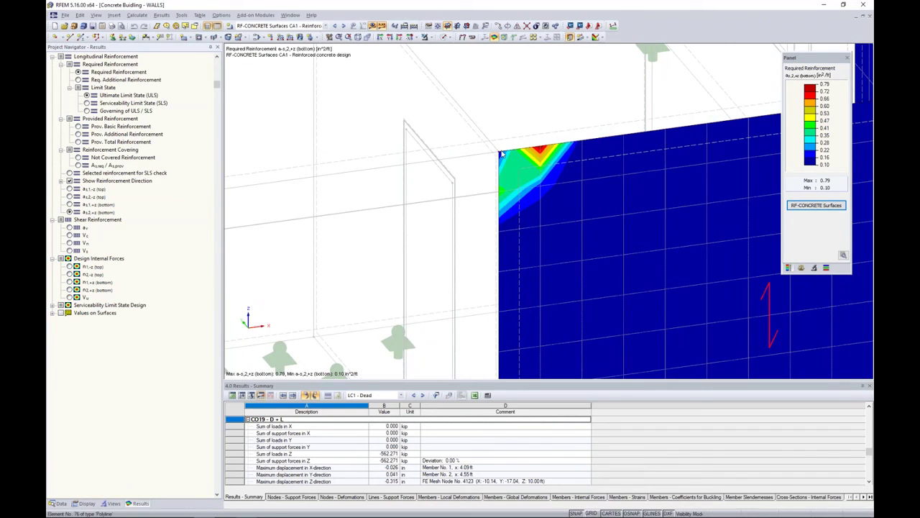
mouse_move(498, 154)
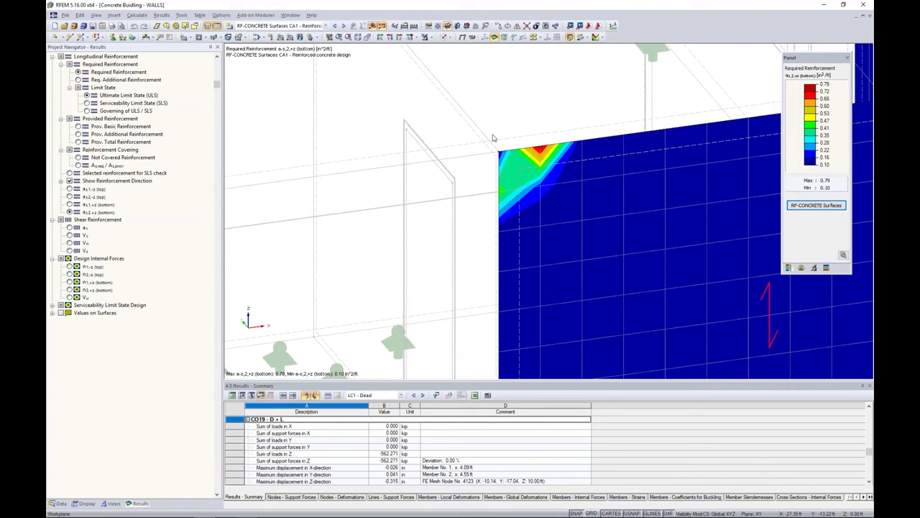
Step: Create a circular FE mesh refinement with a 3 ft radius on node 62 at the wall's upper corner, accepting deletion of existing results
middle_click_drag(527, 131, 485, 103)
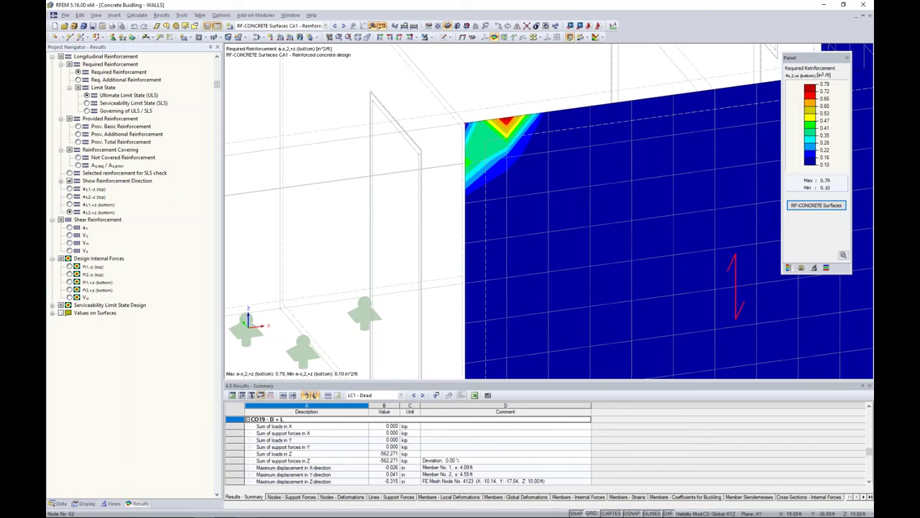
right_click(466, 124)
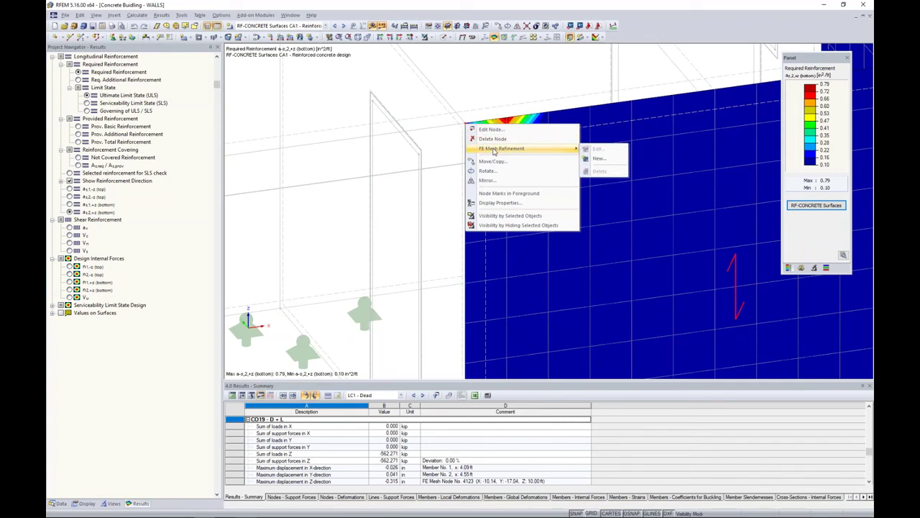
left_click(593, 159)
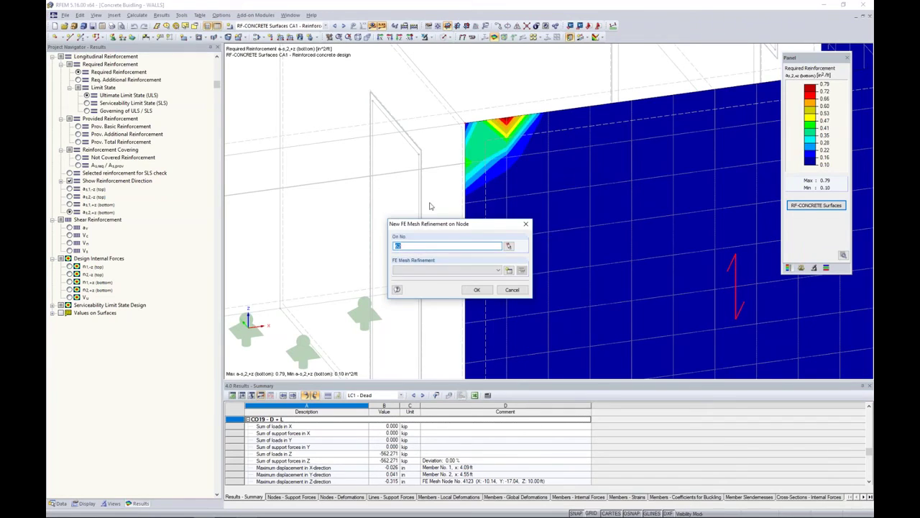
left_click(509, 271)
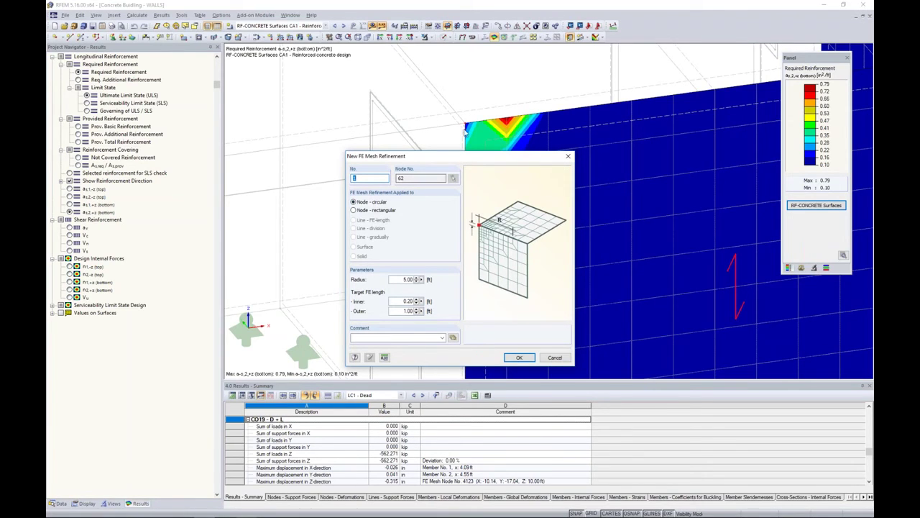
double_click(406, 280)
type("3")
key("Tab")
type("0")
left_click(523, 360)
left_click(477, 289)
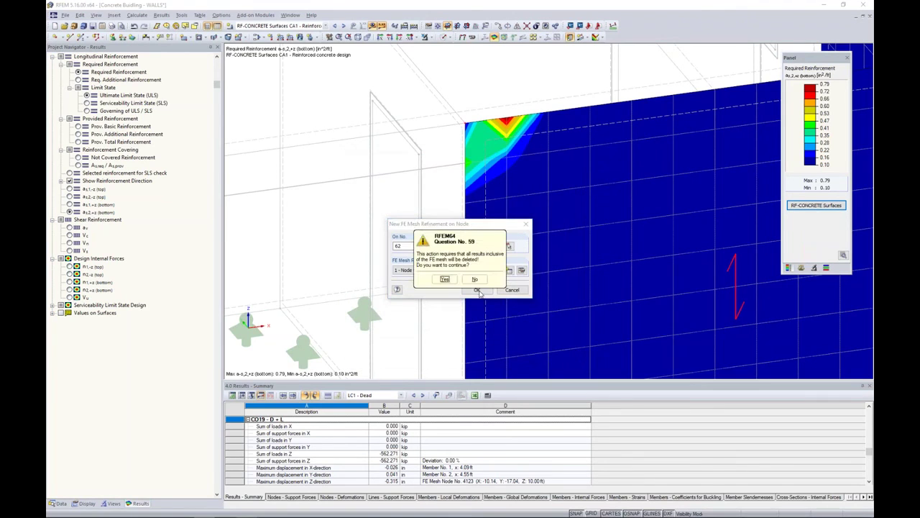
left_click(443, 280)
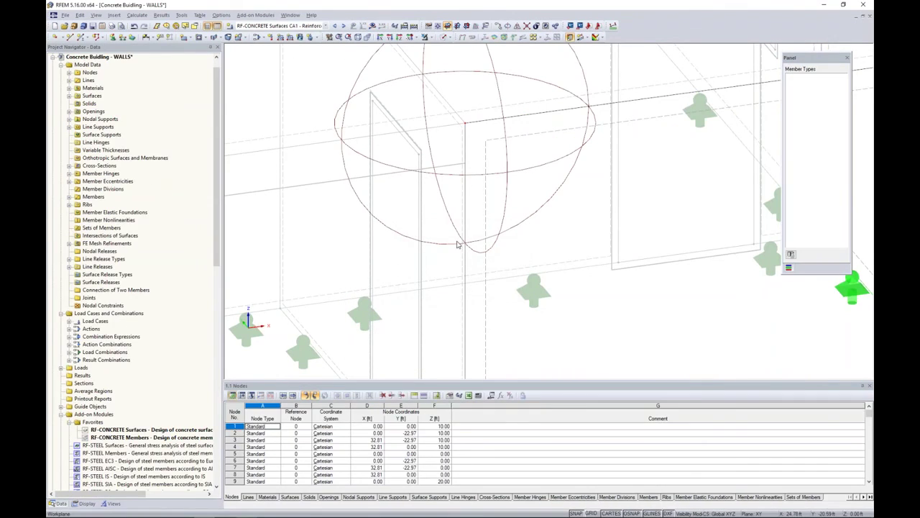
Step: Generate and display the FE mesh, and inspect the refined elements around the wall's upper corner
scroll(460, 242, "down", 2)
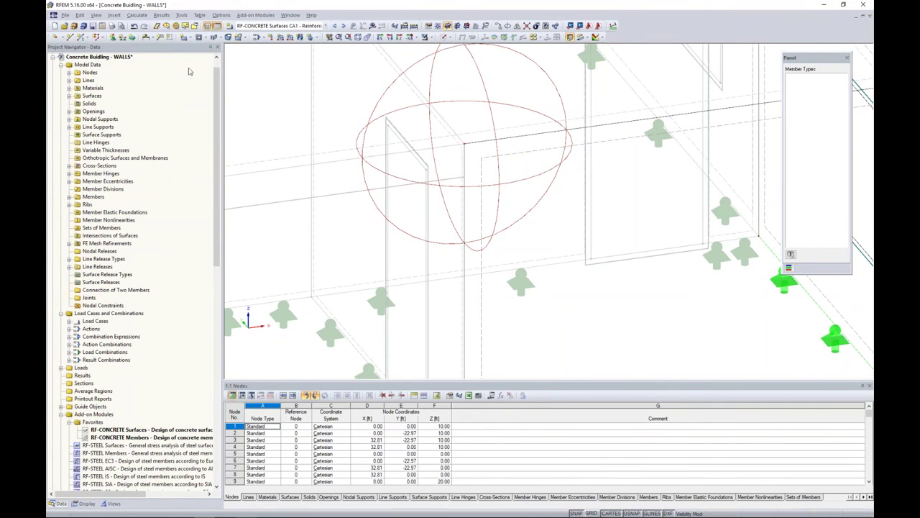
left_click(142, 17)
left_click(173, 122)
right_click(460, 87)
left_click(482, 176)
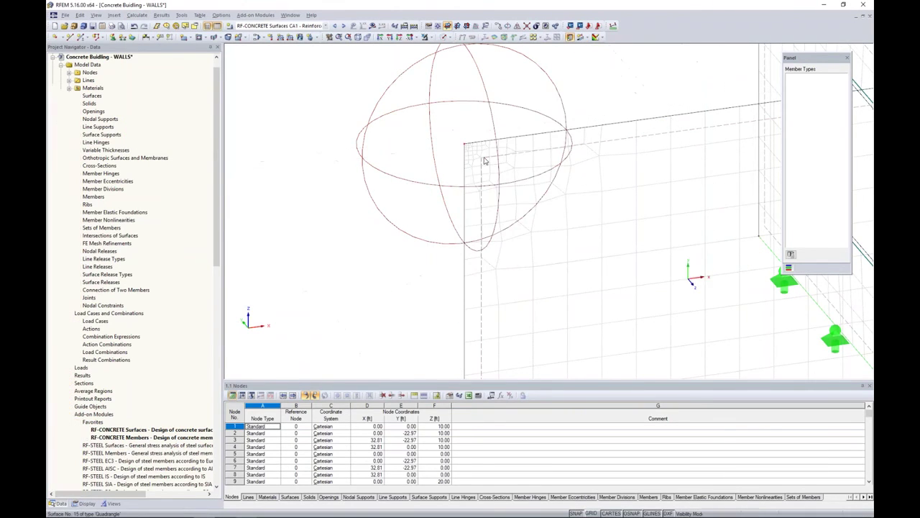
scroll(485, 161, "up", 5)
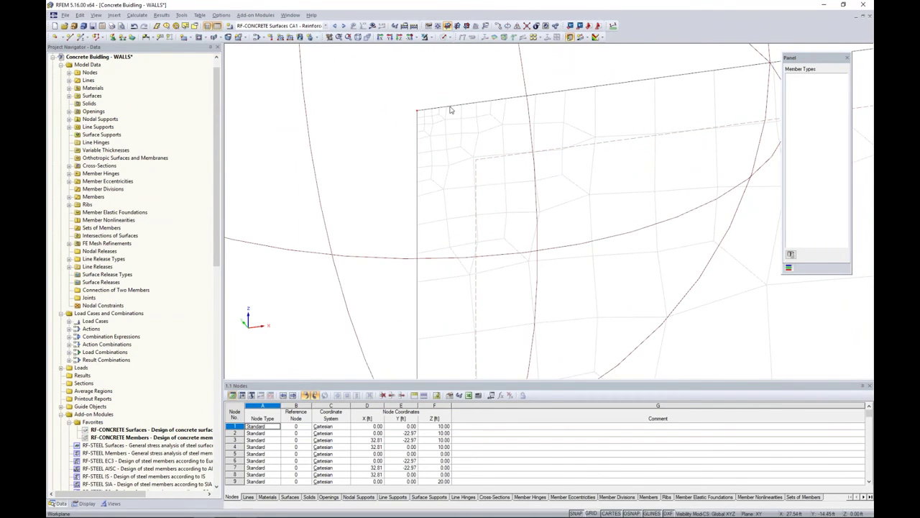
scroll(474, 172, "down", 4)
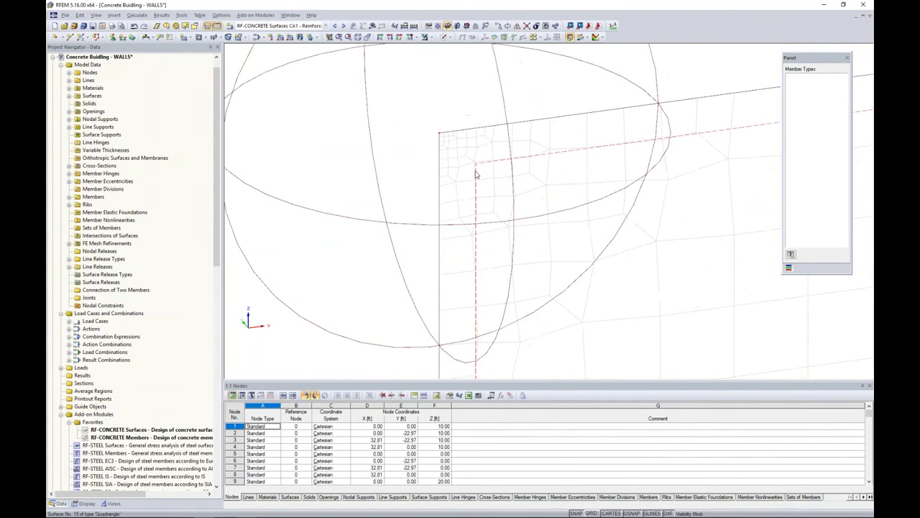
scroll(475, 173, "down", 2)
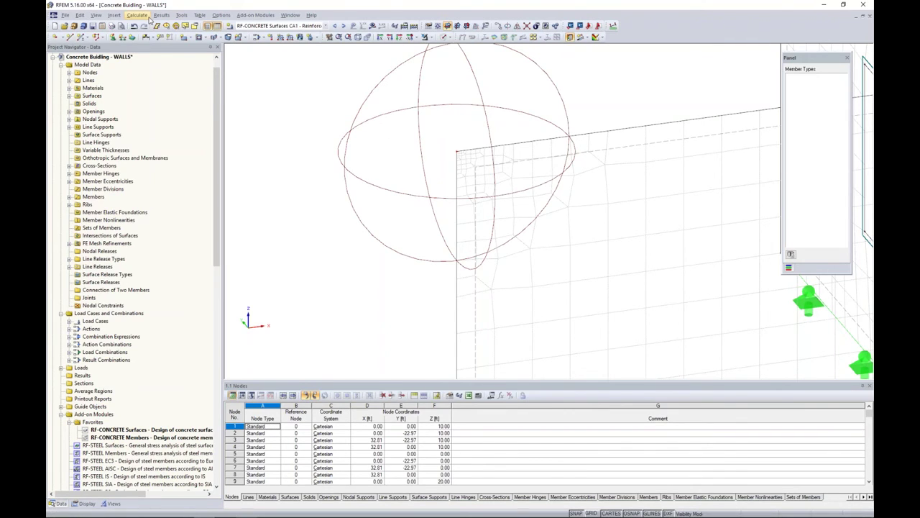
Step: Switch to the FE MESH model and examine the basic internal force vx at the refined wall corner
left_click(290, 15)
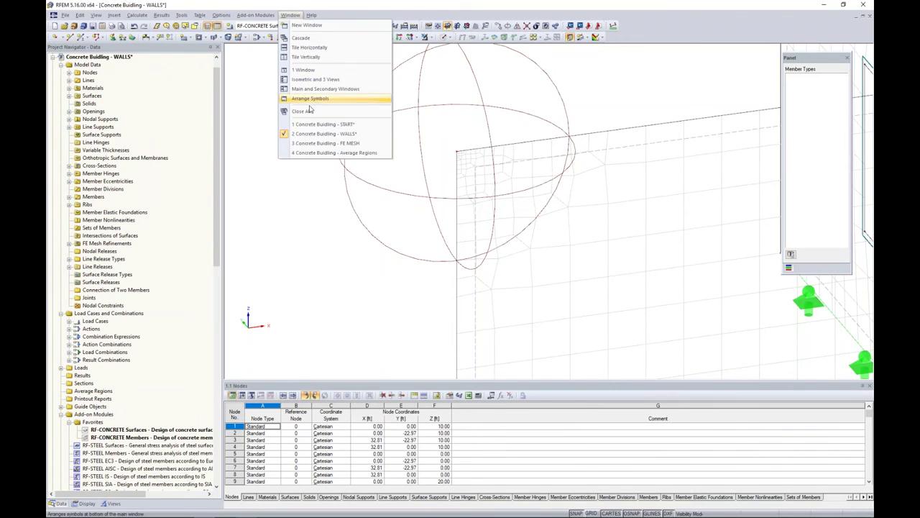
left_click(325, 143)
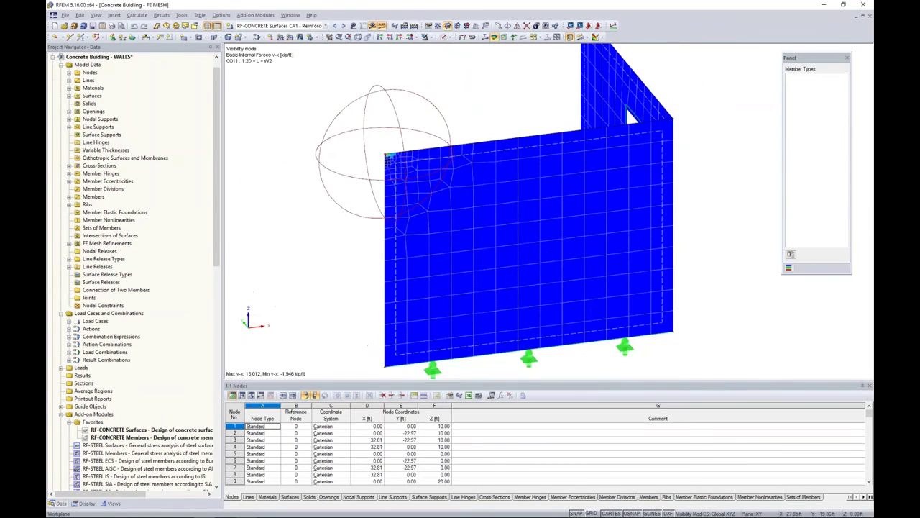
scroll(365, 189, "up", 1)
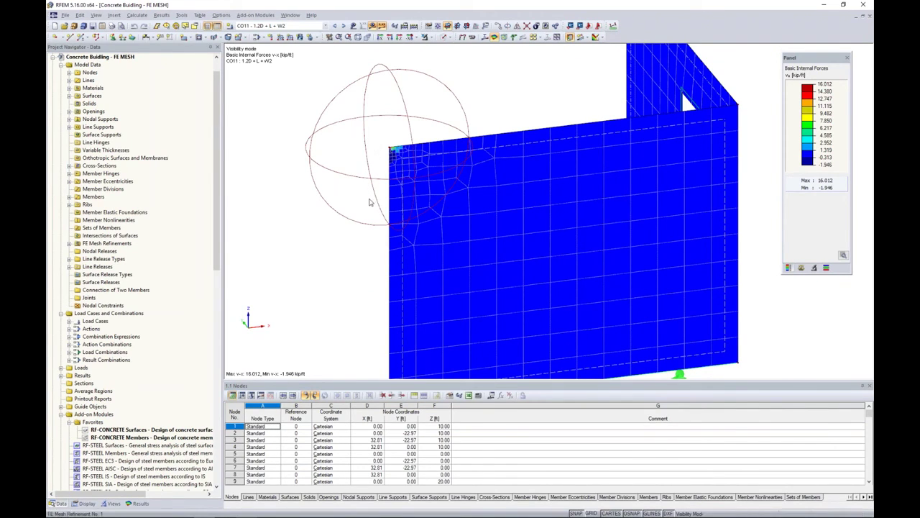
left_click(138, 503)
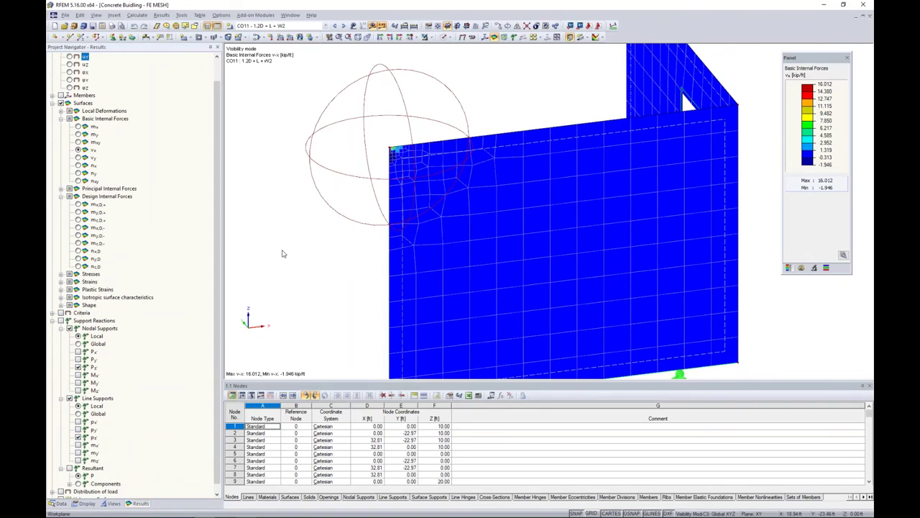
middle_click_drag(332, 225, 340, 240)
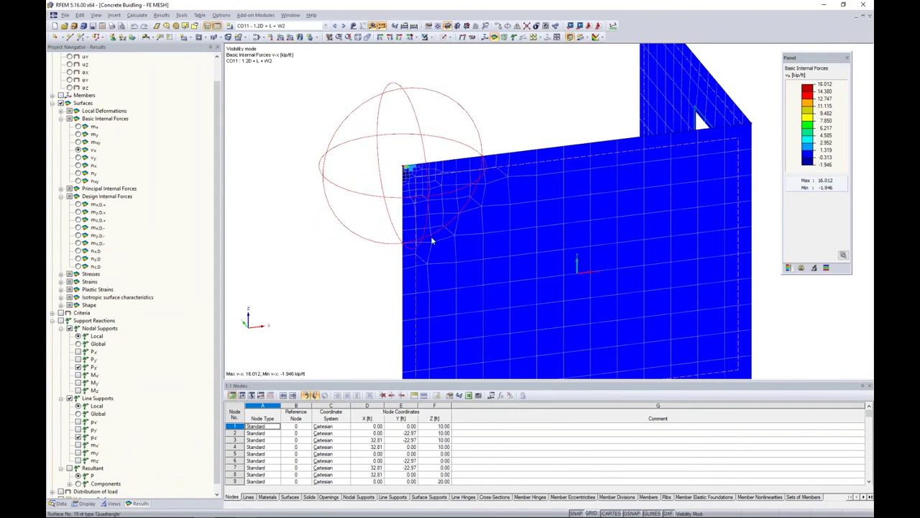
scroll(428, 219, "up", 5)
scroll(453, 205, "up", 2)
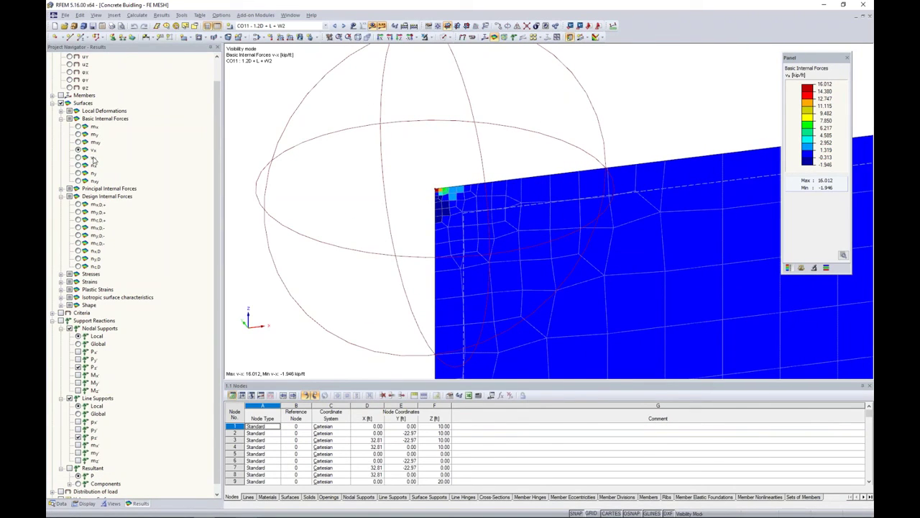
scroll(420, 205, "up", 2)
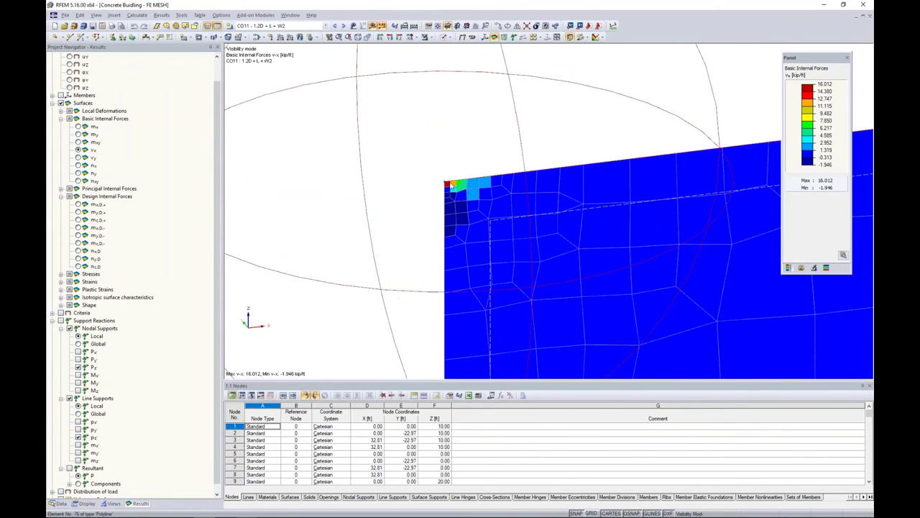
scroll(438, 191, "up", 1)
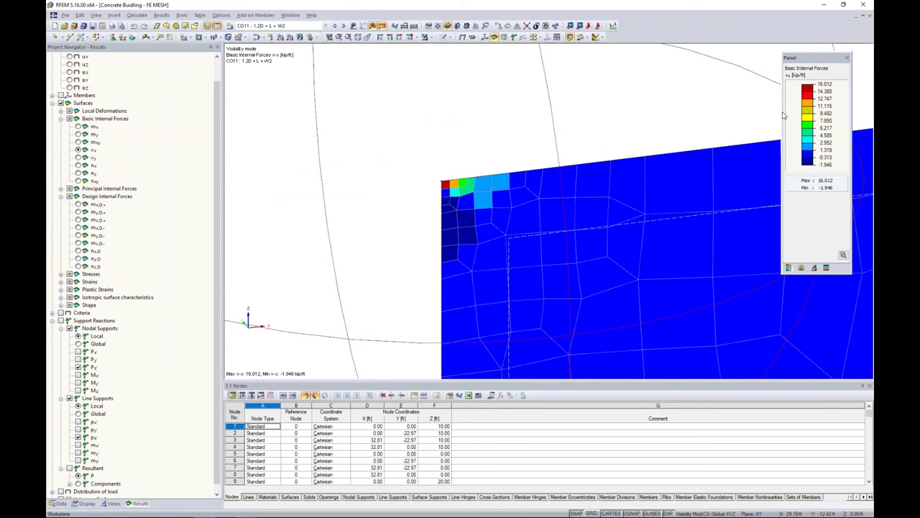
Step: Examine the basic internal forces mxy, my and nx at the refined wall corner
left_click(77, 142)
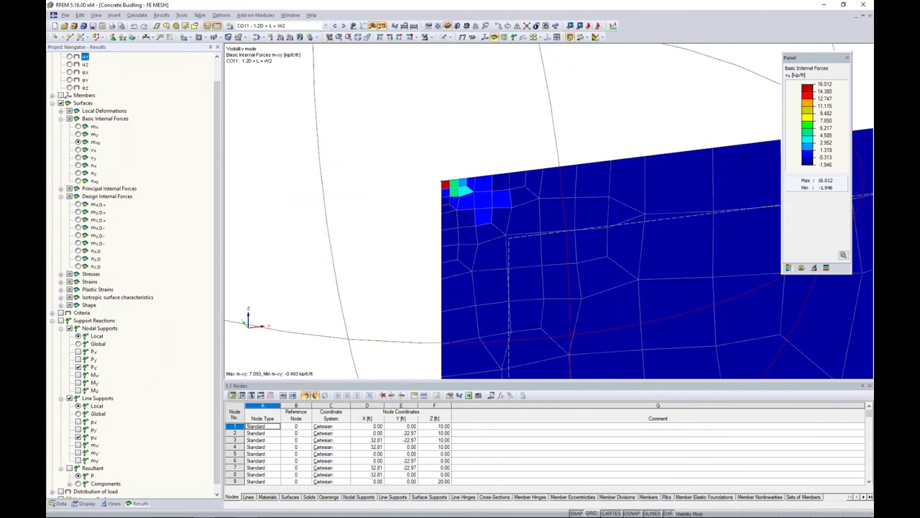
left_click(78, 134)
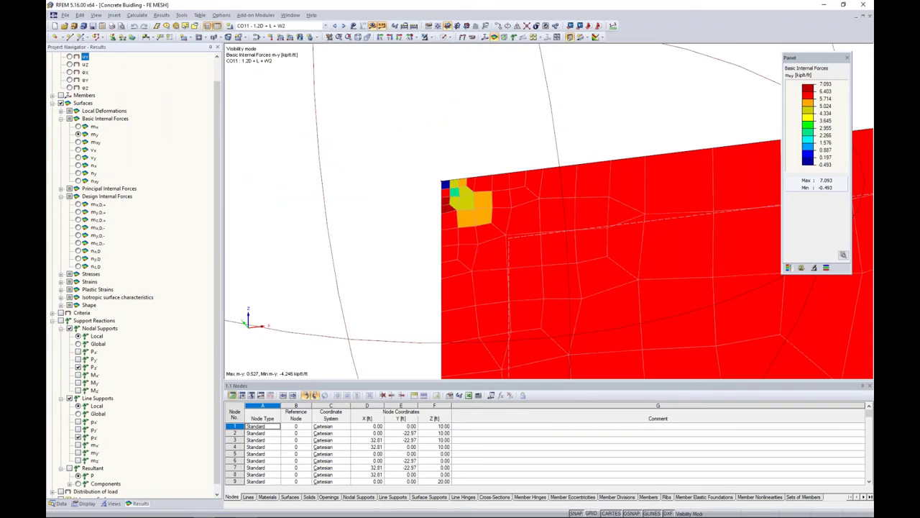
left_click(78, 165)
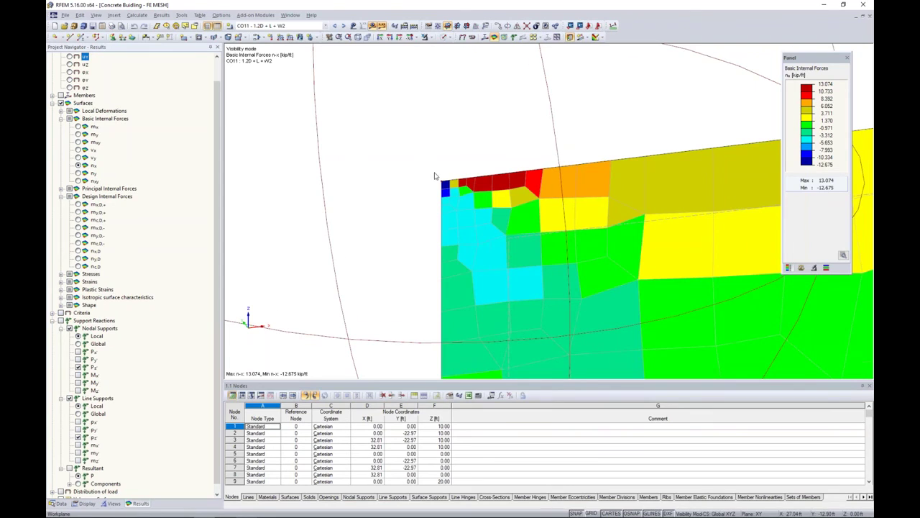
scroll(435, 175, "down", 5)
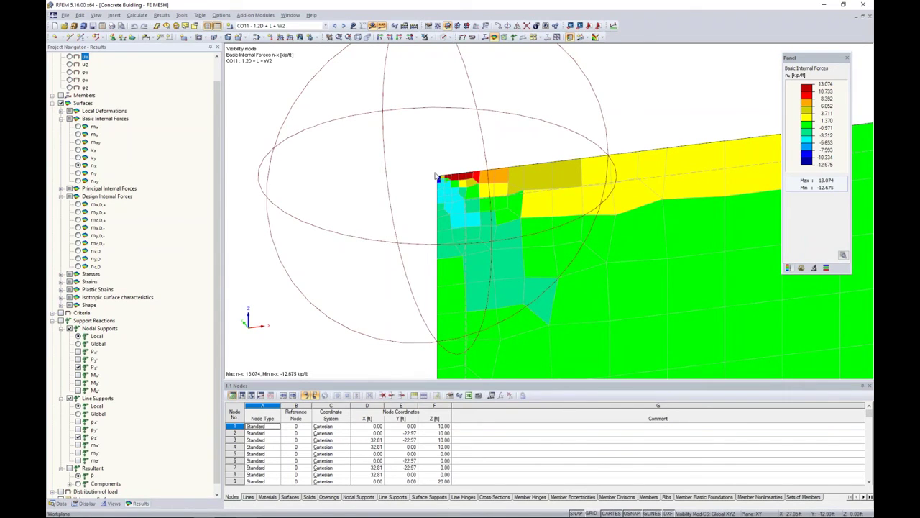
Step: Start a new average region and assign it to wall surface 15
left_click(57, 503)
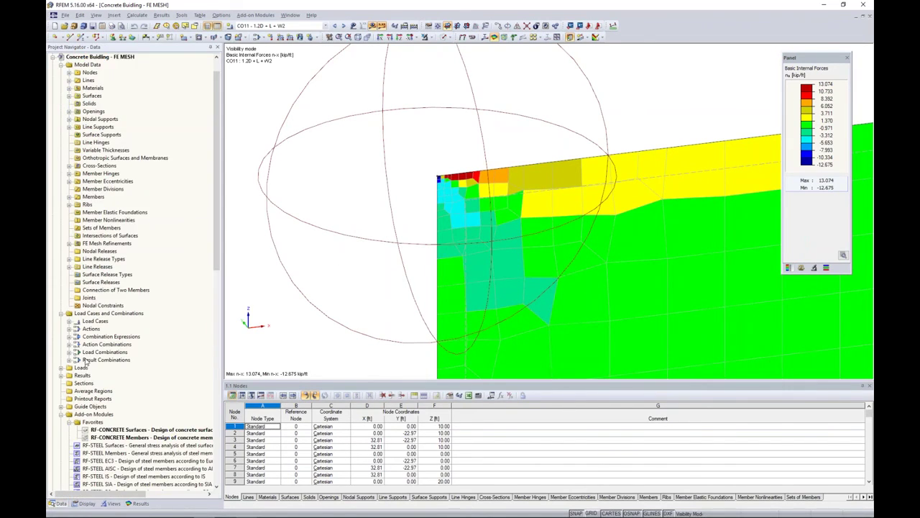
right_click(96, 395)
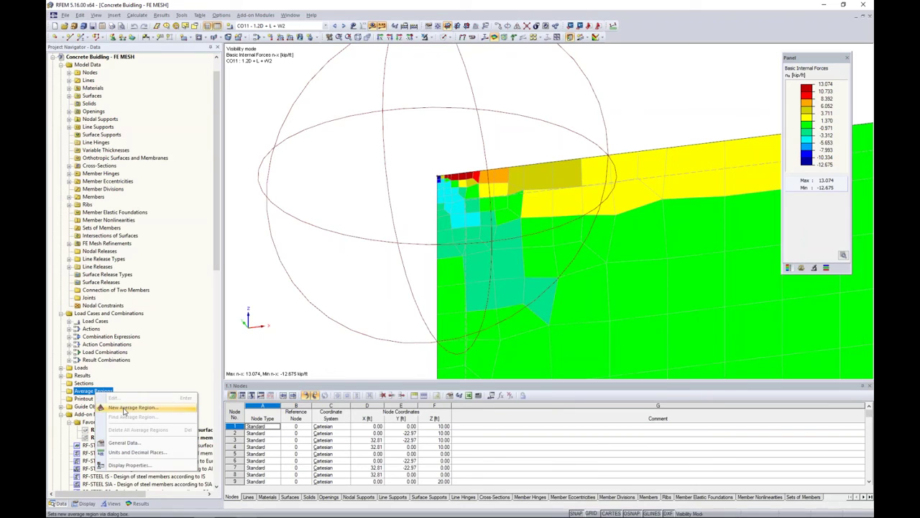
left_click(127, 407)
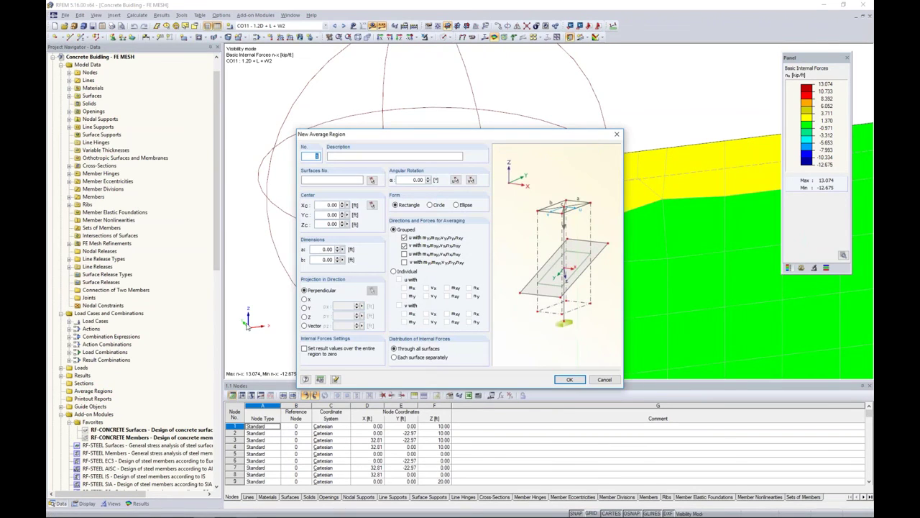
left_click_drag(400, 134, 440, 131)
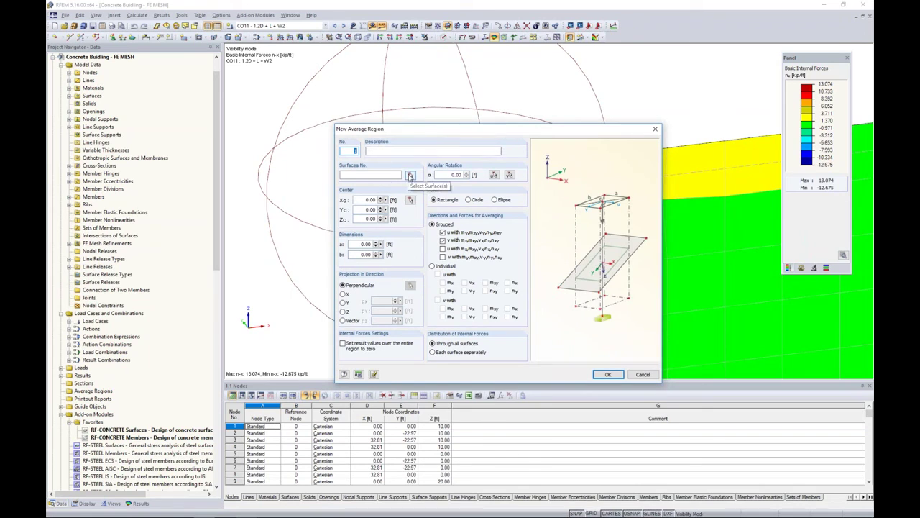
left_click(411, 177)
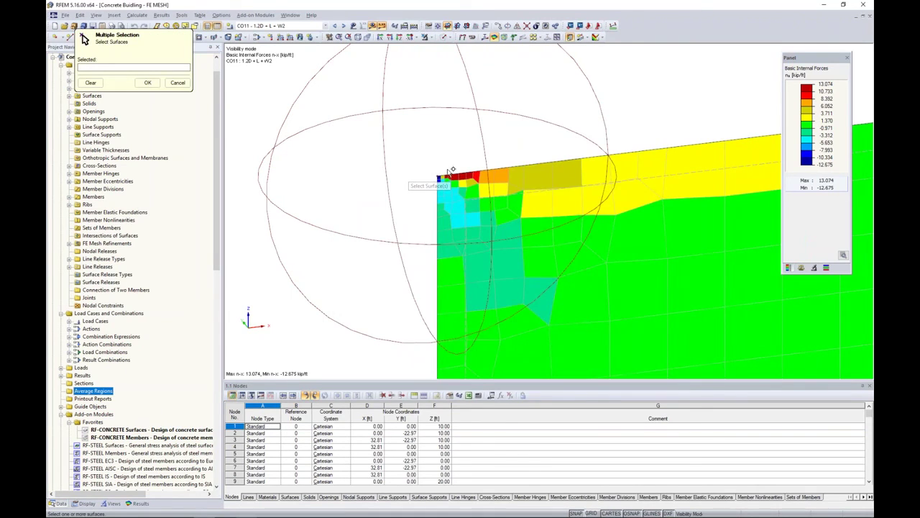
left_click(555, 187)
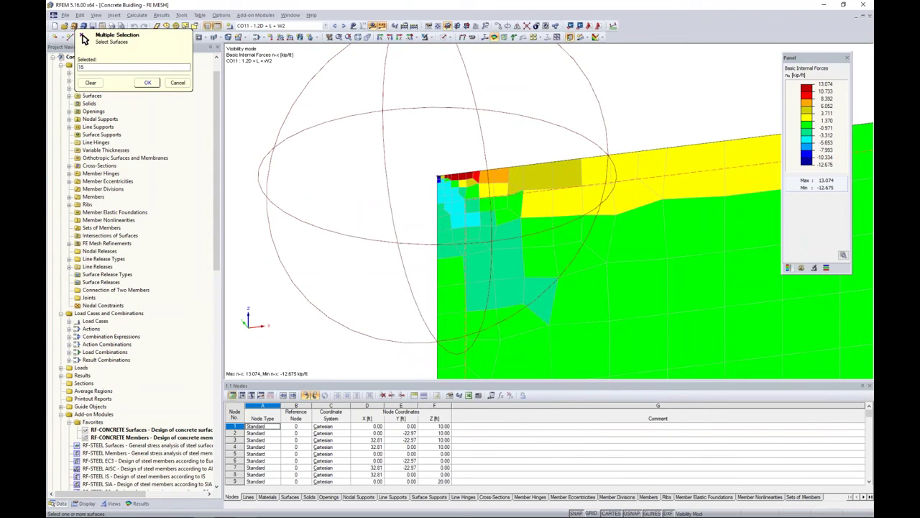
left_click(147, 83)
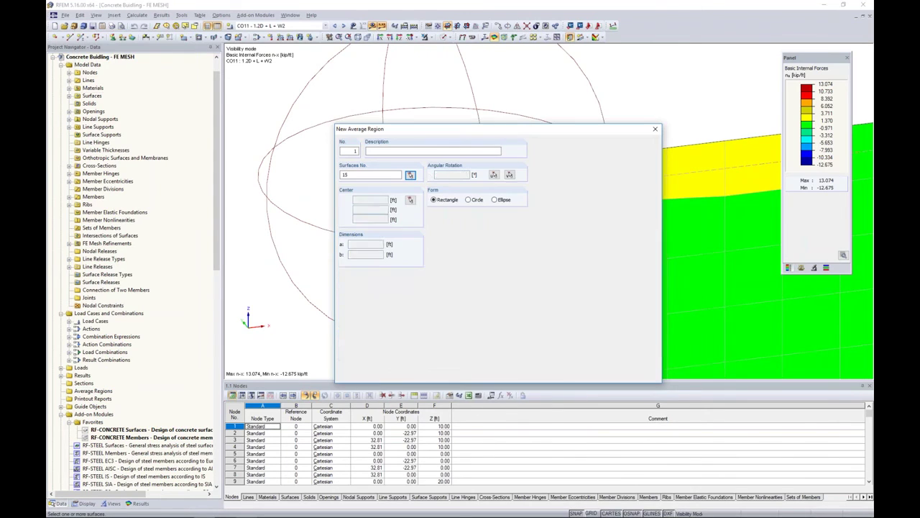
Step: Make the average region a circle centred on node 62 with a 3 ft diameter and create it
left_click(468, 200)
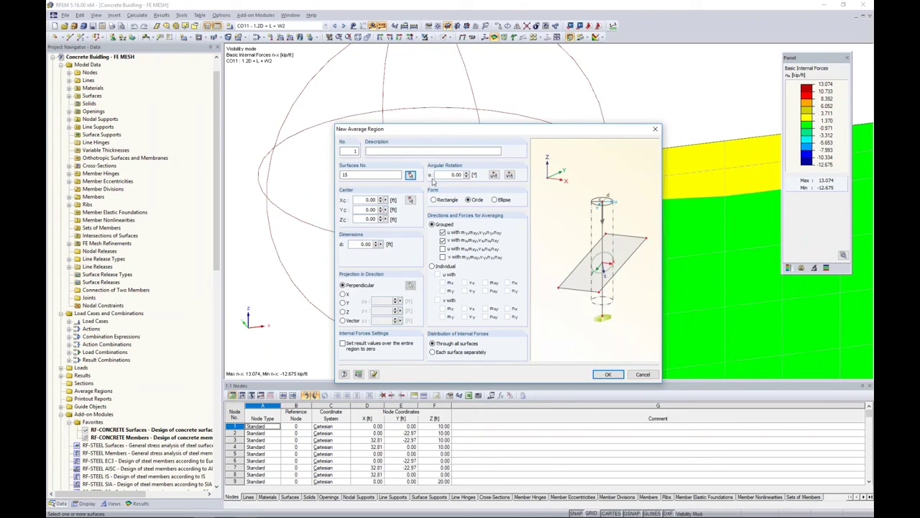
left_click(410, 199)
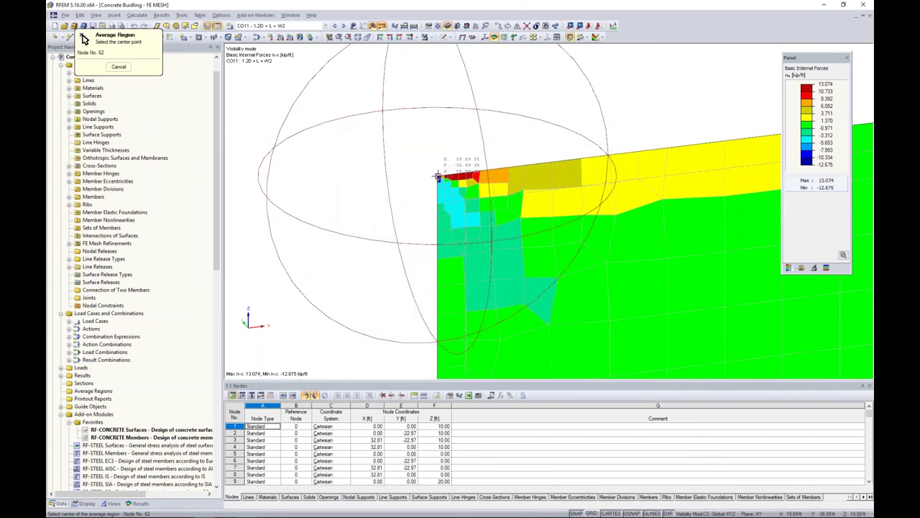
left_click(440, 178)
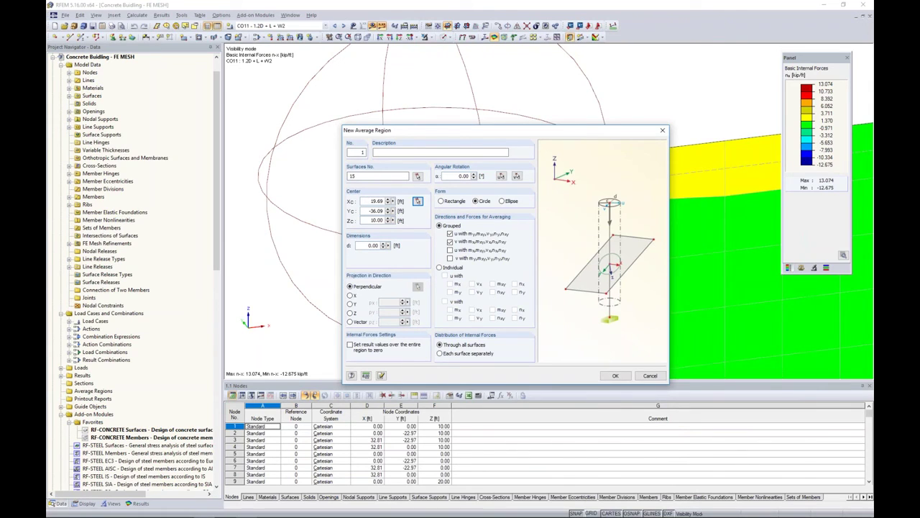
left_click_drag(367, 245, 403, 247)
type("3.")
left_click_drag(451, 135, 444, 113)
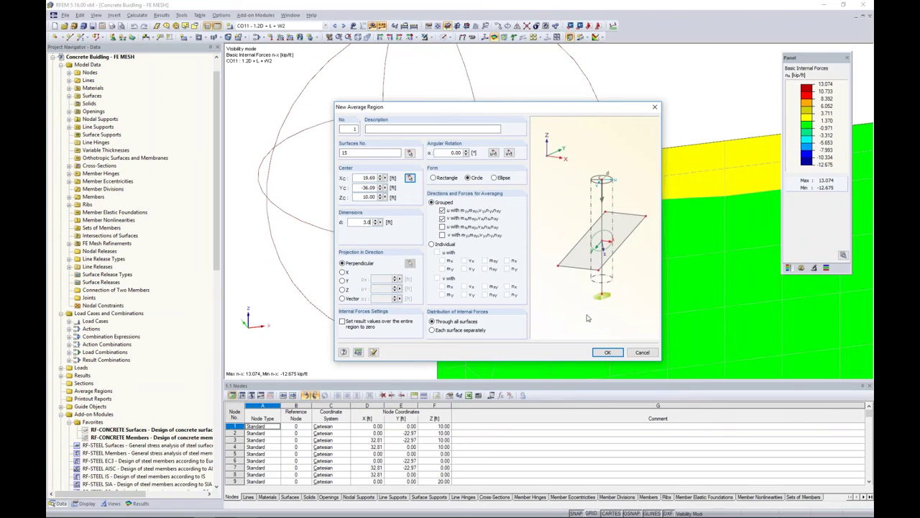
left_click(608, 352)
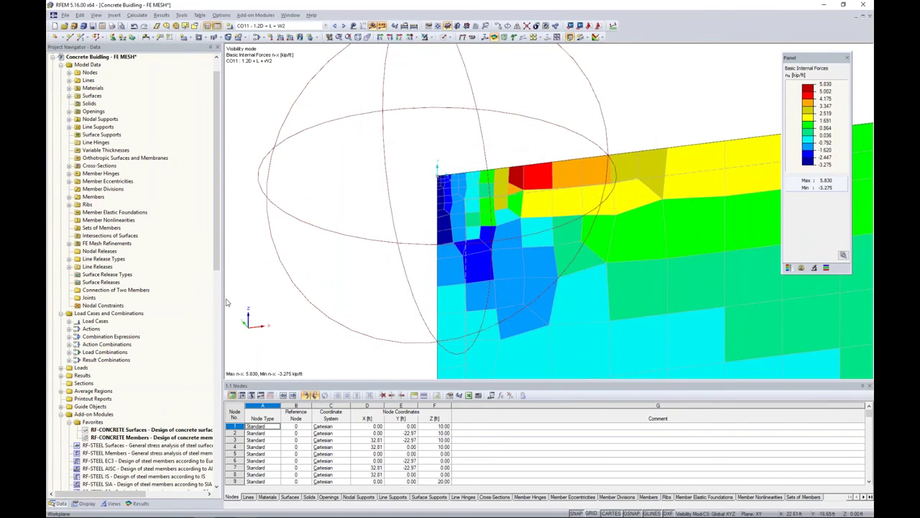
Step: Compare vx at the wall corner with and without the average region, and examine averaged vy, nx and mxy
left_click(139, 503)
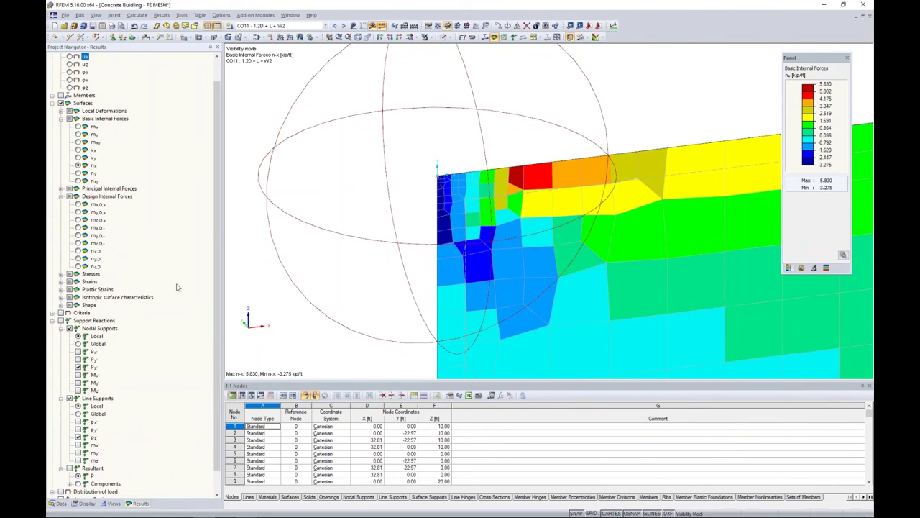
scroll(174, 275, "down", 1)
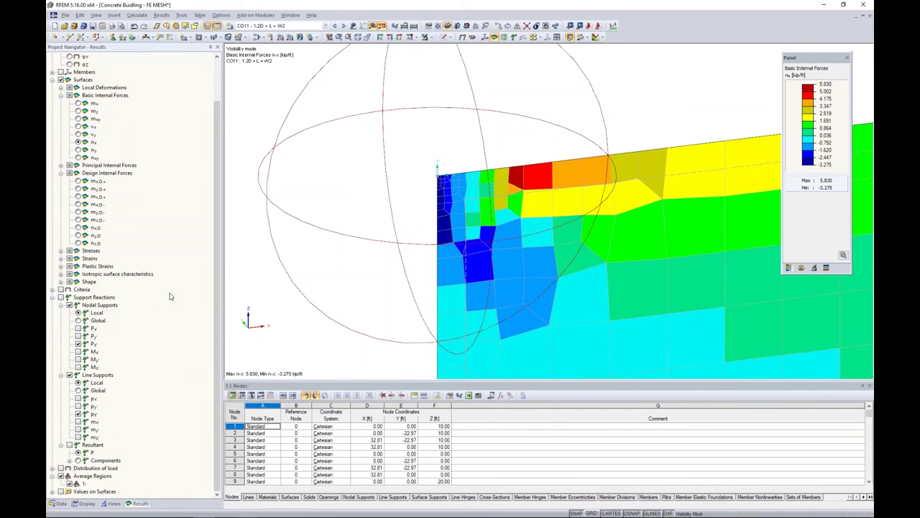
left_click(77, 127)
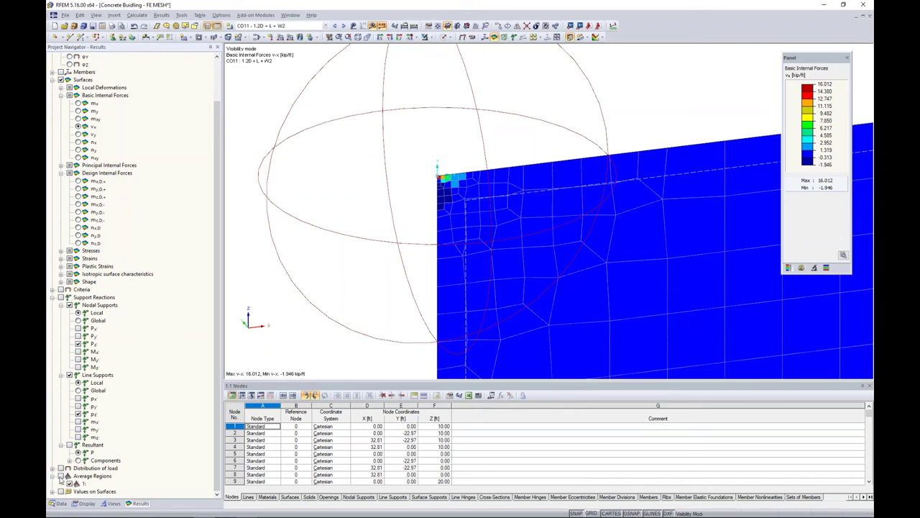
left_click(61, 476)
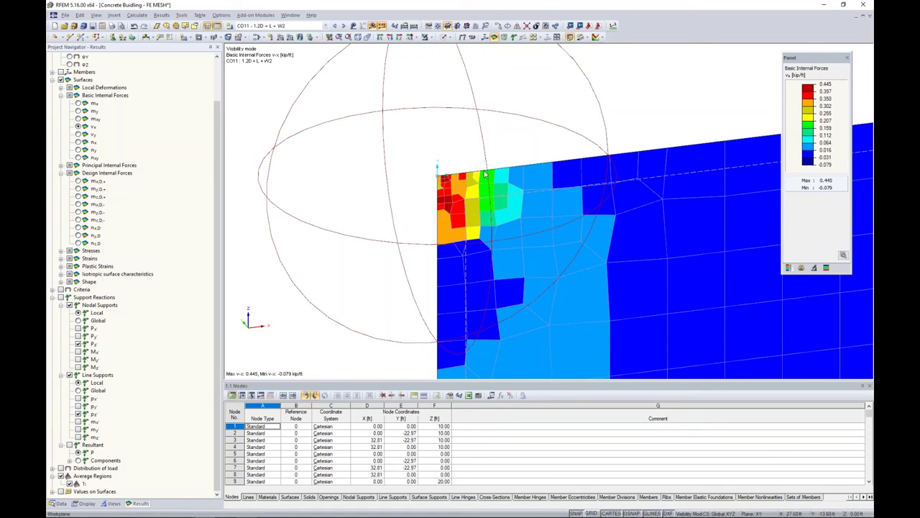
left_click(79, 134)
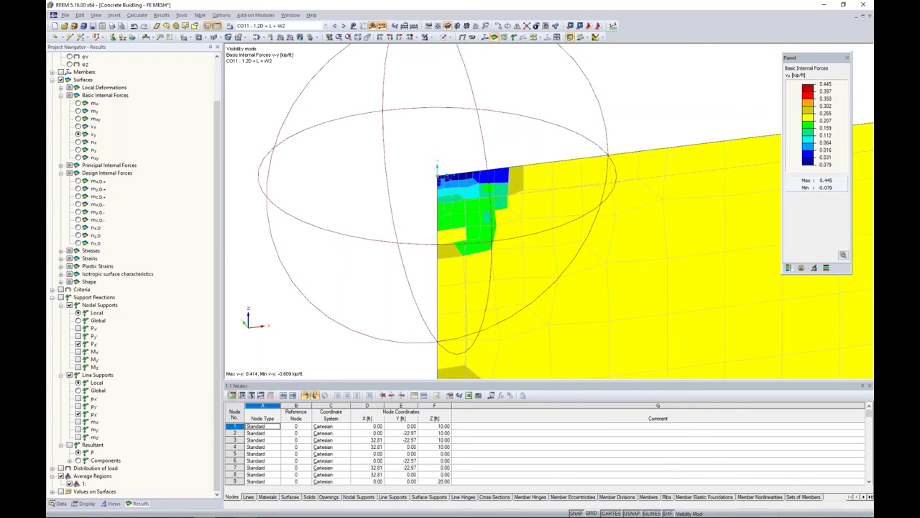
left_click(77, 143)
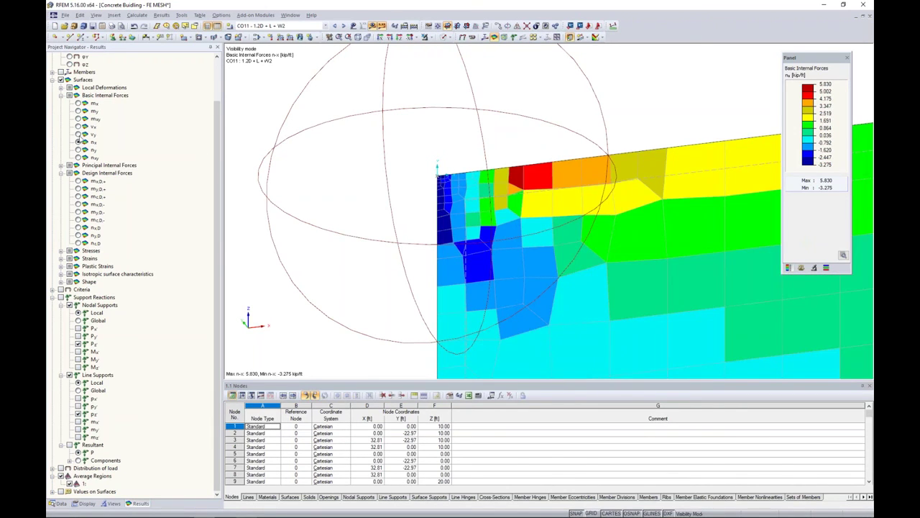
left_click(78, 118)
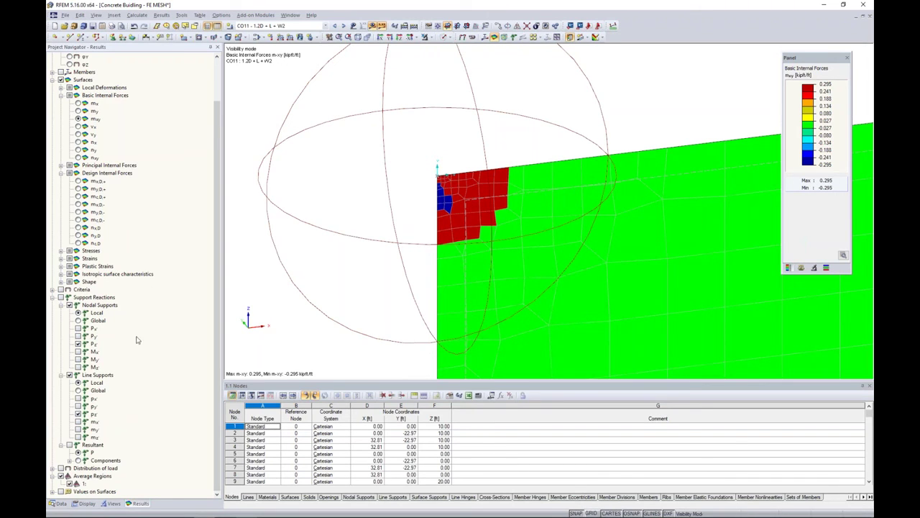
Step: In the RF-CONCRETE Surfaces details, apply the averaged internal forces in the defined average region for the ULS calculation and analytic SLS method
left_click(58, 504)
scroll(119, 402, "down", 2)
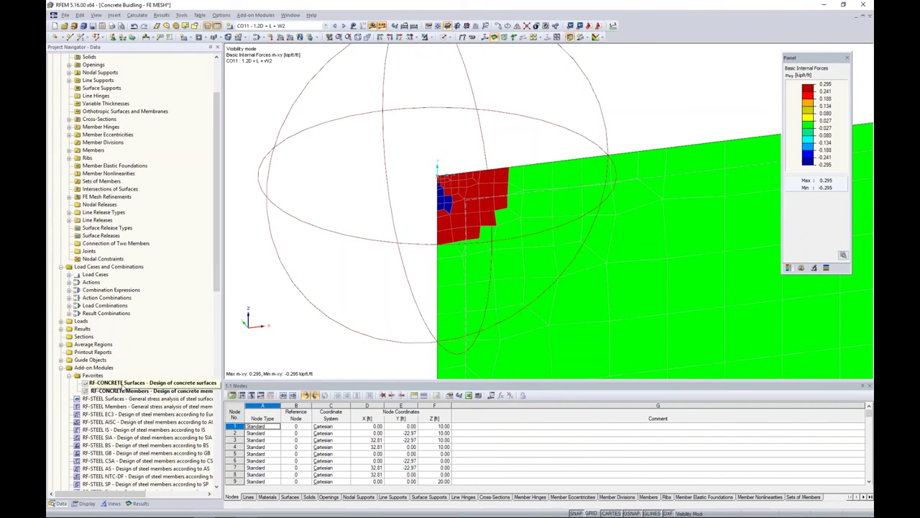
double_click(123, 384)
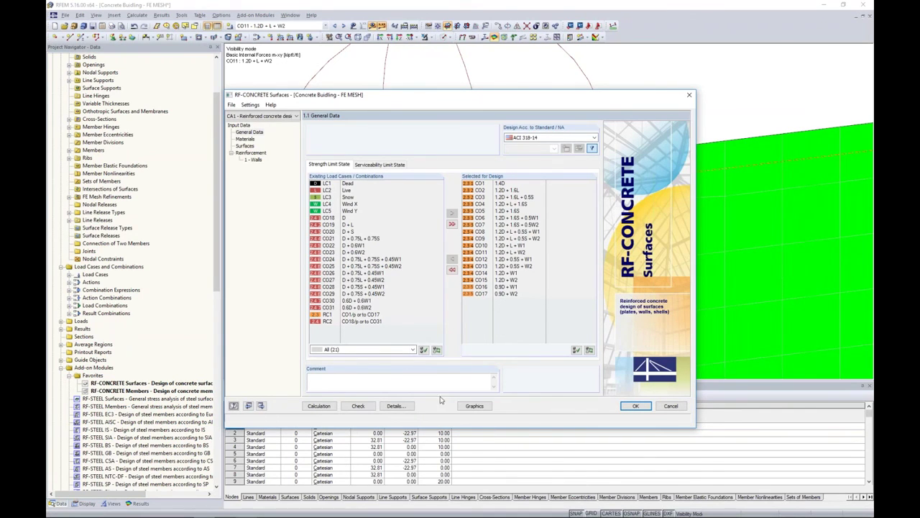
left_click(407, 405)
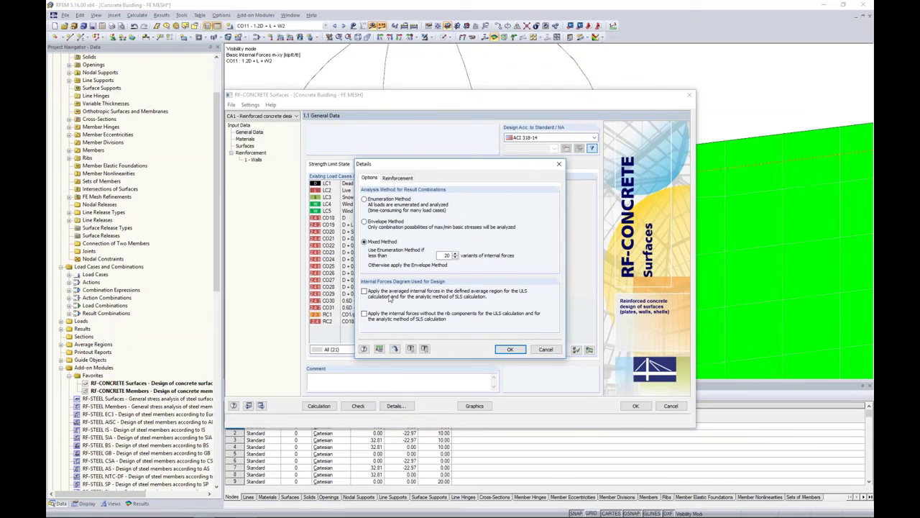
left_click(364, 292)
left_click(510, 349)
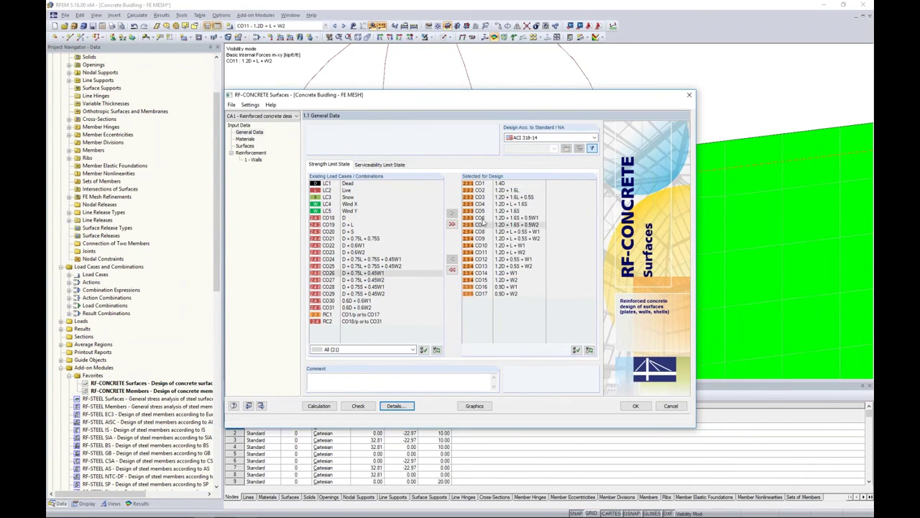
left_click(640, 405)
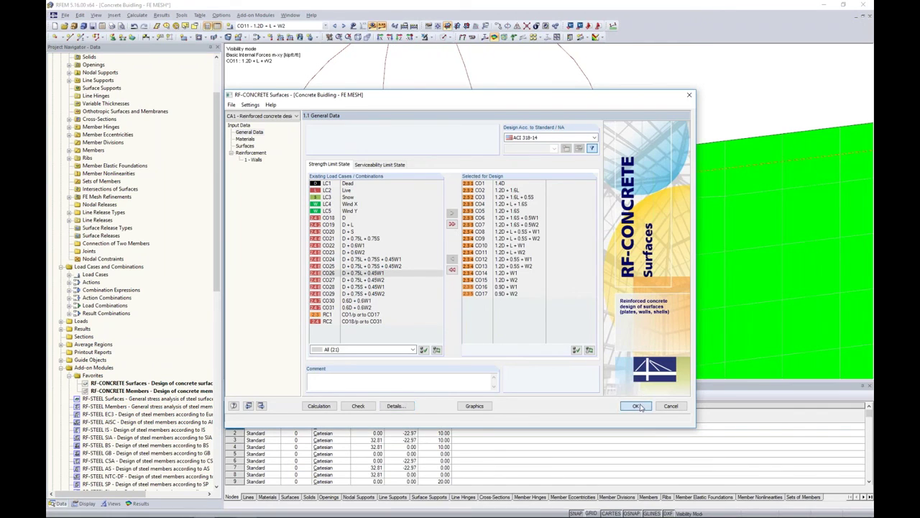
left_click(635, 405)
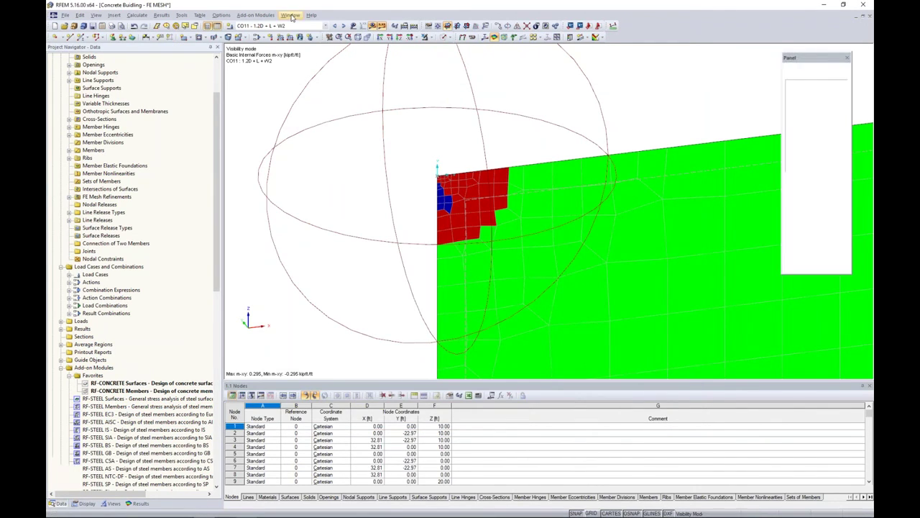
Step: Switch to the Average Regions model and review its RF-CONCRETE Surfaces required reinforcement by surface
left_click(290, 15)
left_click(333, 154)
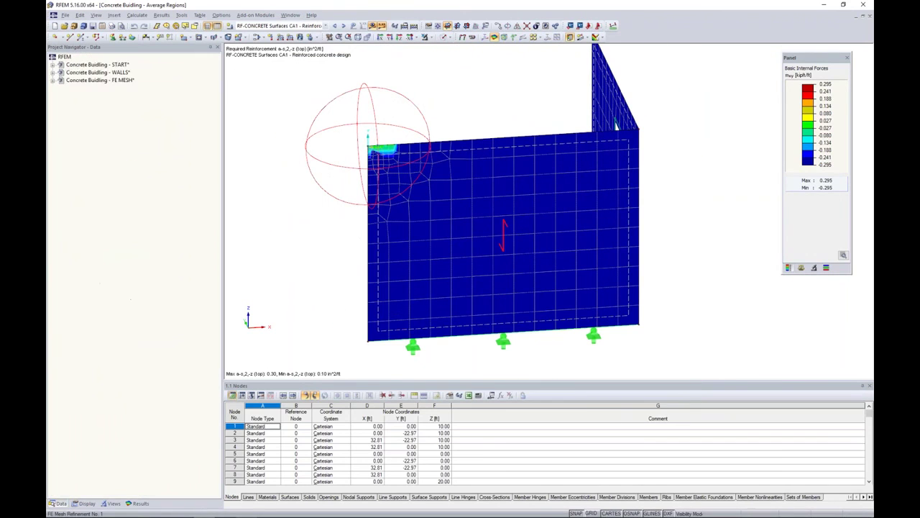
left_click(803, 206)
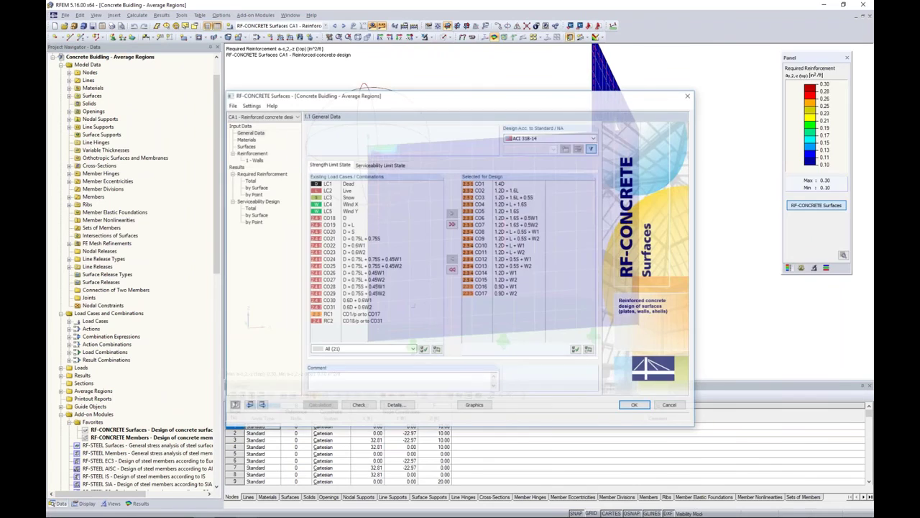
left_click(254, 188)
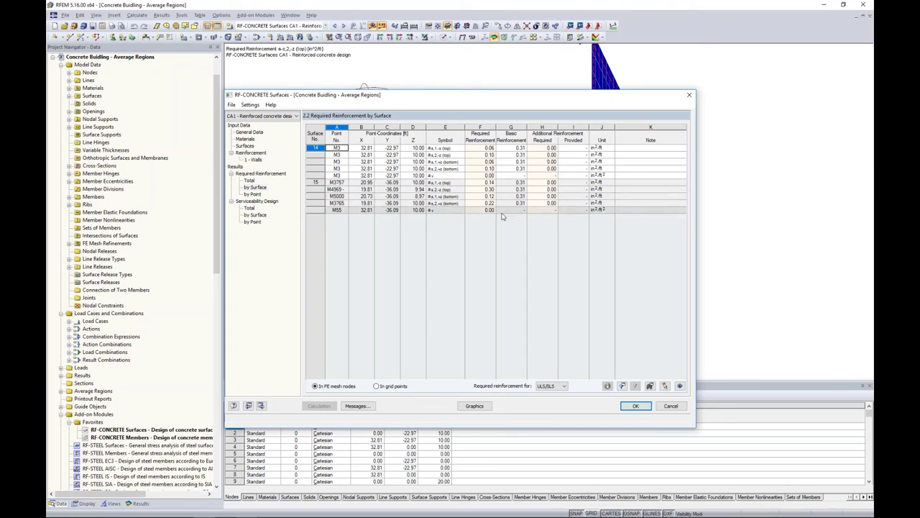
left_click(485, 210)
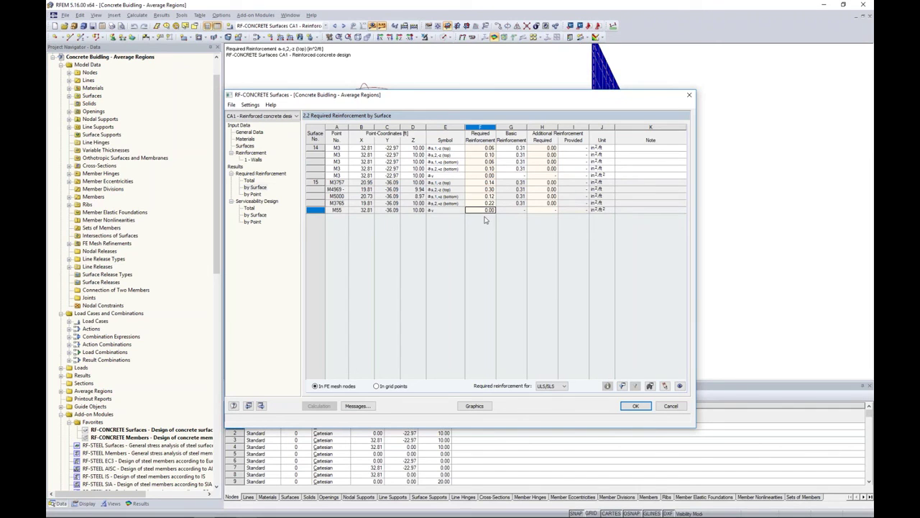
Step: Display the required reinforcement graphically and compare both directions of the top and bottom layers around the wall's upper corner
left_click(476, 406)
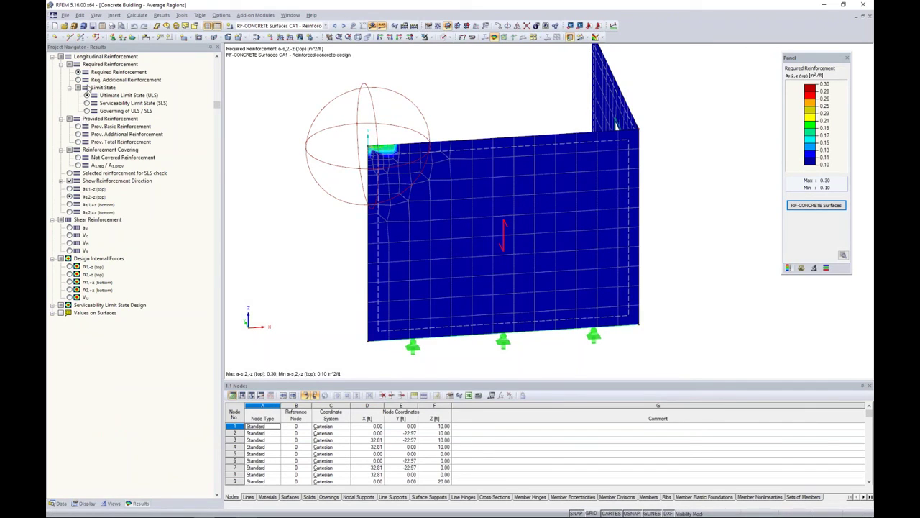
left_click(69, 189)
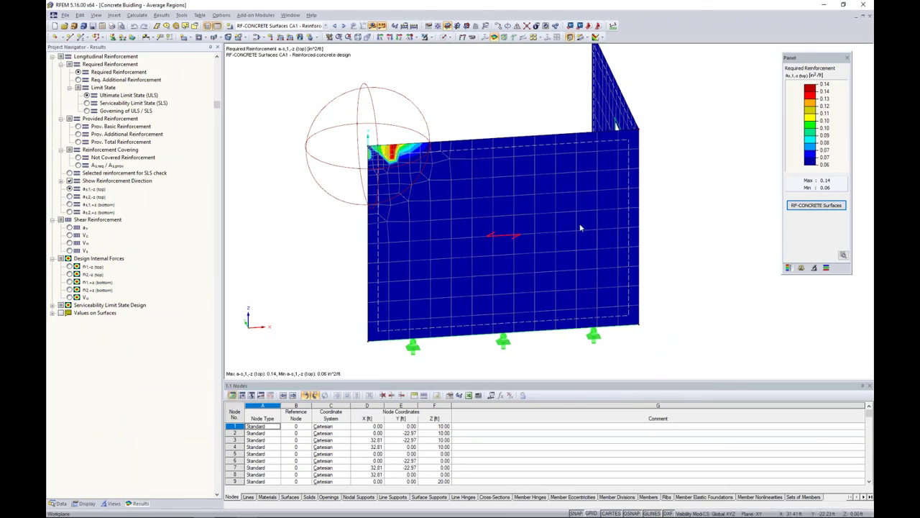
middle_click_drag(668, 240, 686, 217, "ctrl")
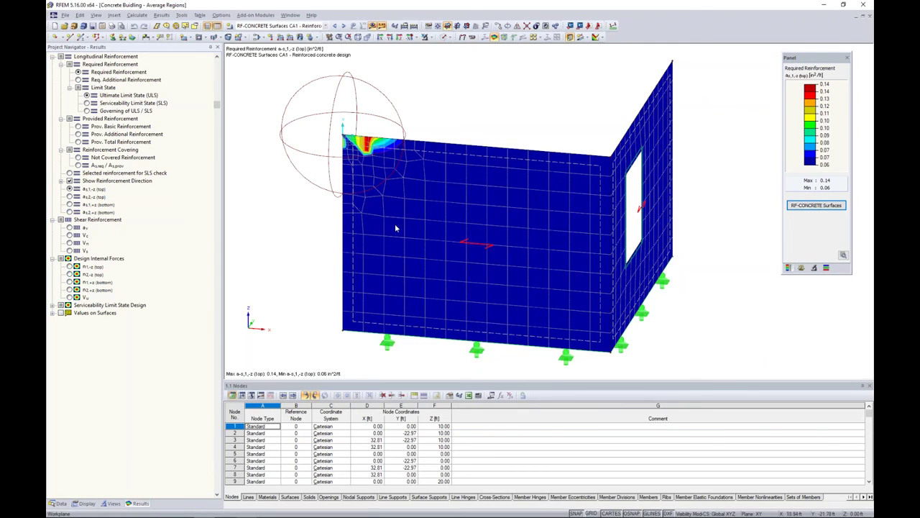
left_click(69, 196)
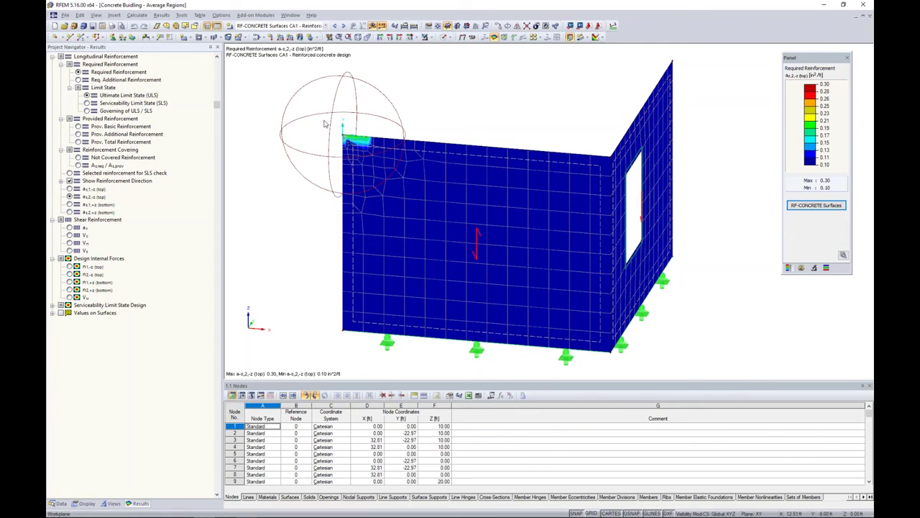
left_click(69, 204)
left_click(69, 213)
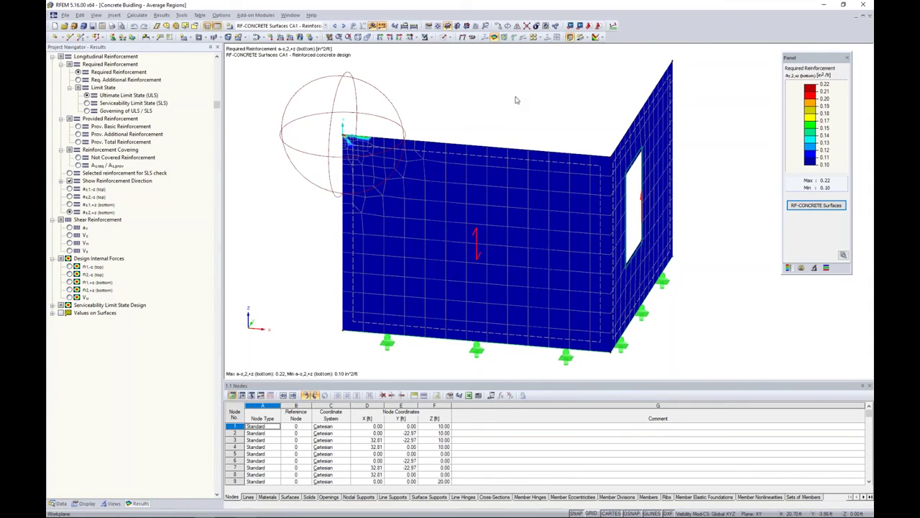
Step: Switch to the Concrete Design Webinar slide show in PowerPoint and advance to the next slide
key("super+Tab")
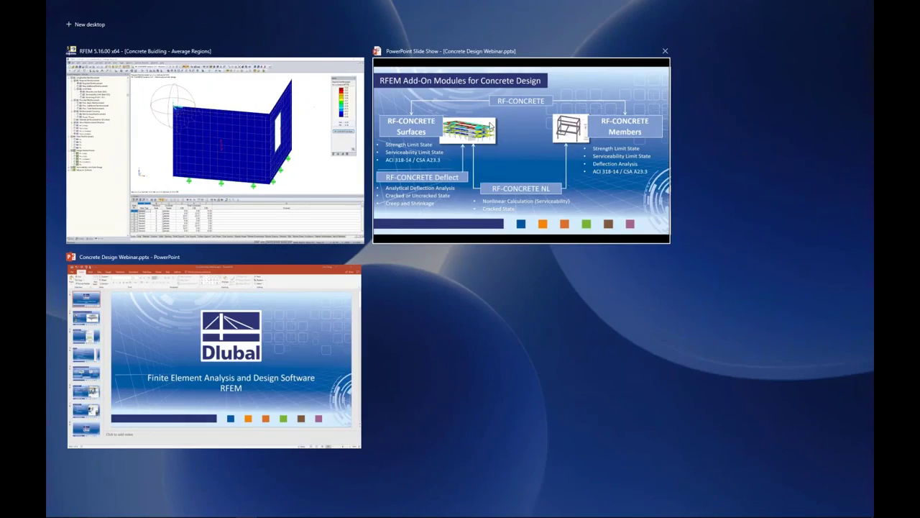
left_click(490, 125)
key("Right")
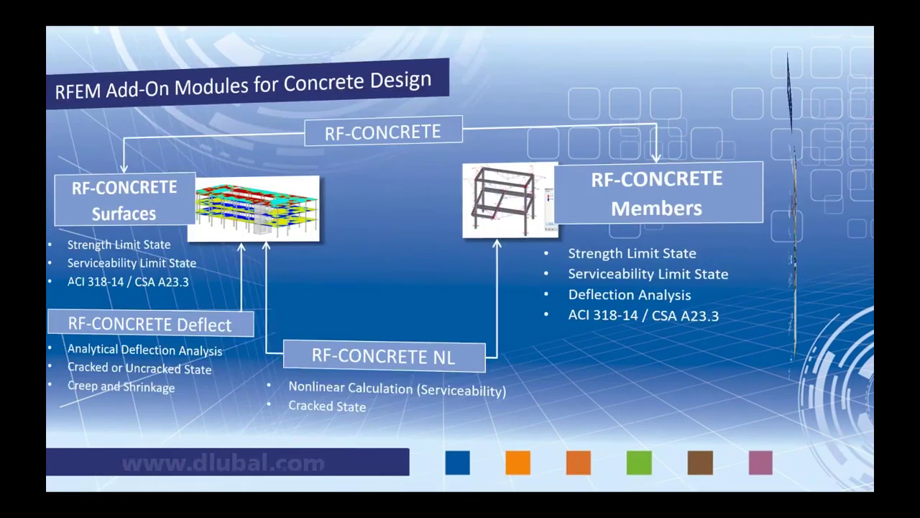